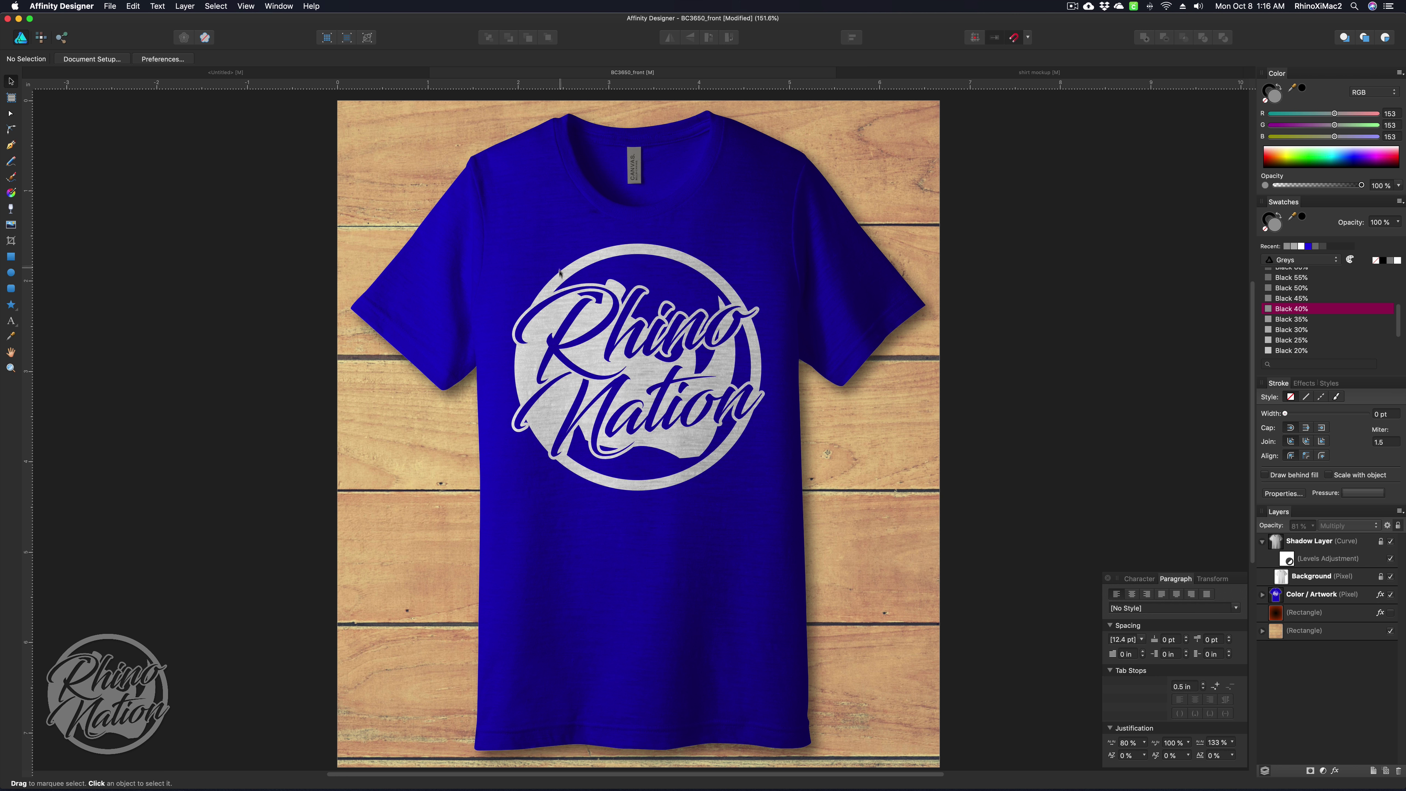
# - Review the finished mockups in the shirt mockup and BC3650_front documents, and return to the untitled shirt document
pyautogui.click(891, 72)
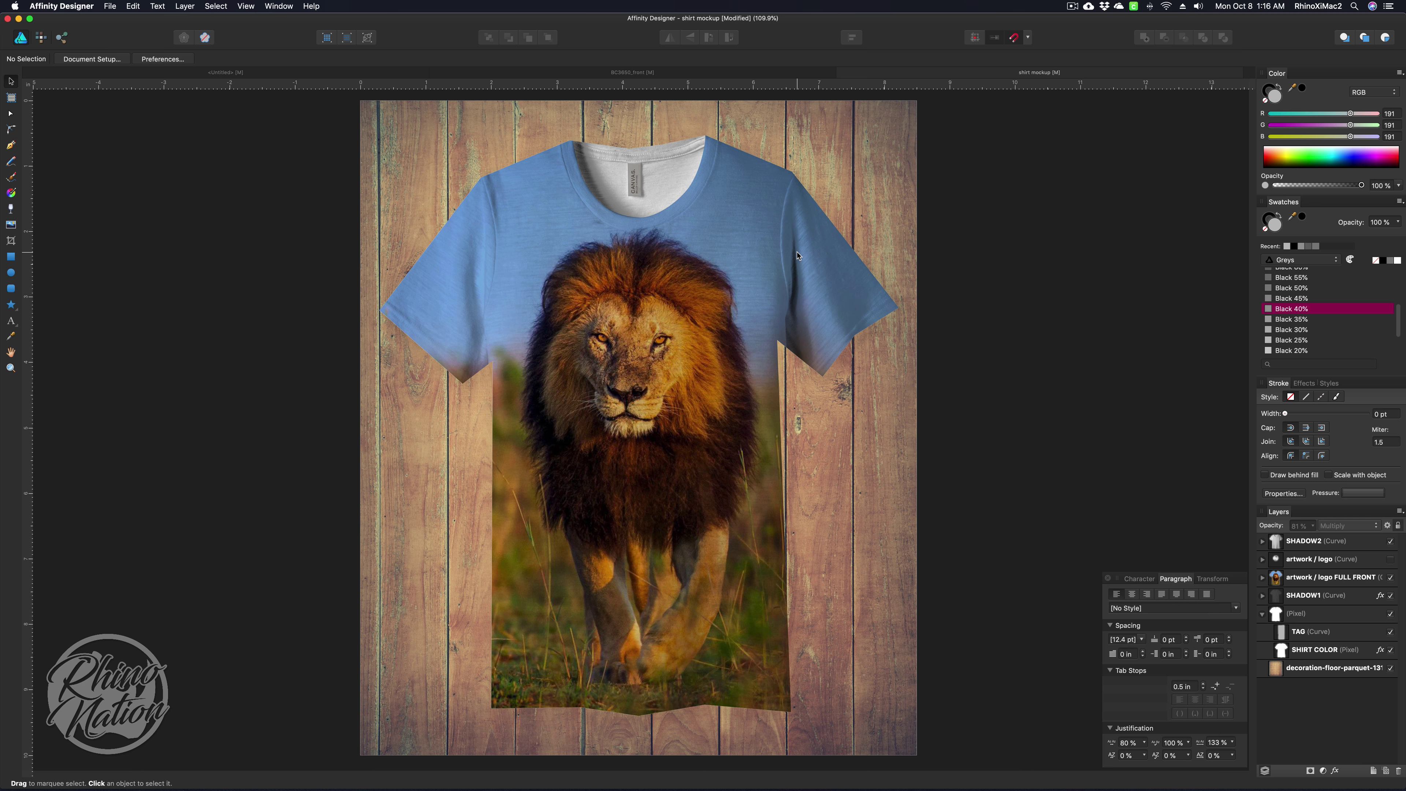
pyautogui.click(736, 72)
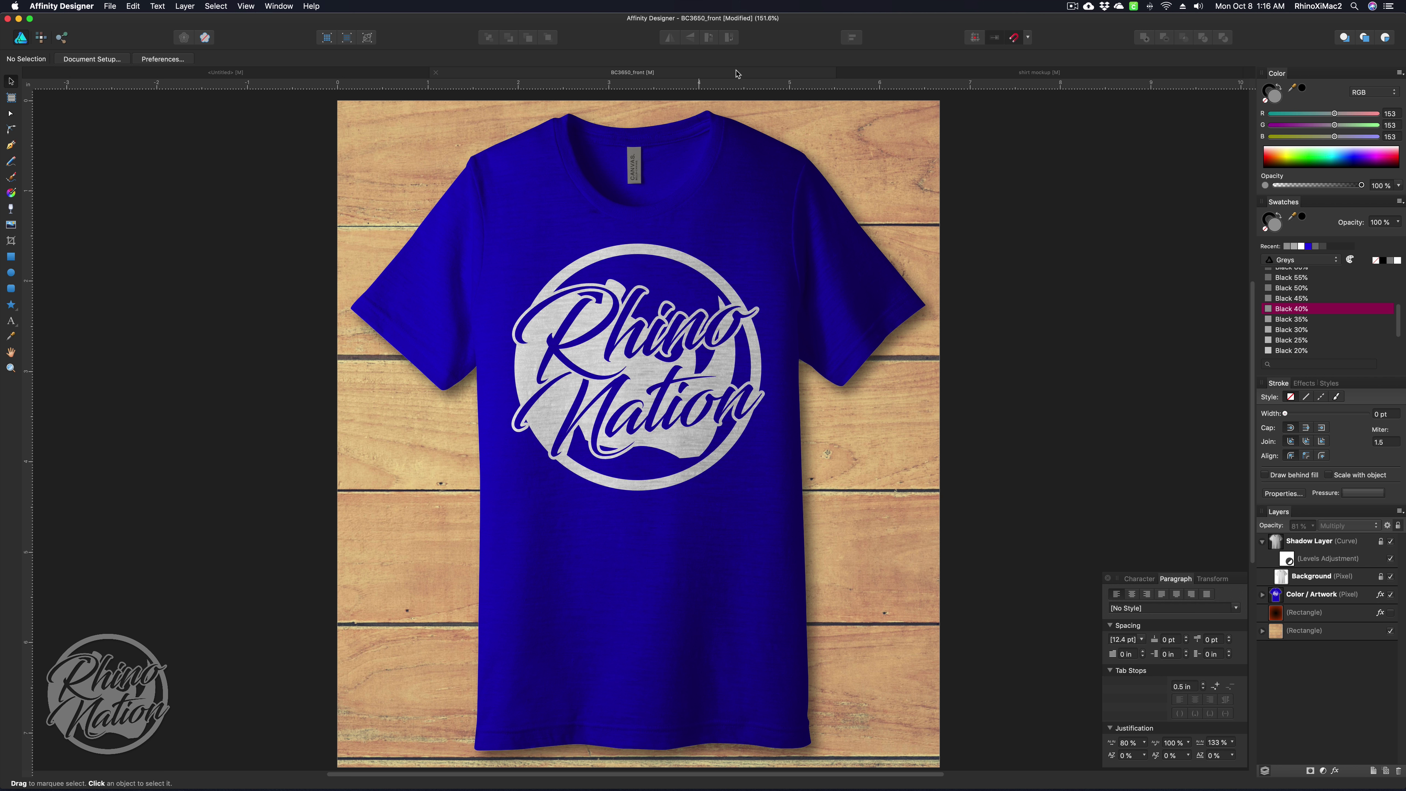
pyautogui.click(386, 75)
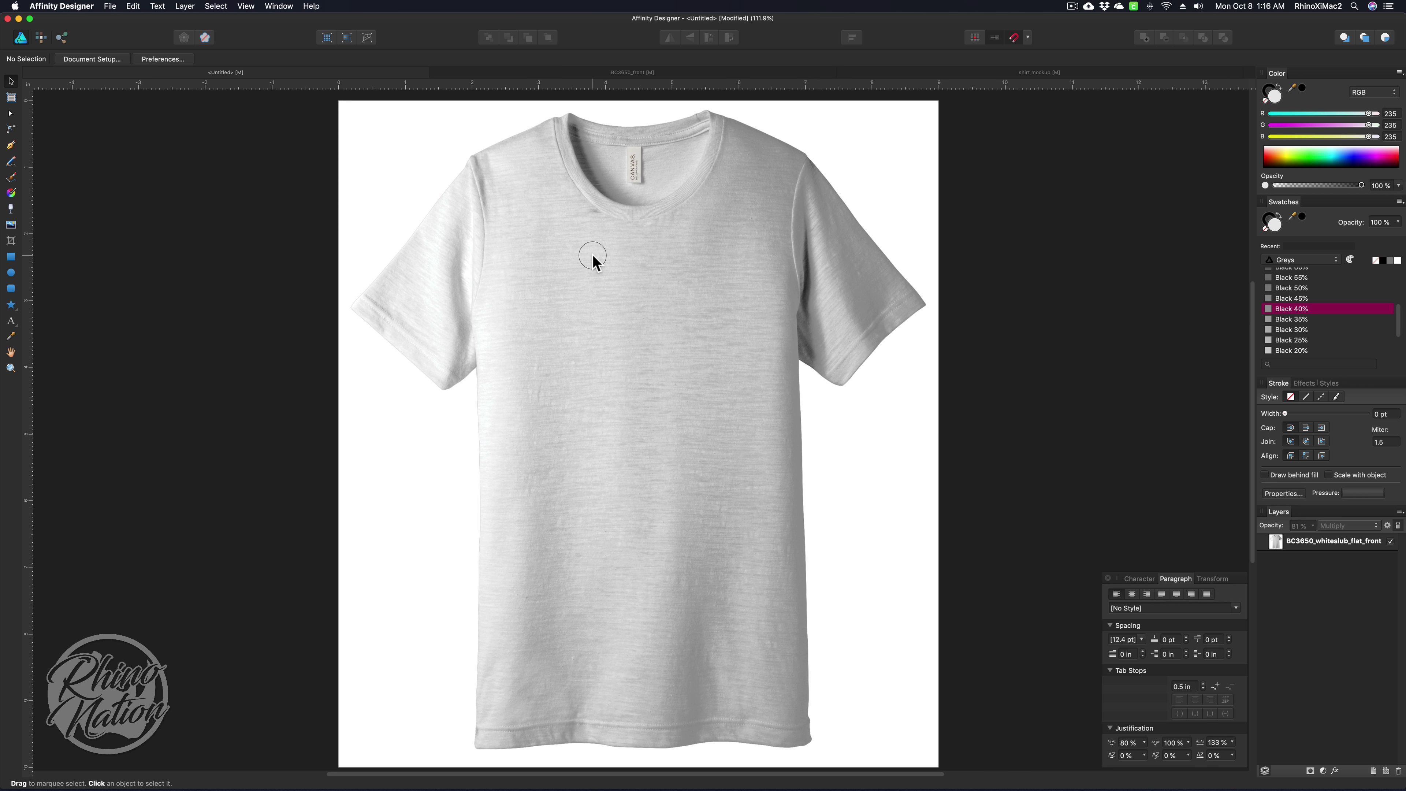
# - Align the shirt photo with the page and lock its BC3650_whiteslub_flat_front layer
pyautogui.moveTo(590, 257); pyautogui.dragTo(693, 413)
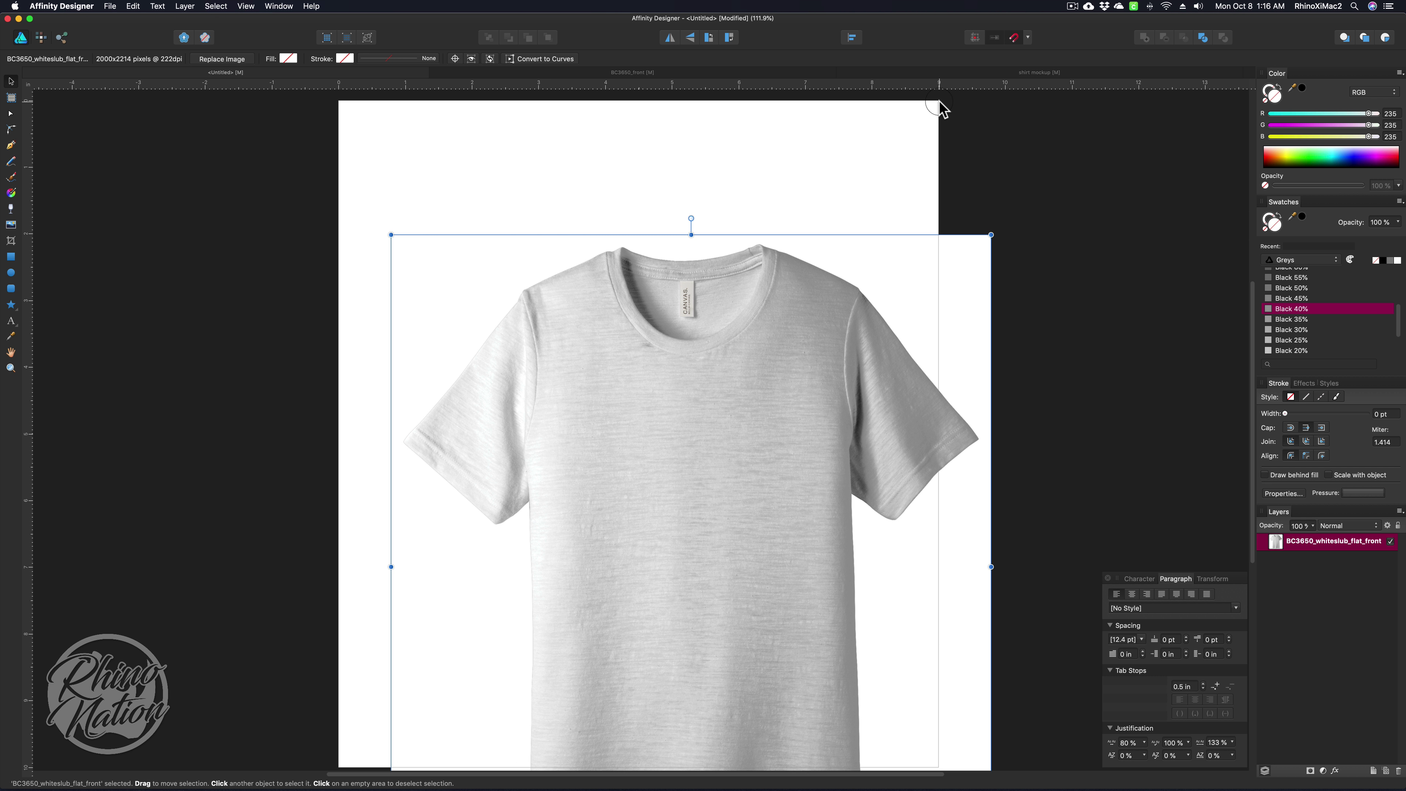
pyautogui.moveTo(747, 522); pyautogui.dragTo(695, 388)
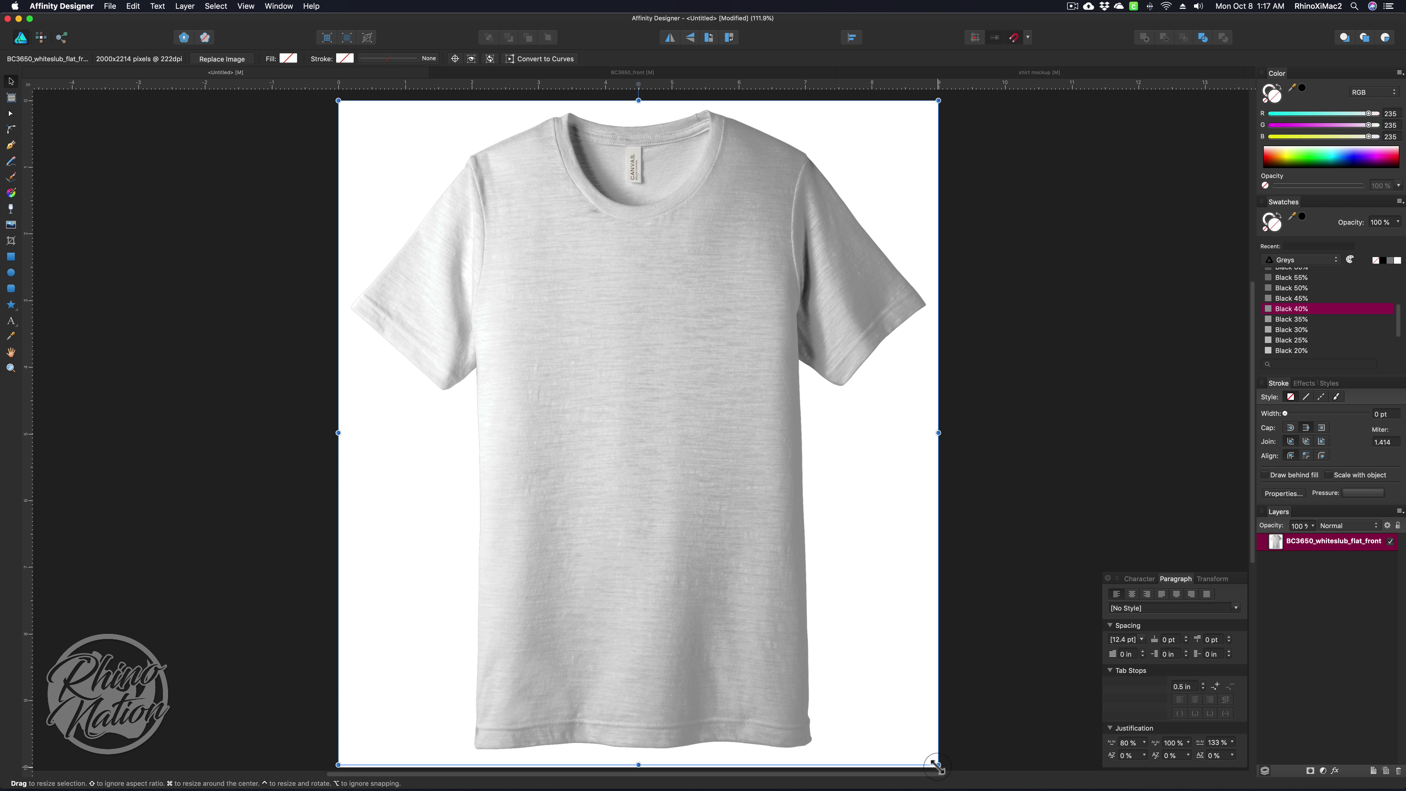
pyautogui.doubleClick(1340, 542)
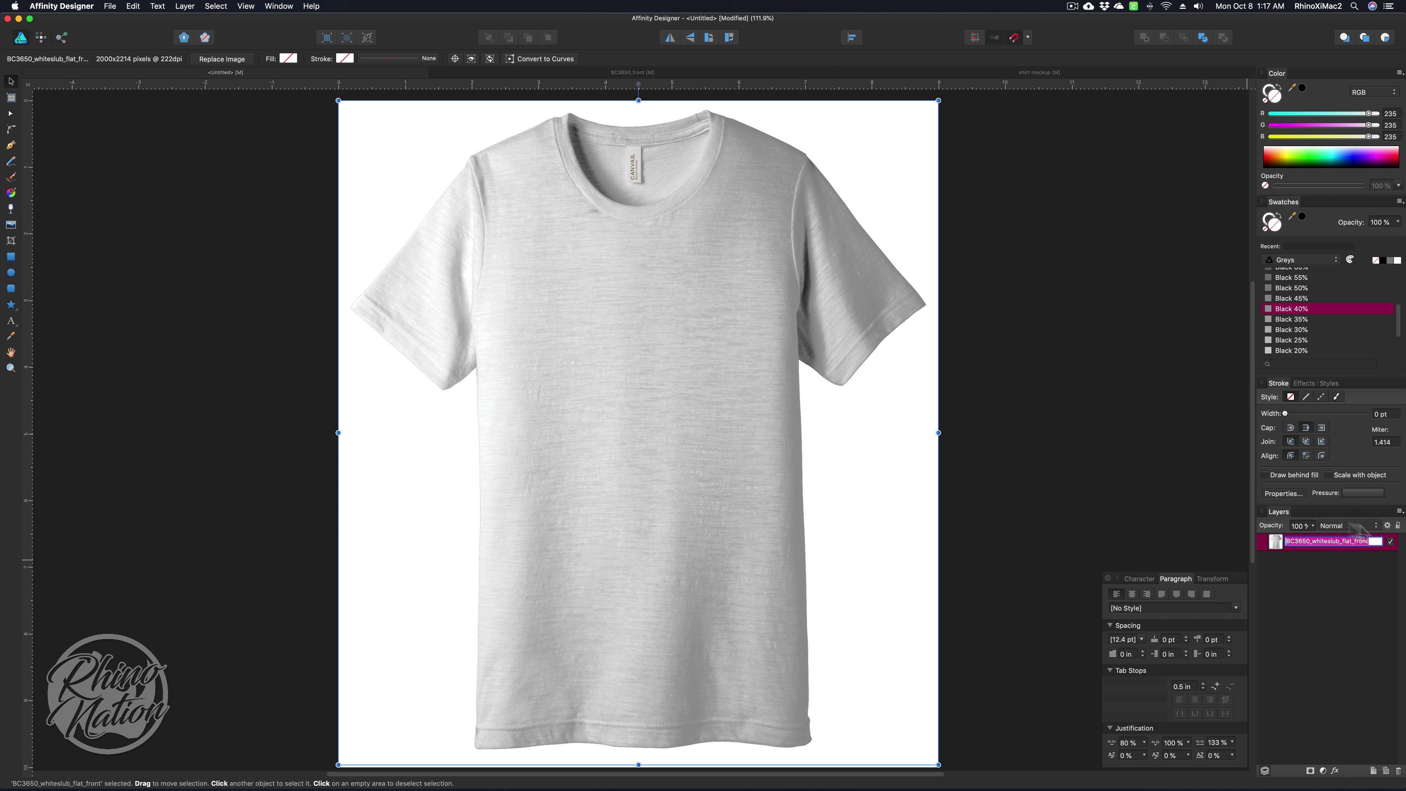
pyautogui.click(1398, 527)
pyautogui.click(491, 299)
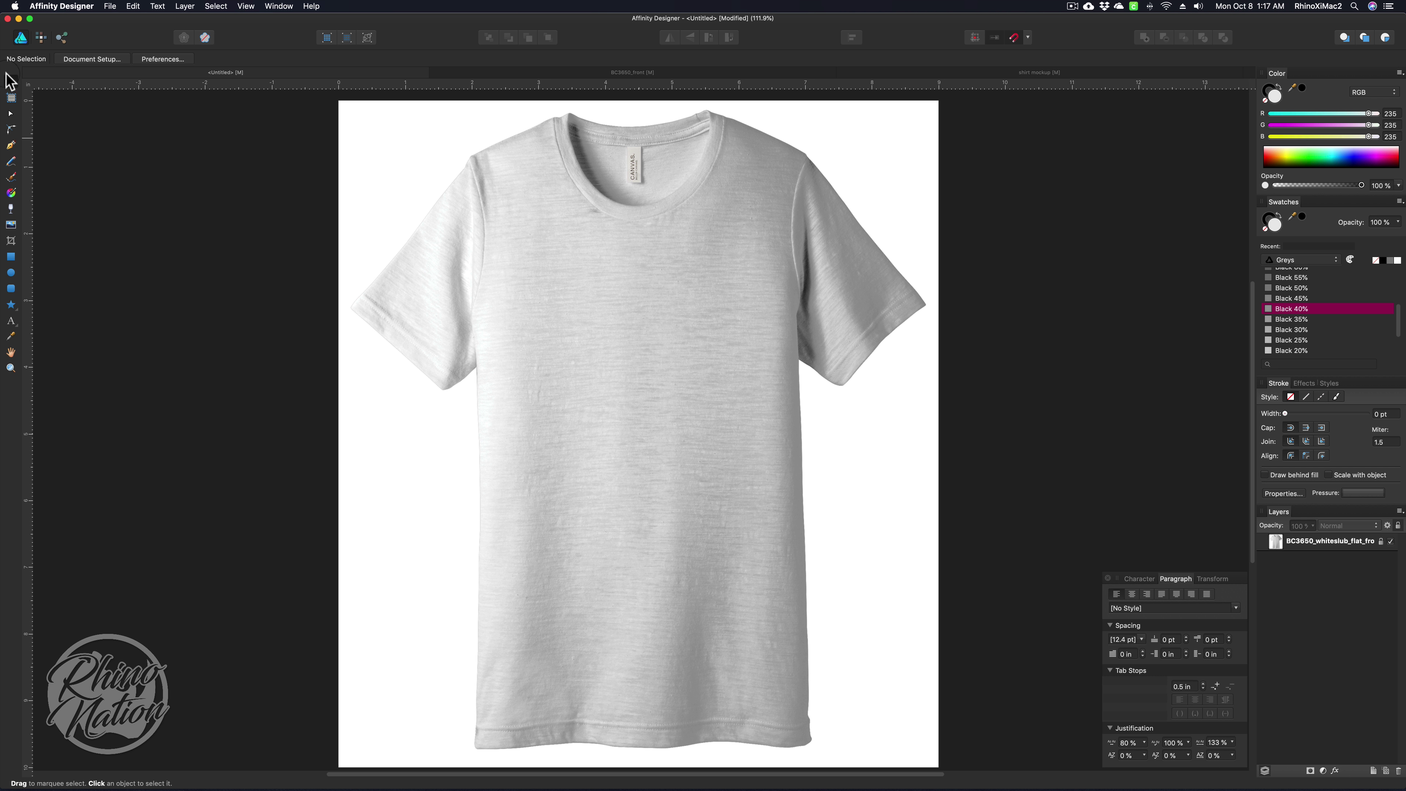
# - Start a Pen tool outline at the middle of the back collar edge and trace it toward the left shoulder
pyautogui.press('p')
pyautogui.press('super+4')
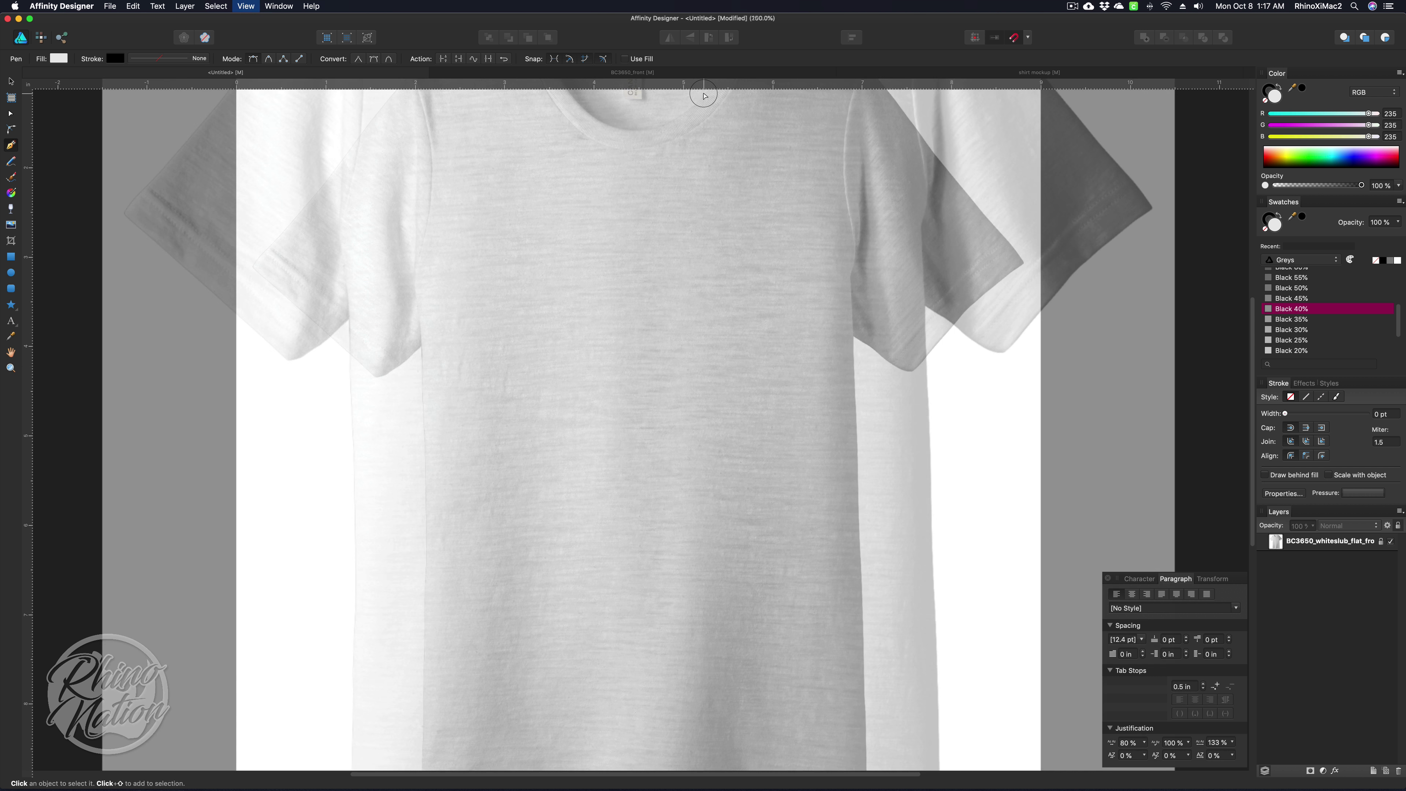
pyautogui.moveTo(408, 378); pyautogui.dragTo(580, 642)
pyautogui.moveTo(673, 128); pyautogui.dragTo(630, 565)
pyautogui.moveTo(672, 381); pyautogui.dragTo(585, 430)
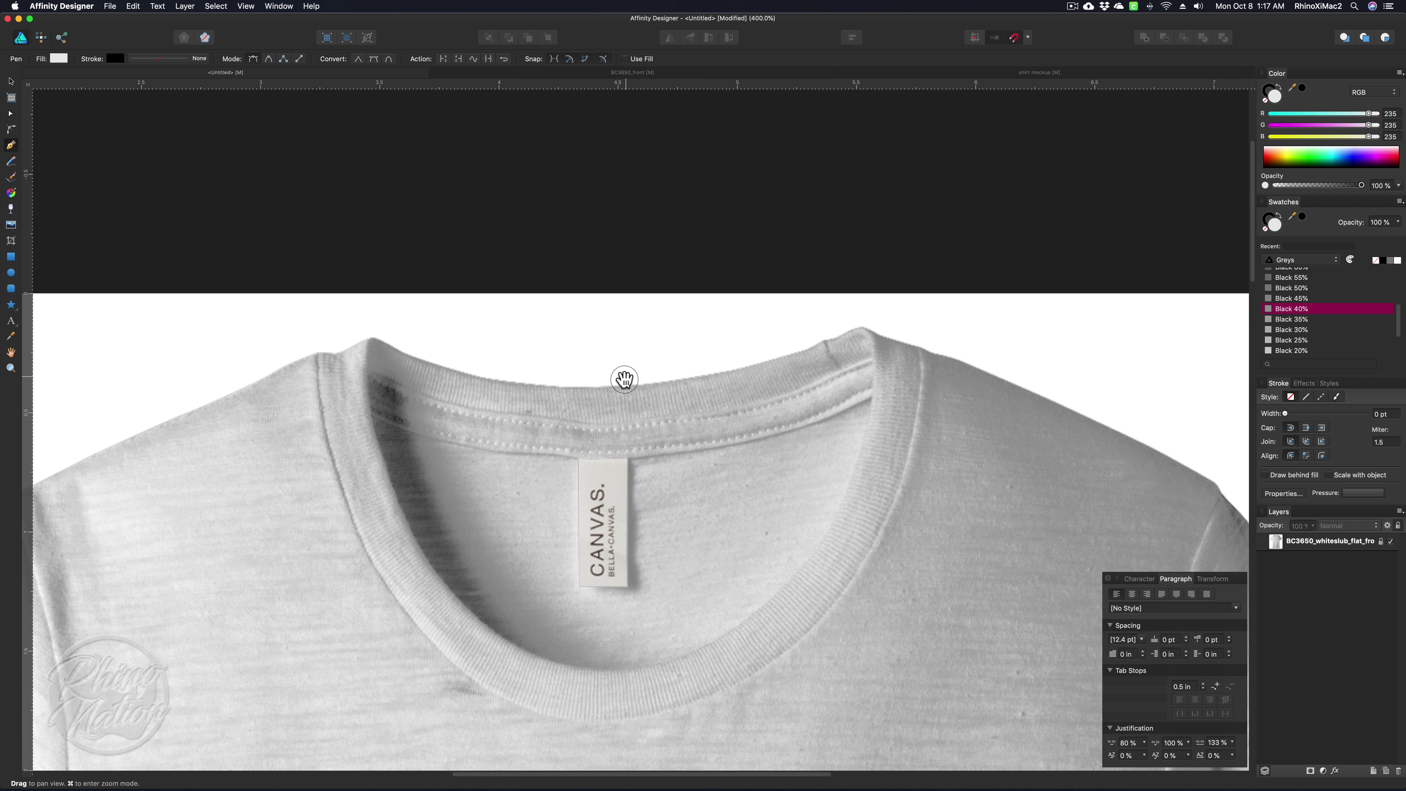
pyautogui.moveTo(624, 379); pyautogui.dragTo(624, 522)
pyautogui.moveTo(612, 576); pyautogui.dragTo(646, 382)
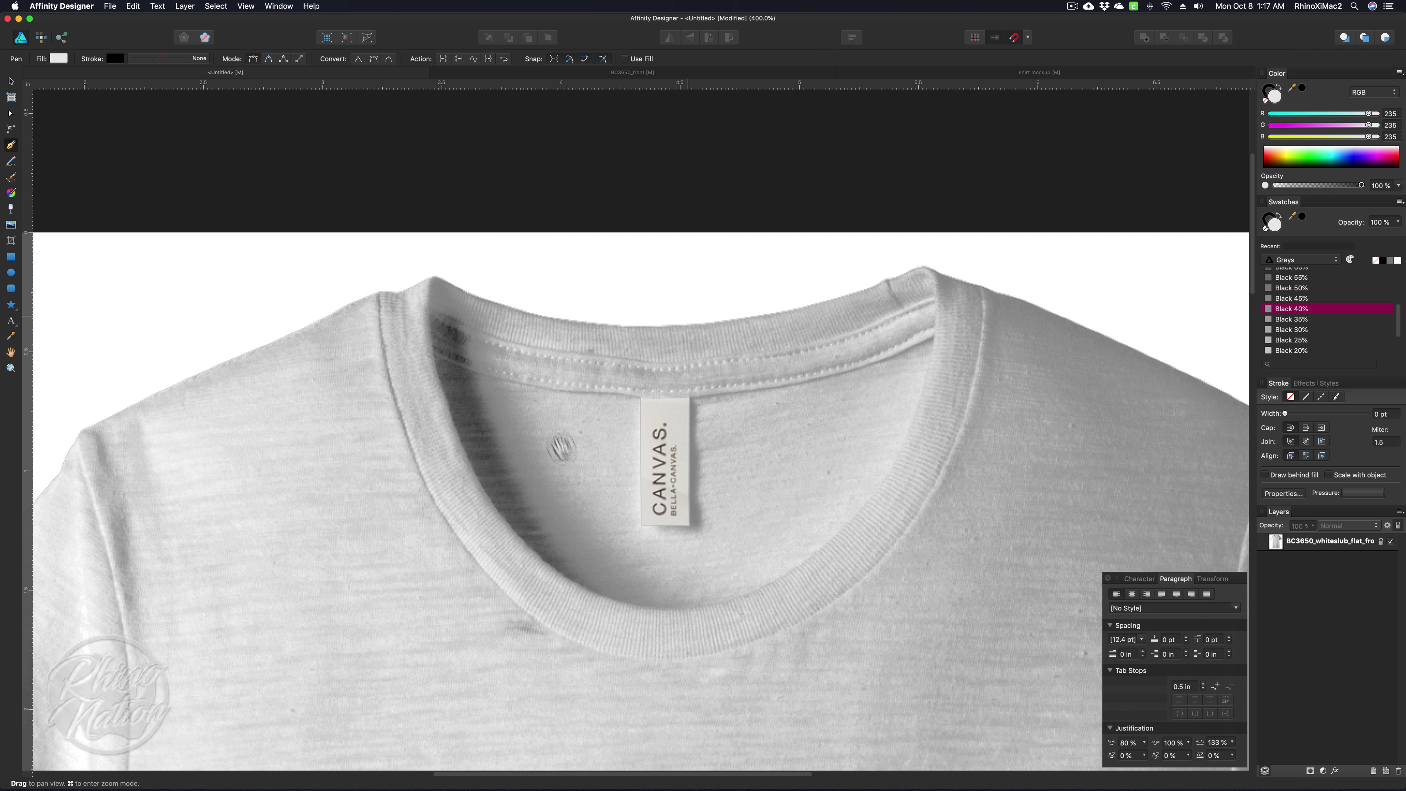
pyautogui.moveTo(561, 449); pyautogui.dragTo(650, 317)
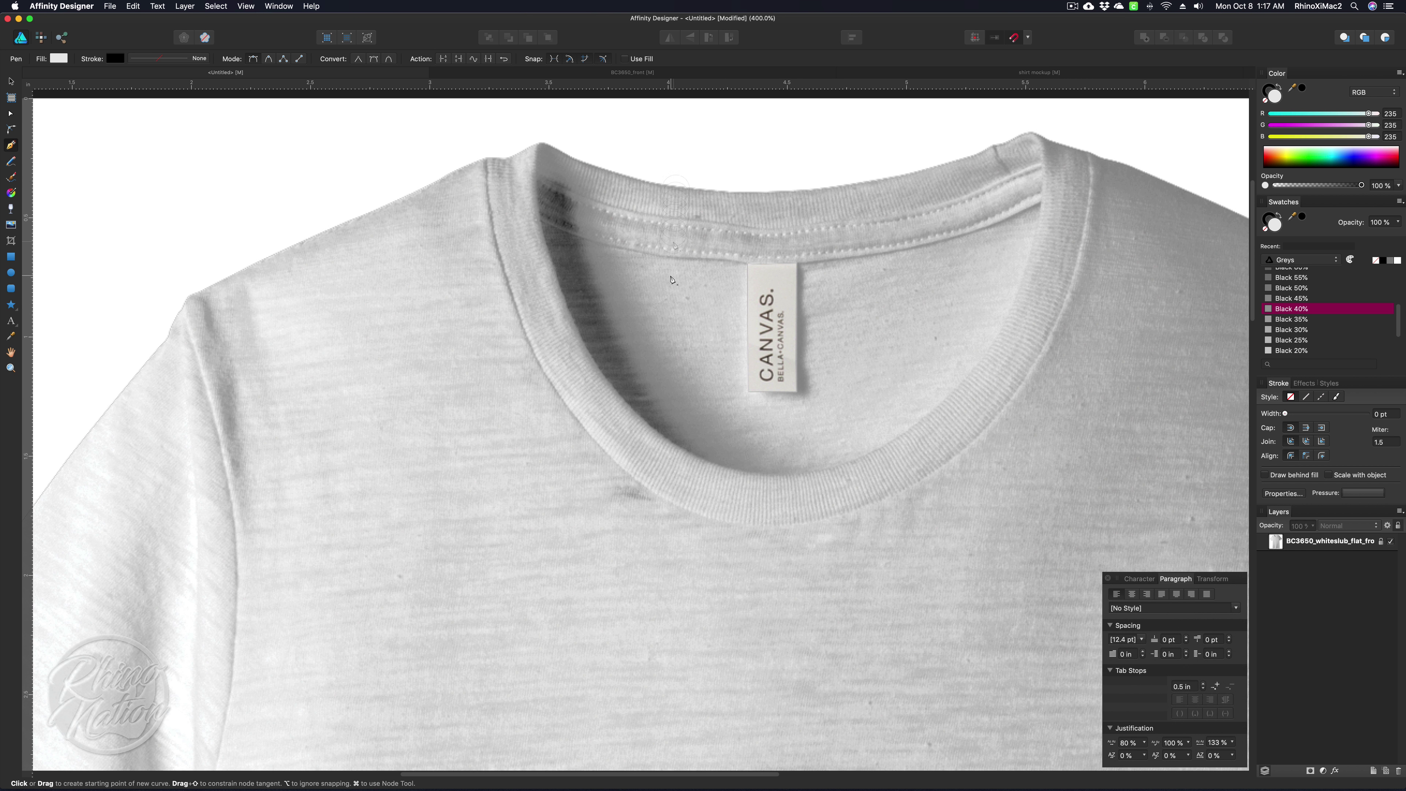
pyautogui.scroll(-10, 373, 416)
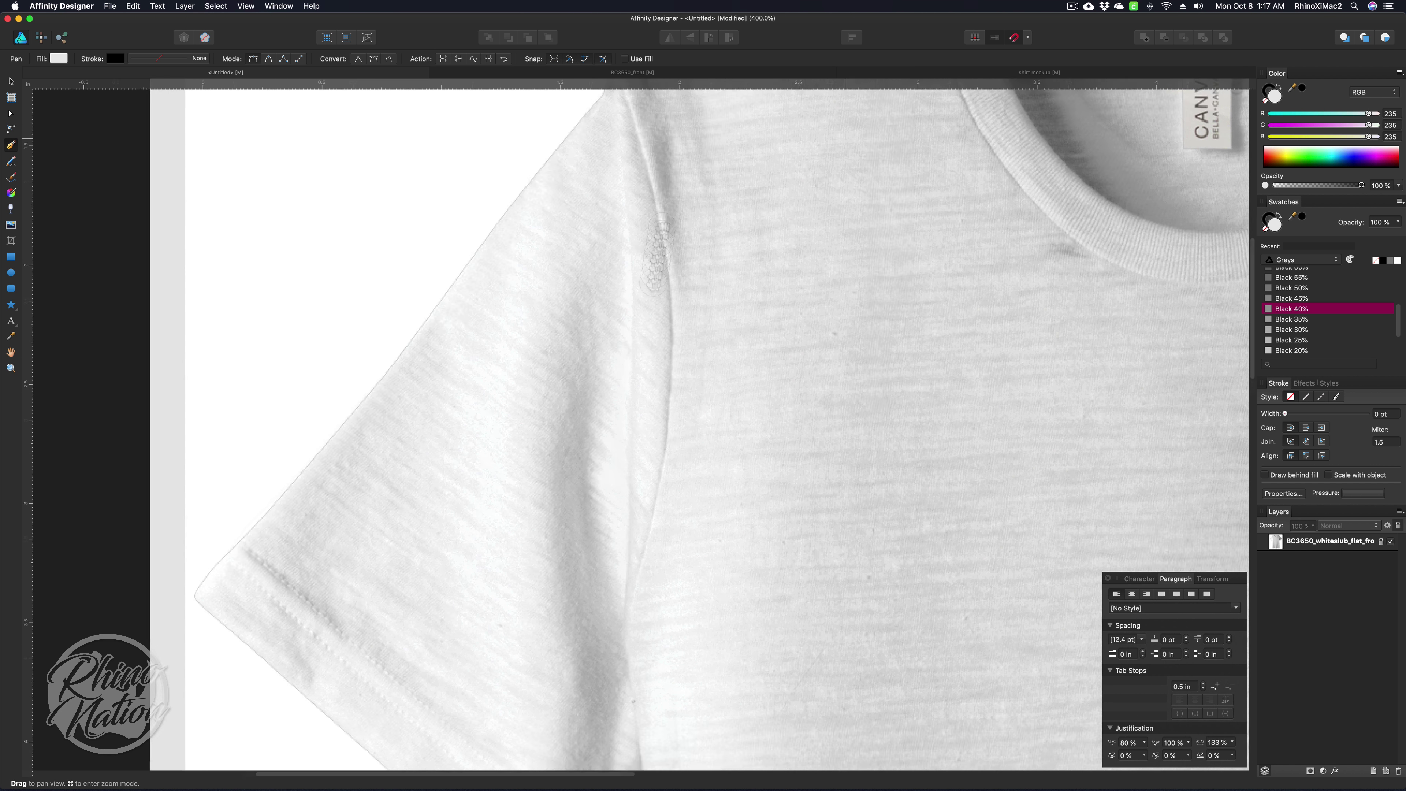
pyautogui.scroll(10, 473, 432)
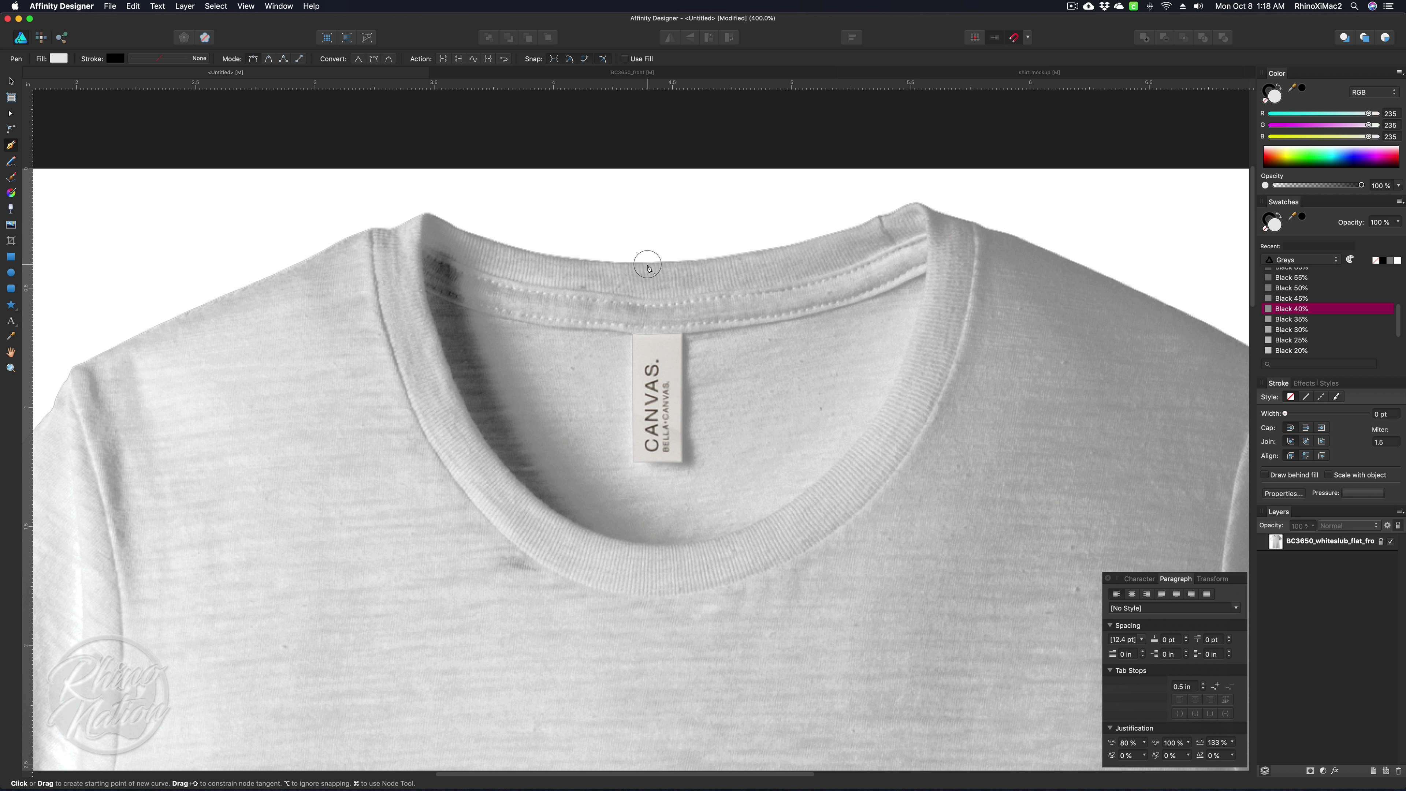
pyautogui.moveTo(648, 264); pyautogui.dragTo(592, 264)
pyautogui.moveTo(509, 247); pyautogui.dragTo(479, 242)
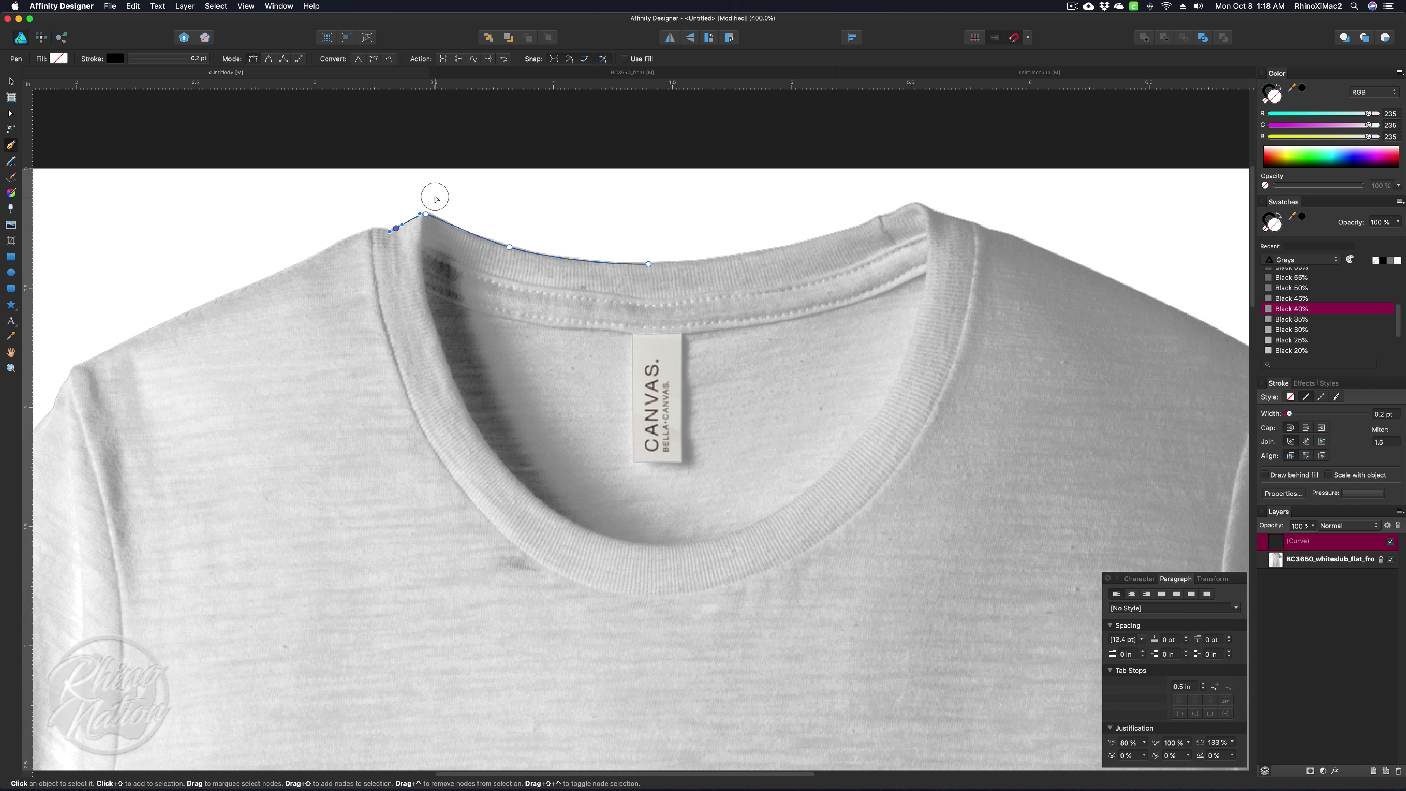
# - Nudge the collar nodes so the curve runs just inside the fabric edge
pyautogui.moveTo(426, 214)
pyautogui.mouseDown()
pyautogui.moveTo(433, 238)
pyautogui.moveTo(428, 222)
pyautogui.mouseUp()
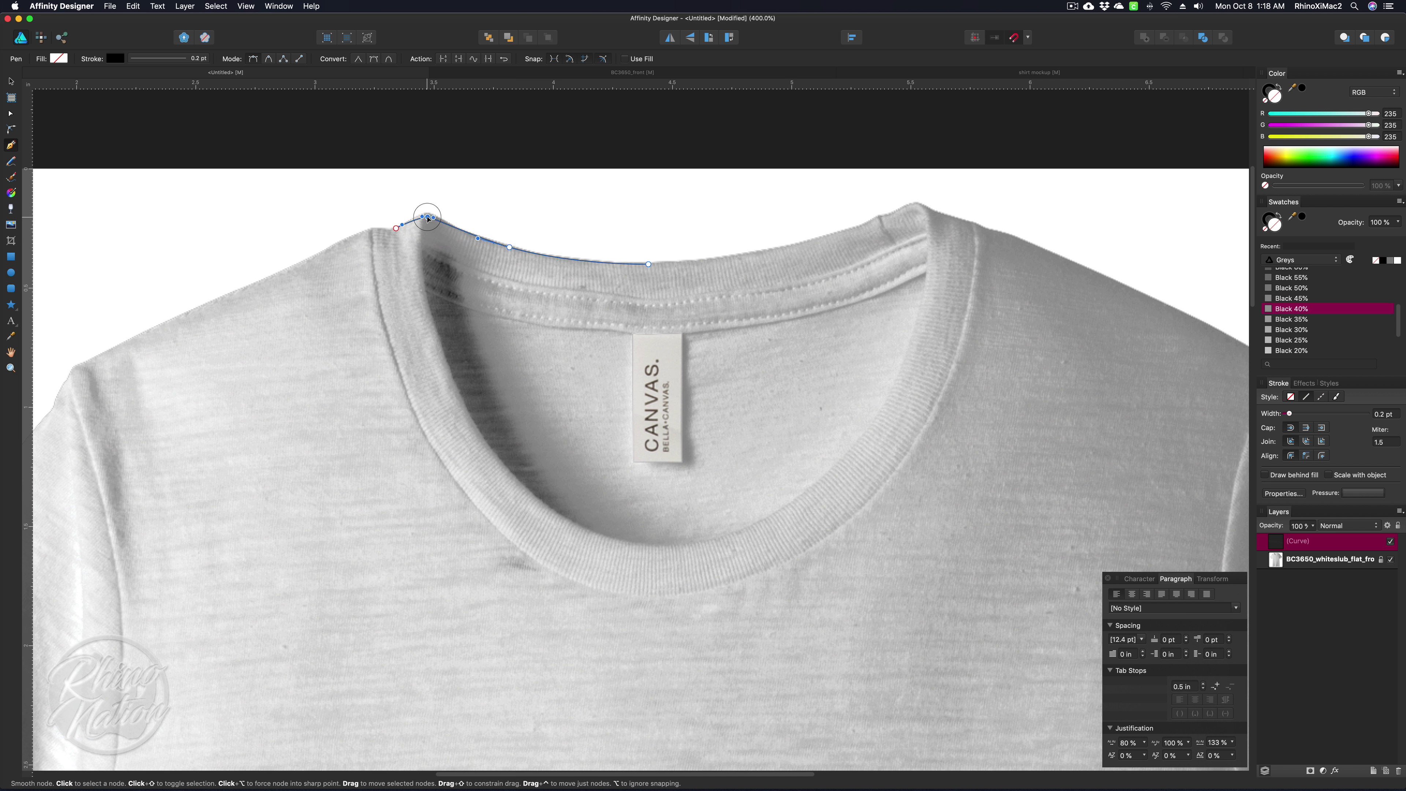
pyautogui.moveTo(508, 247); pyautogui.dragTo(498, 249)
pyautogui.moveTo(649, 265); pyautogui.dragTo(643, 265)
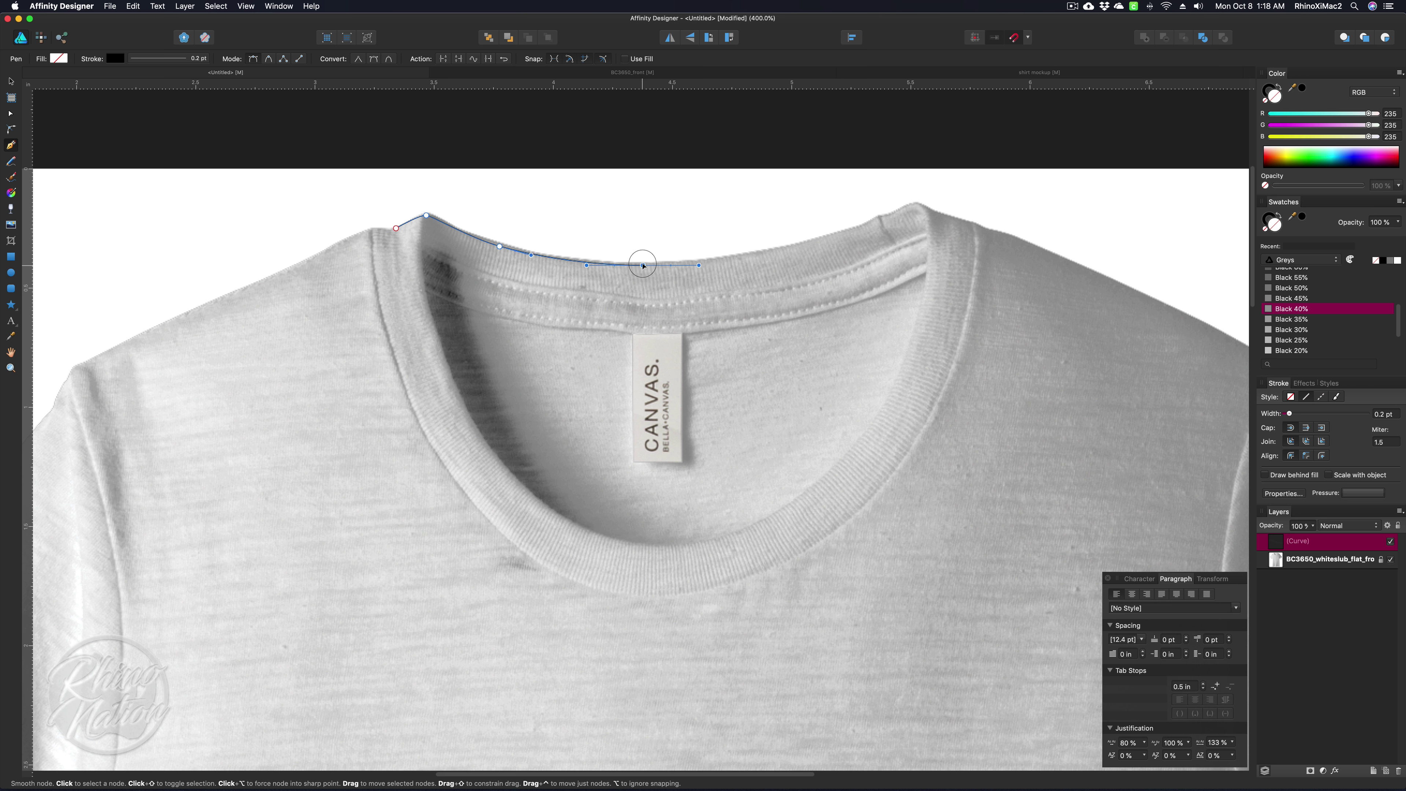
# - Continue the outline over the left shoulder and down the sleeve's outer edge to the cuff corner
pyautogui.click(395, 229)
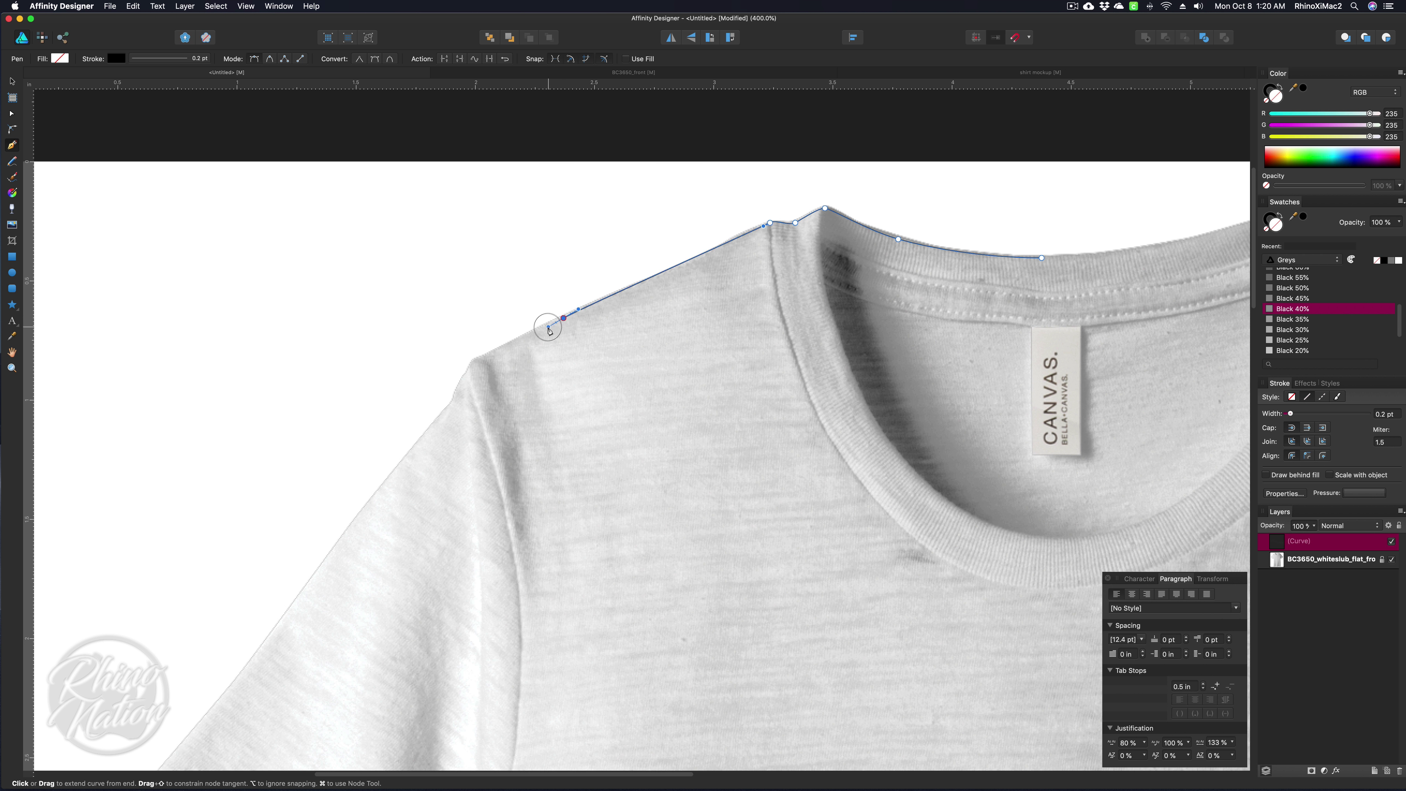
pyautogui.moveTo(475, 362); pyautogui.dragTo(467, 369)
pyautogui.moveTo(423, 466); pyautogui.dragTo(648, 251)
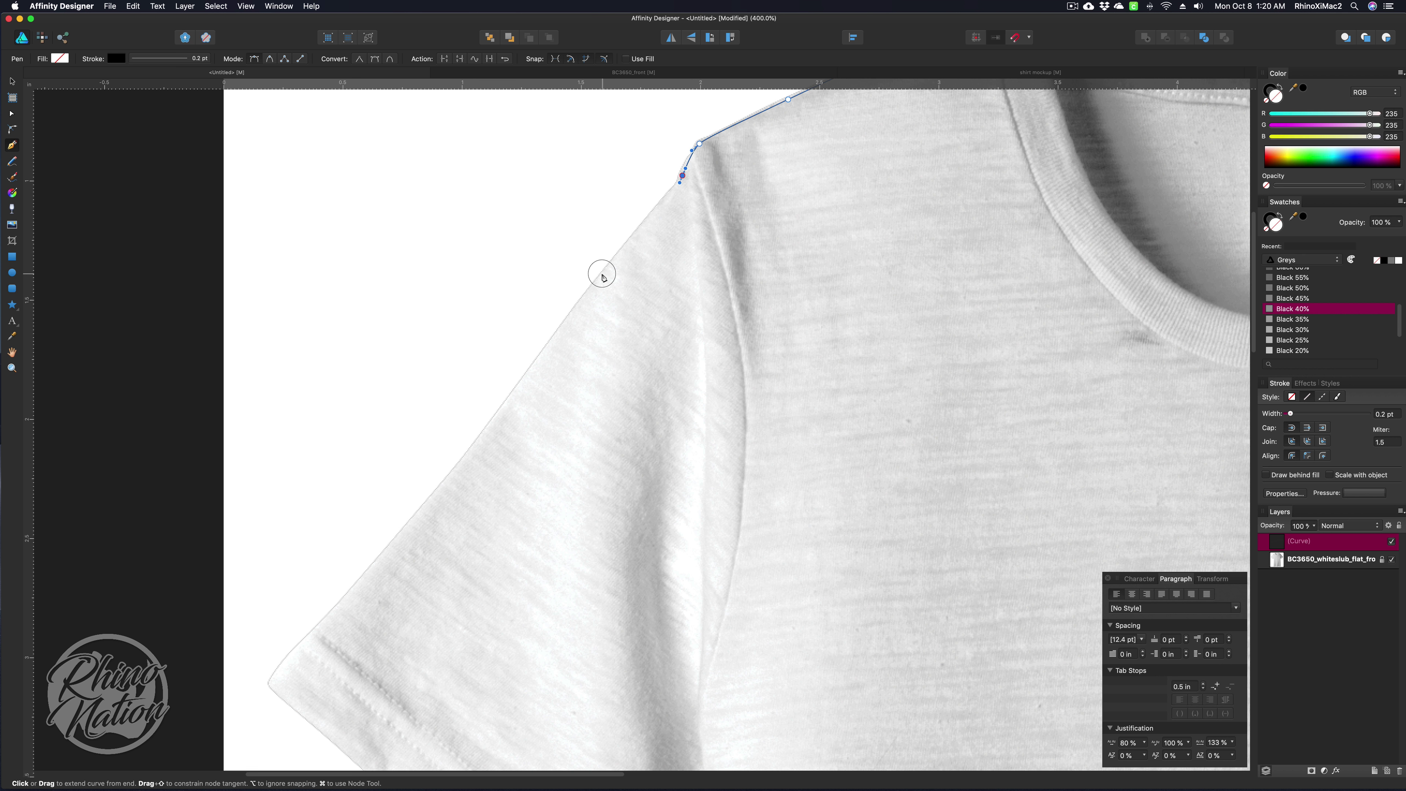
pyautogui.moveTo(603, 275); pyautogui.dragTo(581, 303)
pyautogui.click(451, 474)
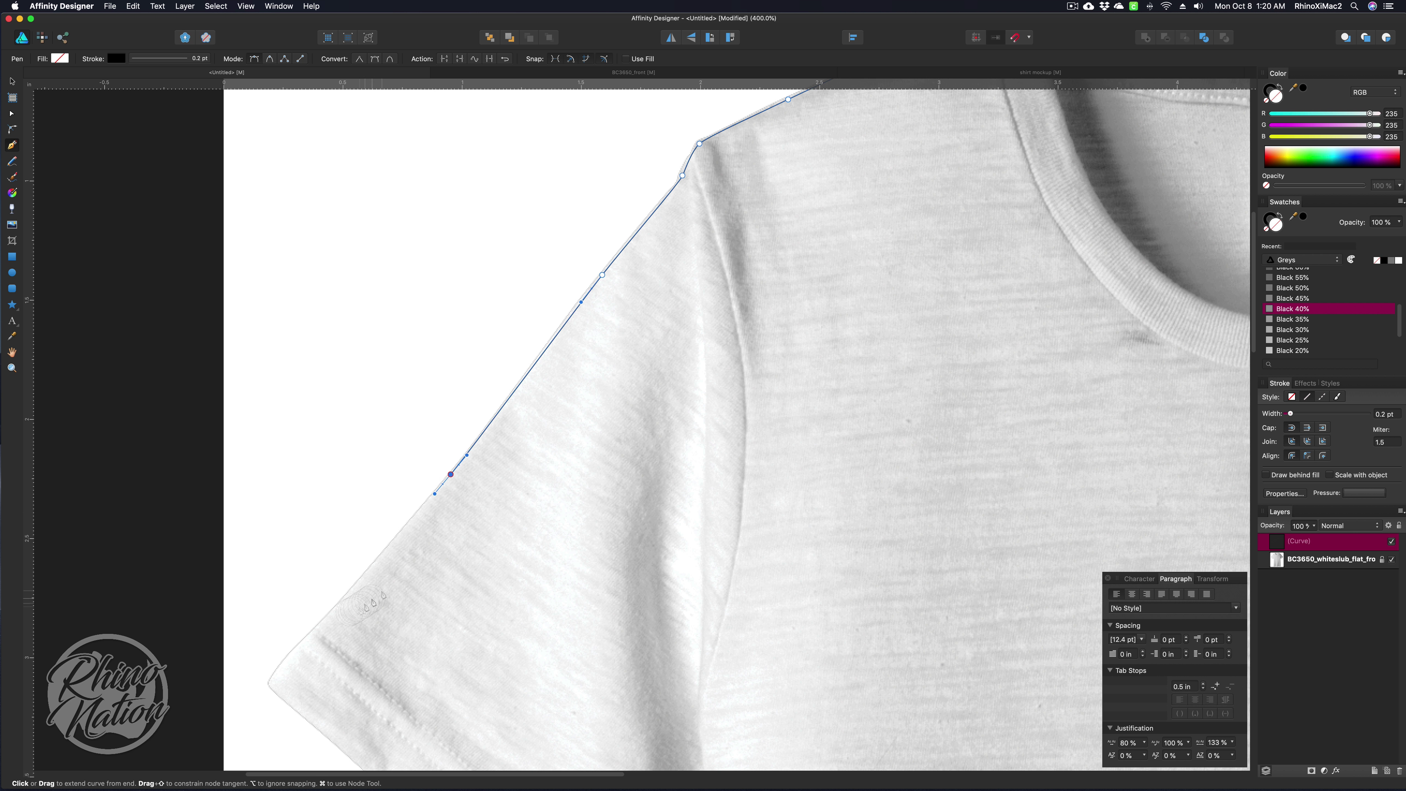
pyautogui.moveTo(330, 616); pyautogui.dragTo(317, 629)
pyautogui.click(273, 685)
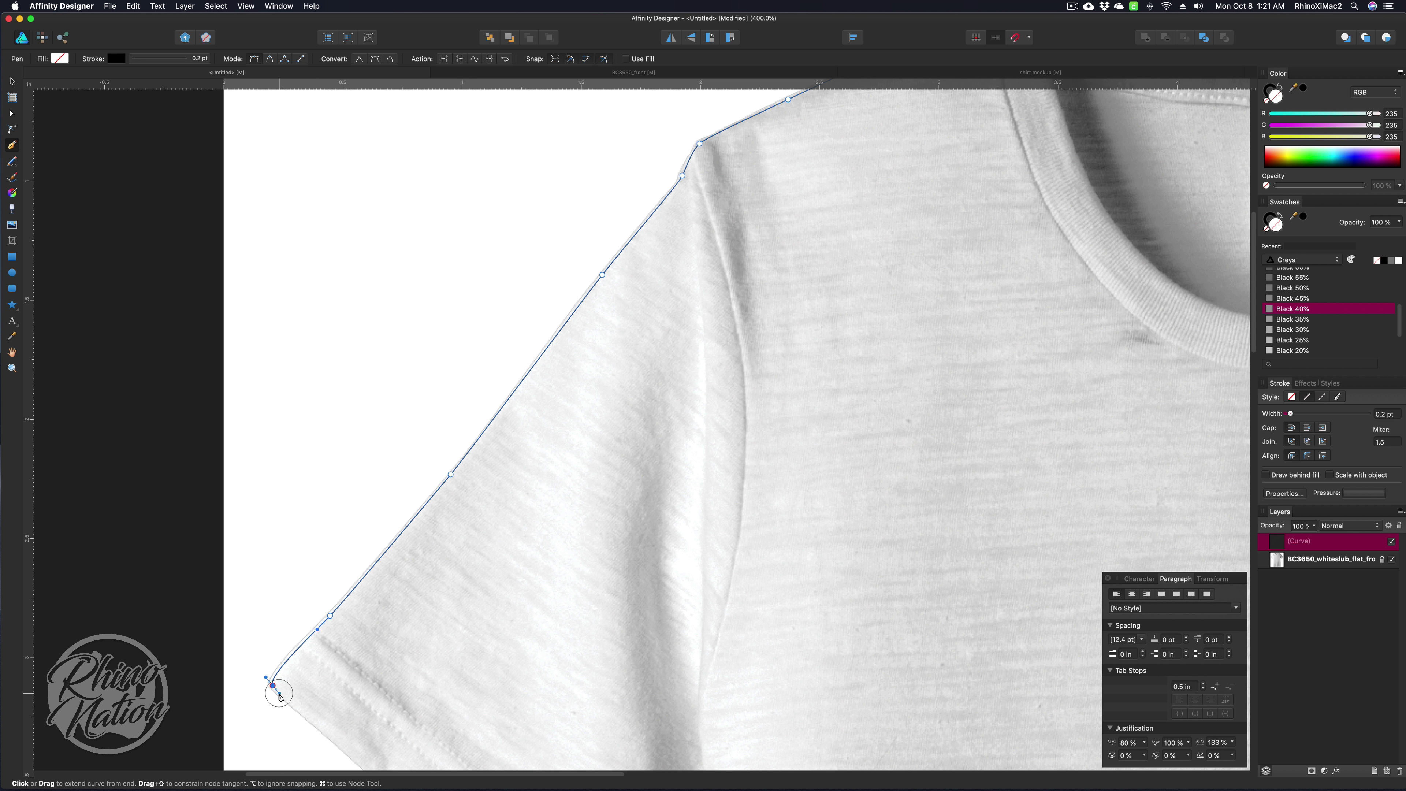
# - Trace the left sleeve's cuff around its lower corner and up to the armpit
pyautogui.scroll(-10, 242, 397)
pyautogui.hscroll(3, 242, 396)
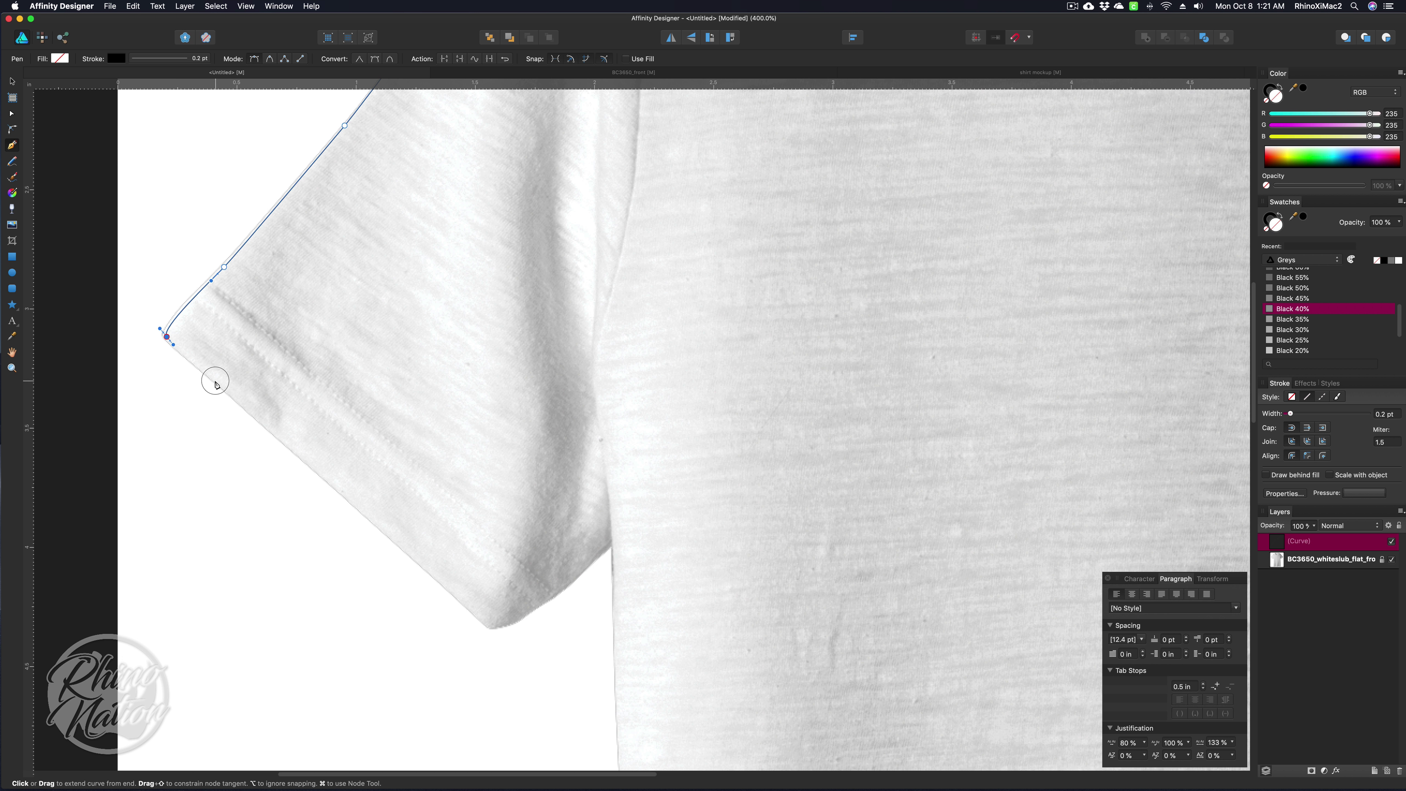
pyautogui.moveTo(216, 381); pyautogui.dragTo(228, 391)
pyautogui.moveTo(349, 499); pyautogui.dragTo(361, 508)
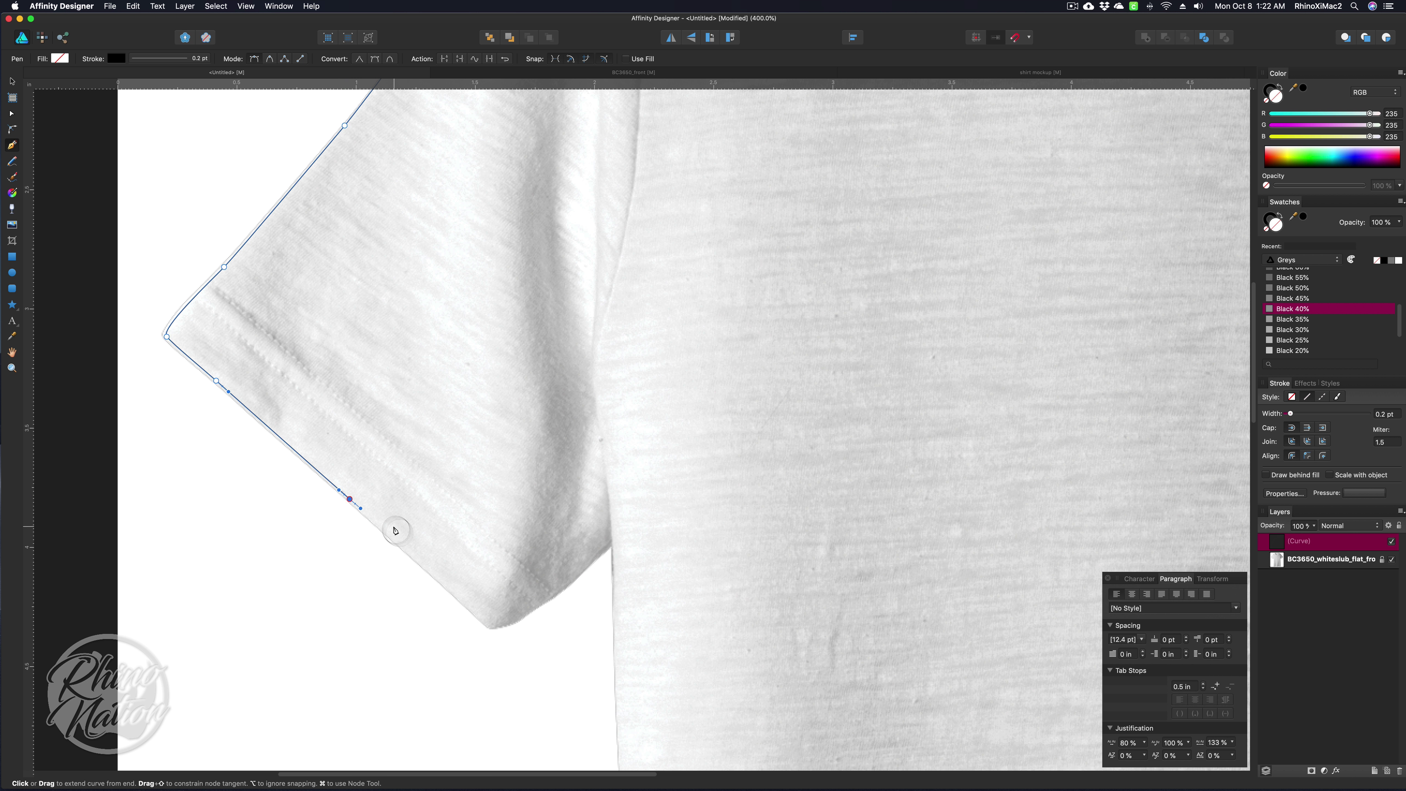
pyautogui.moveTo(432, 572); pyautogui.dragTo(444, 584)
pyautogui.click(495, 627)
pyautogui.moveTo(551, 593); pyautogui.dragTo(619, 533)
# - Extend the outline onto the shirt's left side below the armpit and adjust the armpit node
pyautogui.moveTo(620, 594); pyautogui.dragTo(631, 457)
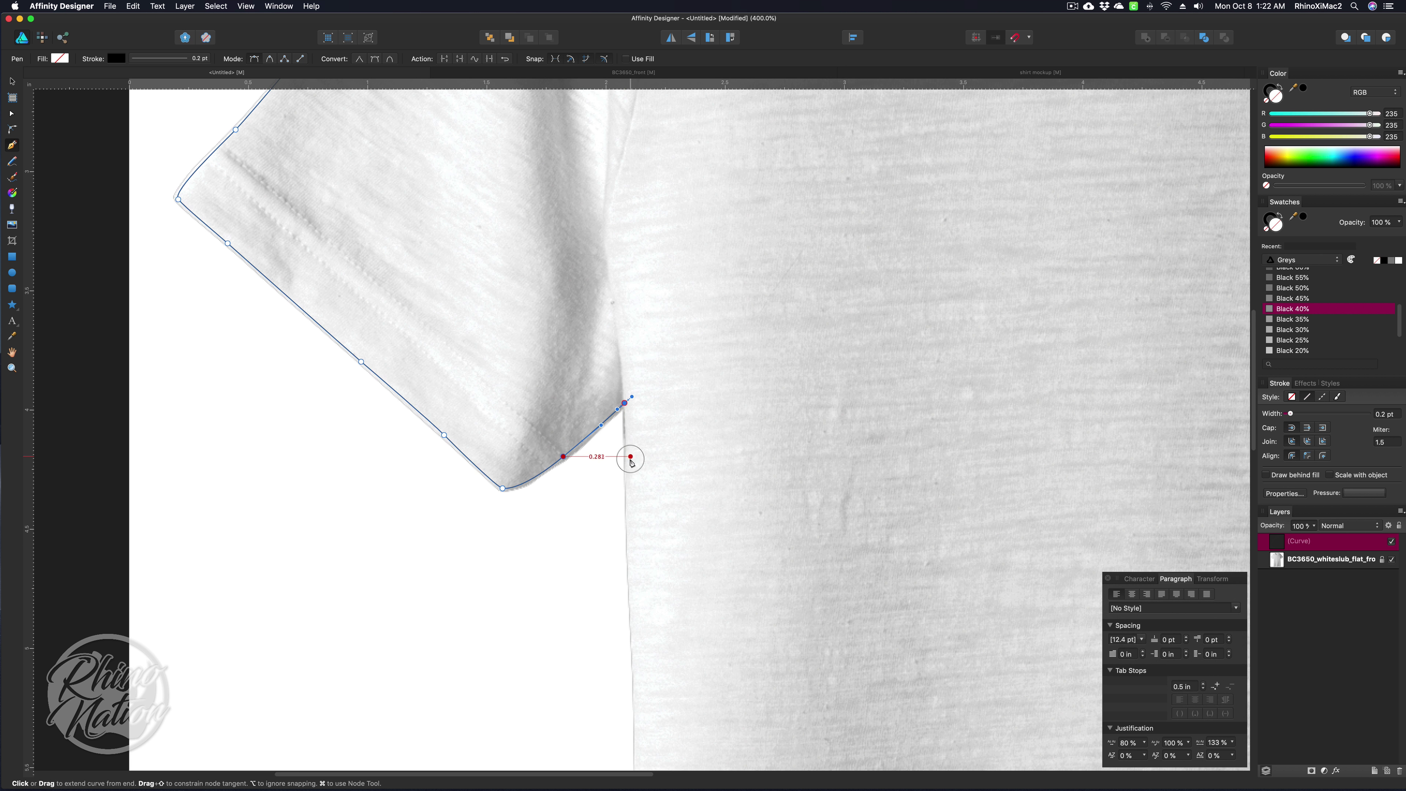
pyautogui.moveTo(630, 551); pyautogui.dragTo(630, 591)
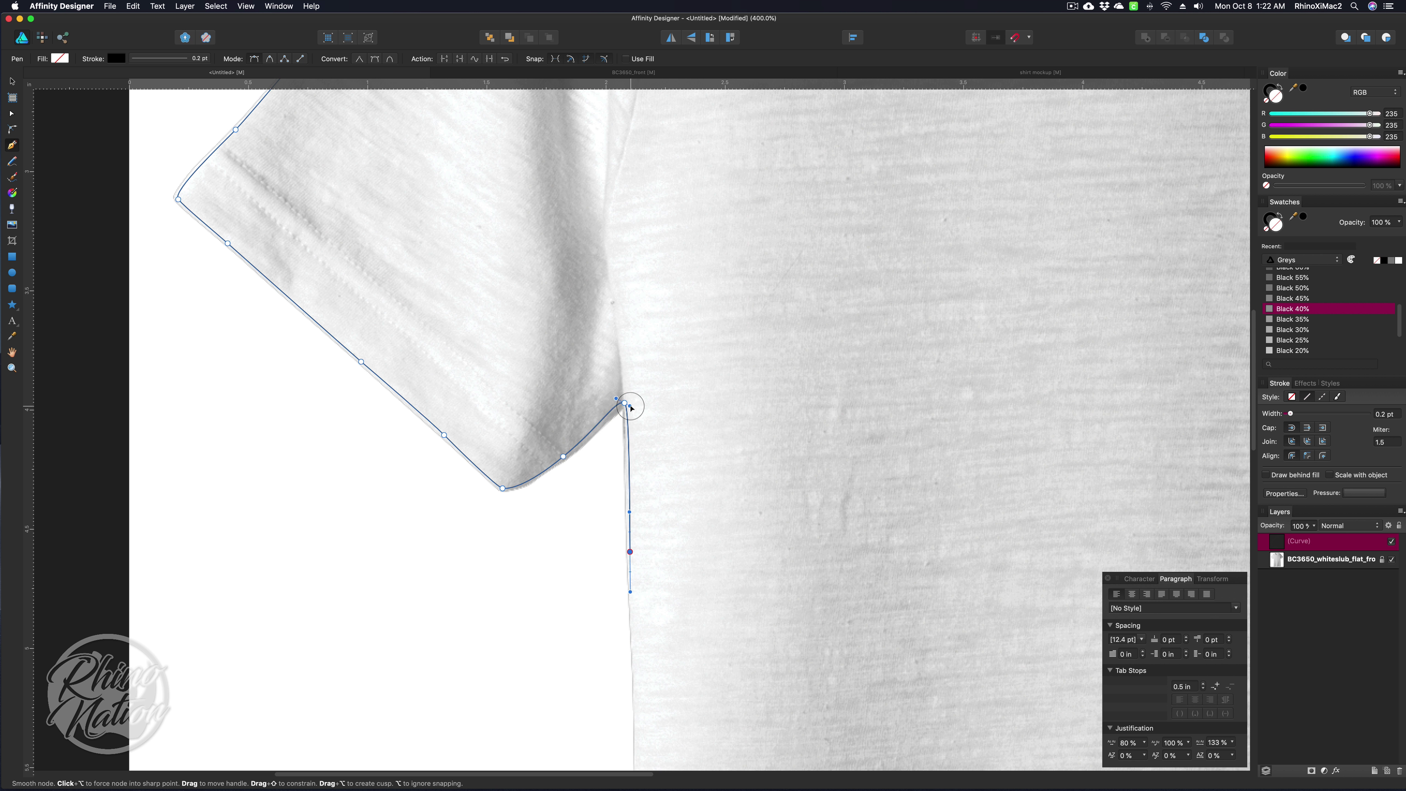
pyautogui.moveTo(624, 411); pyautogui.dragTo(626, 408)
pyautogui.press('super+z')
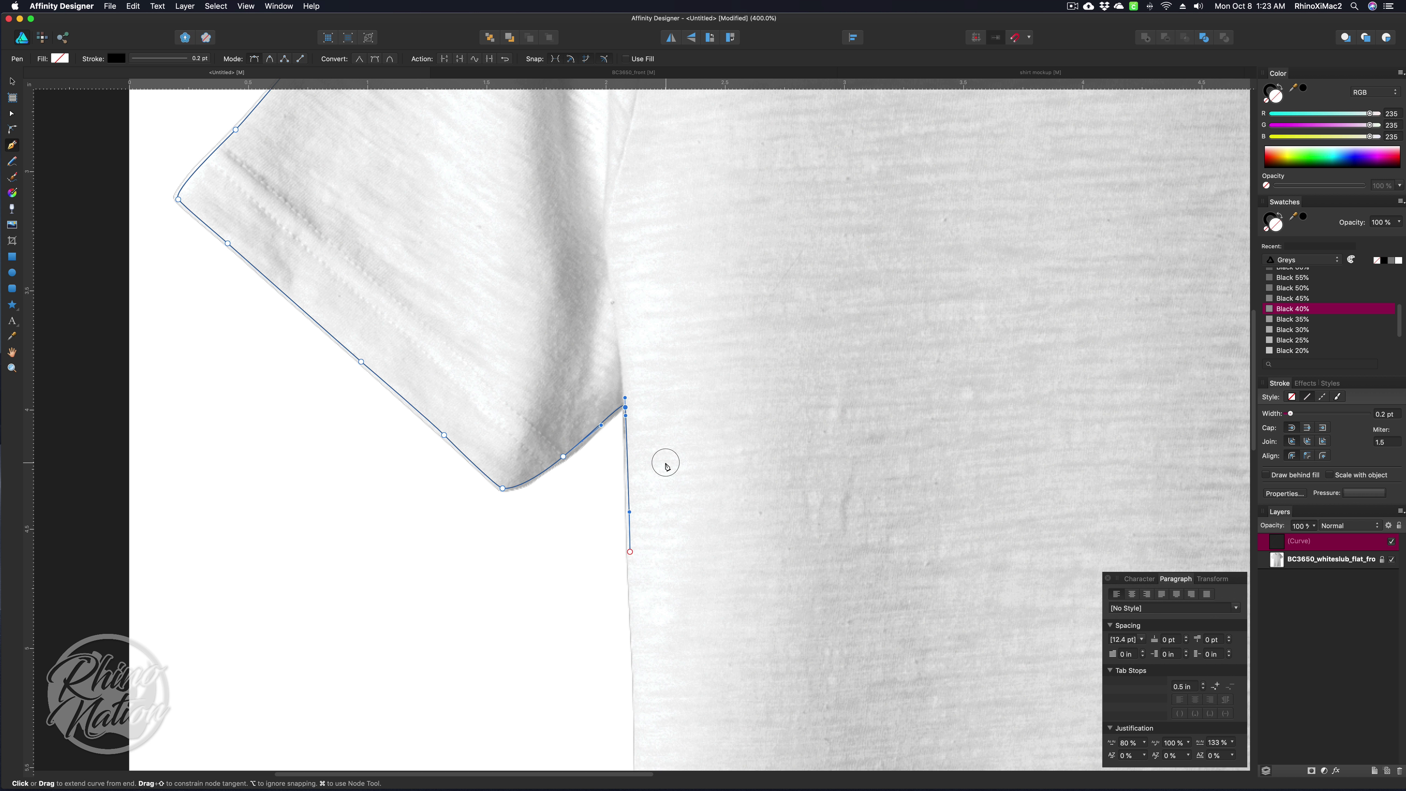
# - Trace the shirt's left side down to the bottom hem corner
pyautogui.scroll(-10, 715, 546)
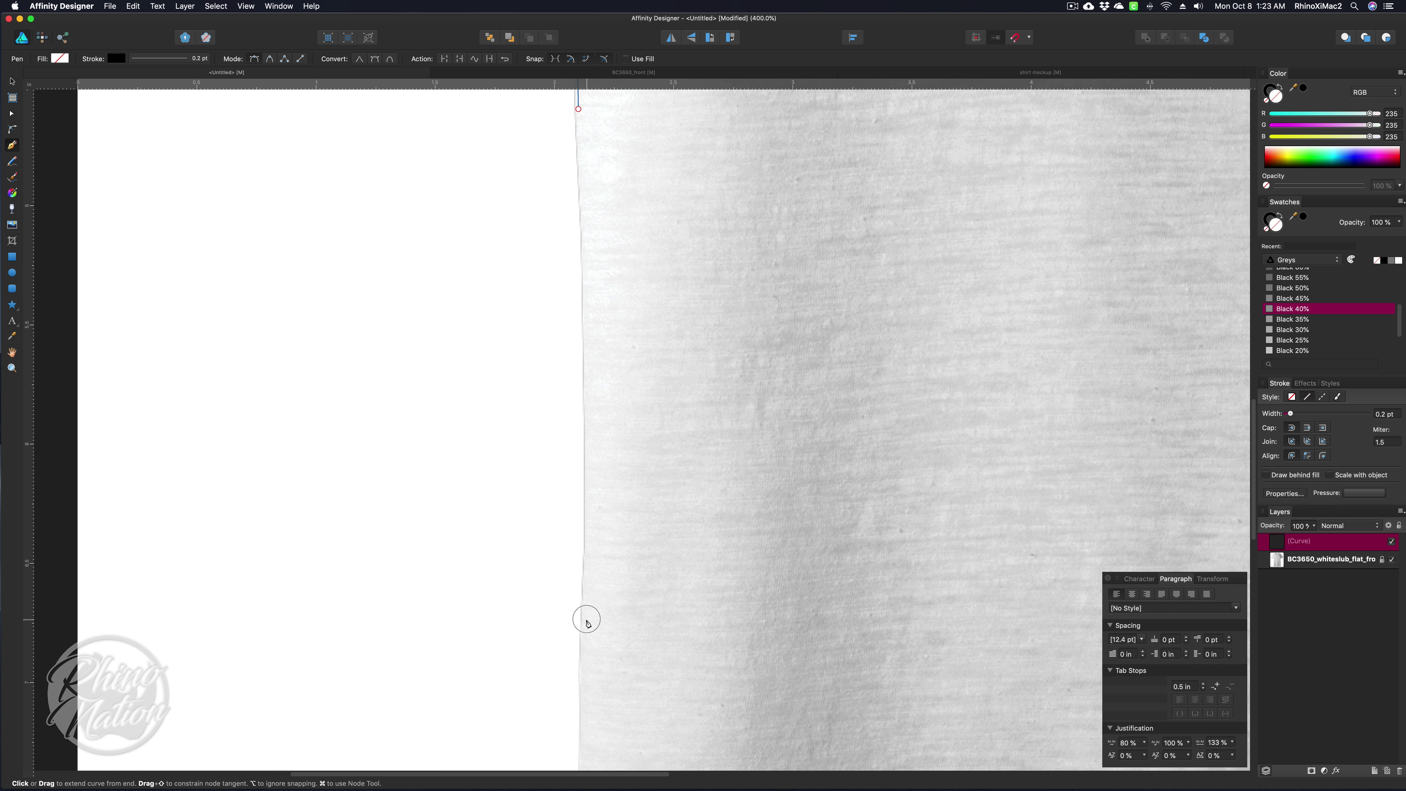
pyautogui.moveTo(584, 617); pyautogui.dragTo(583, 713)
pyautogui.click(582, 386)
pyautogui.scroll(-3, 681, 414)
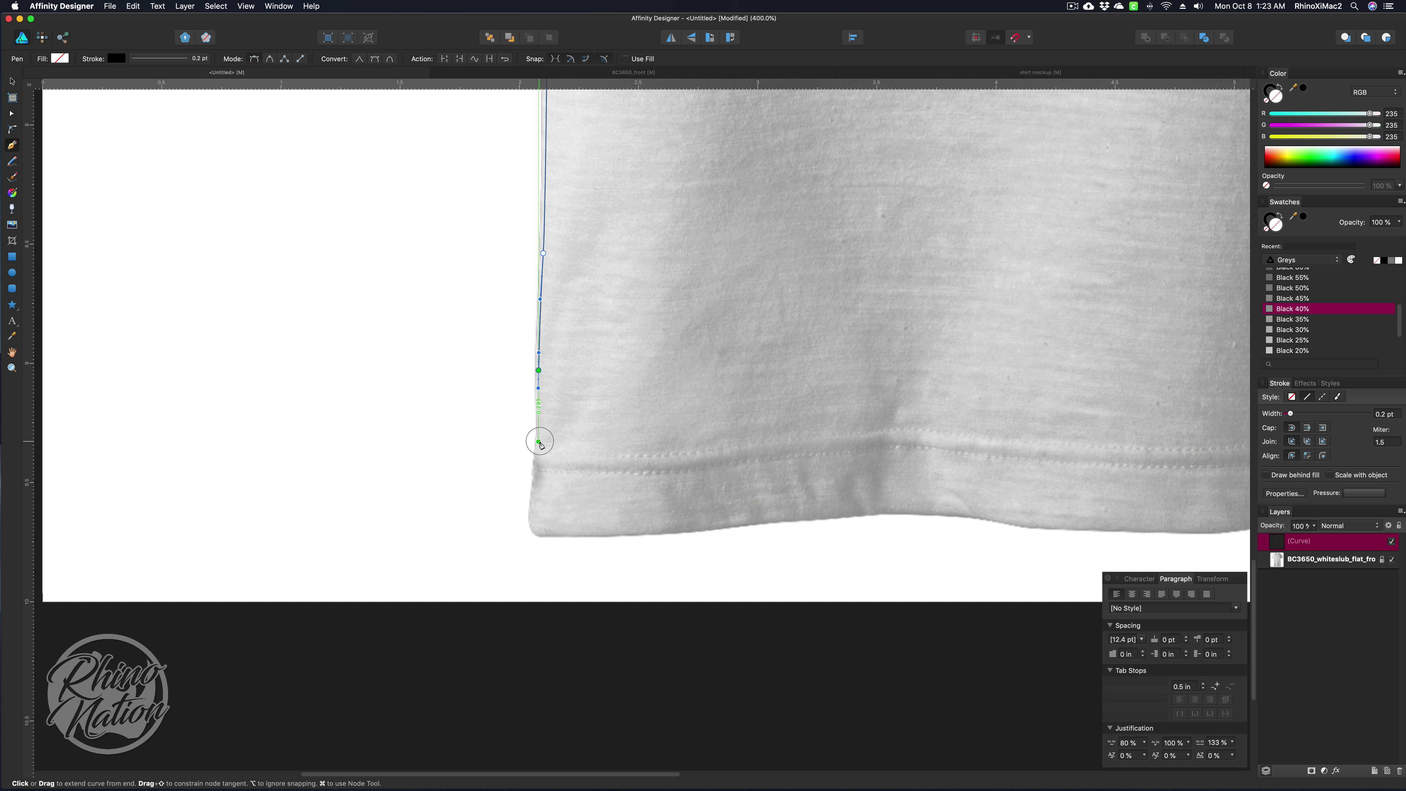
pyautogui.moveTo(539, 442); pyautogui.dragTo(536, 457)
pyautogui.moveTo(535, 482)
pyautogui.mouseDown()
pyautogui.moveTo(553, 534)
pyautogui.moveTo(536, 483)
pyautogui.mouseUp()
# - Trace the wavy bottom hem from the left corner to past its middle
pyautogui.moveTo(633, 531); pyautogui.dragTo(643, 532)
pyautogui.hscroll(9, 629, 540)
pyautogui.moveTo(293, 467); pyautogui.dragTo(315, 464)
pyautogui.moveTo(404, 459); pyautogui.dragTo(419, 459)
pyautogui.moveTo(540, 474); pyautogui.dragTo(557, 476)
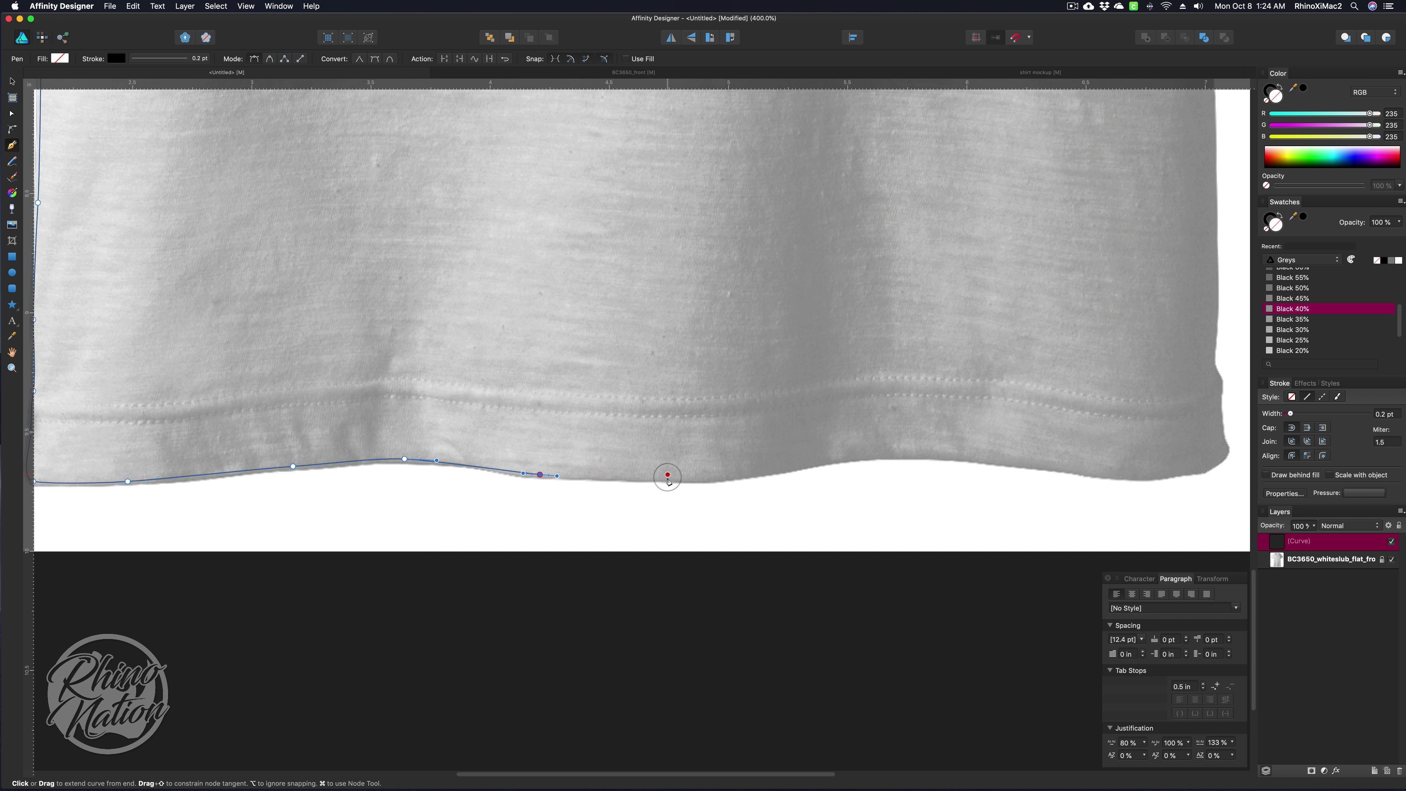
pyautogui.moveTo(646, 478); pyautogui.dragTo(694, 478)
pyautogui.click(806, 466)
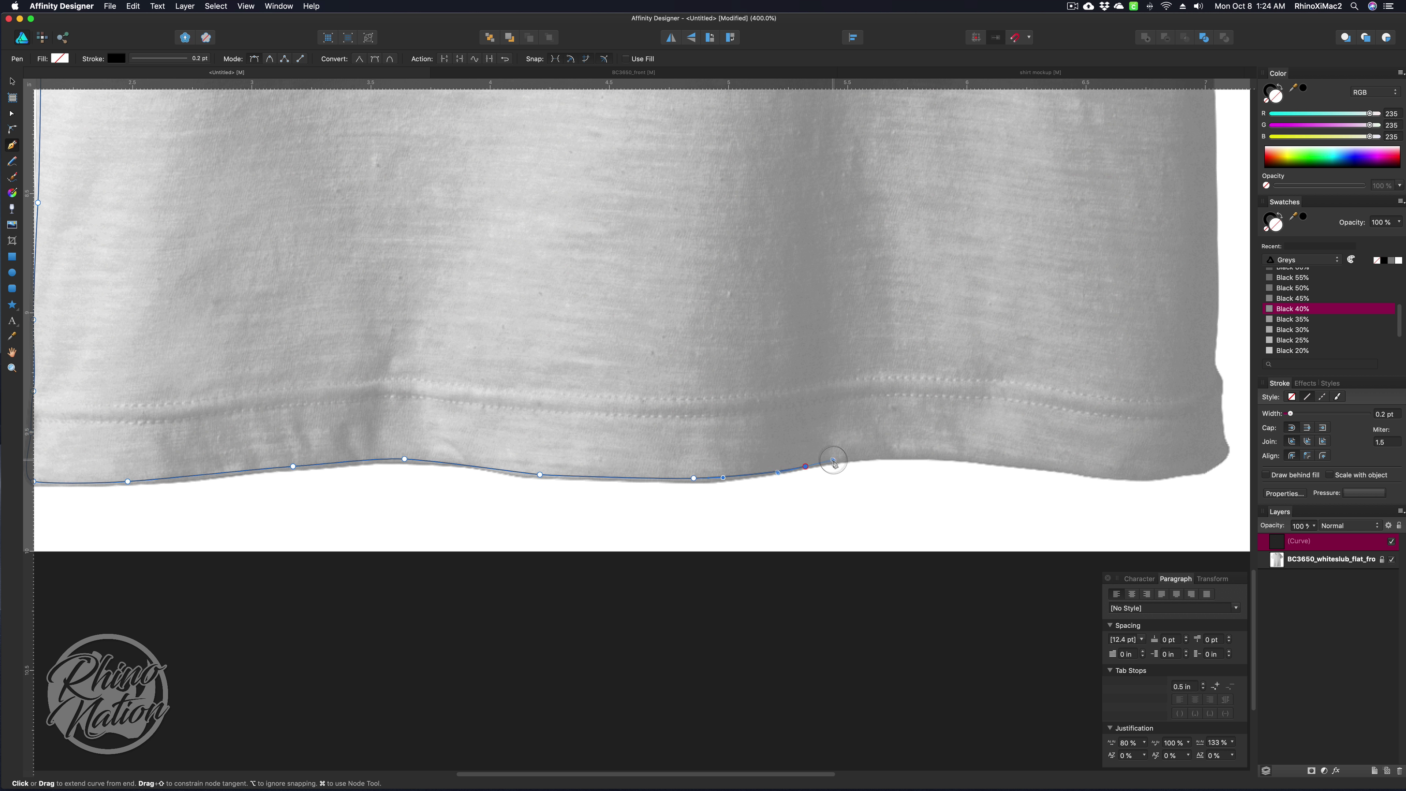
# - Trace the rest of the bottom hem and round the outline at the right corner
pyautogui.click(956, 457)
pyautogui.click(1018, 464)
pyautogui.moveTo(1122, 475)
pyautogui.mouseDown()
pyautogui.moveTo(1188, 479)
pyautogui.moveTo(1123, 477)
pyautogui.mouseUp()
pyautogui.moveTo(1224, 453); pyautogui.dragTo(1225, 442)
pyautogui.keyDown('super'); pyautogui.moveTo(1188, 479); pyautogui.dragTo(1221, 420); pyautogui.keyUp('super')
# - Trace the shirt's right side upward from the hem toward the armpit
pyautogui.moveTo(1219, 384); pyautogui.dragTo(1220, 381)
pyautogui.moveTo(1210, 364); pyautogui.dragTo(736, 686)
pyautogui.moveTo(739, 542); pyautogui.dragTo(736, 510)
pyautogui.moveTo(762, 332); pyautogui.dragTo(709, 579)
pyautogui.moveTo(672, 293); pyautogui.dragTo(669, 266)
pyautogui.moveTo(669, 266); pyautogui.dragTo(710, 654)
pyautogui.moveTo(702, 281)
pyautogui.mouseDown()
pyautogui.moveTo(698, 224)
pyautogui.moveTo(699, 281)
pyautogui.mouseUp()
# - Place the right armpit node, convert it to a sharp node, and return the Pen tool to normal curve mode
pyautogui.moveTo(698, 229); pyautogui.dragTo(614, 584)
pyautogui.moveTo(608, 405); pyautogui.dragTo(610, 396)
pyautogui.moveTo(623, 408)
pyautogui.mouseDown()
pyautogui.moveTo(608, 405)
pyautogui.moveTo(640, 421)
pyautogui.moveTo(608, 401)
pyautogui.mouseUp()
pyautogui.click(285, 59)
pyautogui.keyDown('super'); pyautogui.click(608, 405); pyautogui.keyUp('super')
pyautogui.click(360, 59)
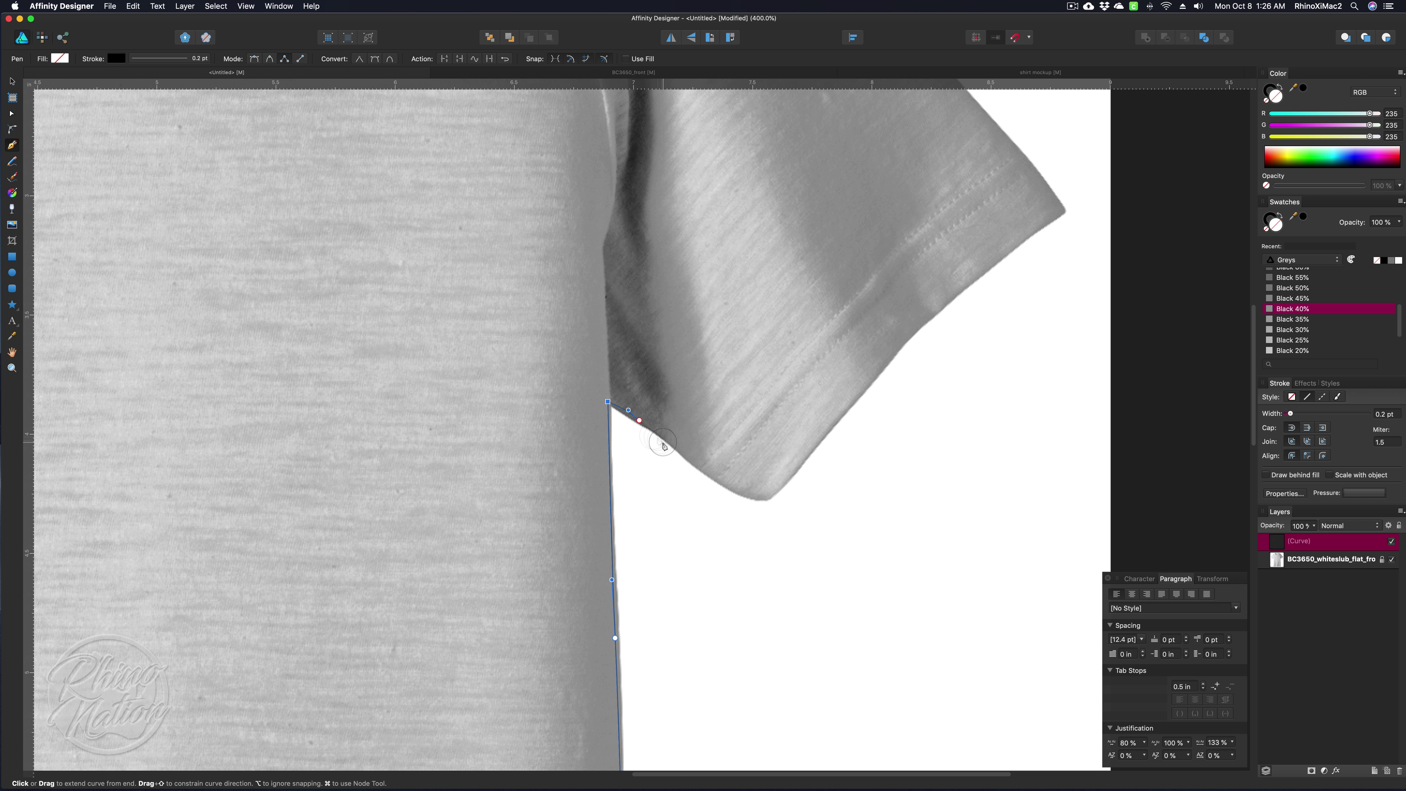
pyautogui.click(254, 58)
# - Trace the right sleeve's cuff around its lower corner and out to the sleeve's outer tip
pyautogui.moveTo(667, 438); pyautogui.dragTo(683, 450)
pyautogui.moveTo(723, 481); pyautogui.dragTo(779, 482)
pyautogui.moveTo(830, 415); pyautogui.dragTo(540, 591)
pyautogui.moveTo(580, 552); pyautogui.dragTo(602, 527)
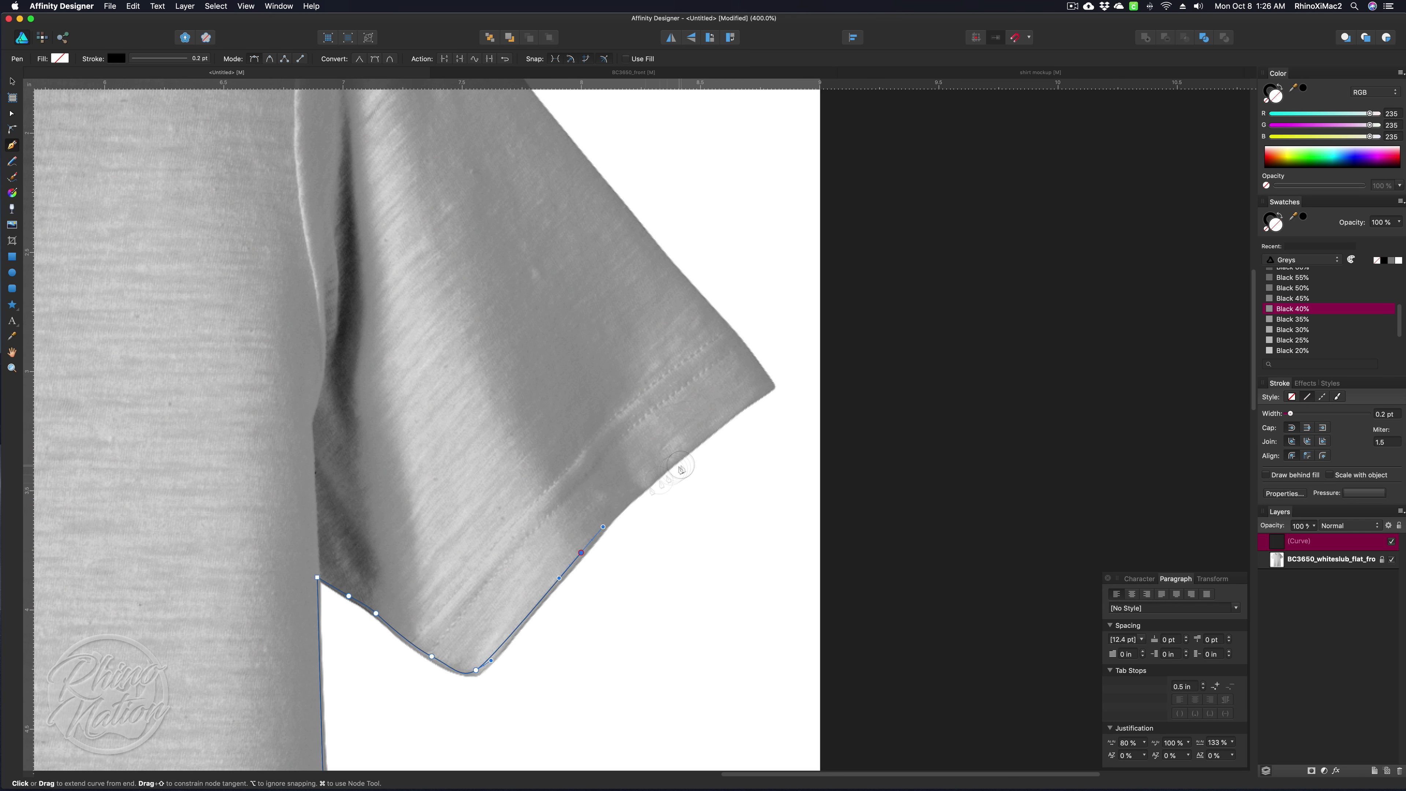
pyautogui.moveTo(678, 458); pyautogui.dragTo(706, 437)
pyautogui.moveTo(650, 480); pyautogui.dragTo(639, 489)
pyautogui.moveTo(760, 394)
pyautogui.mouseDown()
pyautogui.moveTo(772, 385)
pyautogui.moveTo(758, 366)
pyautogui.mouseUp()
# - Trace the right sleeve's outer edge up to the shoulder seam
pyautogui.moveTo(656, 244); pyautogui.dragTo(645, 233)
pyautogui.scroll(7, 646, 232)
pyautogui.hscroll(-7, 645, 232)
pyautogui.moveTo(931, 454); pyautogui.dragTo(919, 442)
pyautogui.moveTo(778, 256); pyautogui.dragTo(751, 225)
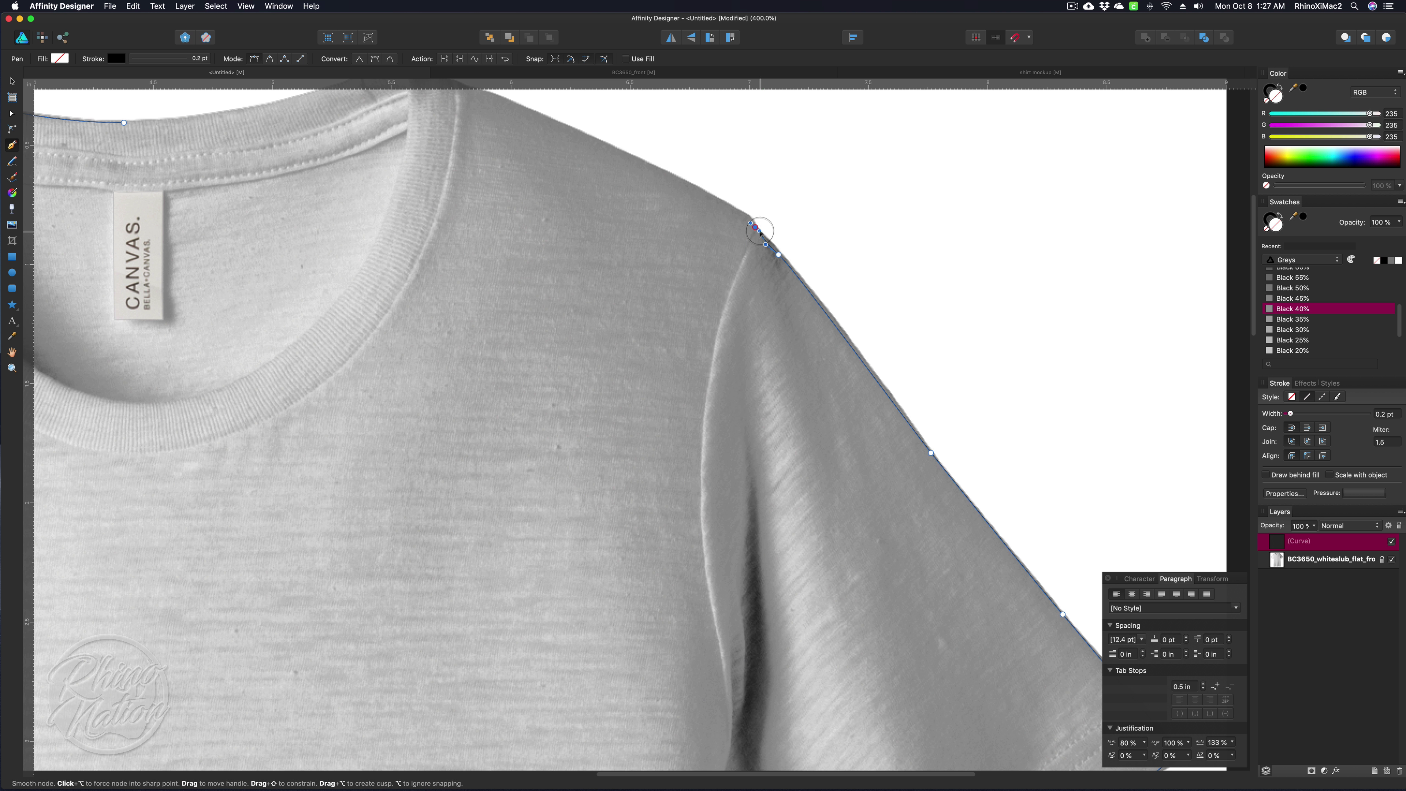
# - Trace the right shoulder from the sleeve seam to the collar band
pyautogui.scroll(3, 769, 244)
pyautogui.scroll(3, 781, 253)
pyautogui.moveTo(634, 467); pyautogui.dragTo(568, 433)
pyautogui.moveTo(266, 292); pyautogui.dragTo(236, 282)
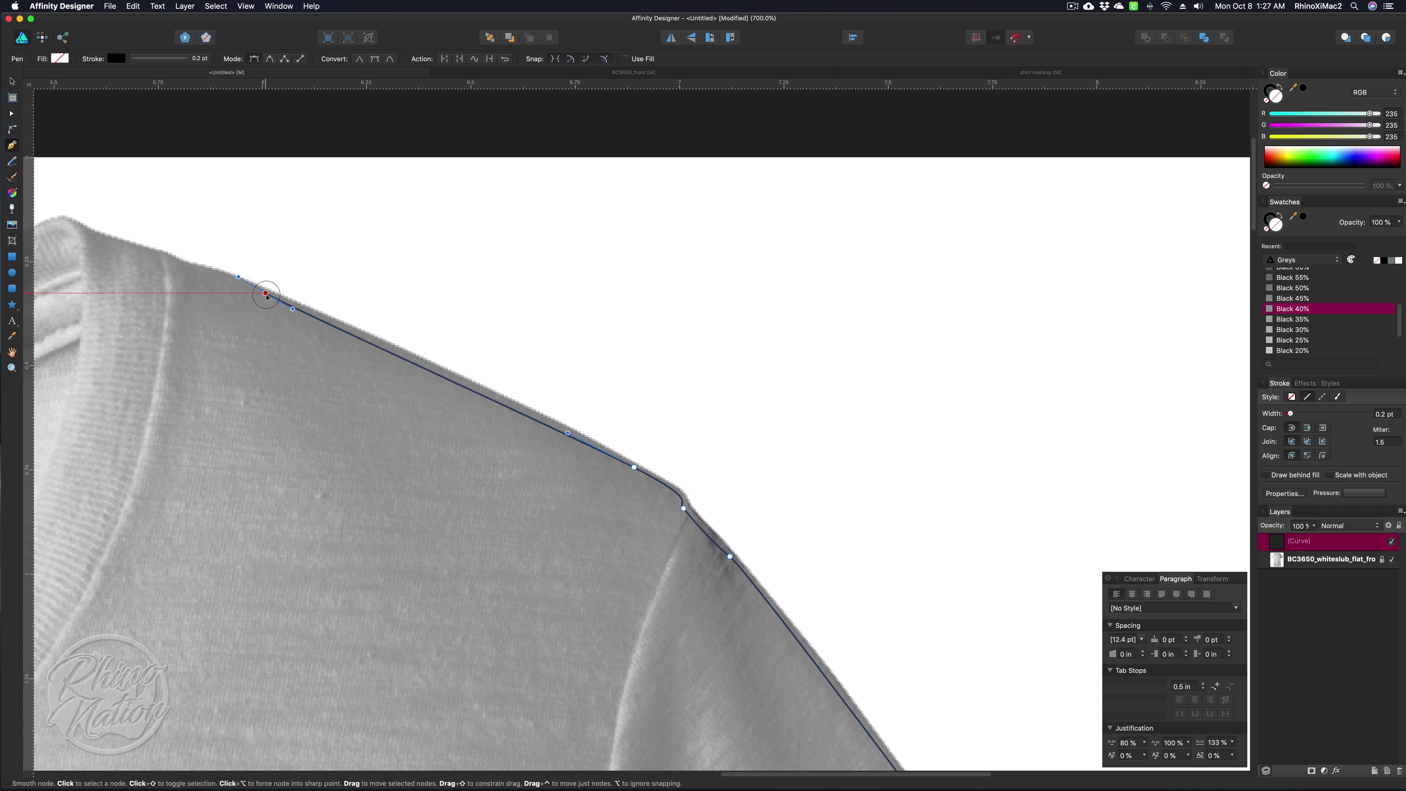
pyautogui.hscroll(-10, 498, 387)
pyautogui.scroll(5, 498, 388)
pyautogui.moveTo(736, 512); pyautogui.dragTo(722, 512)
# - Trace the back collar edge from the right neck point to the starting node at its centre, closing the shirt outline
pyautogui.click(640, 478)
pyautogui.moveTo(567, 489); pyautogui.dragTo(542, 505)
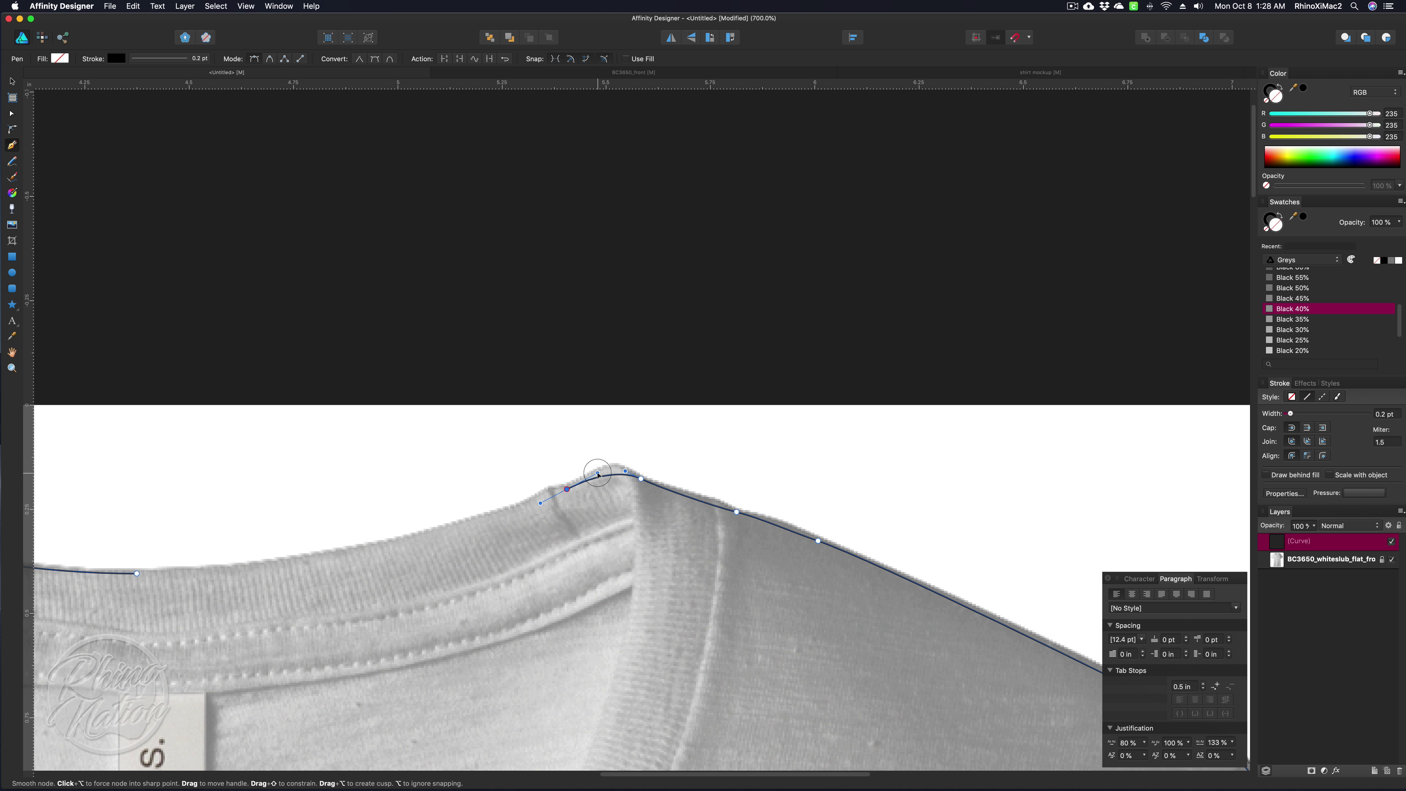
pyautogui.moveTo(398, 540); pyautogui.dragTo(340, 554)
pyautogui.hscroll(-9, 614, 498)
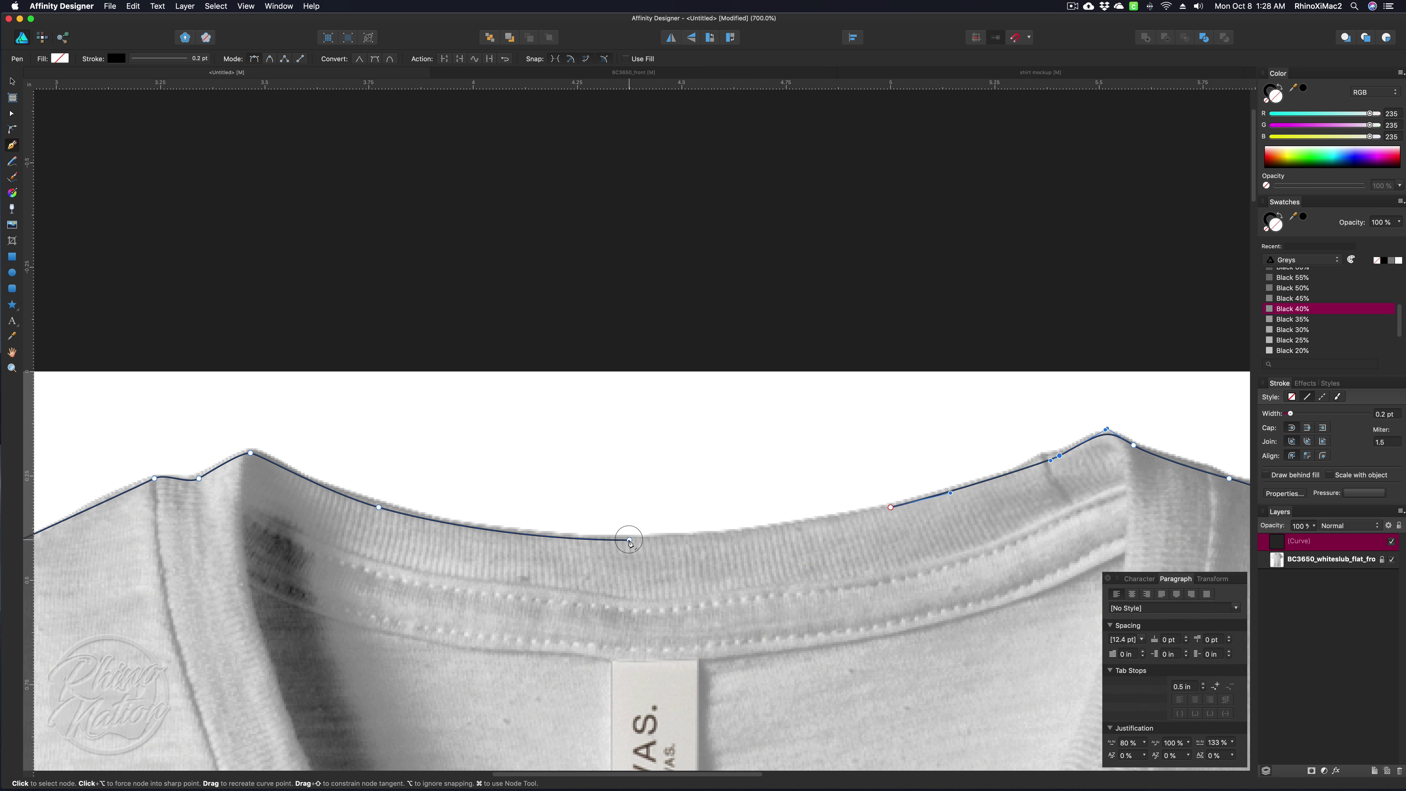
pyautogui.moveTo(628, 541)
pyautogui.mouseDown()
pyautogui.moveTo(614, 543)
pyautogui.moveTo(651, 543)
pyautogui.moveTo(642, 554)
pyautogui.mouseUp()
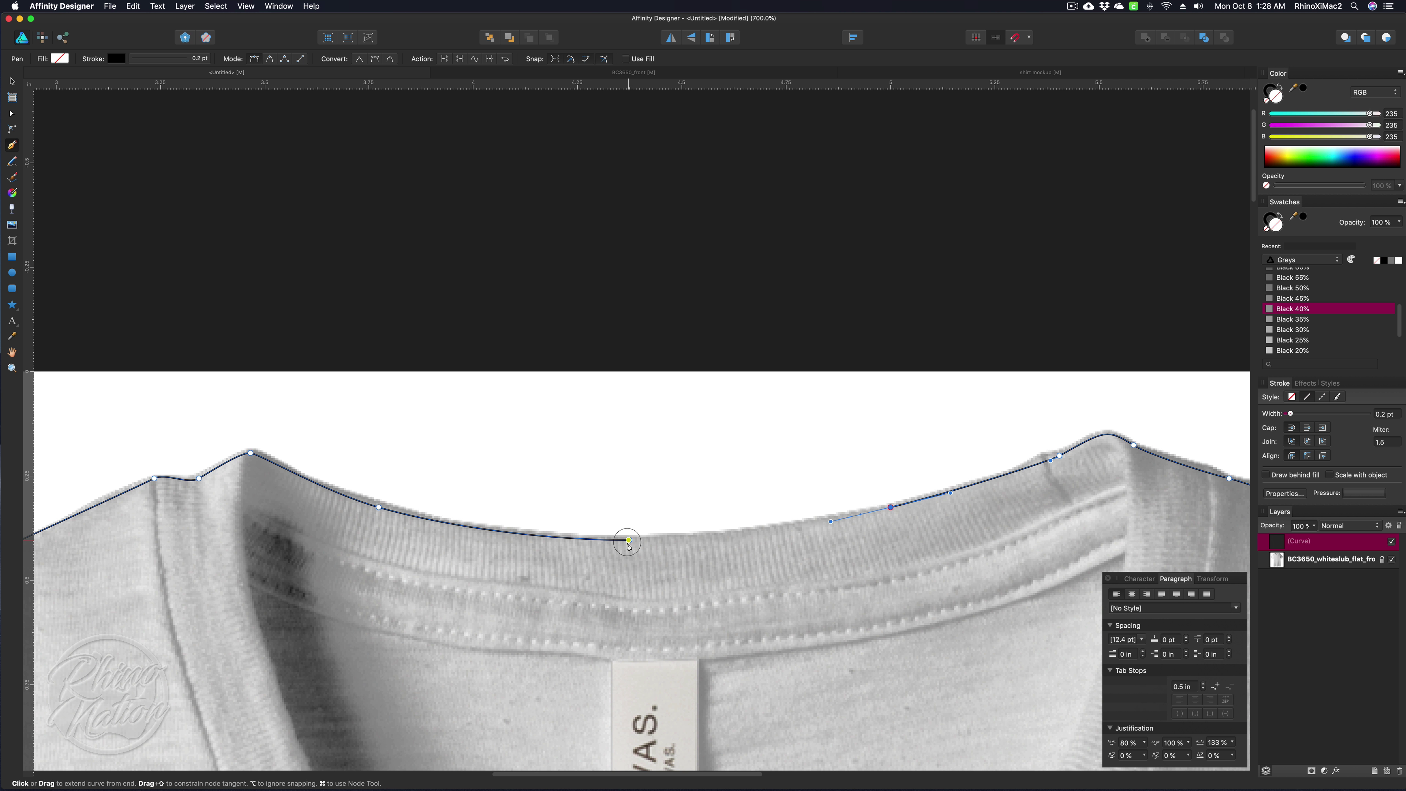
pyautogui.moveTo(628, 542); pyautogui.dragTo(771, 328)
# - Add a node midway along the left shoulder of the outline and nudge it onto the fabric edge
pyautogui.press('space')
pyautogui.moveTo(85, 490); pyautogui.dragTo(479, 356)
pyautogui.moveTo(603, 313); pyautogui.dragTo(465, 552)
pyautogui.keyDown('super'); pyautogui.click(494, 403); pyautogui.keyUp('super')
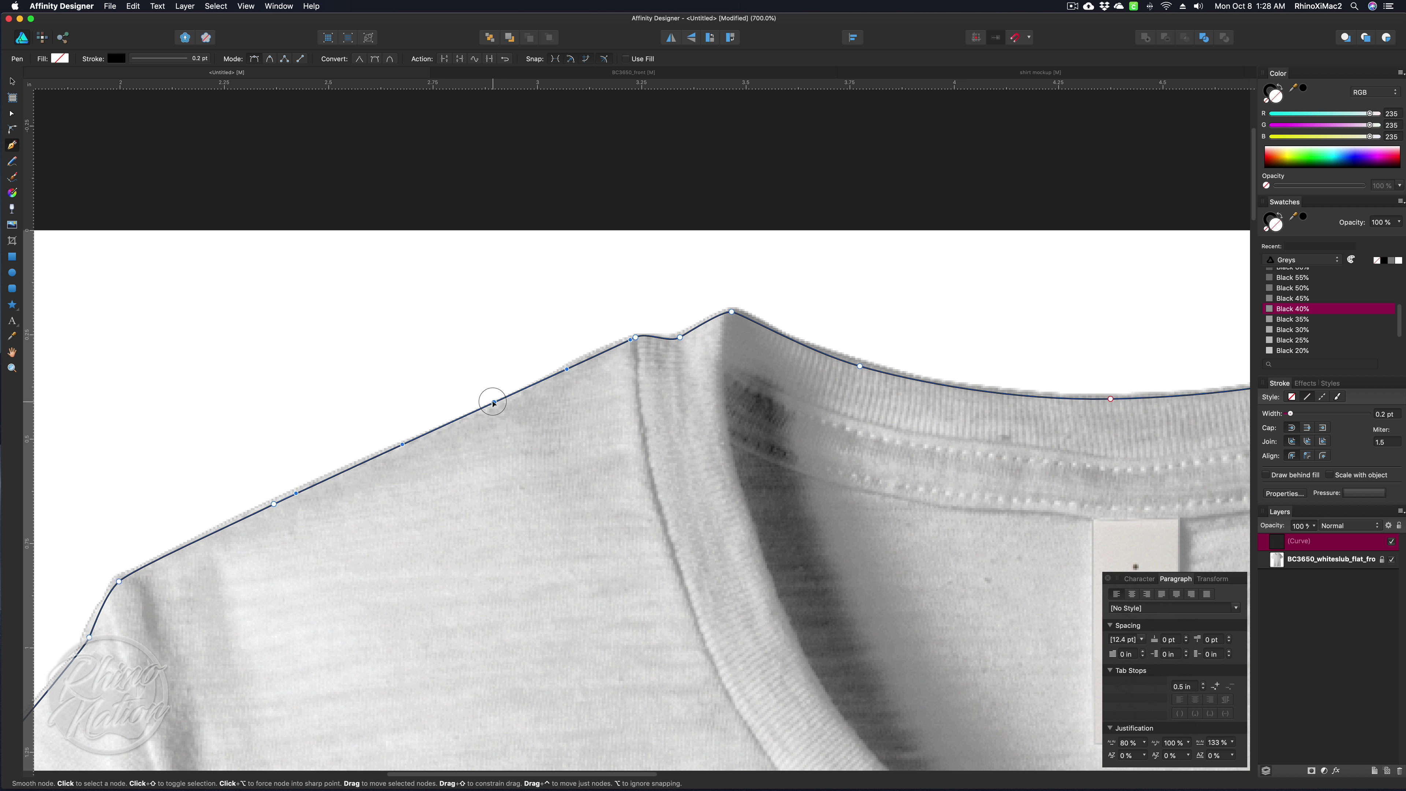
pyautogui.moveTo(493, 401); pyautogui.dragTo(493, 405)
# - Examine the closed outline around both sleeves, the body sides, the hem and the neckline against the shirt's edges
pyautogui.press('space')
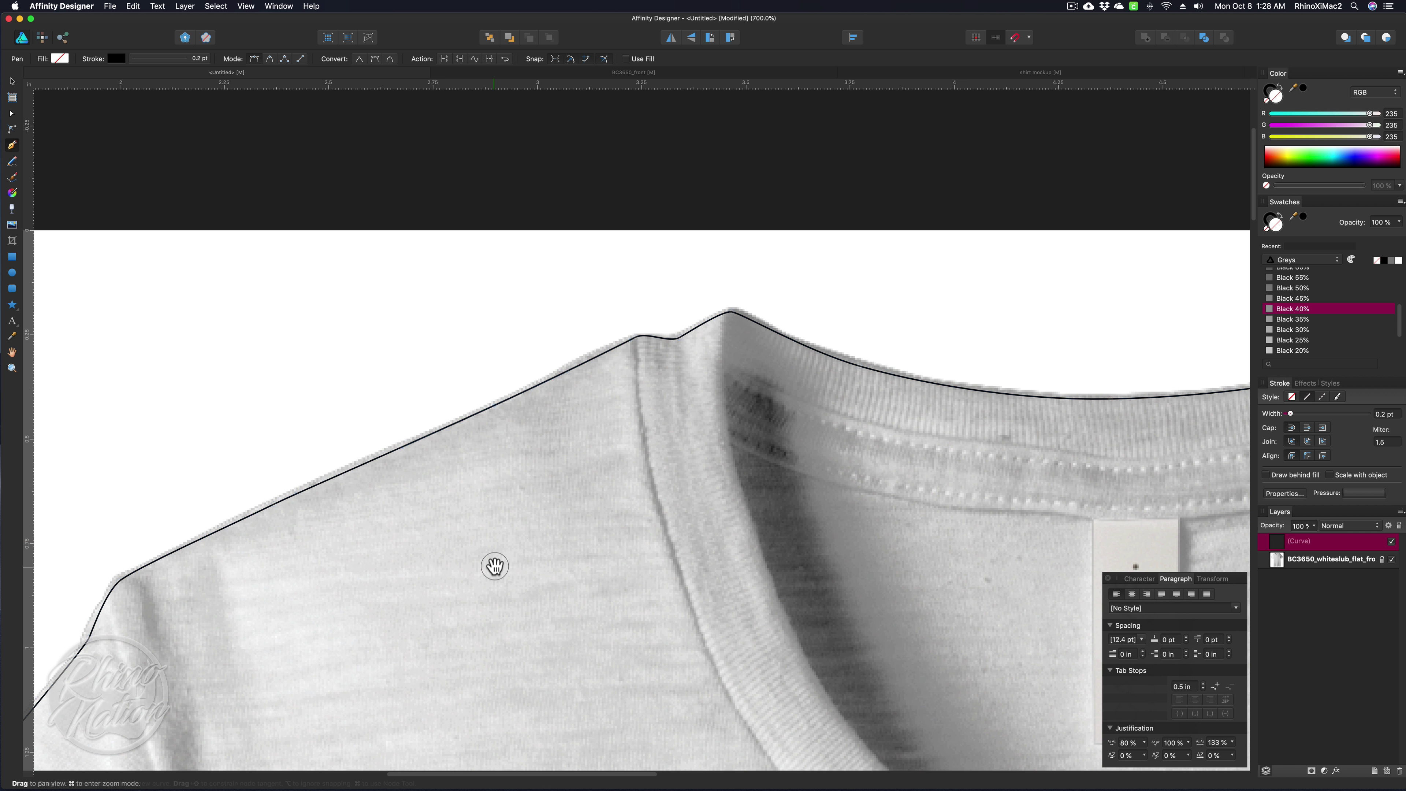
pyautogui.moveTo(492, 568); pyautogui.dragTo(632, 397)
pyautogui.moveTo(545, 629); pyautogui.dragTo(686, 238)
pyautogui.moveTo(531, 511); pyautogui.dragTo(772, 201)
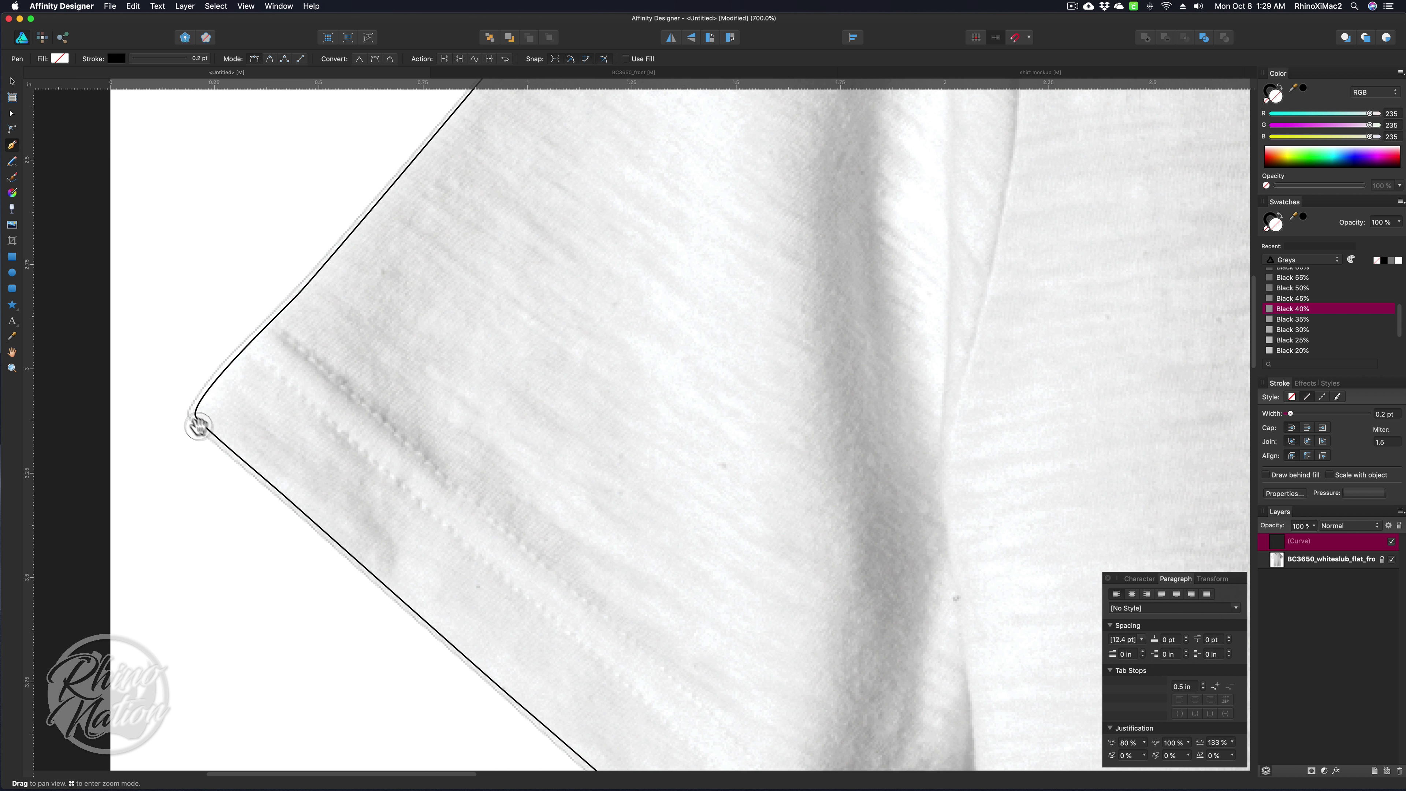
pyautogui.moveTo(549, 534); pyautogui.dragTo(359, 307)
pyautogui.moveTo(764, 615); pyautogui.dragTo(539, 377)
pyautogui.moveTo(681, 534); pyautogui.dragTo(562, 210)
pyautogui.moveTo(481, 609); pyautogui.dragTo(545, 310)
pyautogui.moveTo(578, 609); pyautogui.dragTo(602, 310)
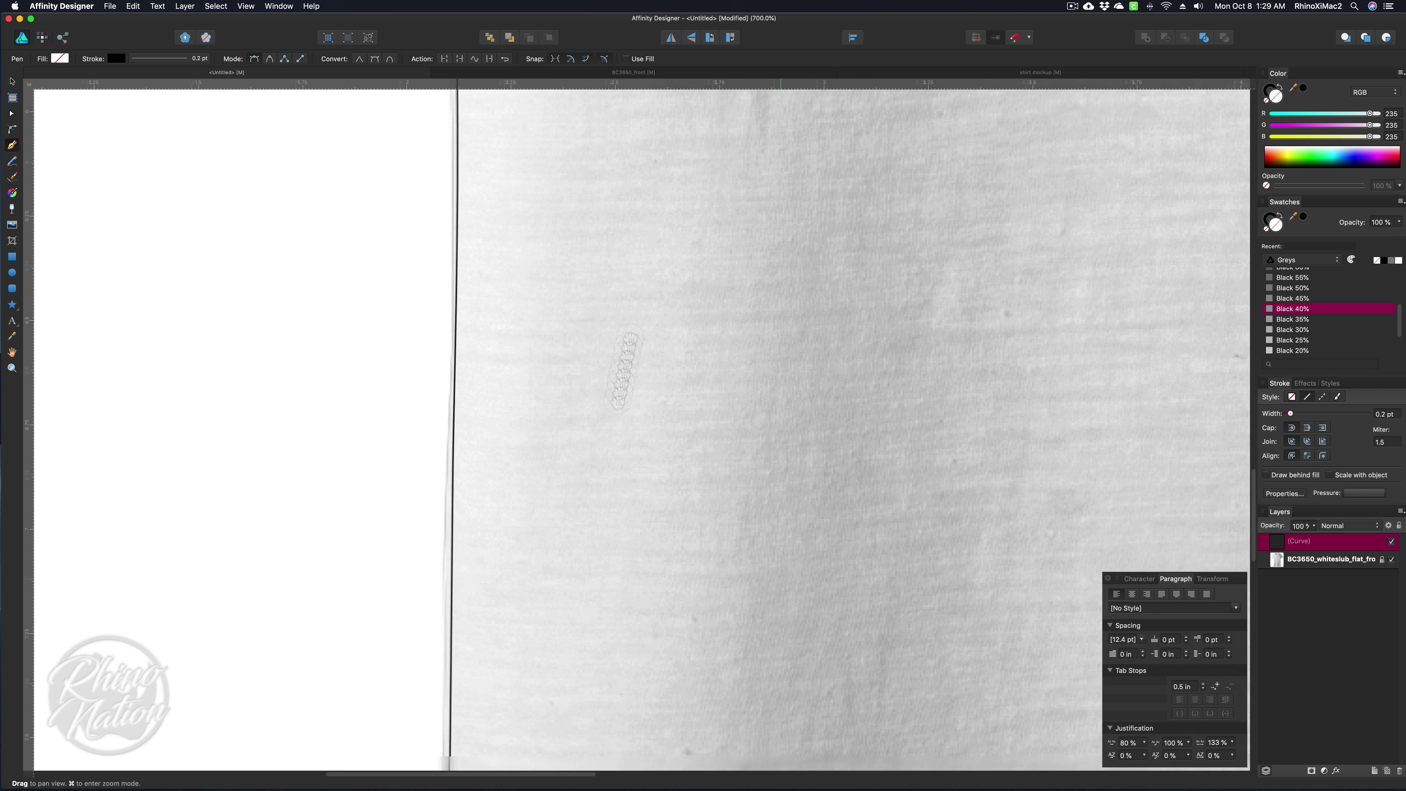
pyautogui.moveTo(624, 620); pyautogui.dragTo(706, 380)
pyautogui.moveTo(769, 675); pyautogui.dragTo(711, 276)
pyautogui.moveTo(722, 598); pyautogui.dragTo(720, 338)
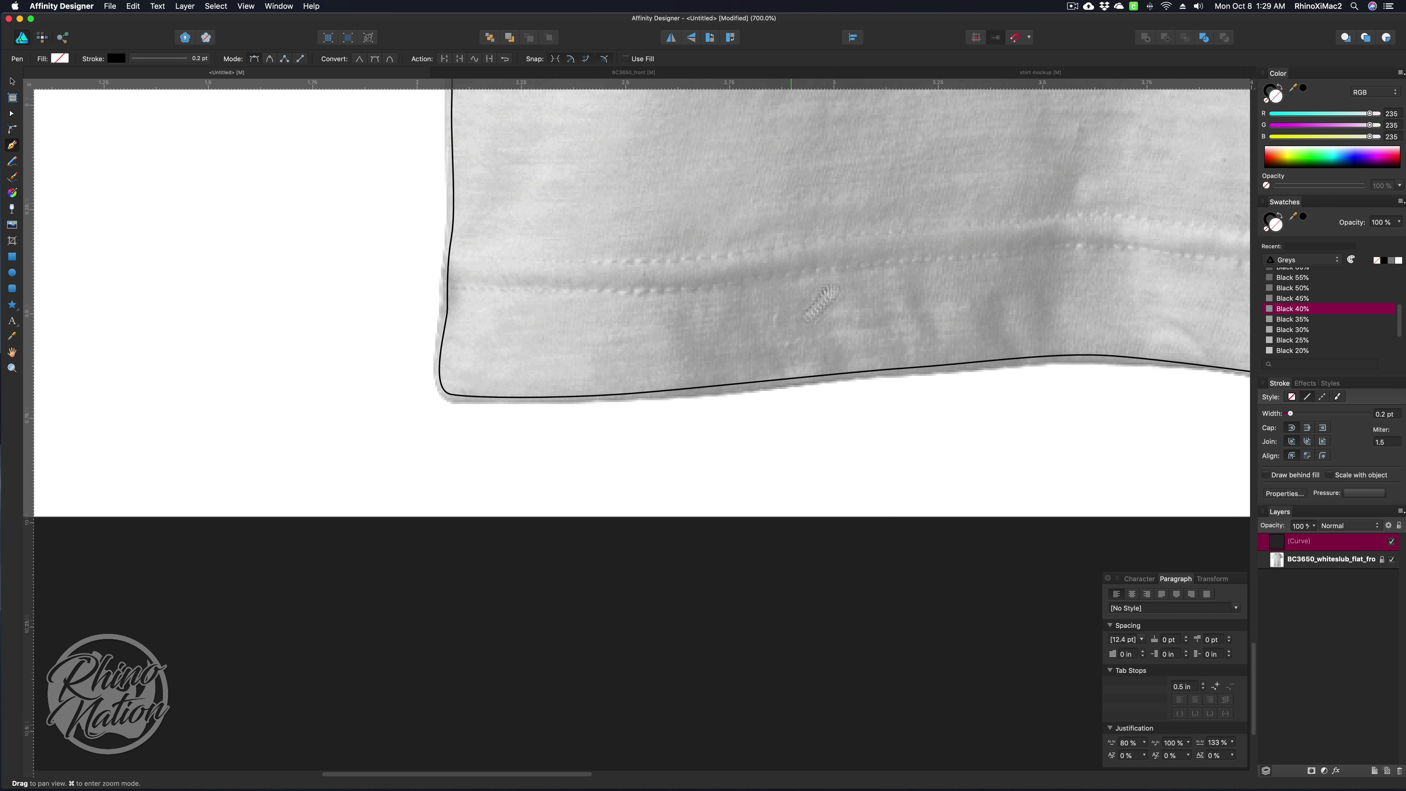
pyautogui.moveTo(1062, 355); pyautogui.dragTo(354, 392)
pyautogui.moveTo(841, 411); pyautogui.dragTo(675, 445)
pyautogui.moveTo(809, 421); pyautogui.dragTo(624, 483)
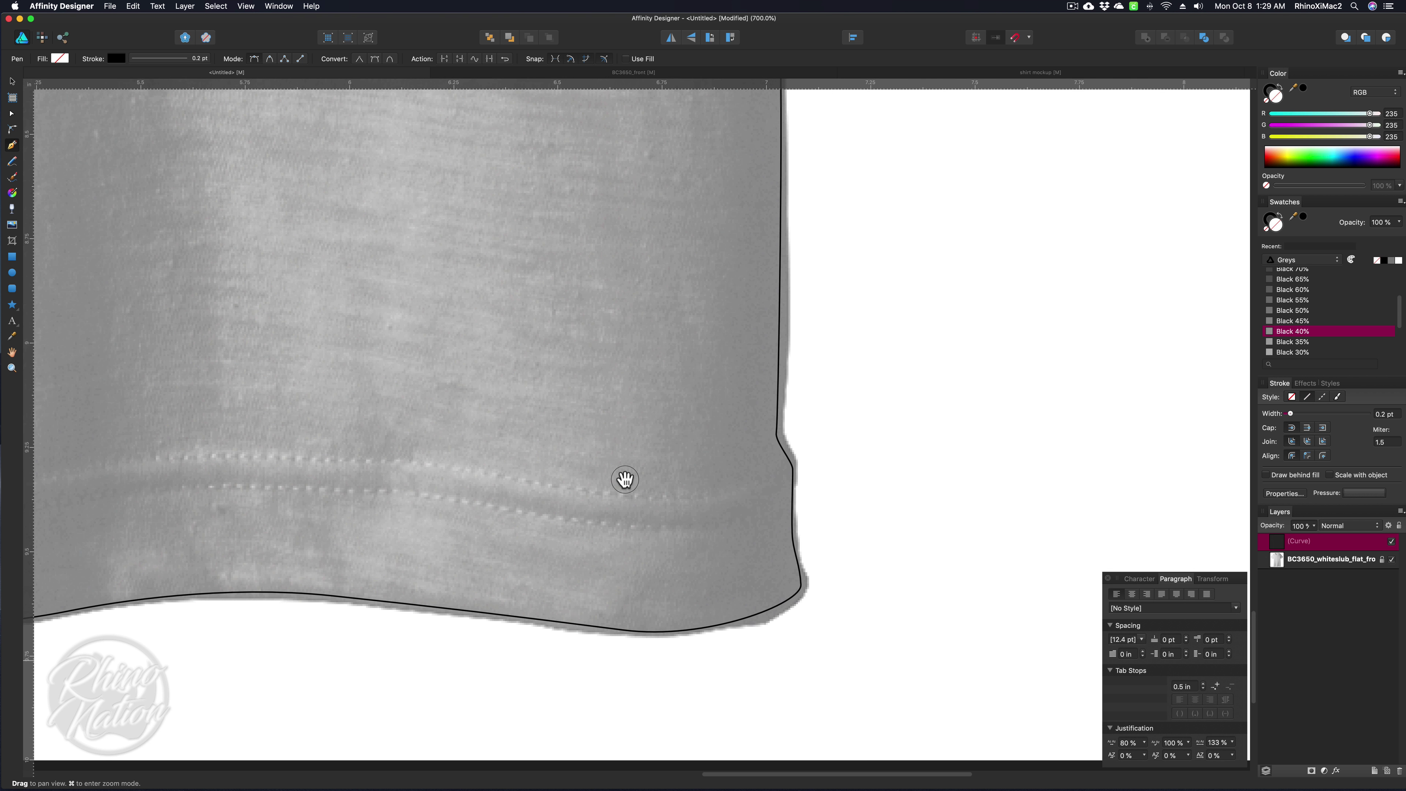
pyautogui.moveTo(746, 358); pyautogui.dragTo(714, 605)
pyautogui.moveTo(775, 233); pyautogui.dragTo(767, 531)
pyautogui.scroll(15, 763, 218)
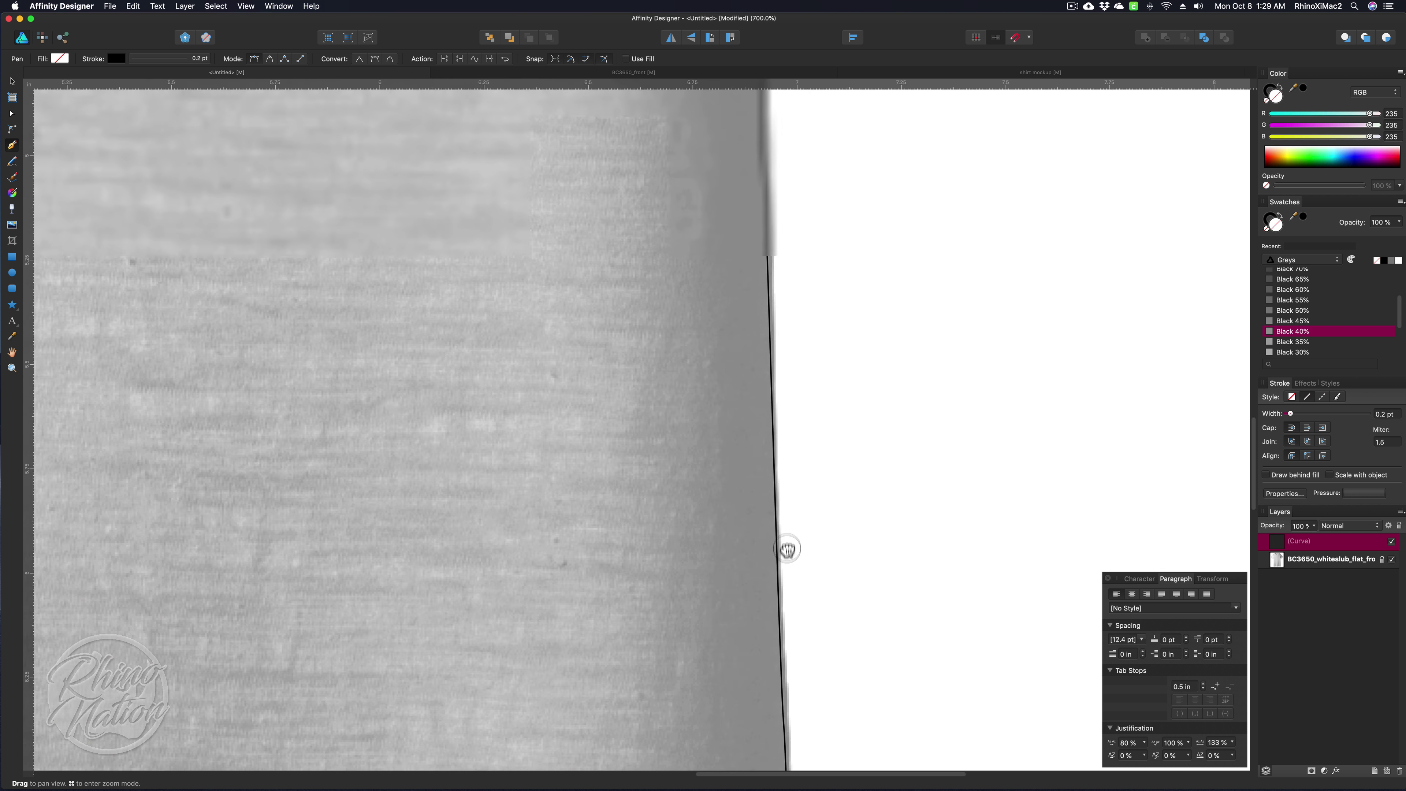
pyautogui.moveTo(698, 340); pyautogui.dragTo(686, 629)
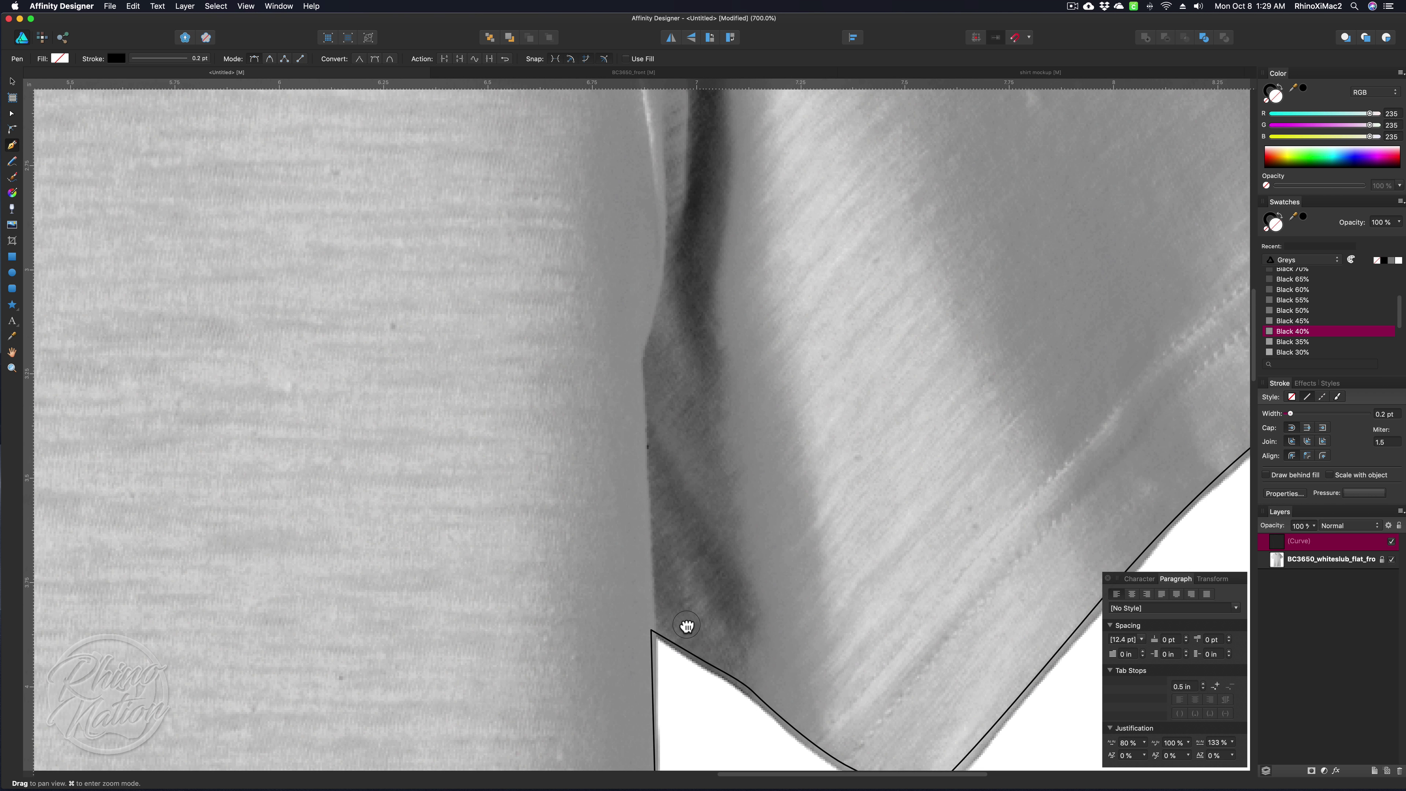
pyautogui.moveTo(928, 543); pyautogui.dragTo(493, 566)
pyautogui.scroll(15, 493, 566)
pyautogui.hscroll(-8, 493, 566)
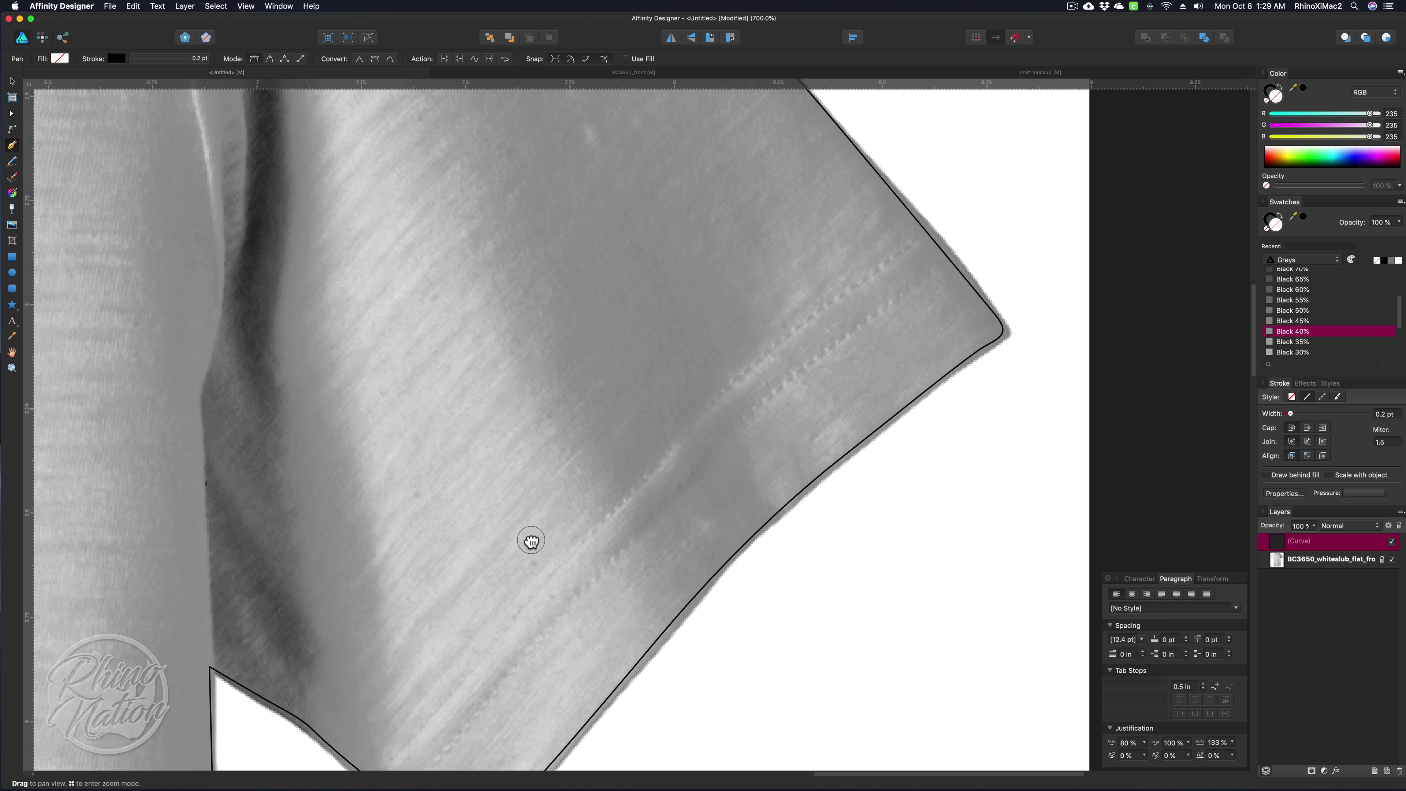
pyautogui.hscroll(-10, 746, 545)
pyautogui.scroll(5, 746, 545)
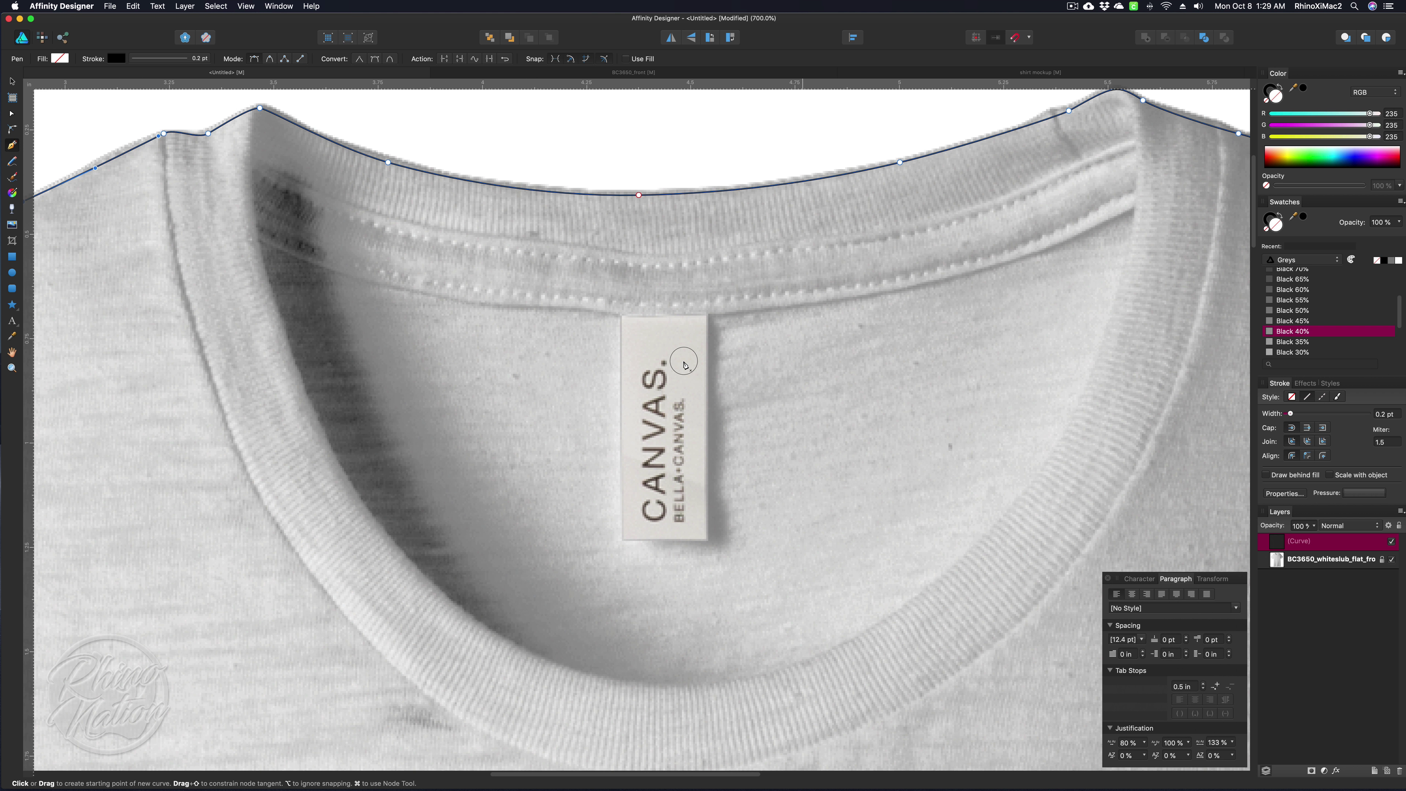
pyautogui.press('super')
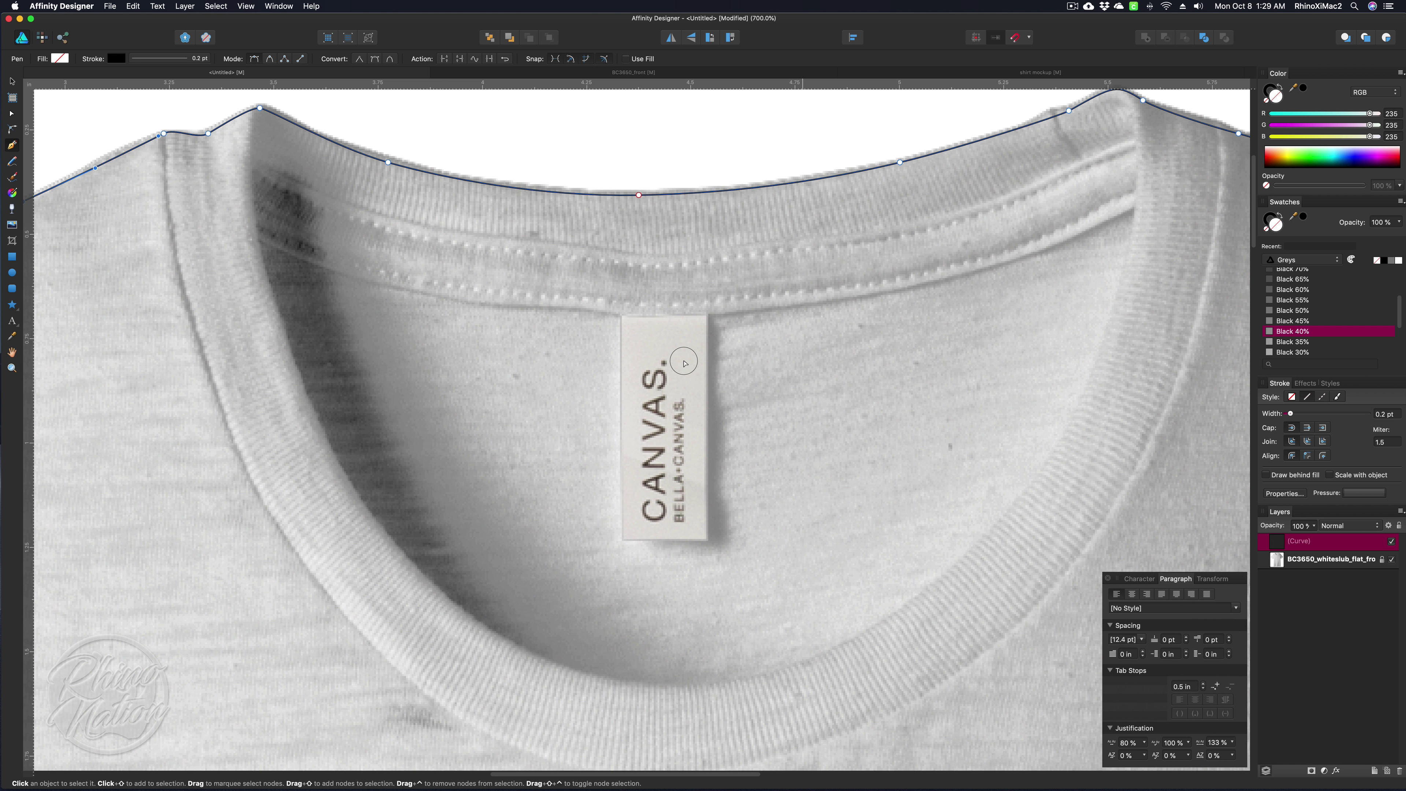
pyautogui.press('super+0')
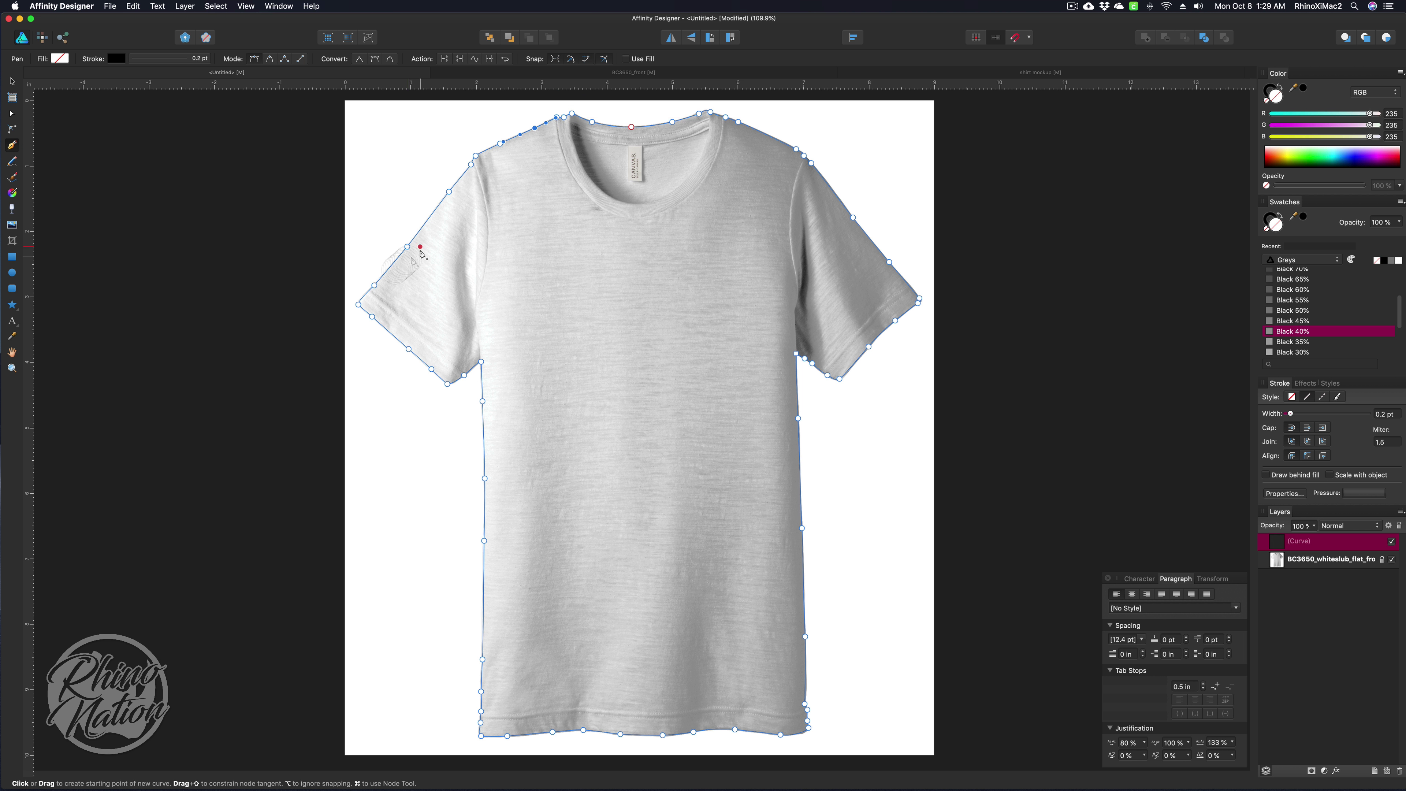
# - Select the shirt outline curve, remove its black stroke, and deselect it
pyautogui.press('v')
pyautogui.click(493, 457)
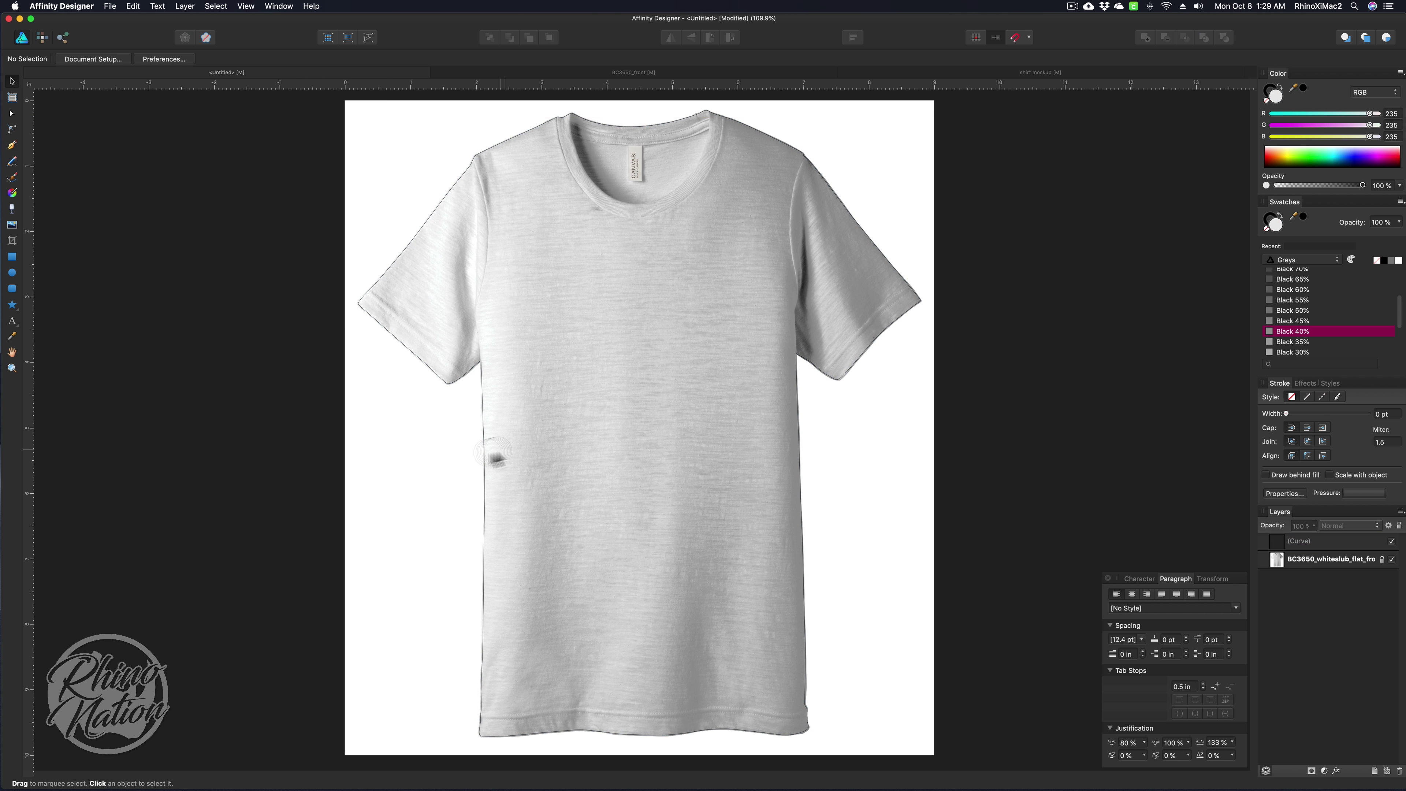
pyautogui.click(448, 384)
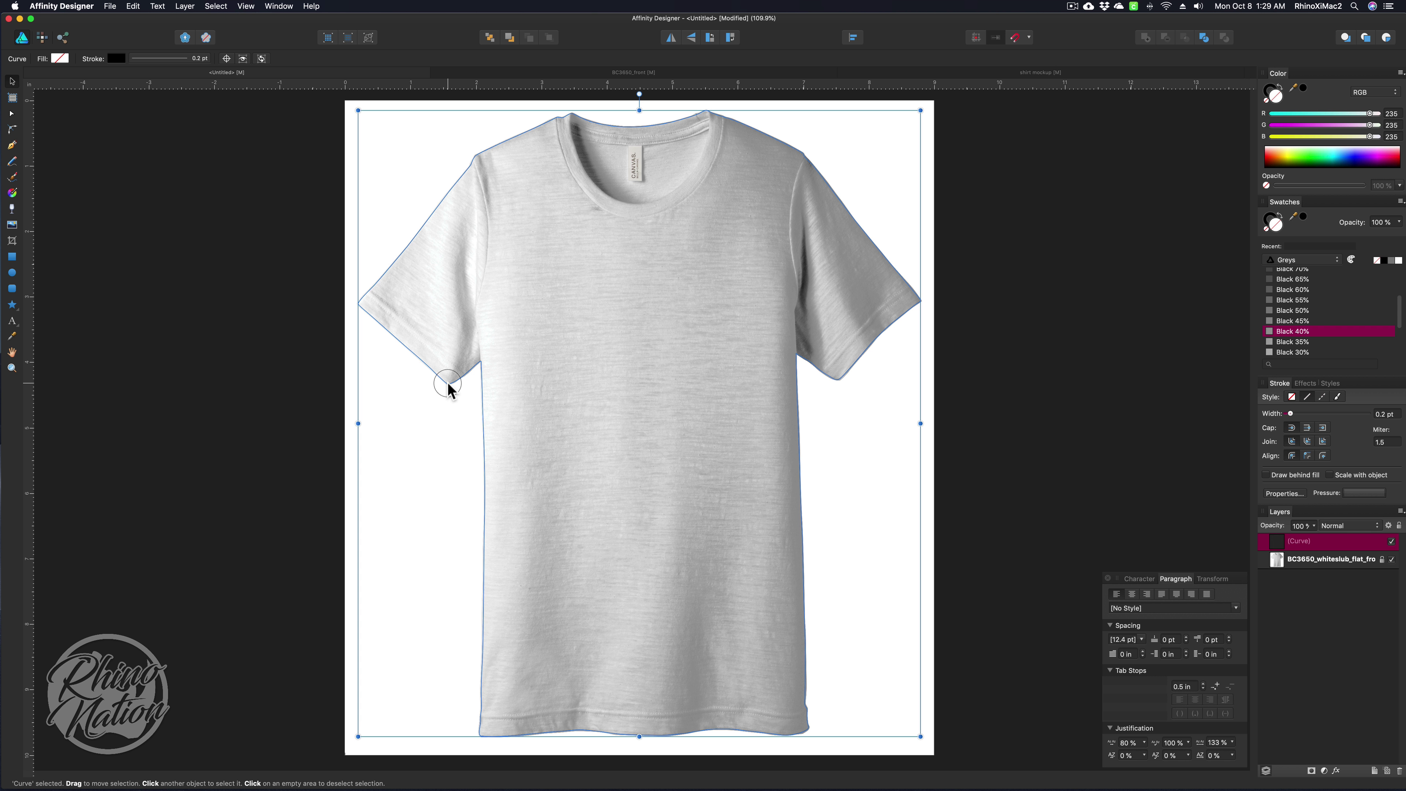
pyautogui.click(1270, 91)
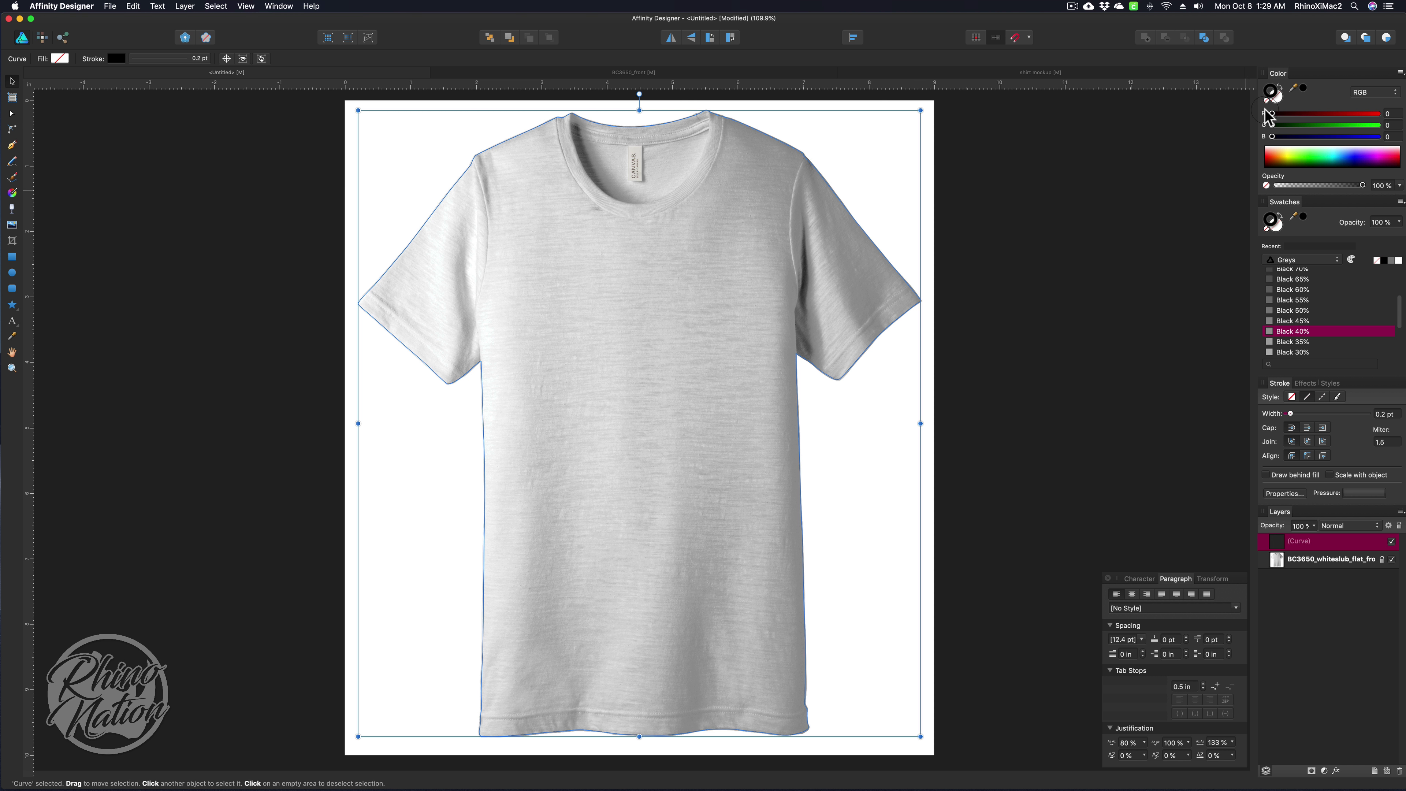
pyautogui.click(1045, 223)
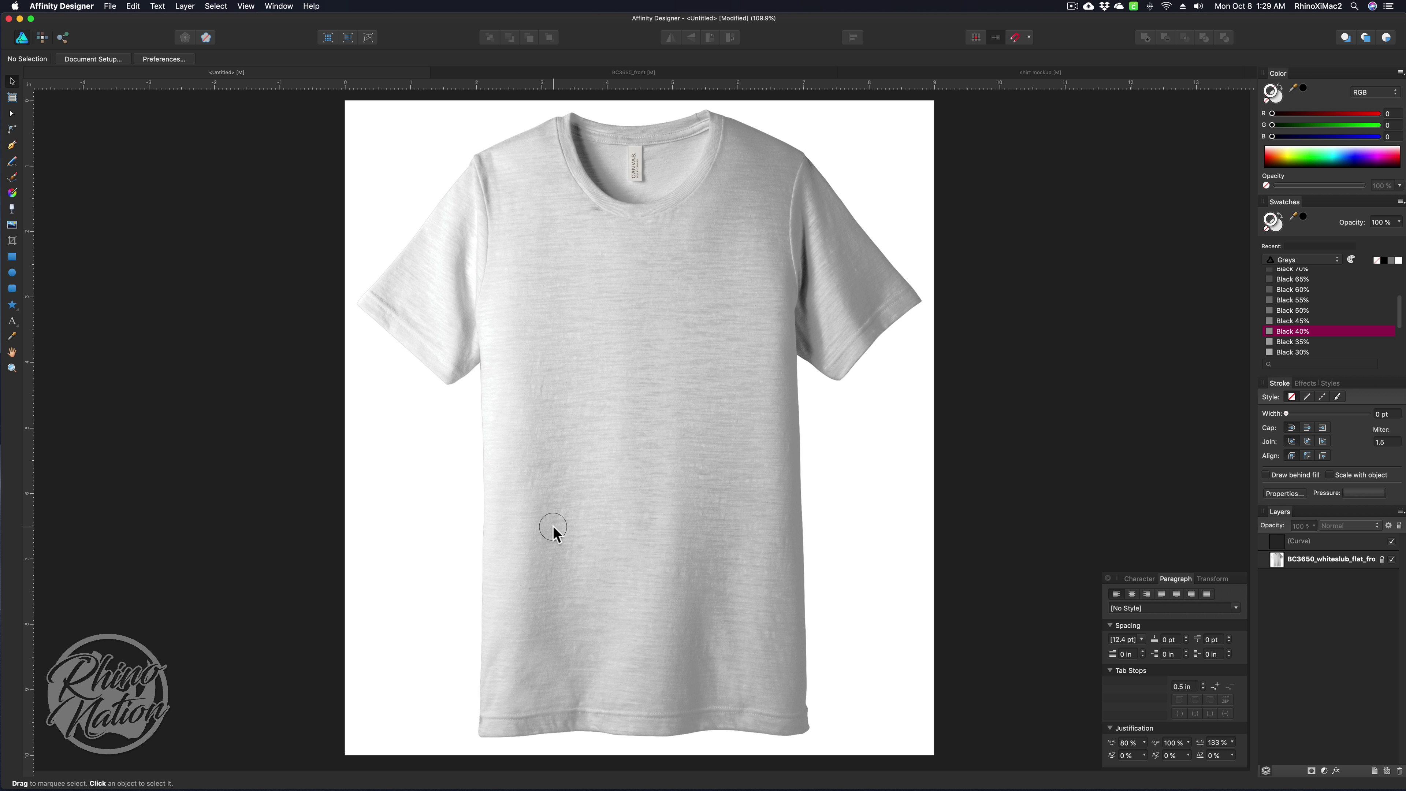
# - Duplicate the shirt outline curve and move the copy below the shirt photo layer
pyautogui.click(1294, 545)
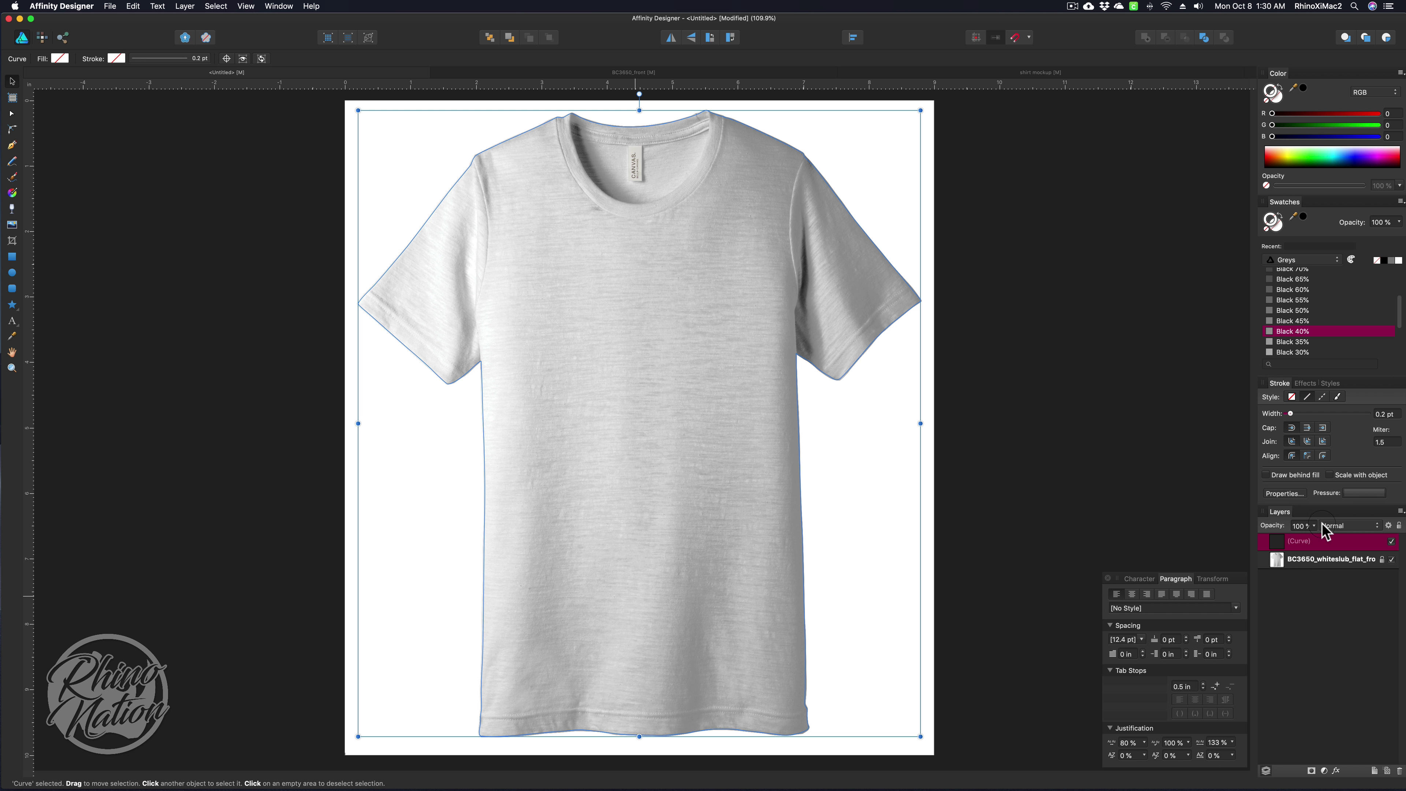
pyautogui.click(139, 6)
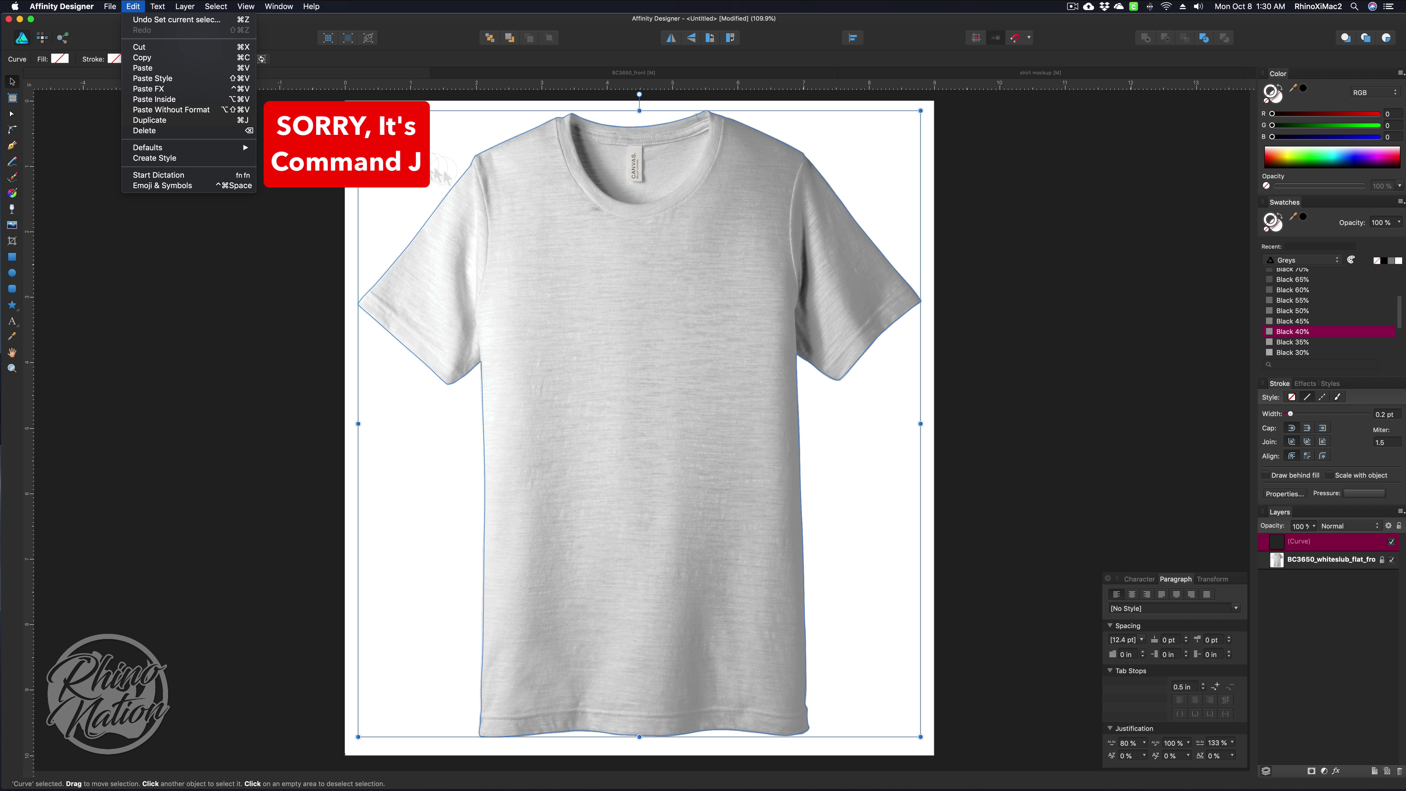
pyautogui.click(1307, 539)
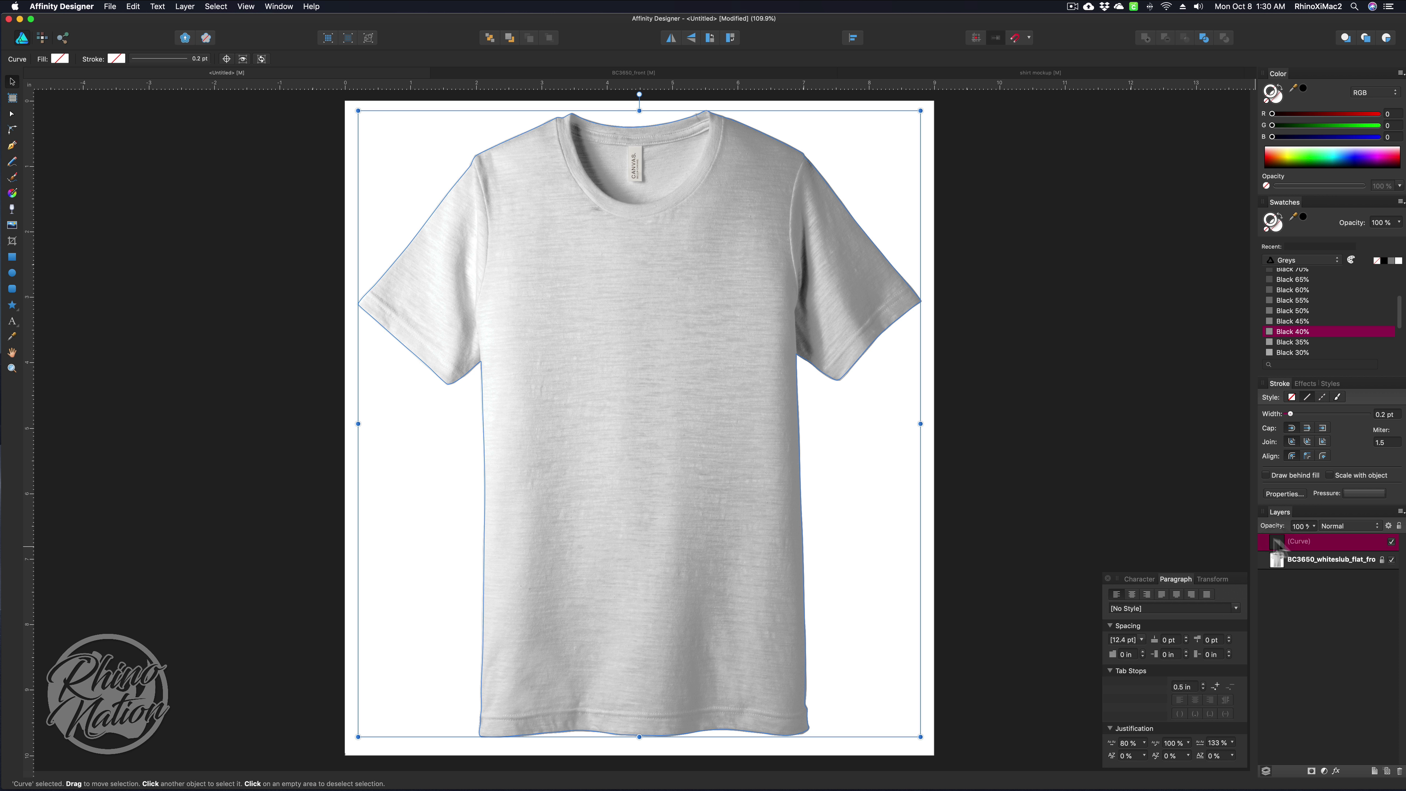
pyautogui.click(1296, 540)
pyautogui.rightClick(1294, 542)
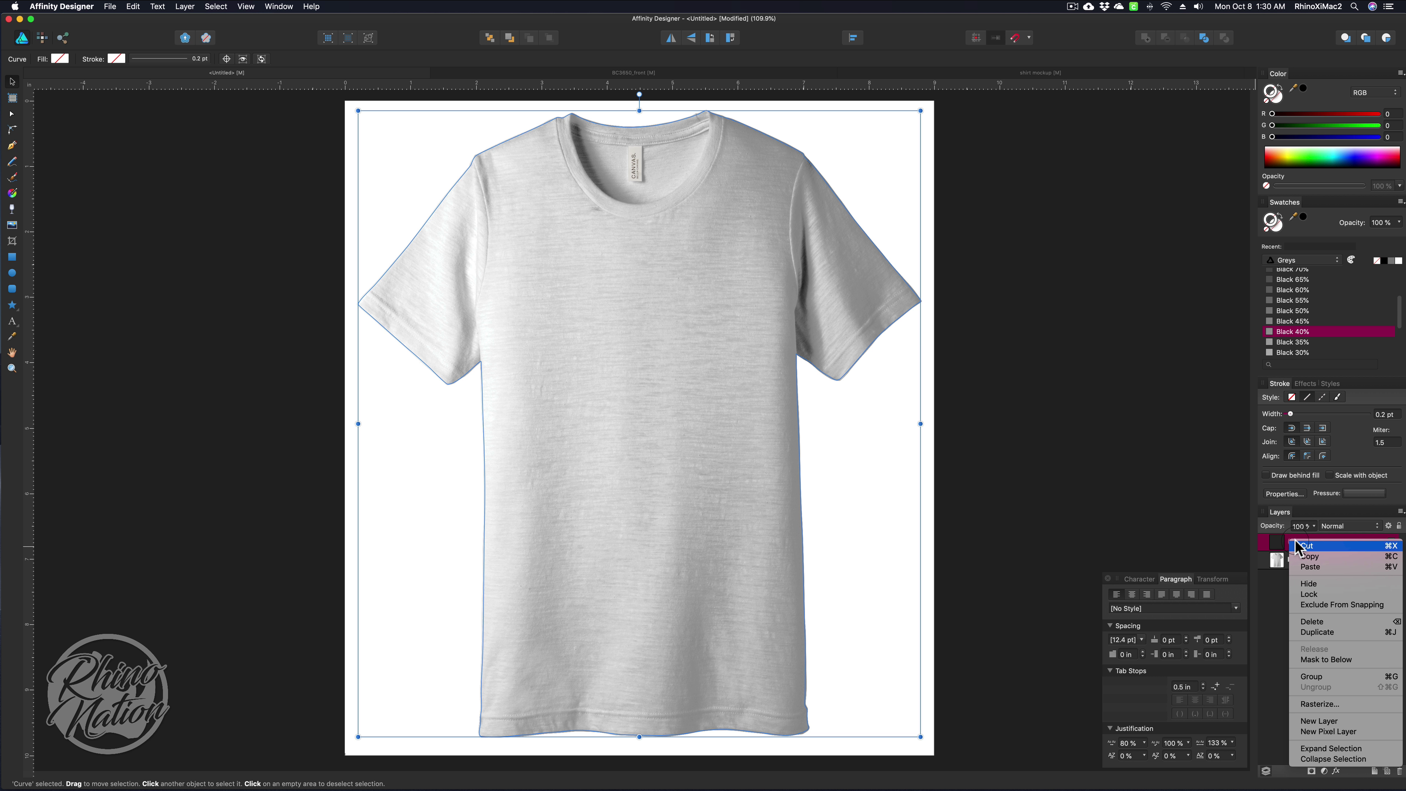
pyautogui.click(1276, 548)
pyautogui.rightClick(1317, 541)
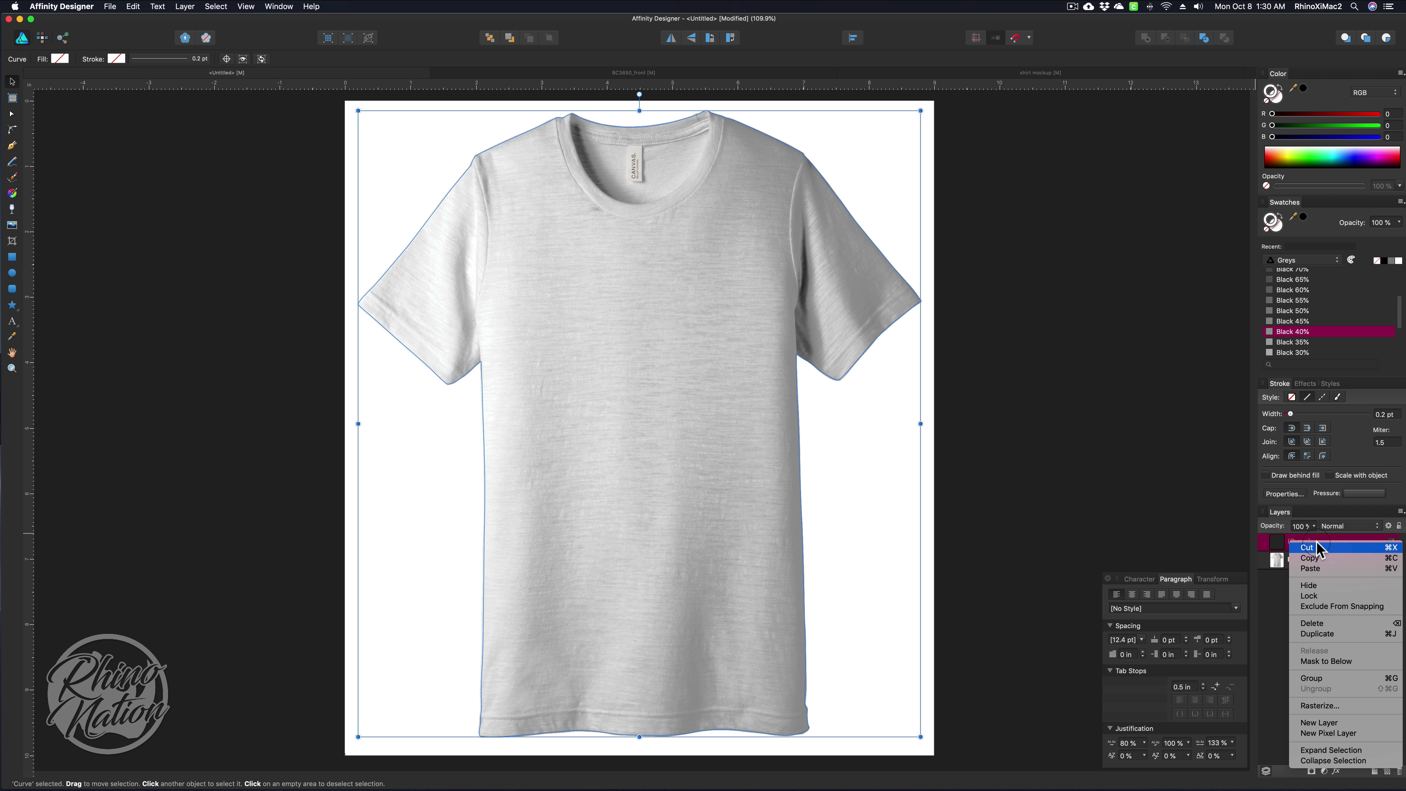
pyautogui.click(1325, 660)
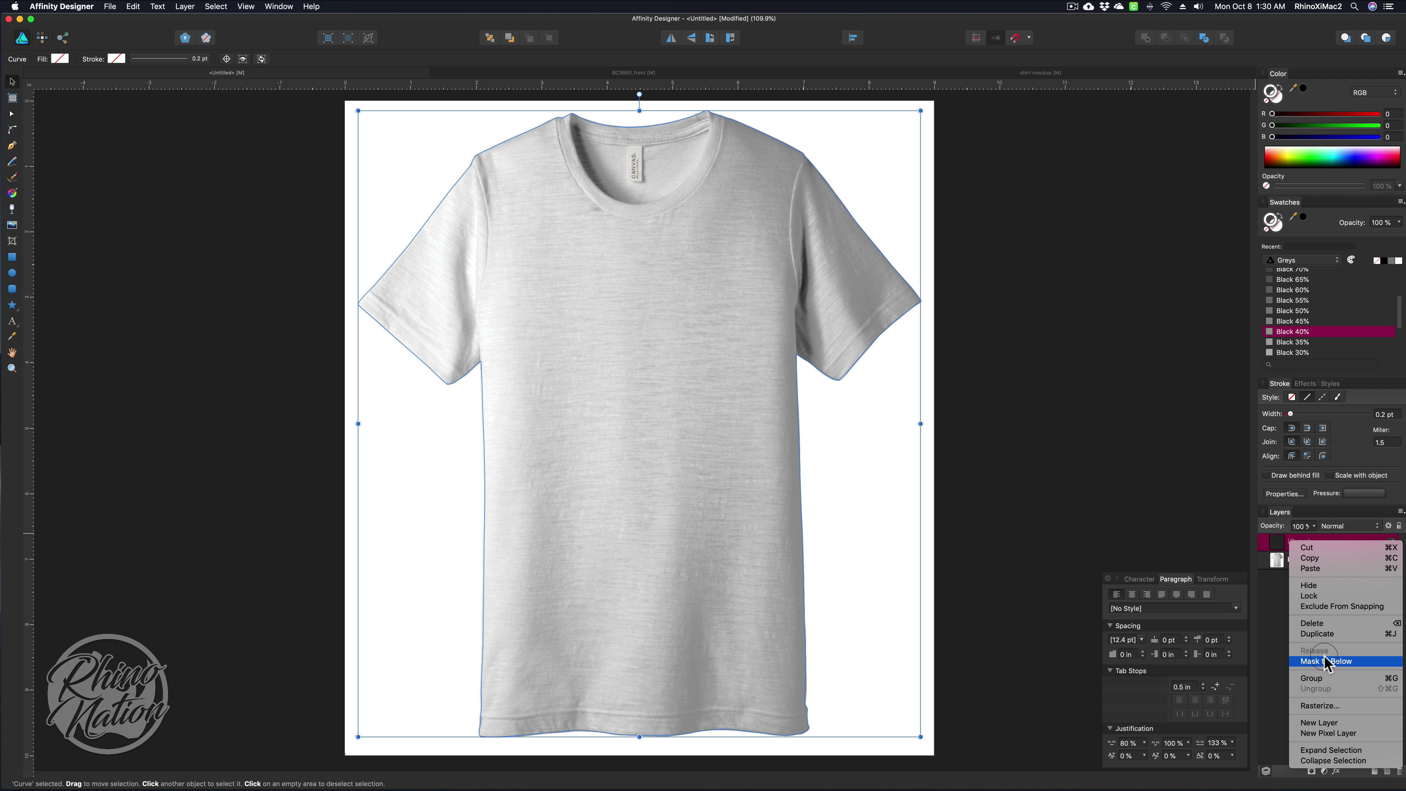
pyautogui.click(1325, 634)
pyautogui.moveTo(1300, 546); pyautogui.dragTo(1301, 576)
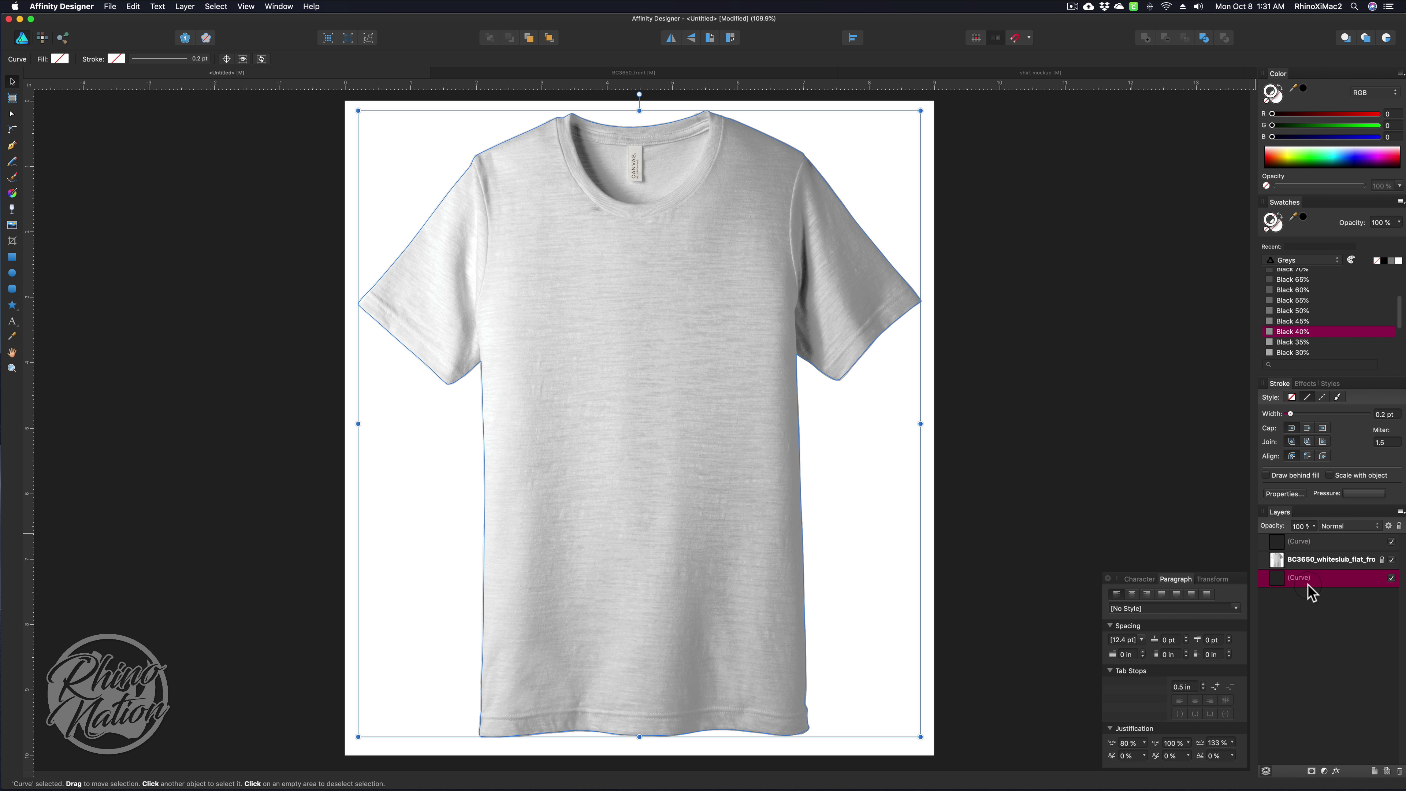
# - Rename the curve layer below the shirt photo as ARTWORK LAYER
pyautogui.doubleClick(1341, 578)
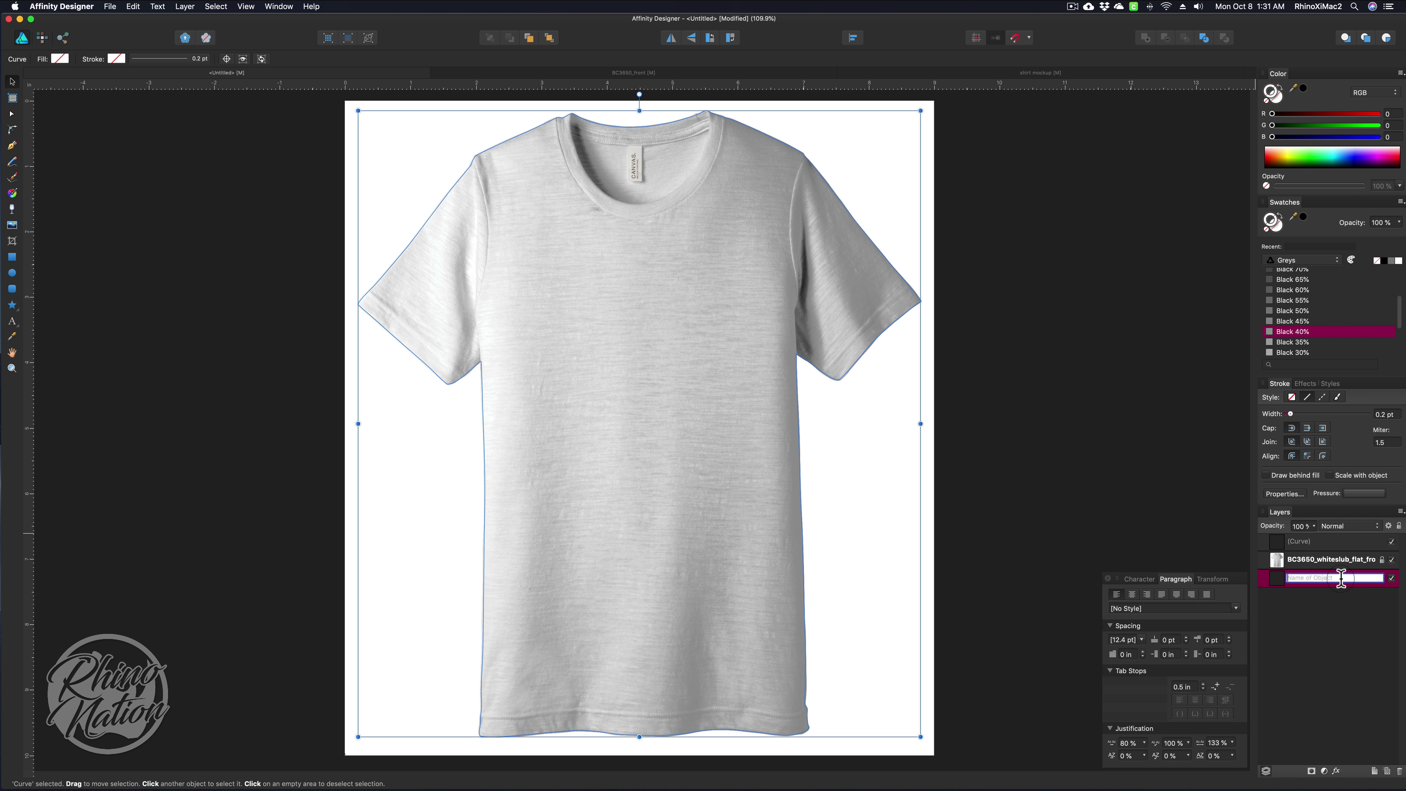
pyautogui.write('ARTWORK LAYER')
pyautogui.press('Return')
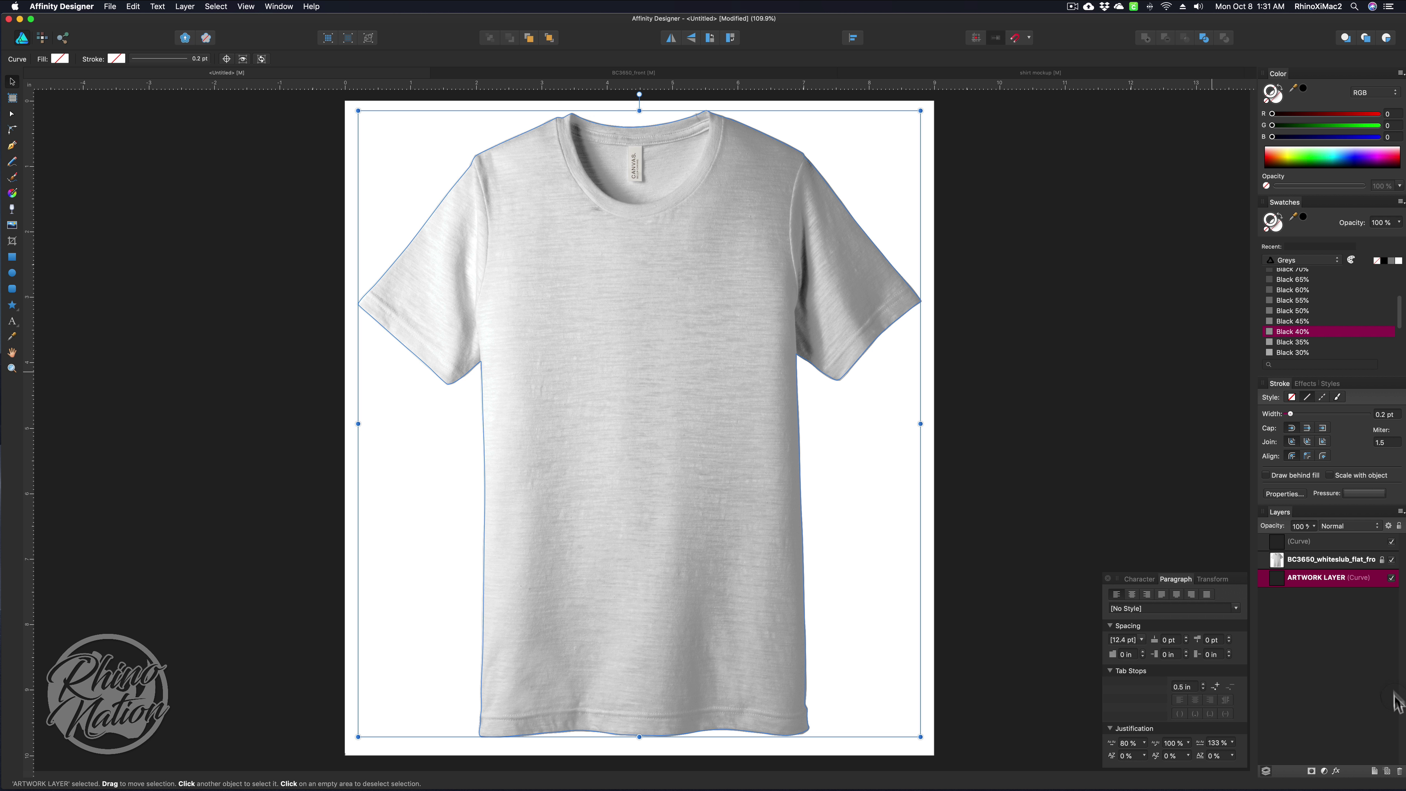
# - Duplicate ARTWORK LAYER, rename the copy FULL FRONT LAYER, and move it below ARTWORK LAYER
pyautogui.doubleClick(1317, 576)
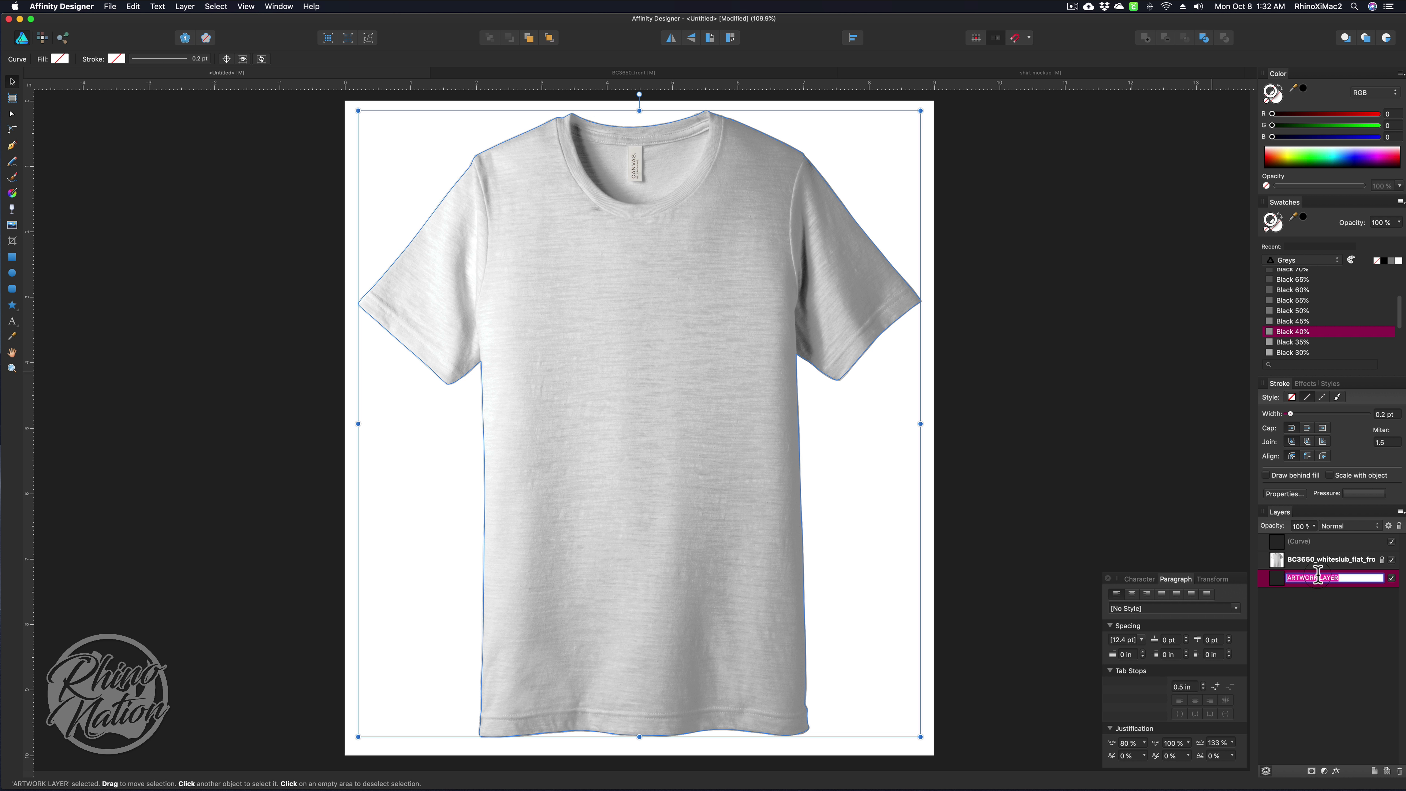
pyautogui.press('super+j')
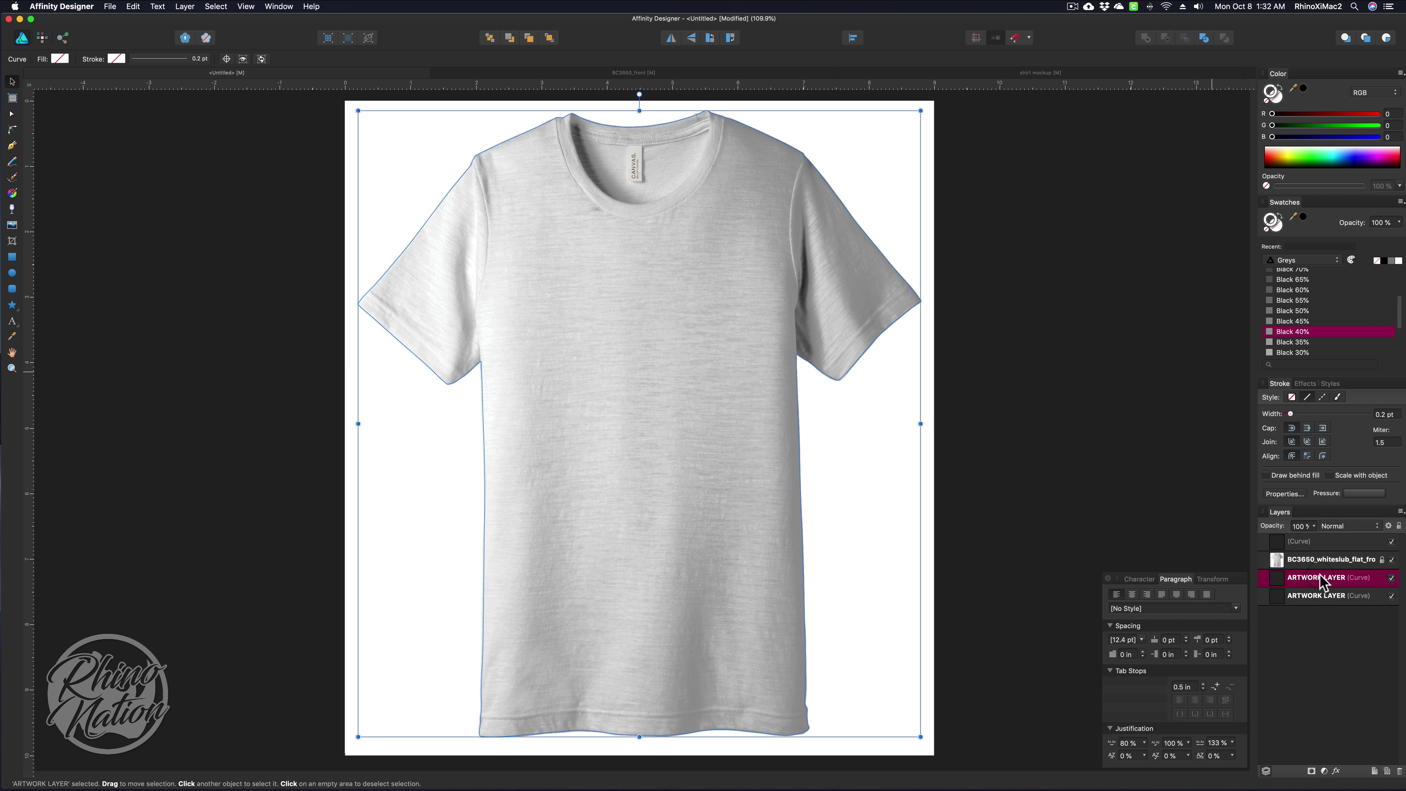
pyautogui.doubleClick(1320, 576)
pyautogui.write('FULL FRON')
pyautogui.press('Return')
pyautogui.moveTo(1311, 578); pyautogui.dragTo(1298, 620)
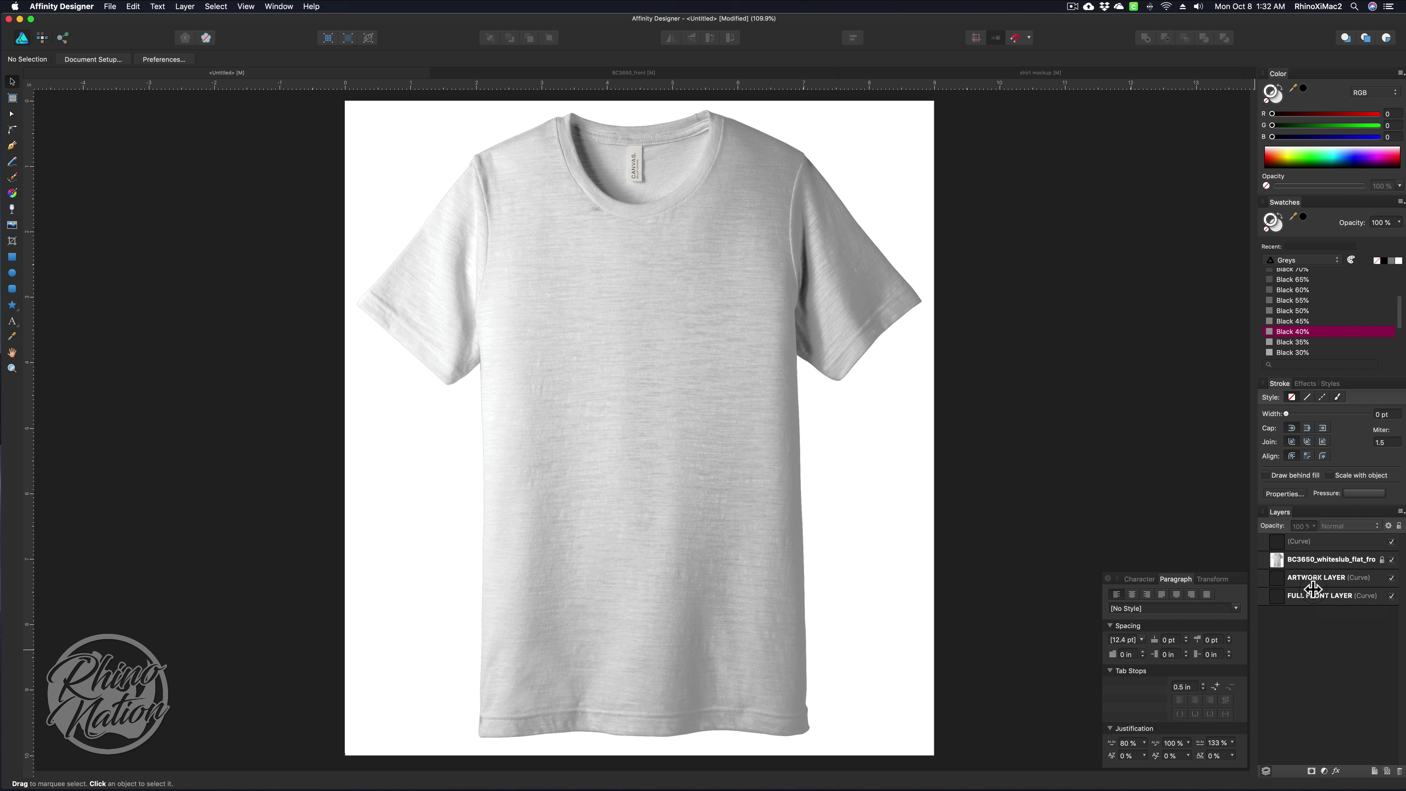
# - Select FULL FRONT LAYER and start a Pen tool curve above the left collar peak, tracing the inner front neckline down and around to its right side
pyautogui.click(1320, 597)
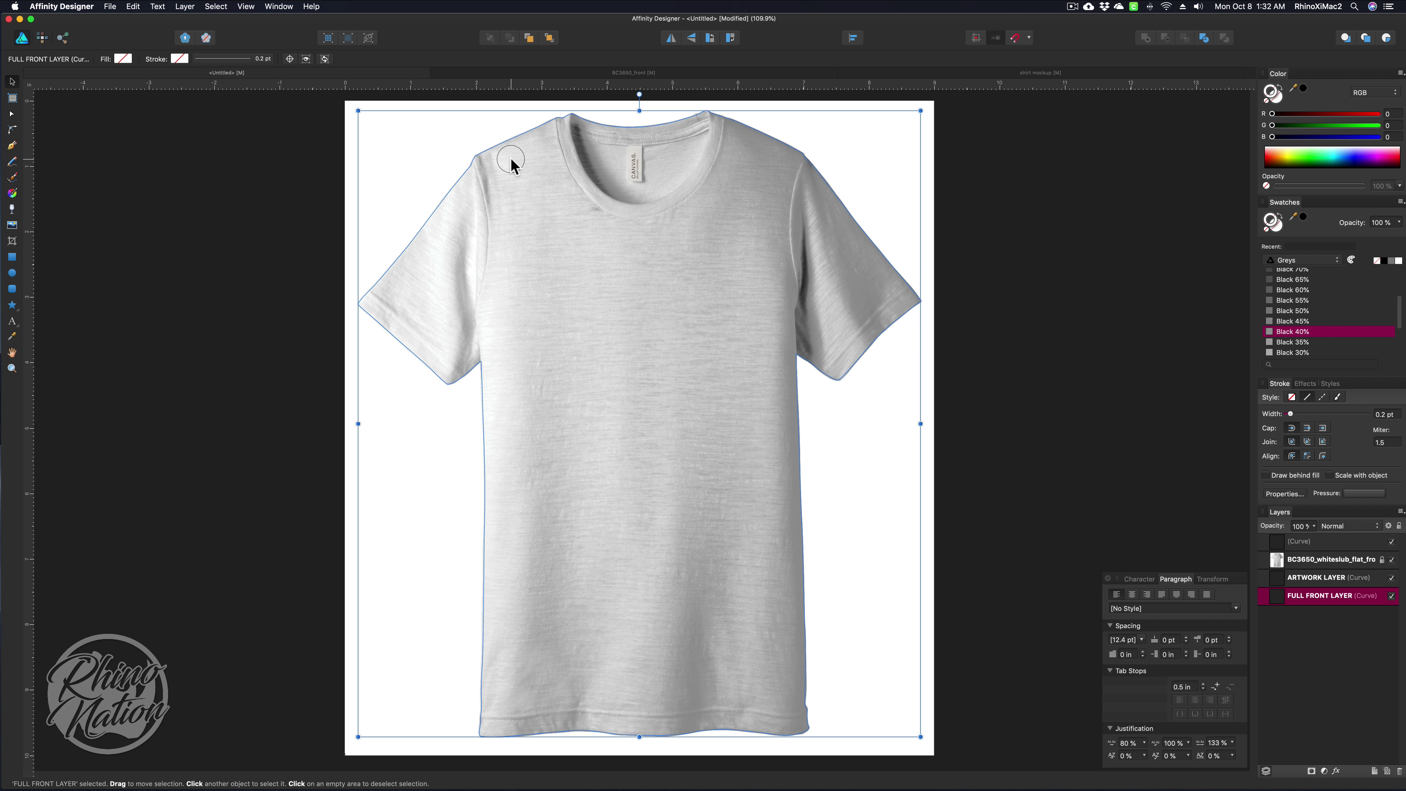
pyautogui.press('super+plus')
pyautogui.press('super+plus')
pyautogui.press('super+plus')
pyautogui.press('space')
pyautogui.moveTo(781, 327); pyautogui.dragTo(768, 631)
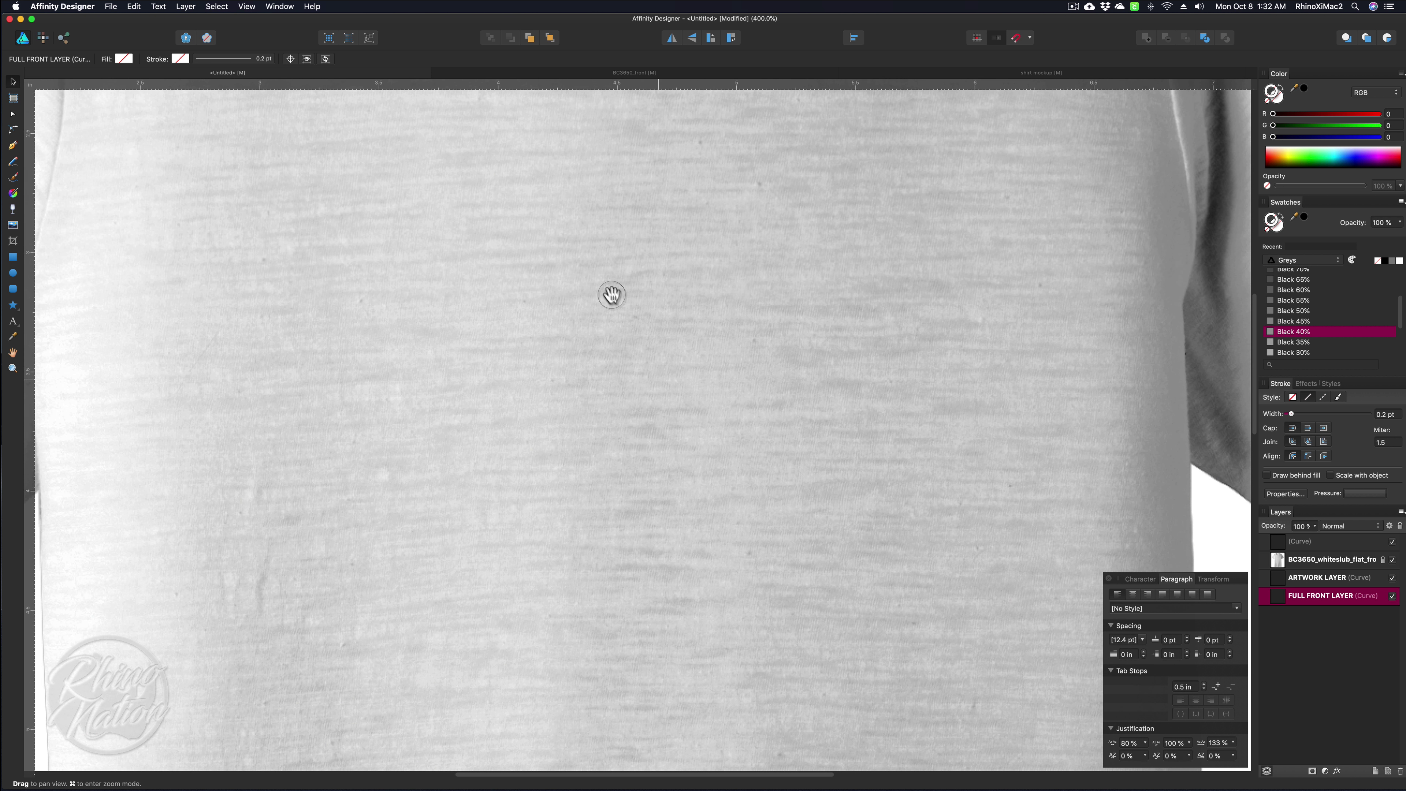
pyautogui.moveTo(612, 294); pyautogui.dragTo(692, 608)
pyautogui.moveTo(596, 169); pyautogui.dragTo(605, 622)
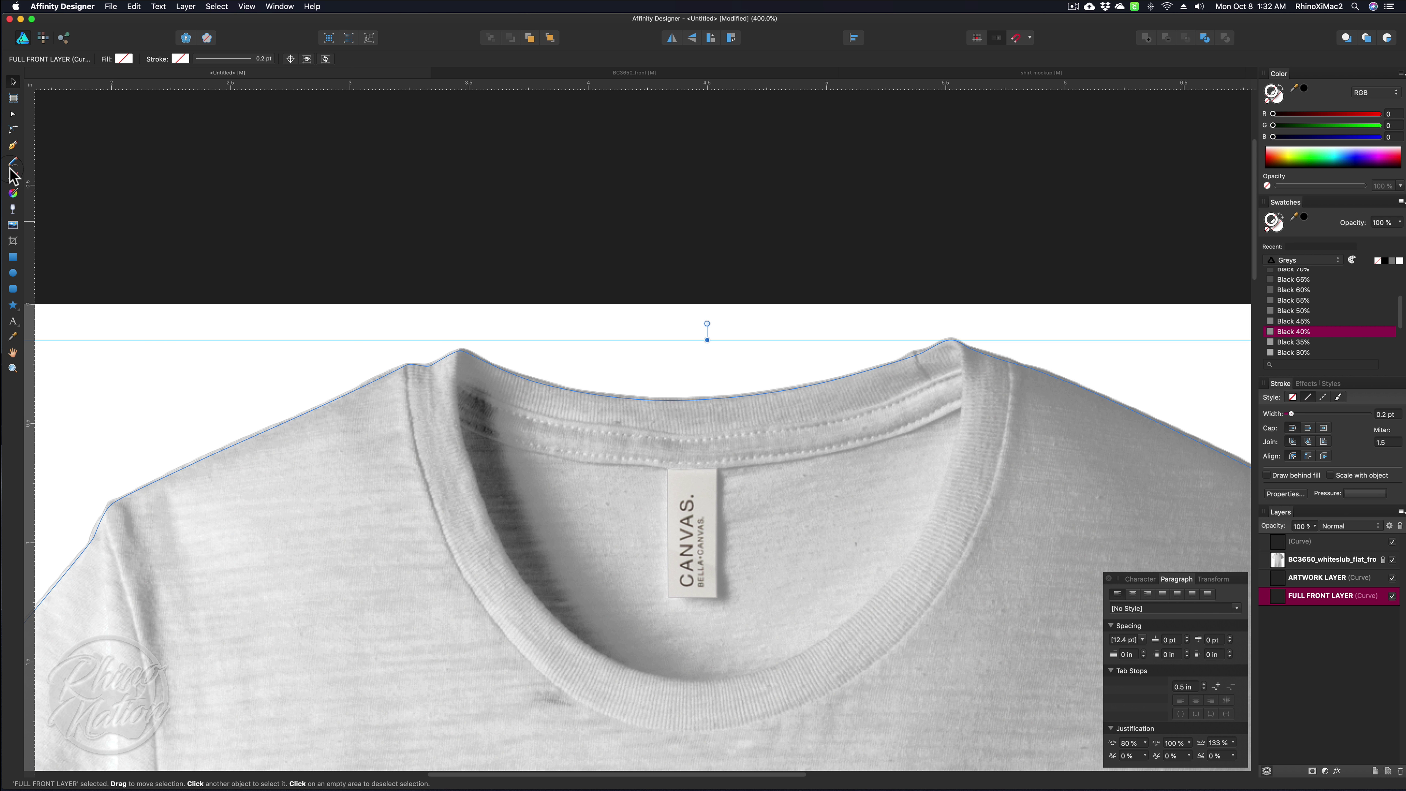
pyautogui.press('p')
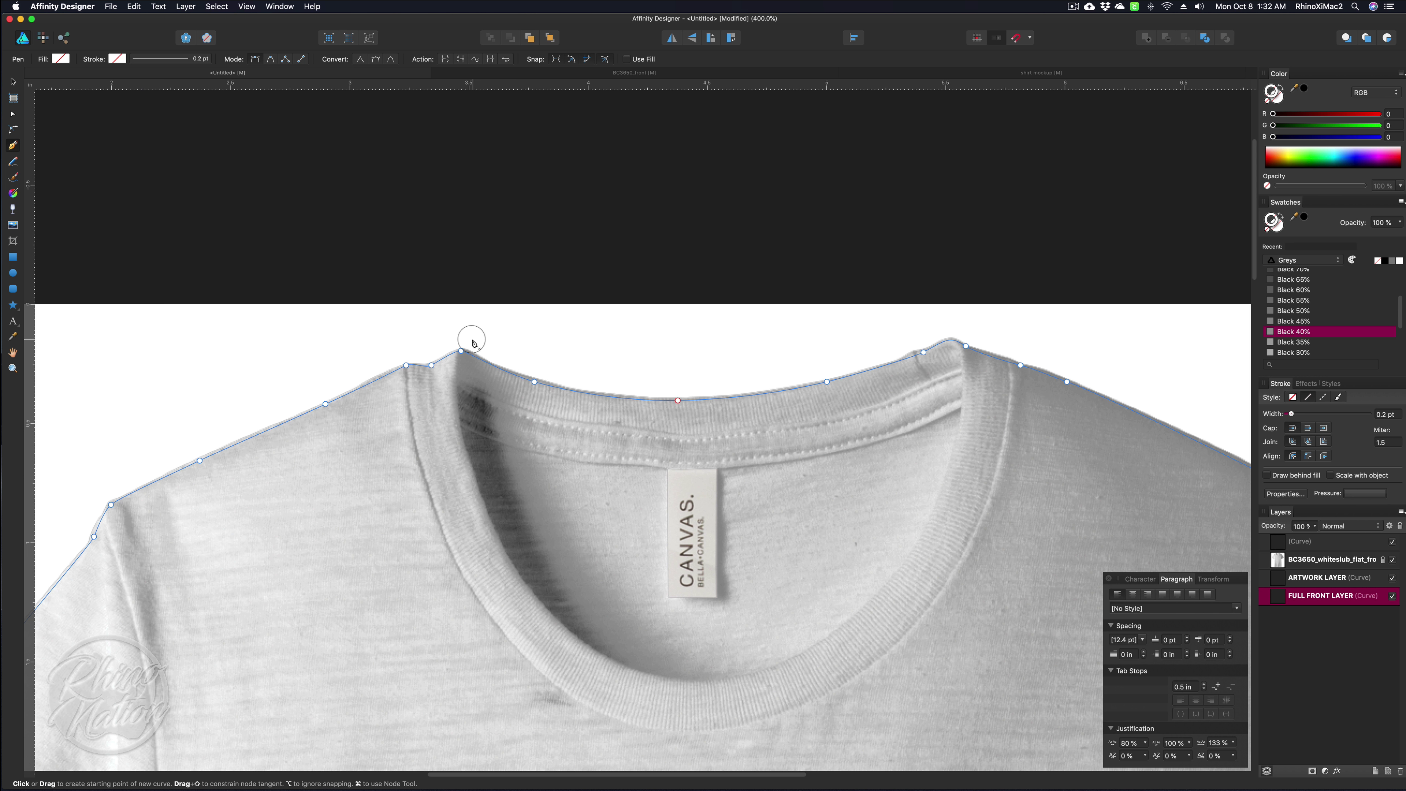
pyautogui.moveTo(466, 331); pyautogui.dragTo(458, 352)
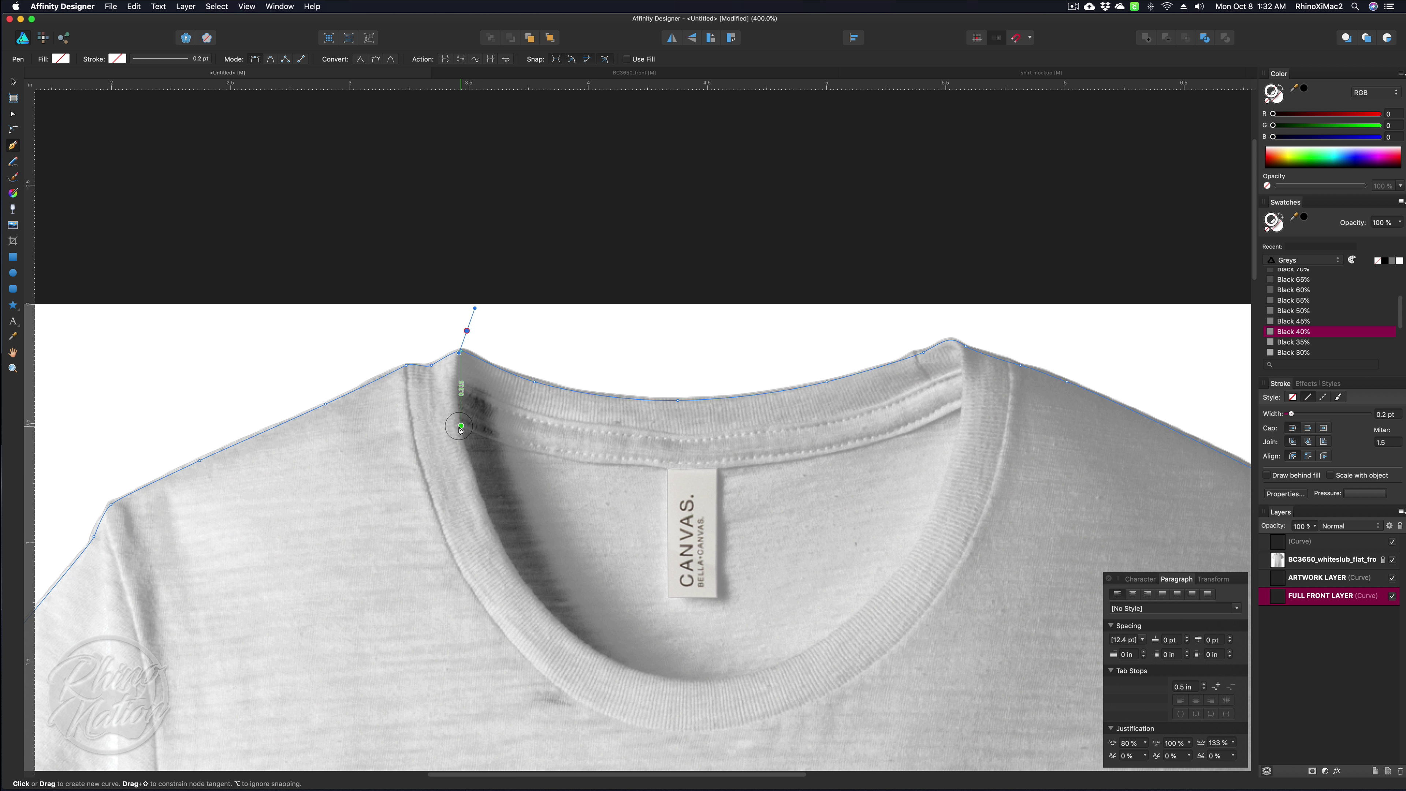
pyautogui.moveTo(461, 429); pyautogui.dragTo(473, 484)
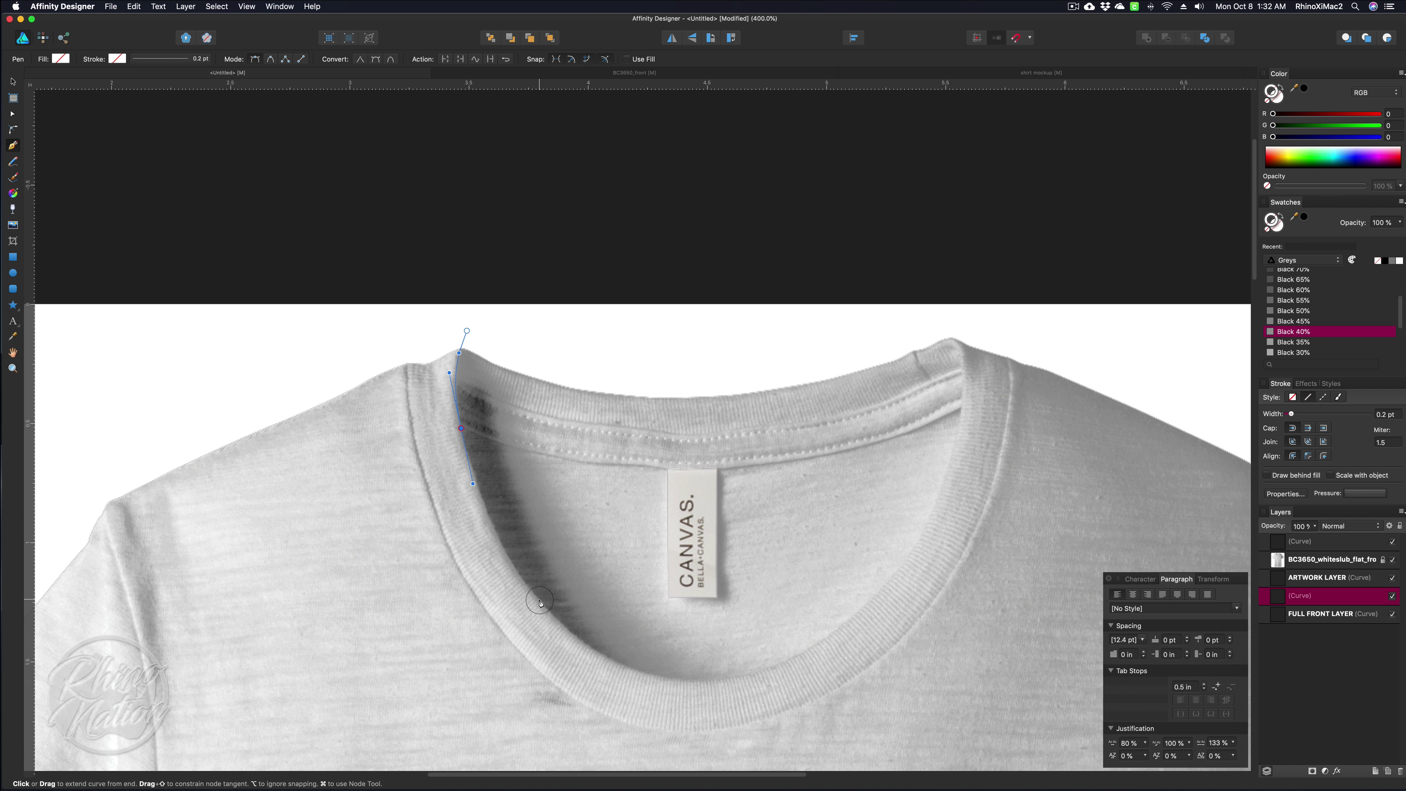
pyautogui.moveTo(539, 599); pyautogui.dragTo(577, 638)
pyautogui.moveTo(689, 679); pyautogui.dragTo(764, 681)
pyautogui.moveTo(887, 580); pyautogui.dragTo(928, 534)
# - Adjust the neckline curve's lowest node handle to fit the collar, continue up the right side, and close the curve above the back collar
pyautogui.press('super')
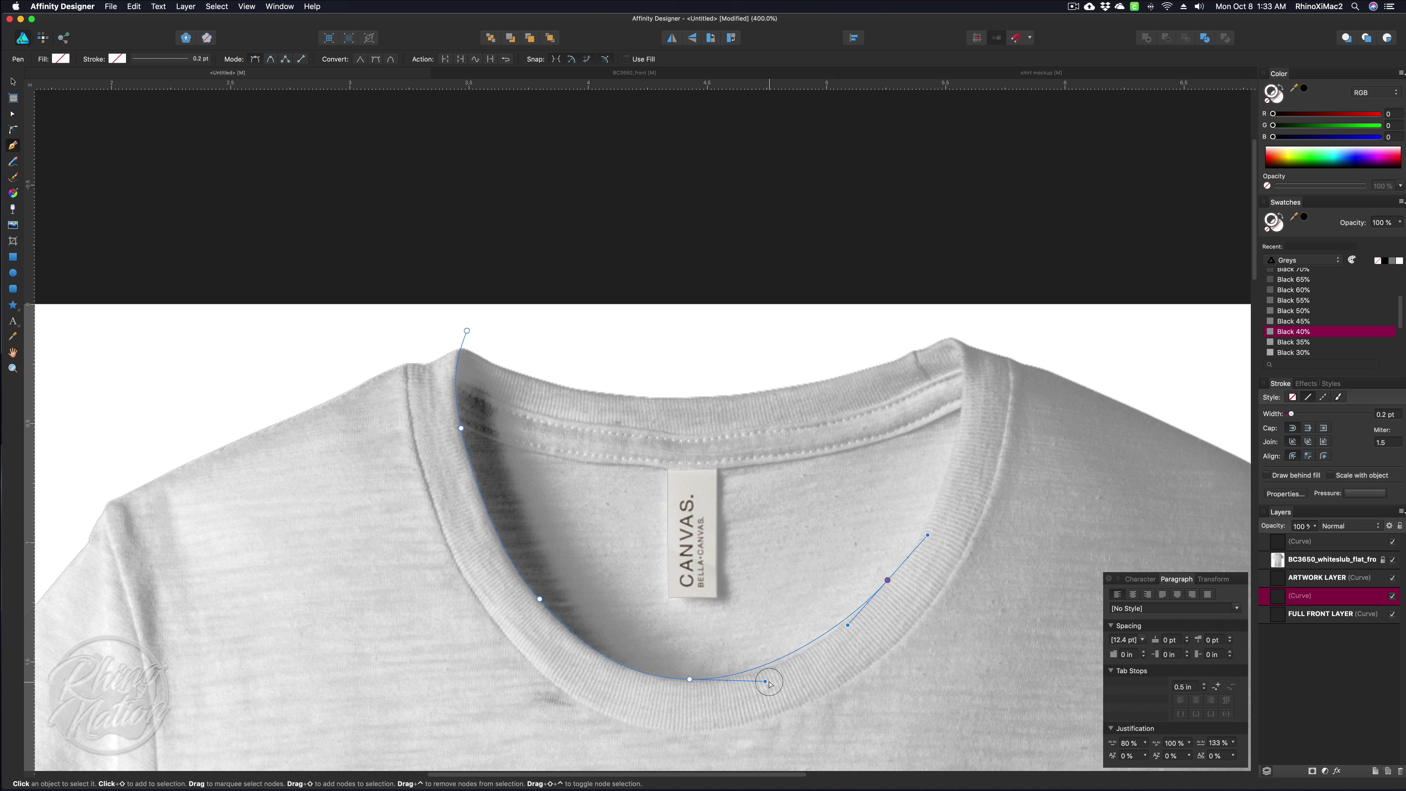
pyautogui.moveTo(766, 681); pyautogui.dragTo(781, 684)
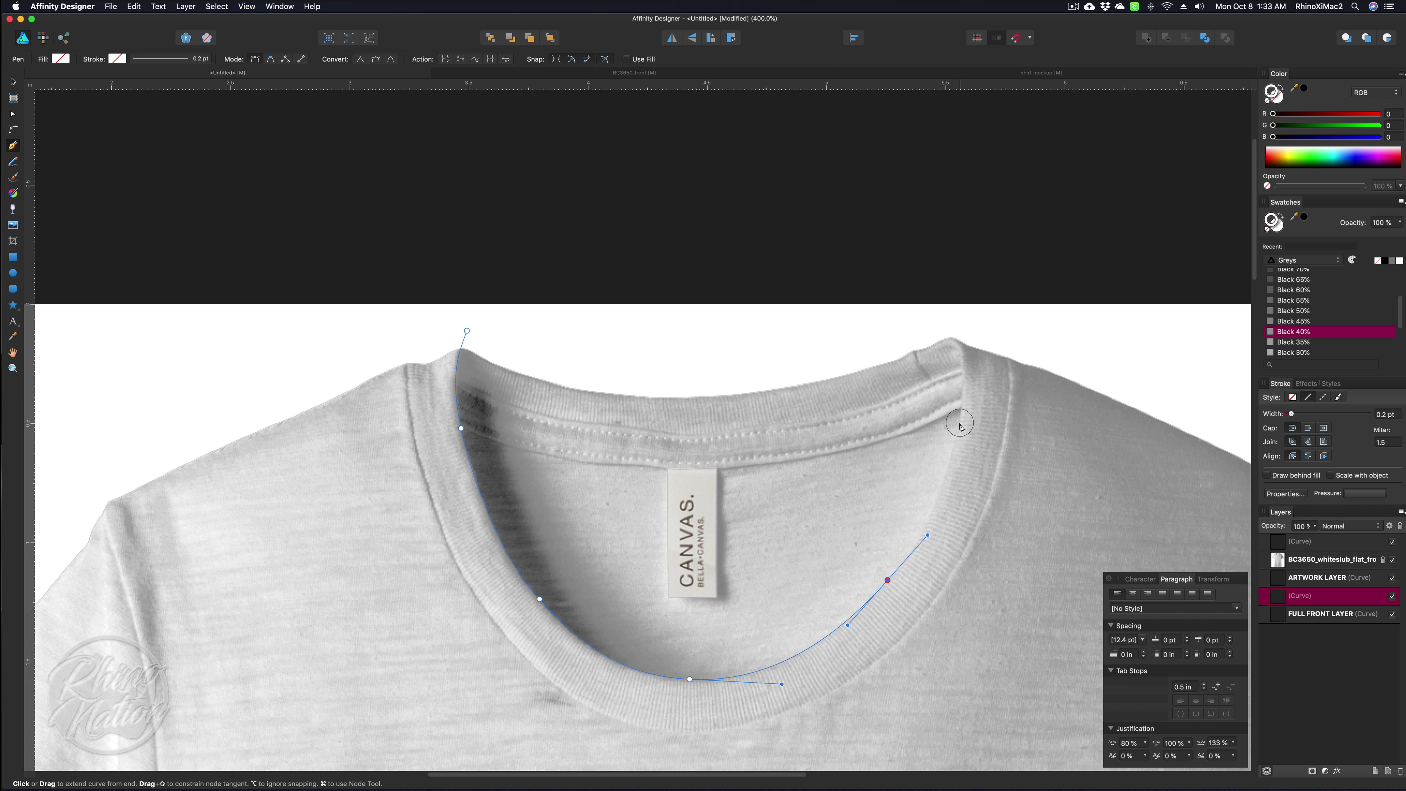
pyautogui.moveTo(960, 424); pyautogui.dragTo(965, 391)
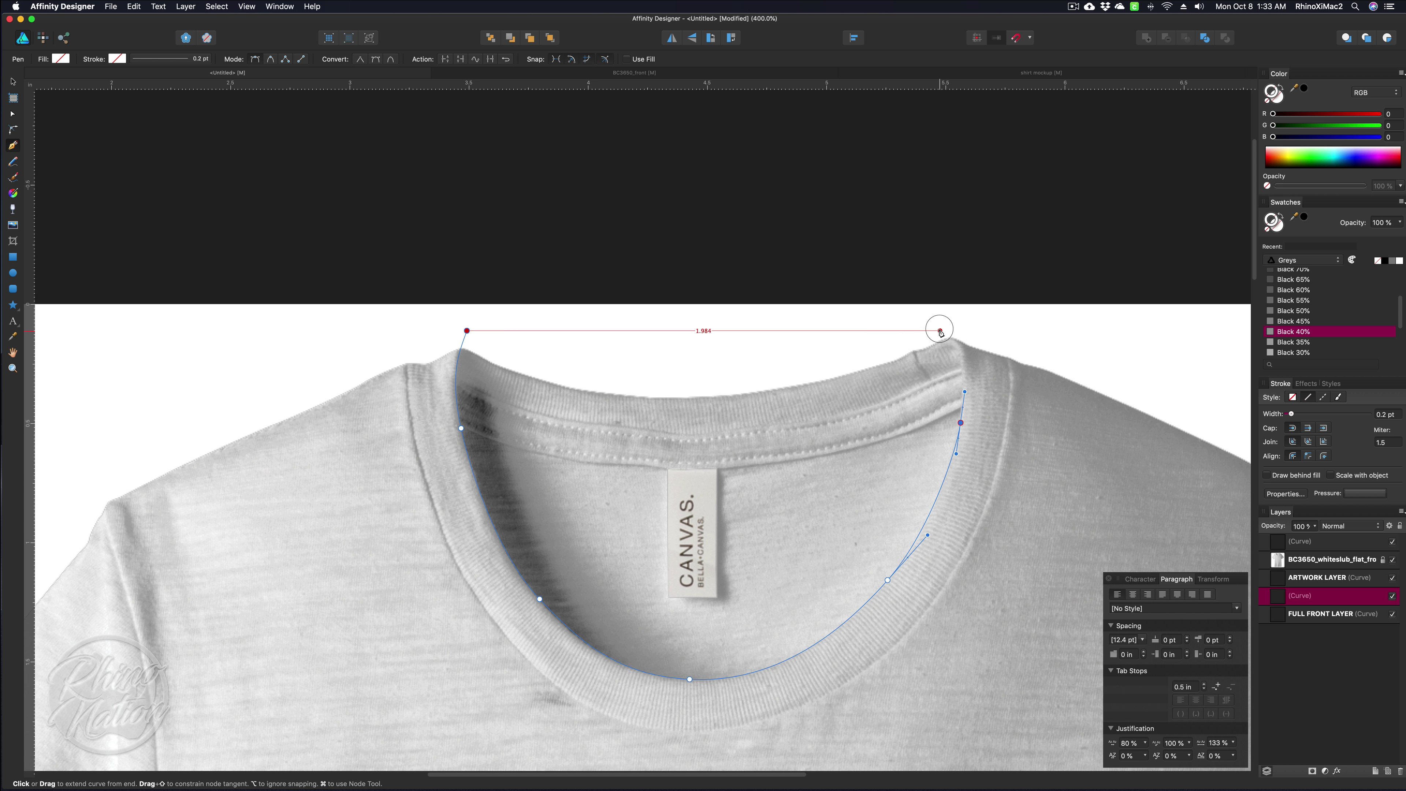
pyautogui.moveTo(938, 331); pyautogui.dragTo(900, 306)
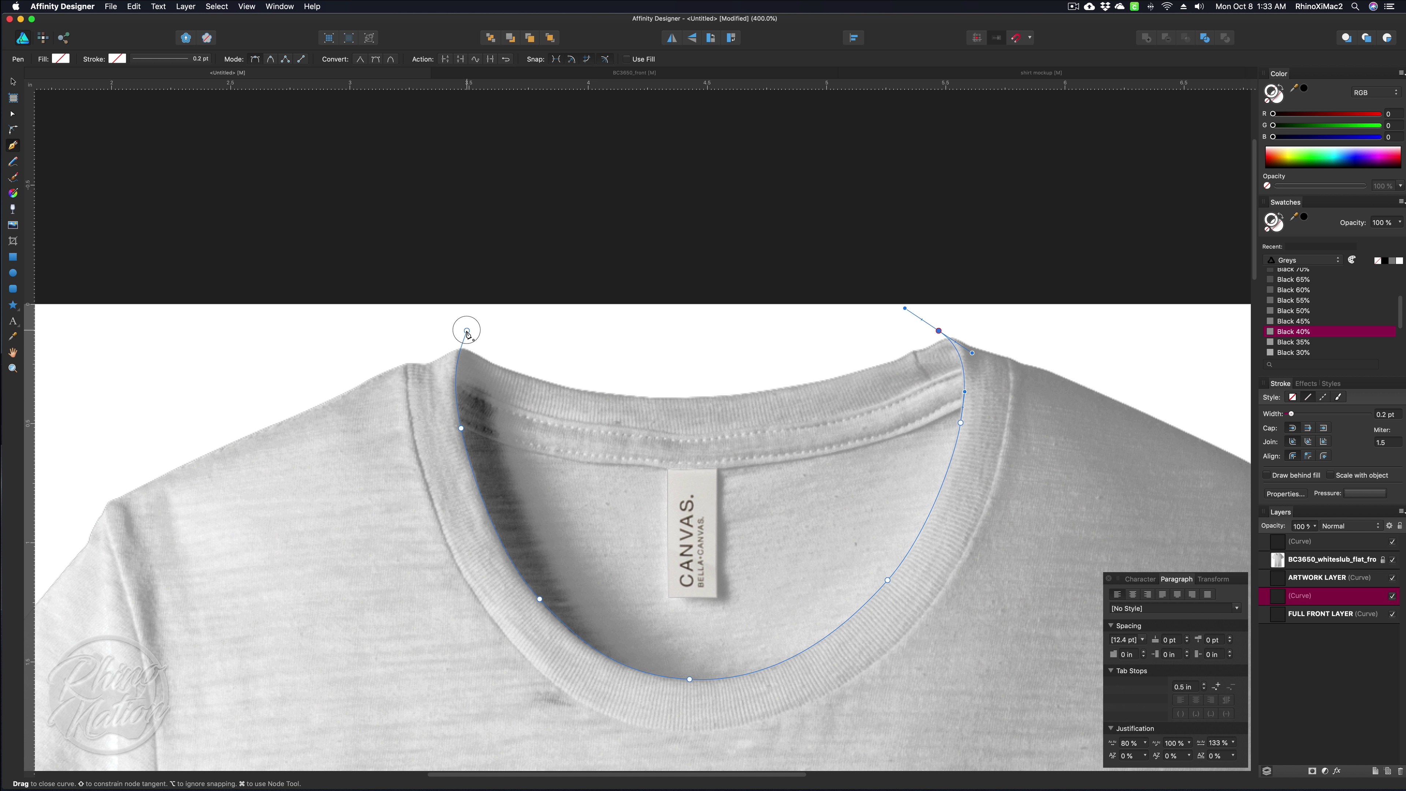
pyautogui.moveTo(466, 333); pyautogui.dragTo(458, 352)
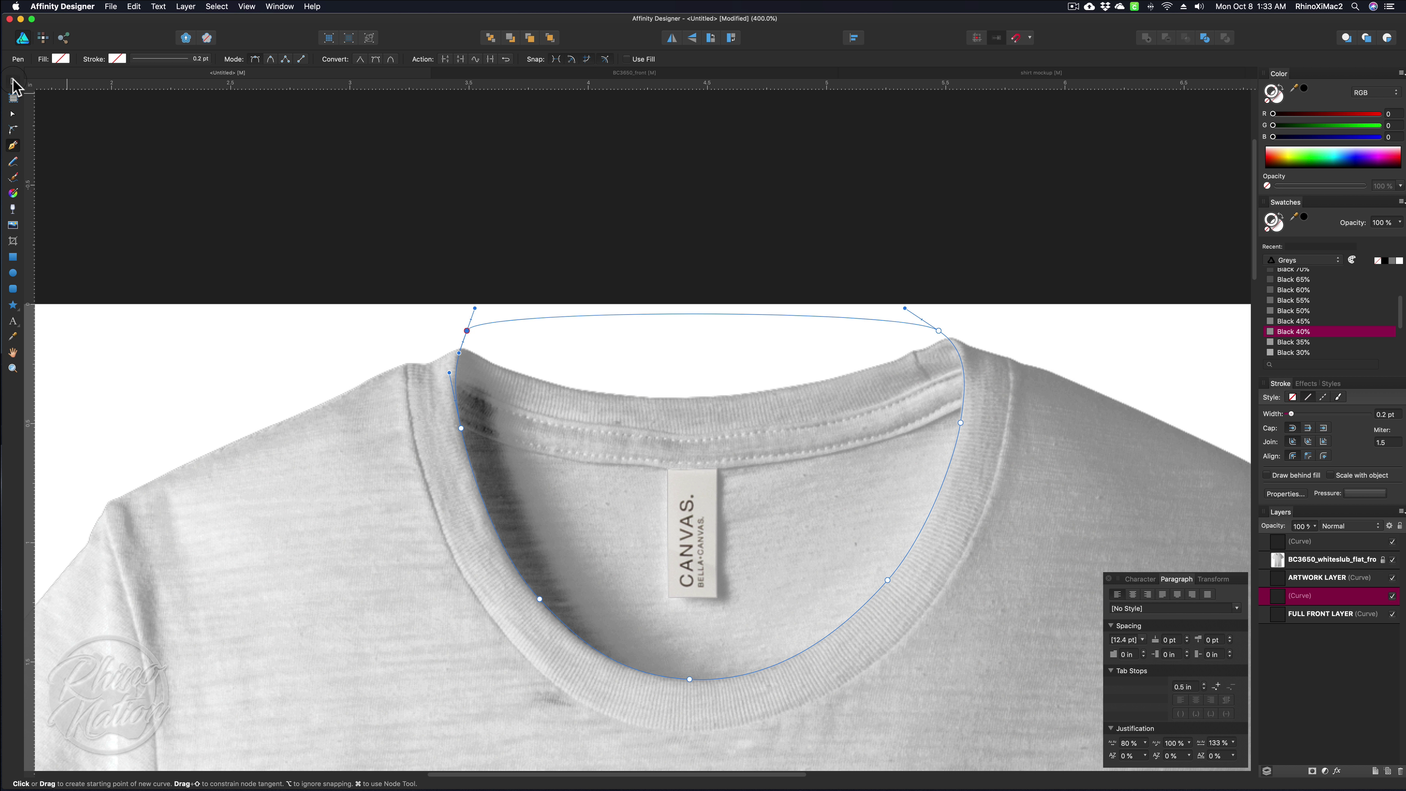
# - Select the neckline curve together with FULL FRONT LAYER and subtract the neckline shape from it
pyautogui.click(12, 80)
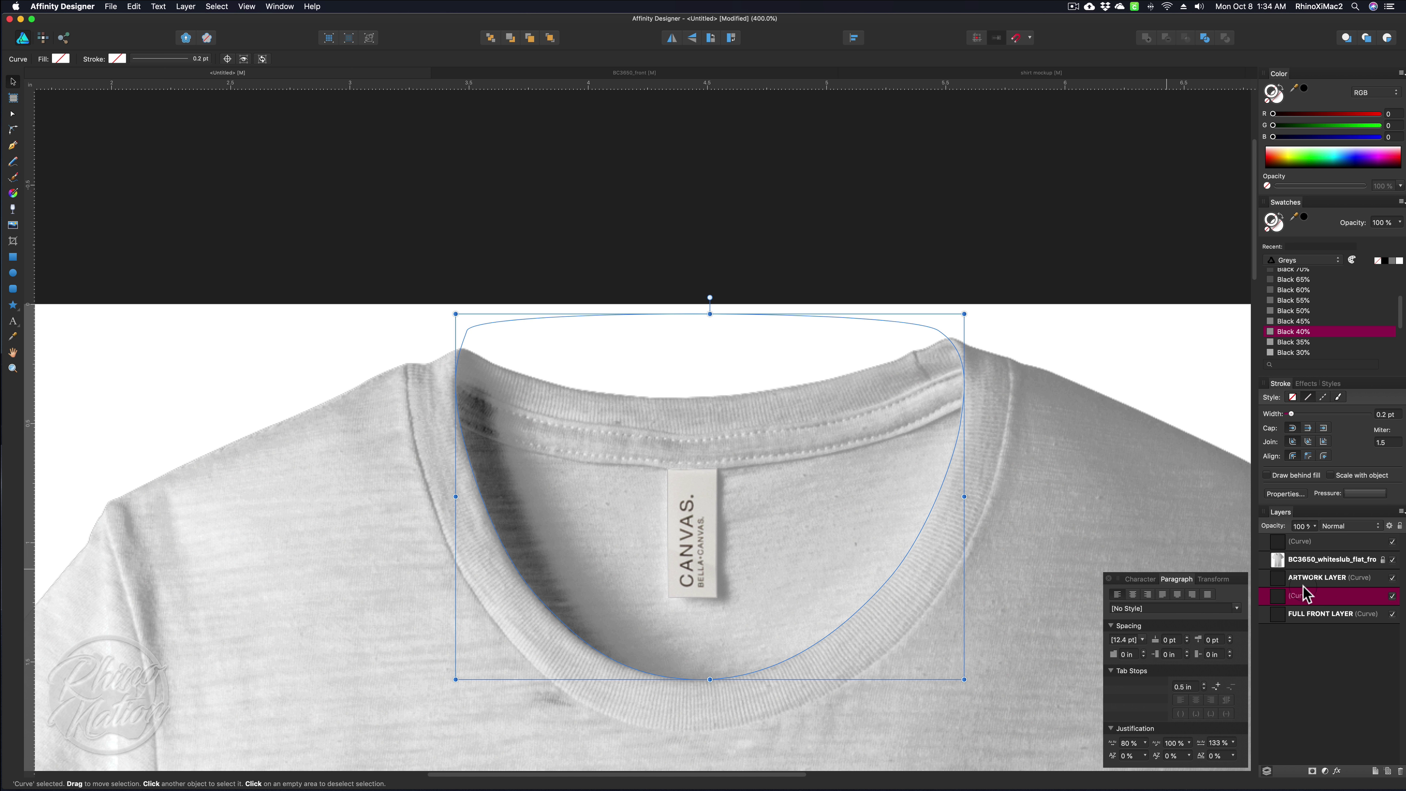
pyautogui.keyDown('shift'); pyautogui.click(1314, 613); pyautogui.keyUp('shift')
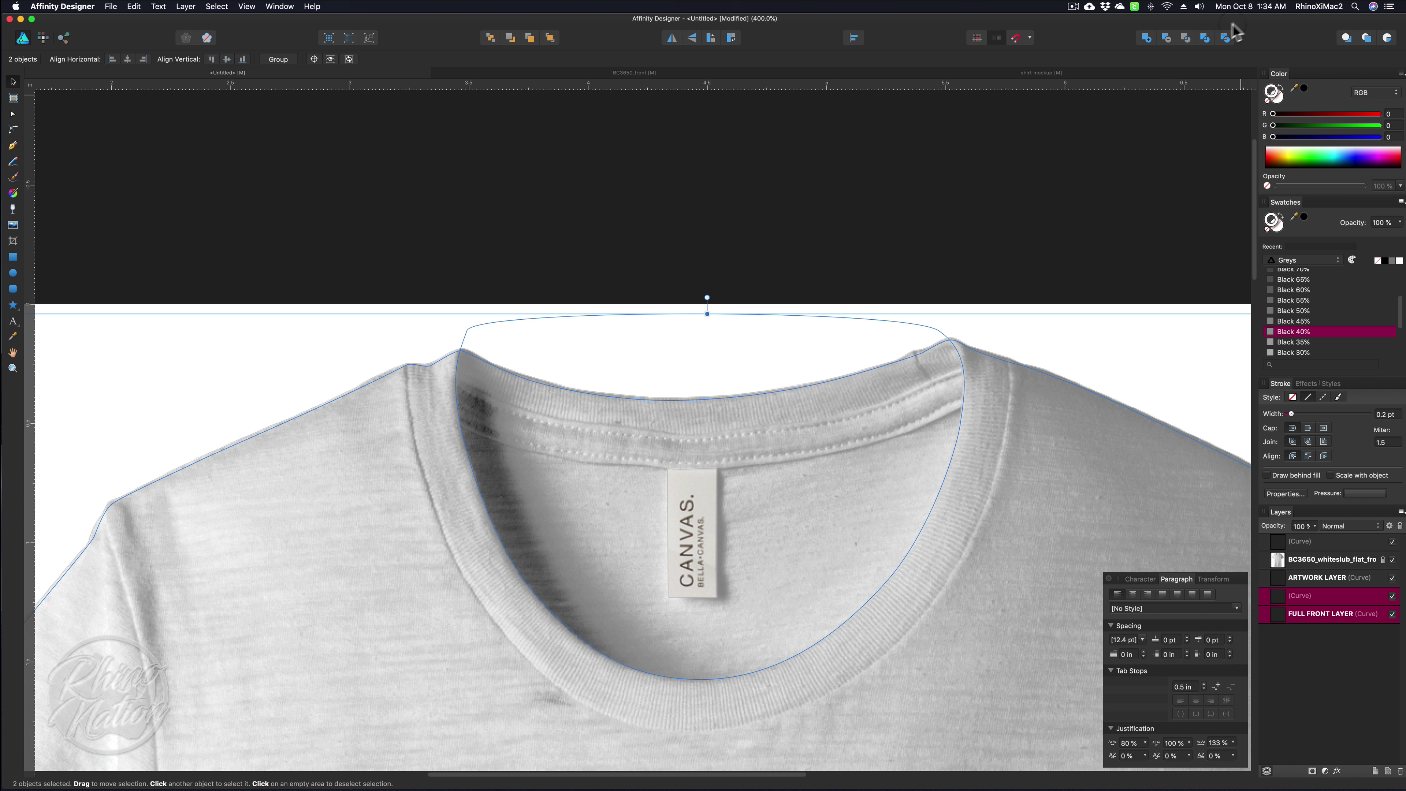
pyautogui.click(1166, 38)
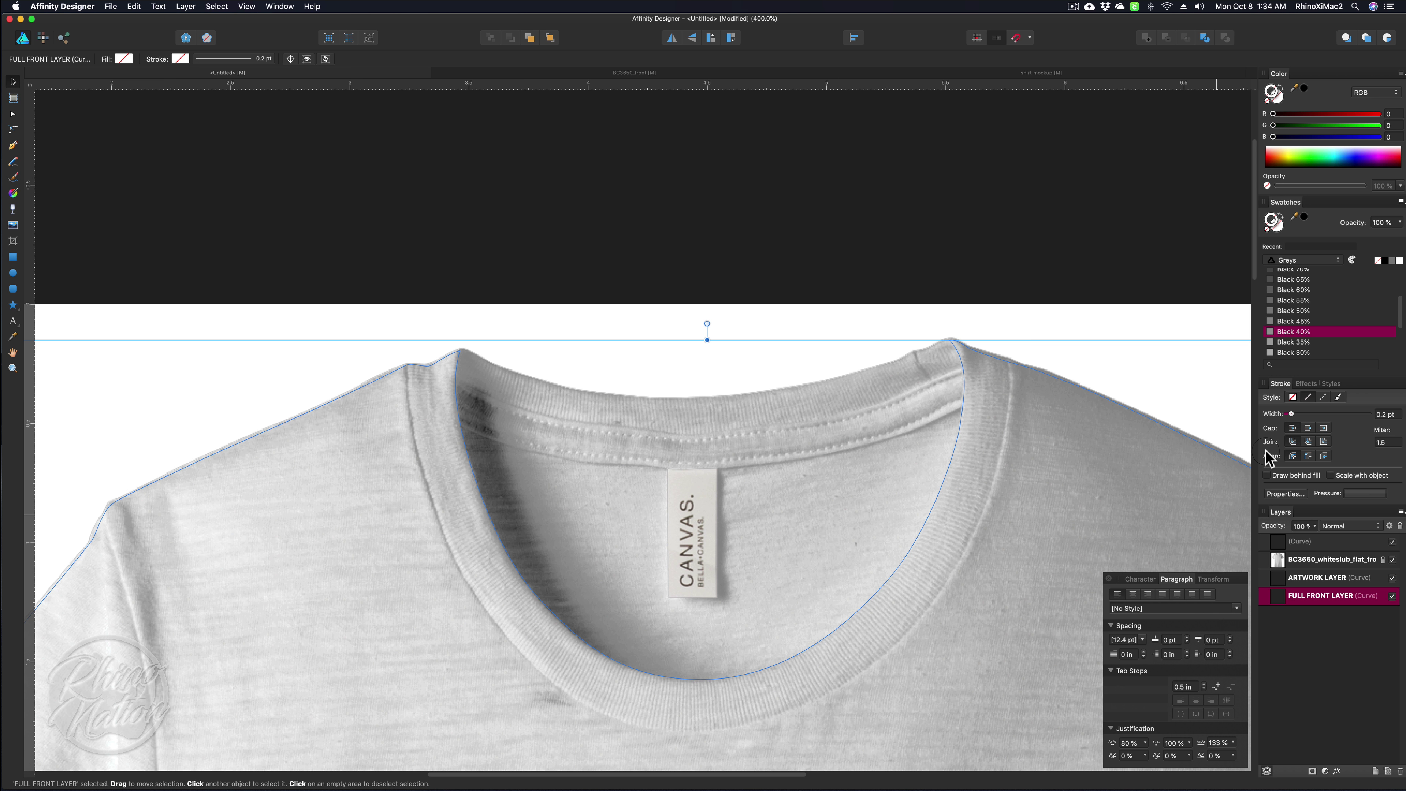
pyautogui.press('super+0')
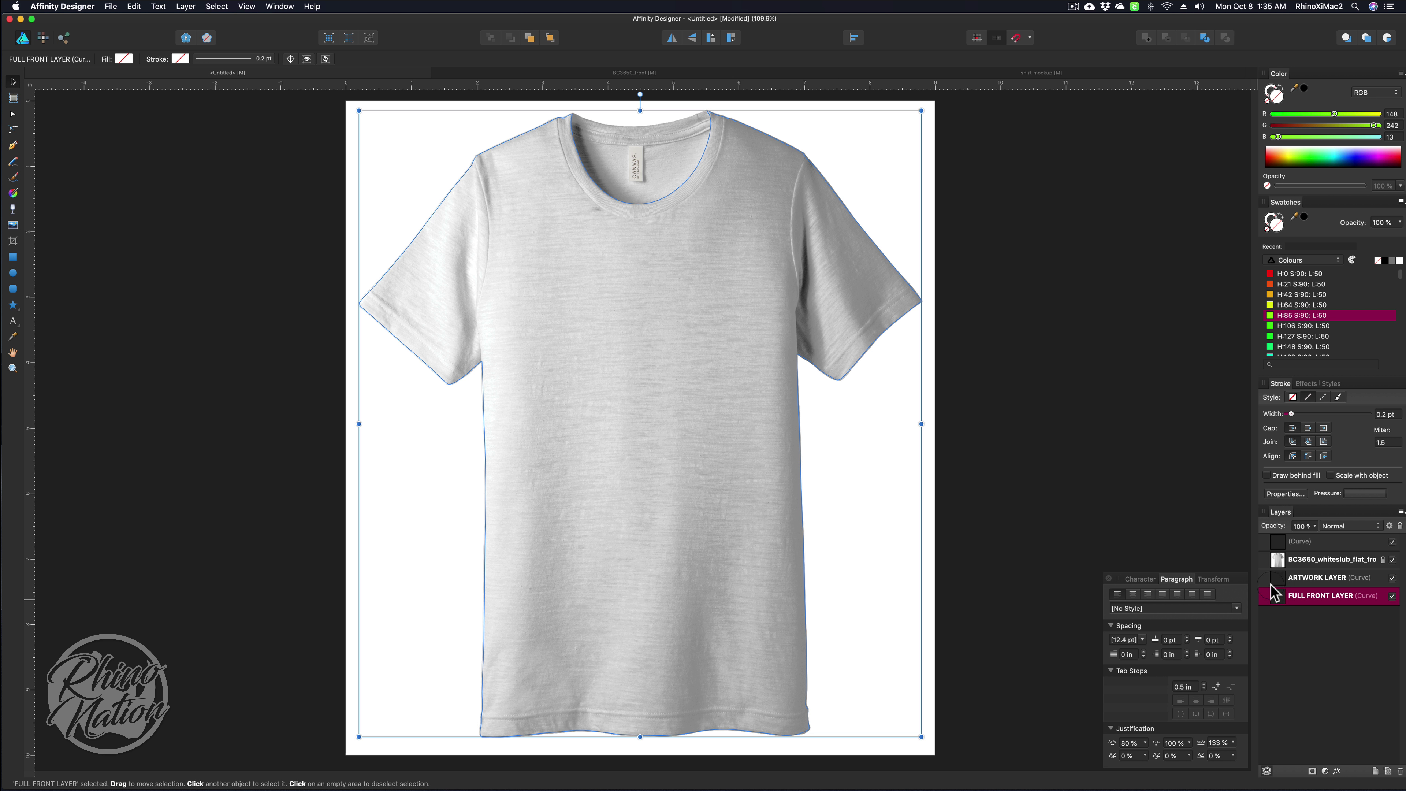
# - Fill FULL FRONT LAYER with the green H:85 S:90 L:50 swatch and hide the shirt photo to check the neck cutout
pyautogui.doubleClick(1339, 596)
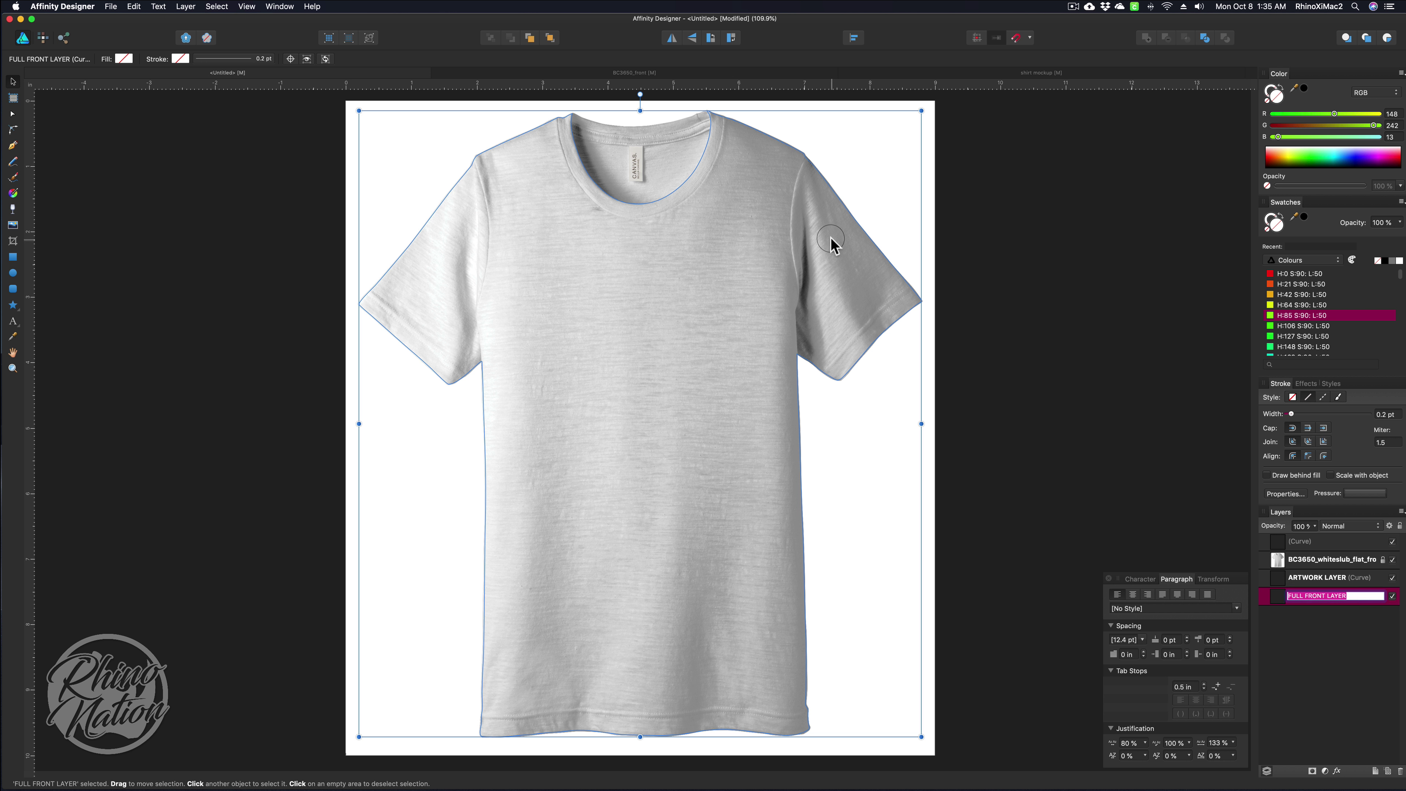
pyautogui.click(1290, 315)
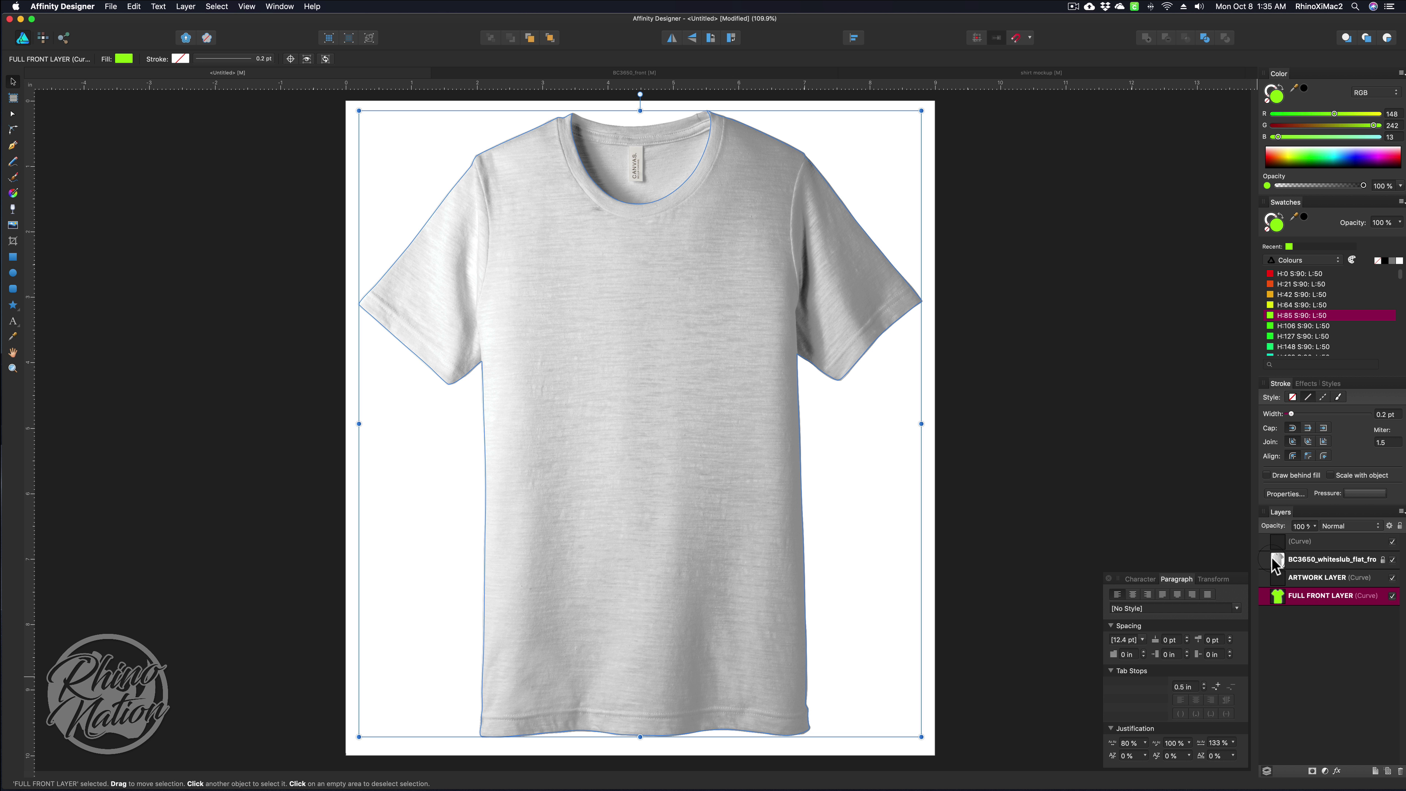
pyautogui.click(1391, 560)
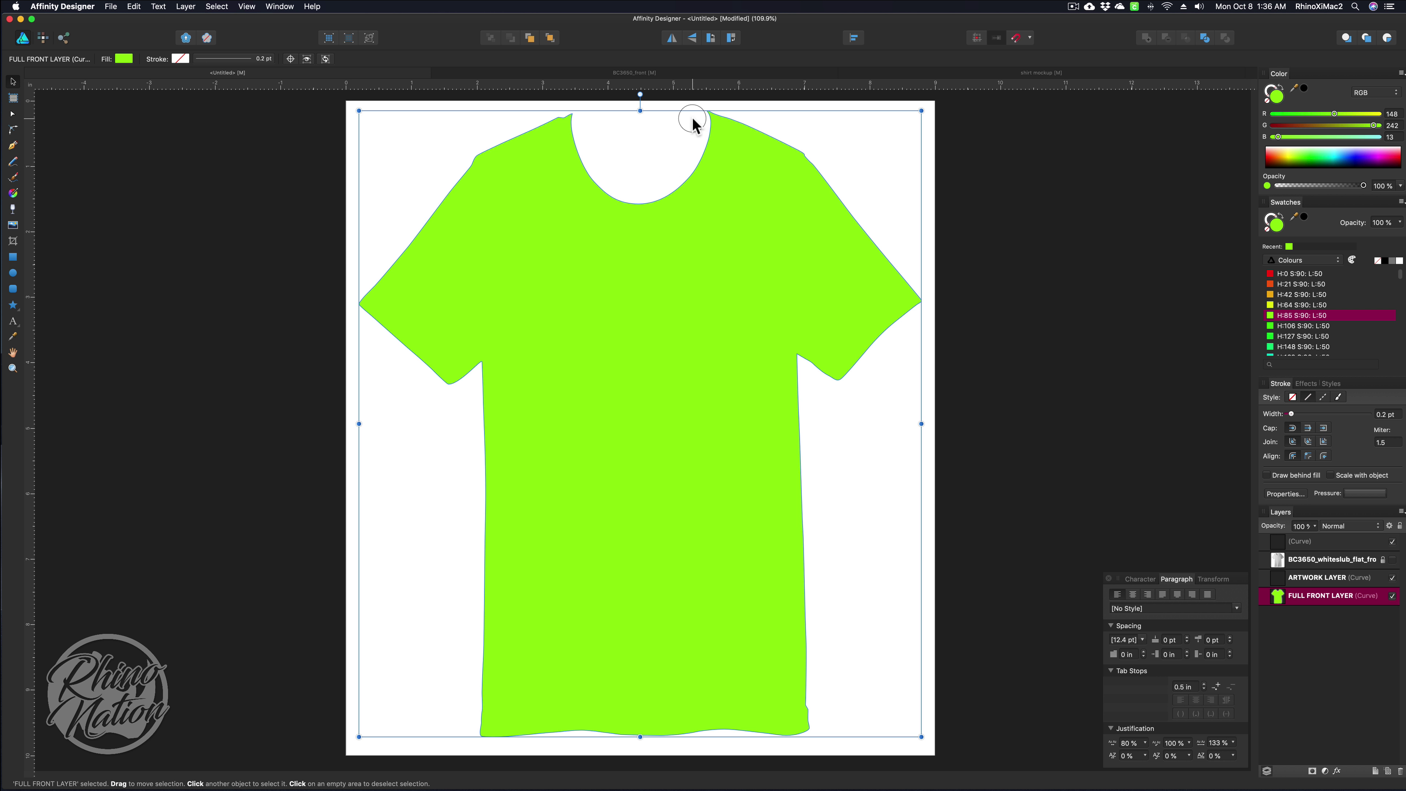
# - Remove the green fill from FULL FRONT LAYER, show the shirt photo again, and deselect everything
pyautogui.click(1267, 229)
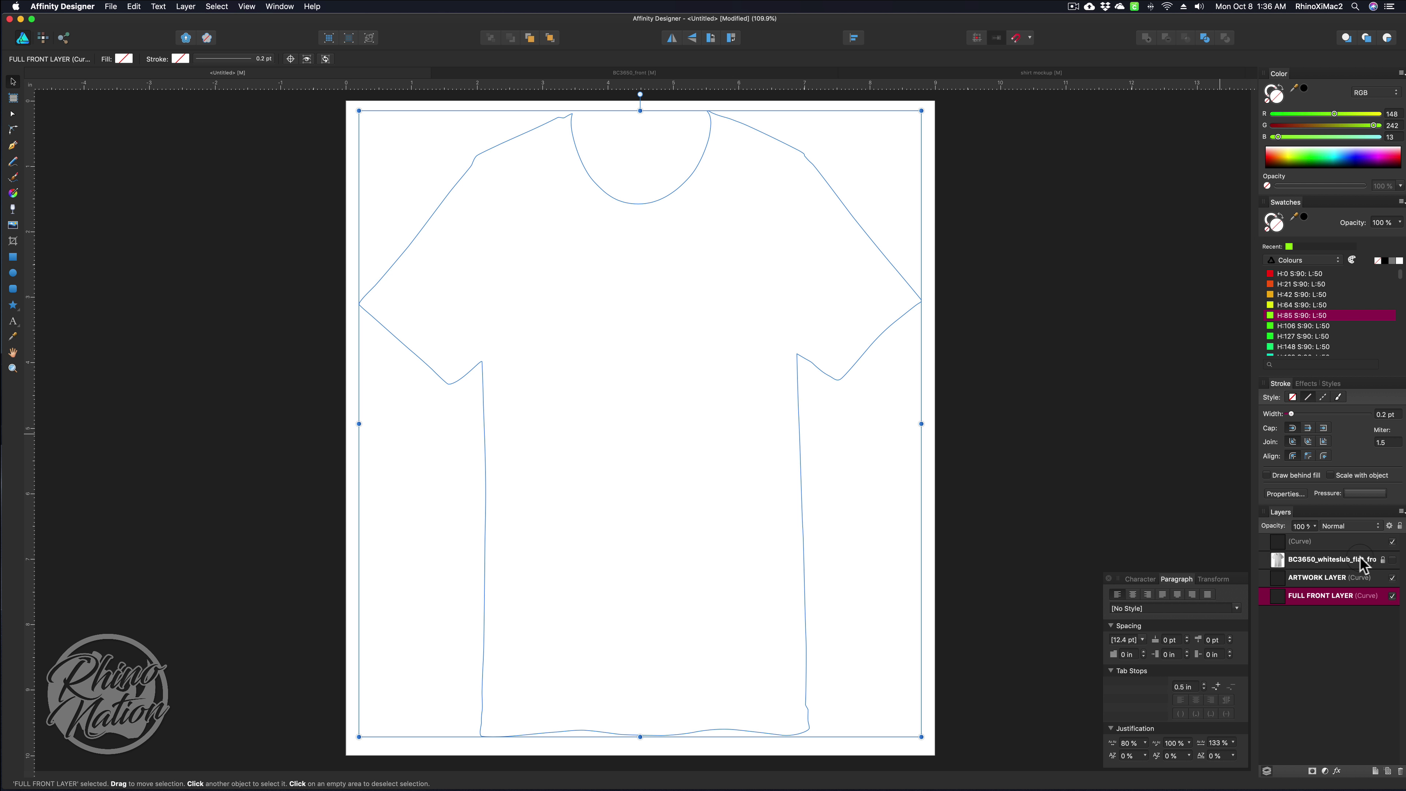
pyautogui.click(1392, 559)
pyautogui.press('super+d')
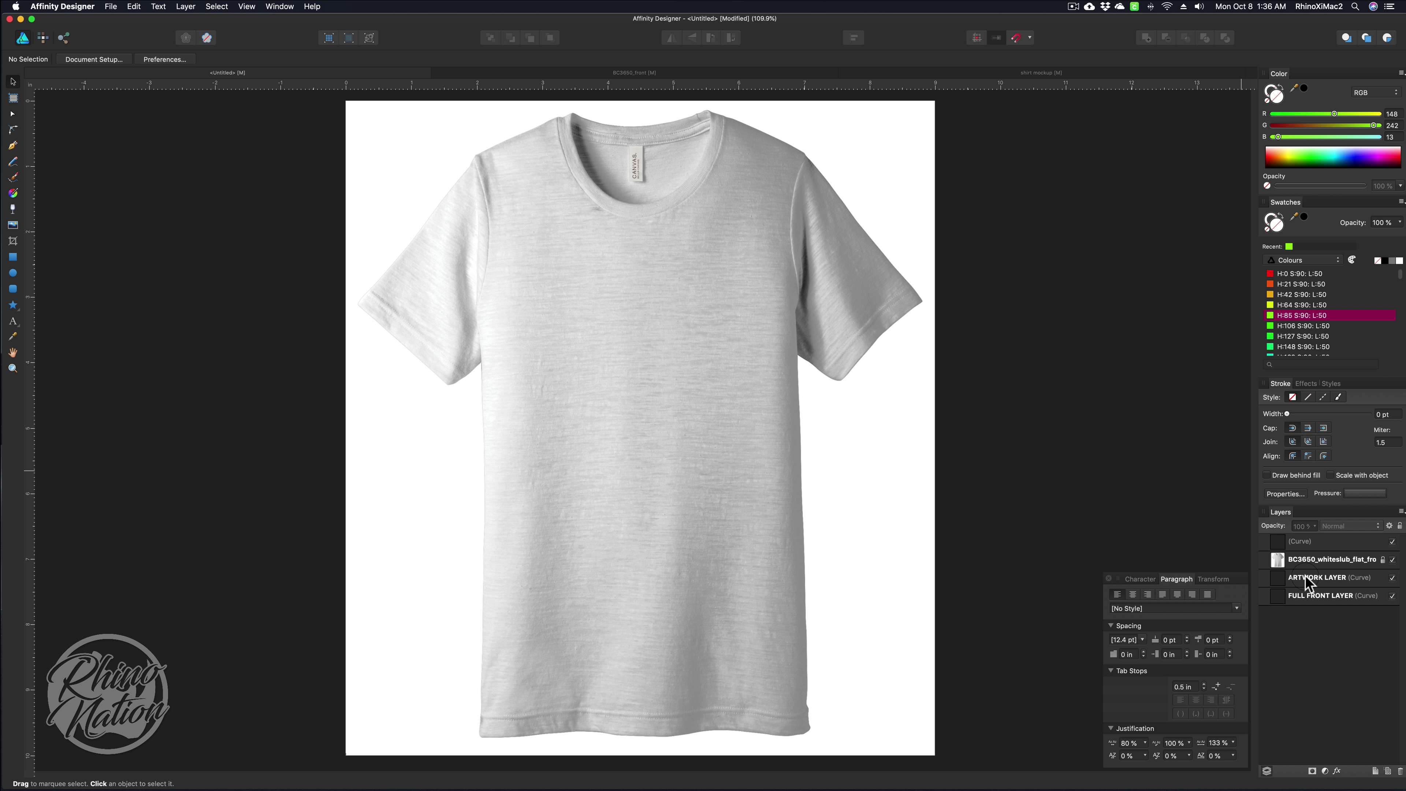
pyautogui.click(1307, 583)
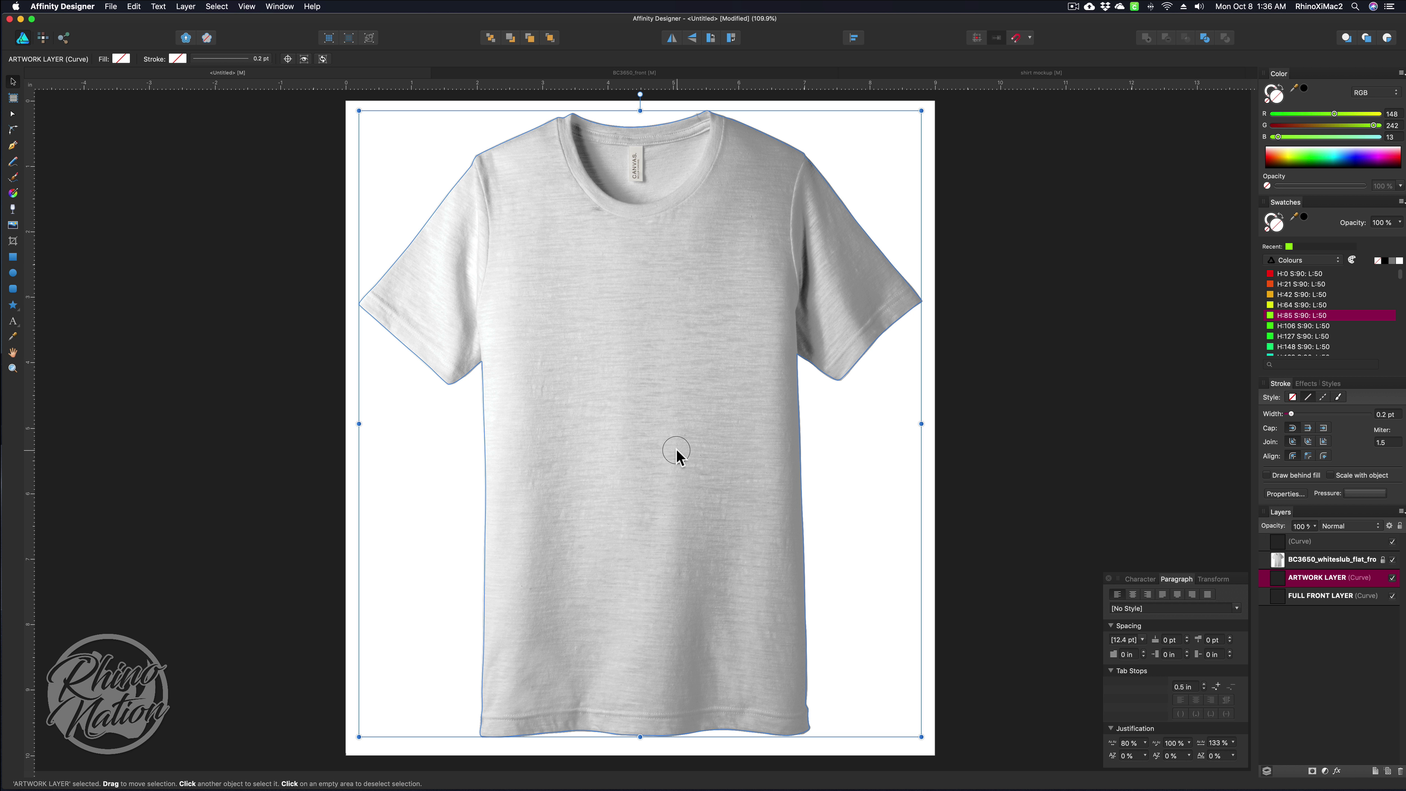
pyautogui.click(1336, 598)
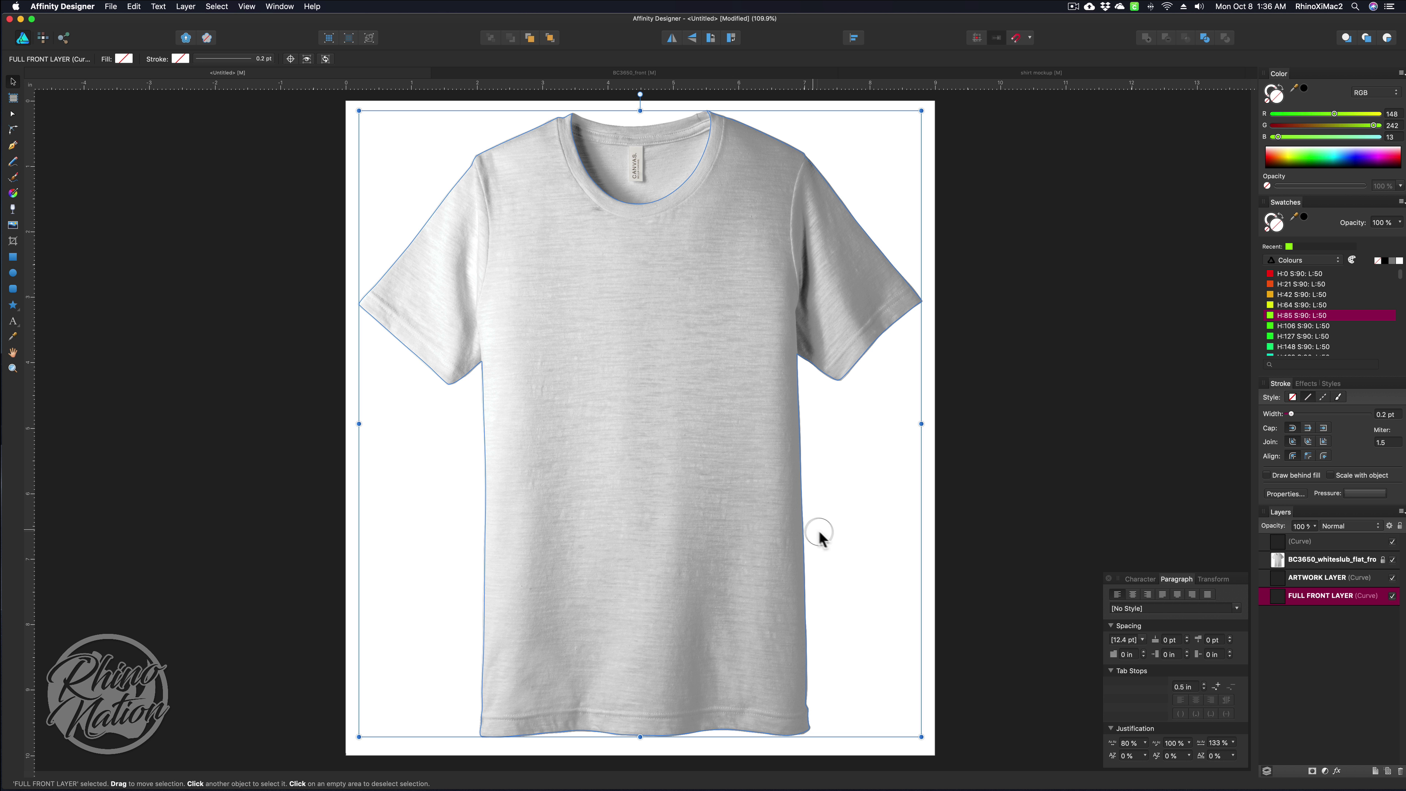
pyautogui.click(819, 547)
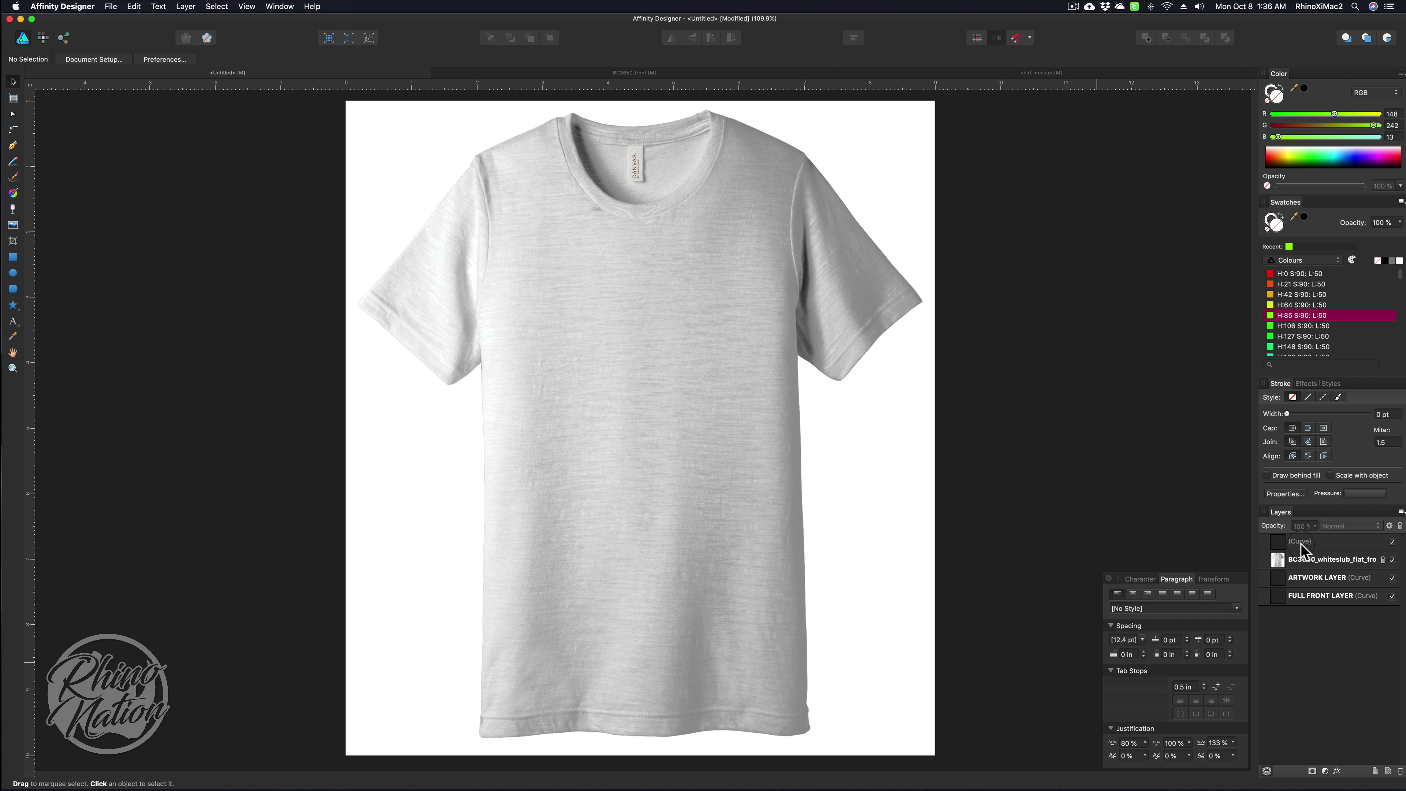
pyautogui.click(1295, 559)
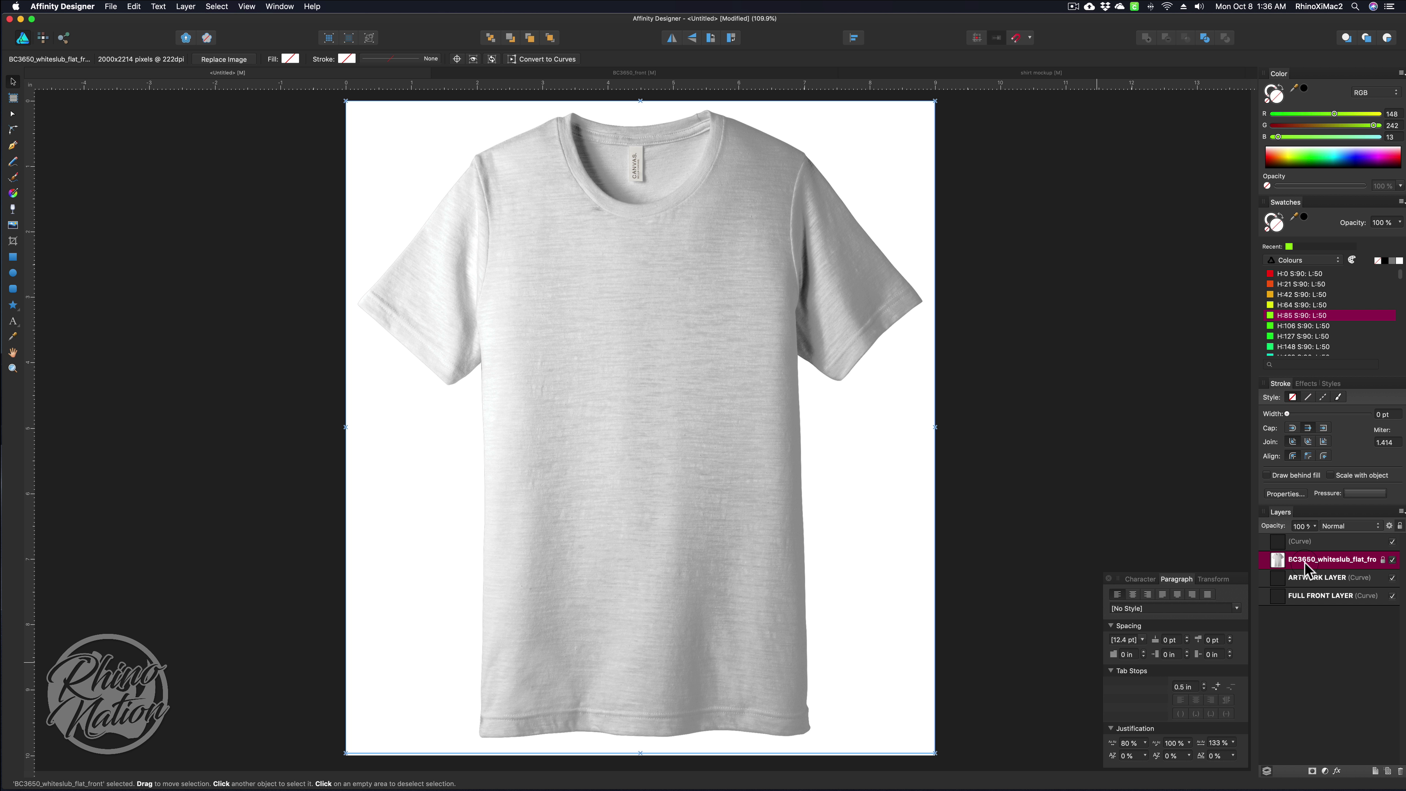
pyautogui.press('super+d')
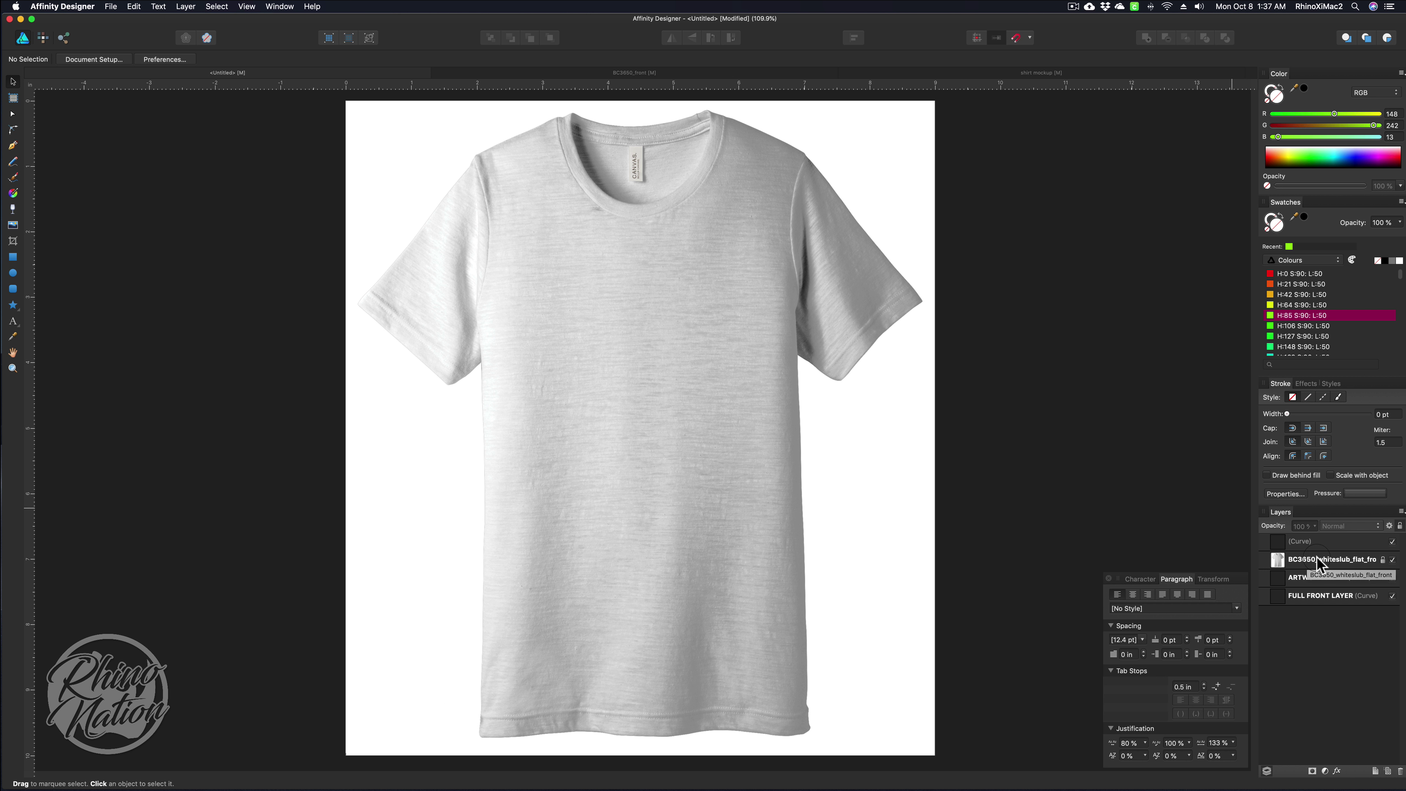
# - Nest the BC3650_whiteslub_flat_front photo inside the topmost shirt outline curve to clip it, and expand that curve's layer
pyautogui.moveTo(1314, 557); pyautogui.dragTo(1328, 555)
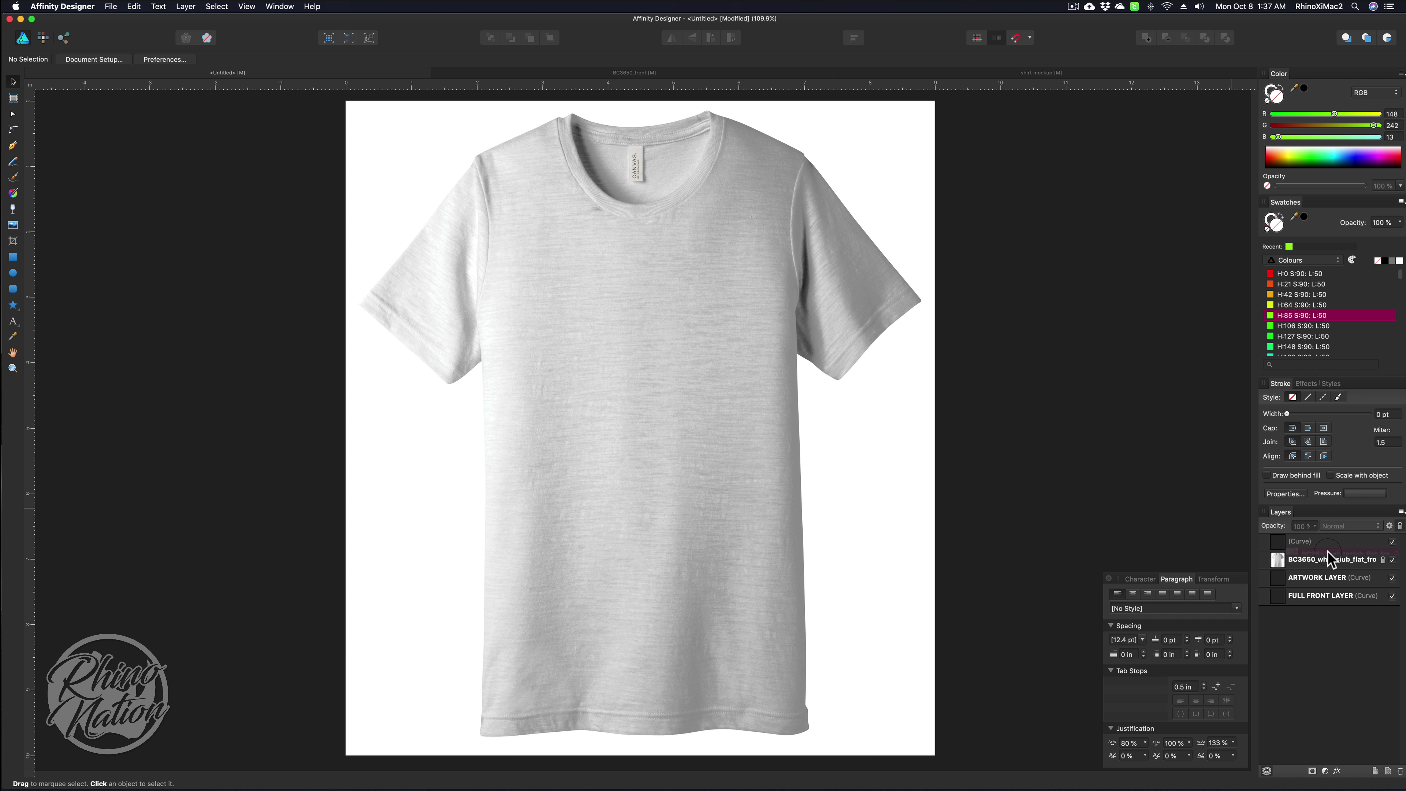
pyautogui.click(1264, 542)
pyautogui.click(1288, 561)
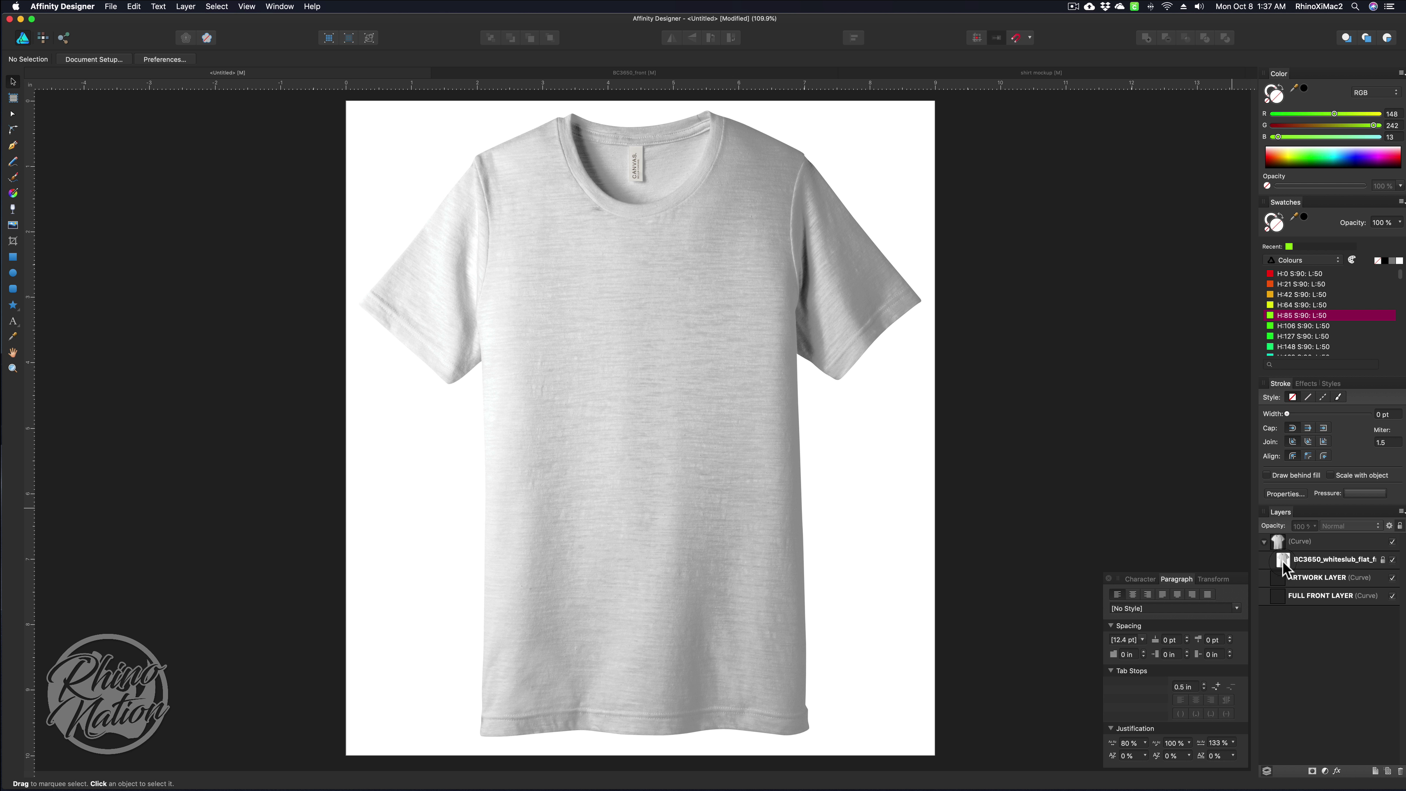
# - Turn on the transparent background in the document's color setup
pyautogui.click(391, 111)
pyautogui.click(365, 452)
pyautogui.click(106, 61)
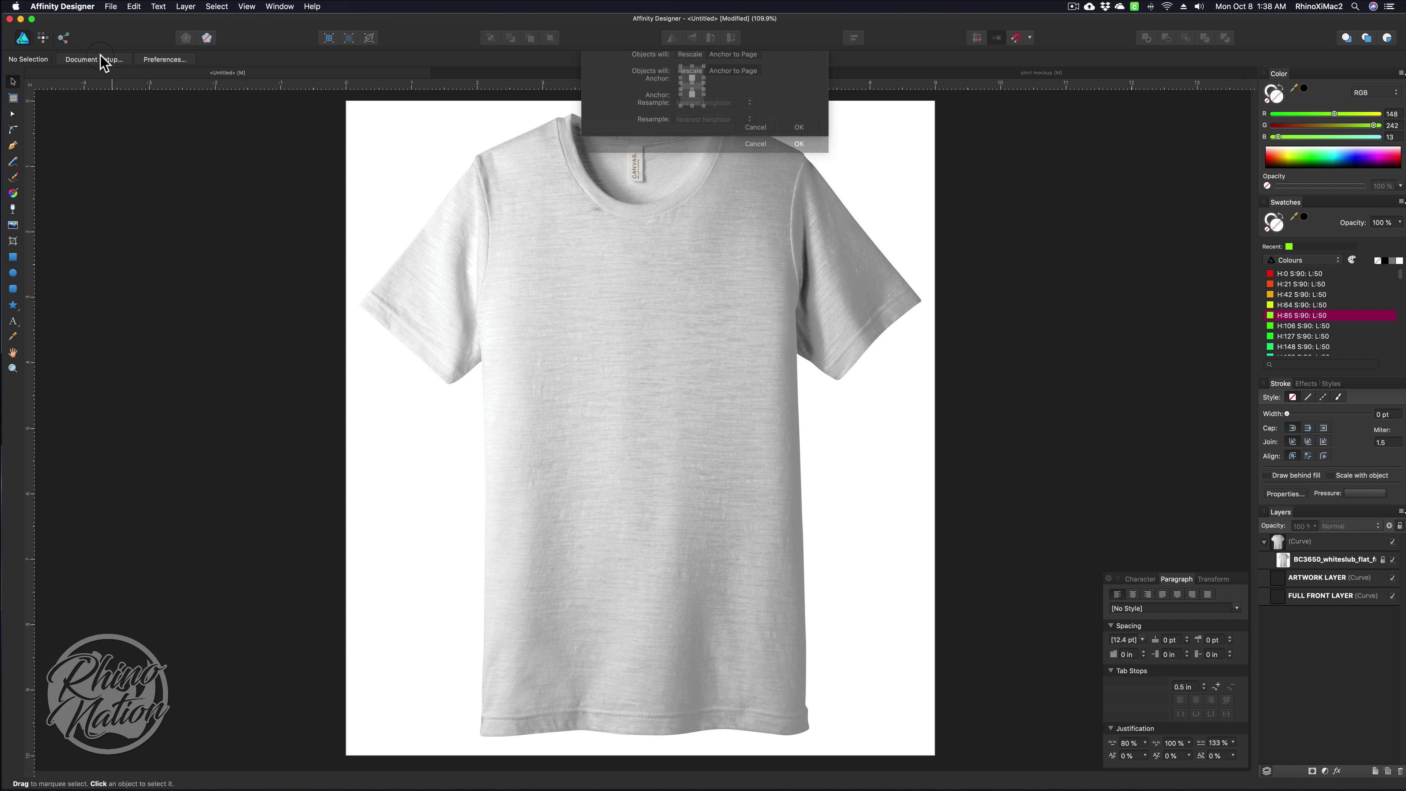
pyautogui.click(696, 123)
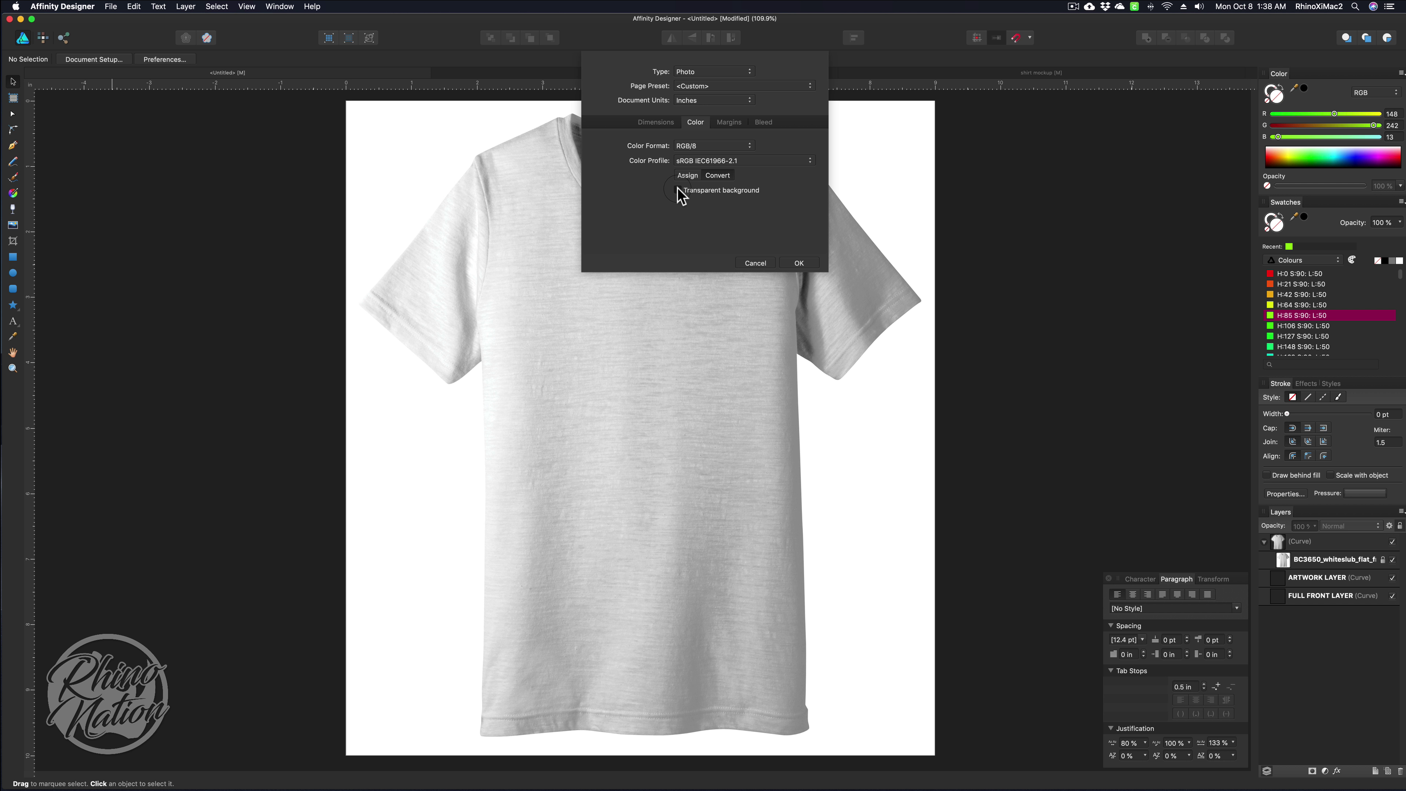
pyautogui.click(799, 264)
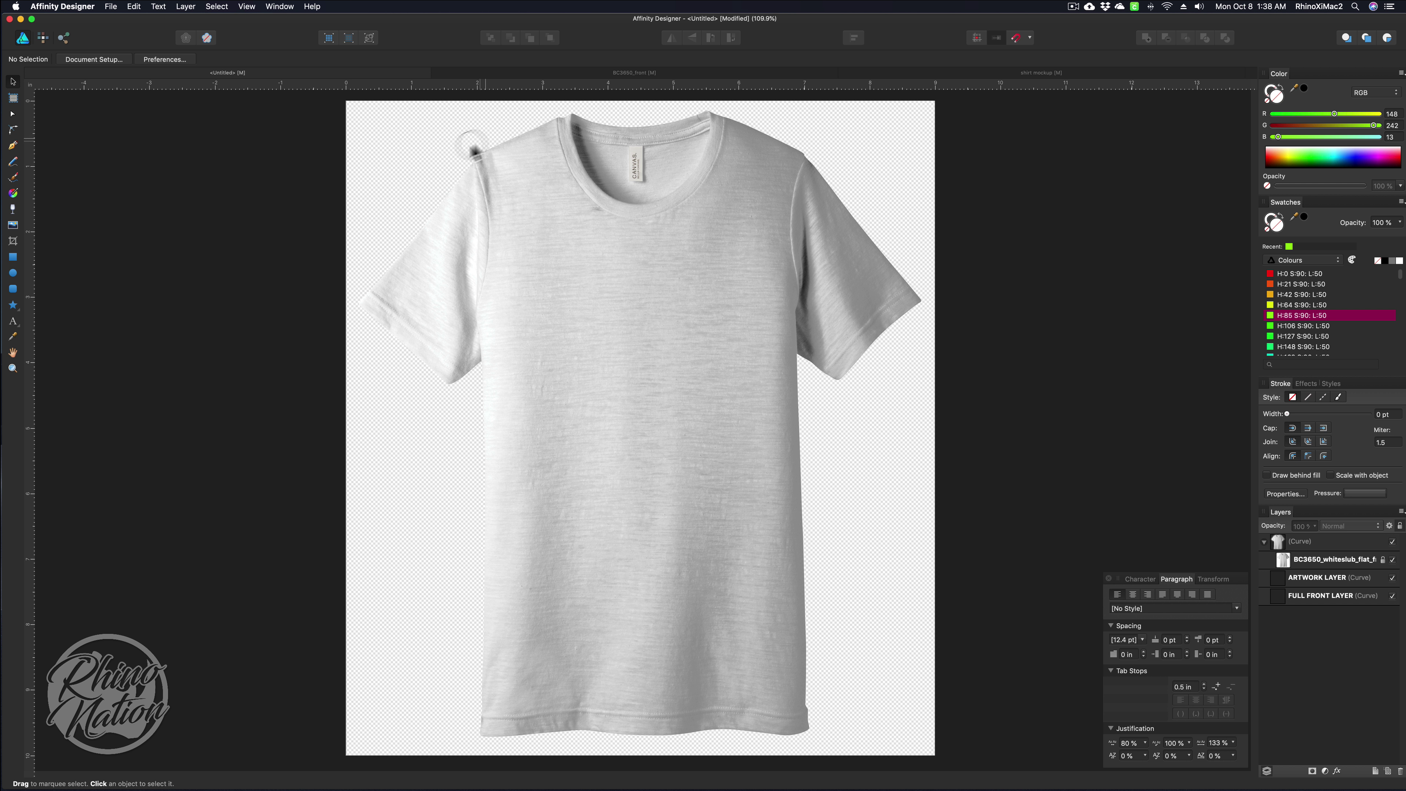
# - Move the clipped shirt partly off the page to check its cutout, bring it back onto the page, and deselect it
pyautogui.moveTo(601, 260)
pyautogui.mouseDown()
pyautogui.moveTo(548, 265)
pyautogui.moveTo(580, 275)
pyautogui.mouseUp()
pyautogui.click(725, 377)
pyautogui.moveTo(725, 377); pyautogui.dragTo(935, 390)
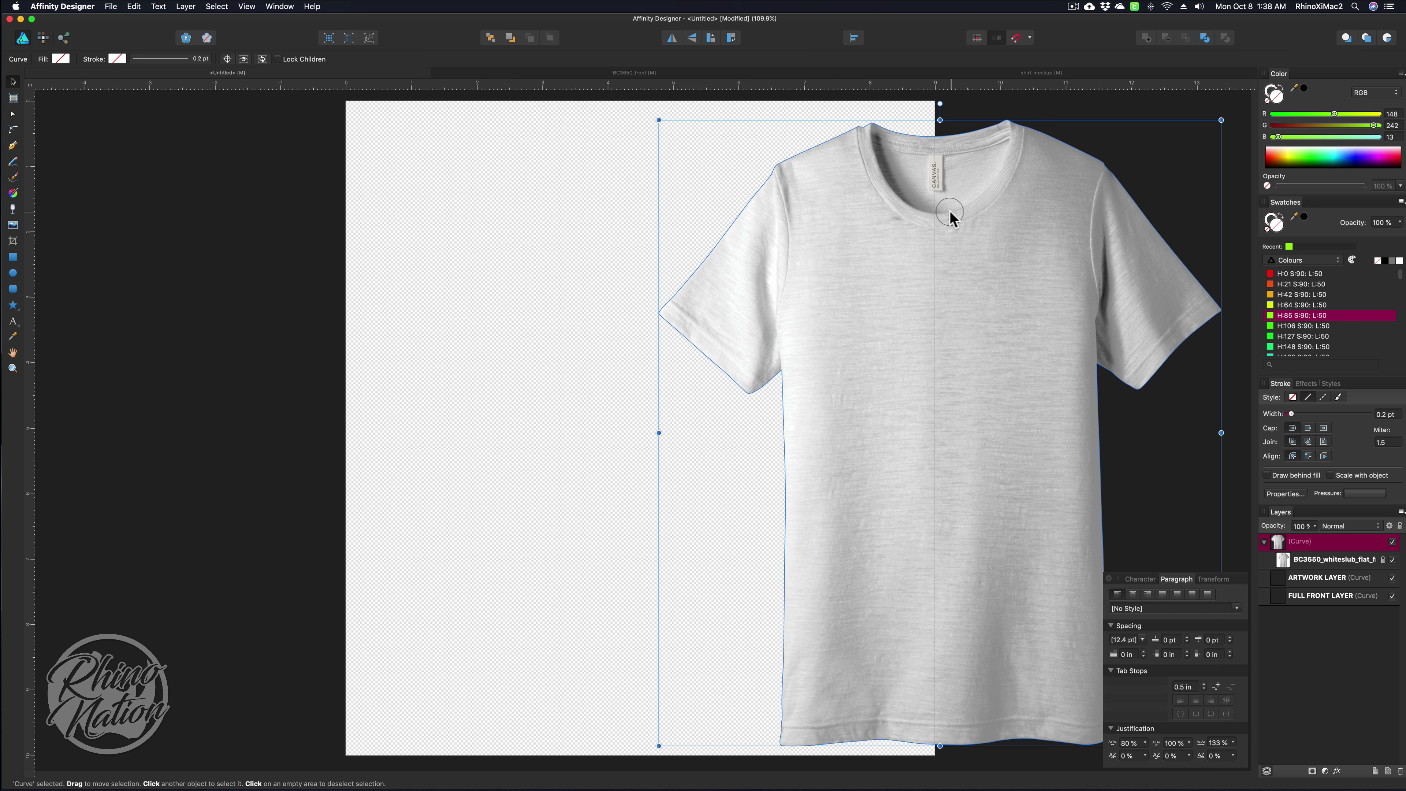
pyautogui.click(1138, 418)
pyautogui.moveTo(1329, 563)
pyautogui.mouseDown()
pyautogui.moveTo(1269, 551)
pyautogui.moveTo(1316, 559)
pyautogui.mouseUp()
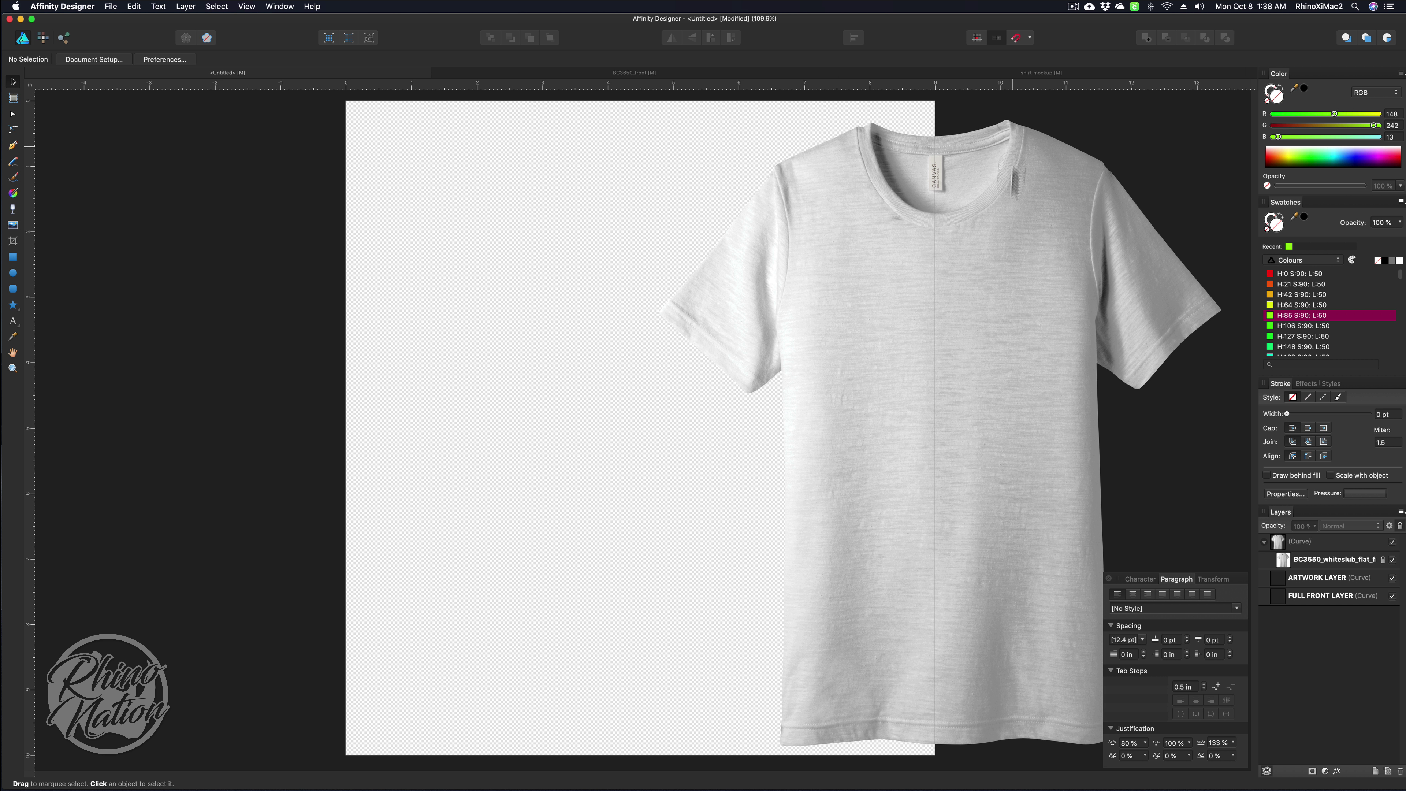
pyautogui.click(1314, 542)
pyautogui.moveTo(1000, 344); pyautogui.dragTo(702, 331)
pyautogui.click(1024, 459)
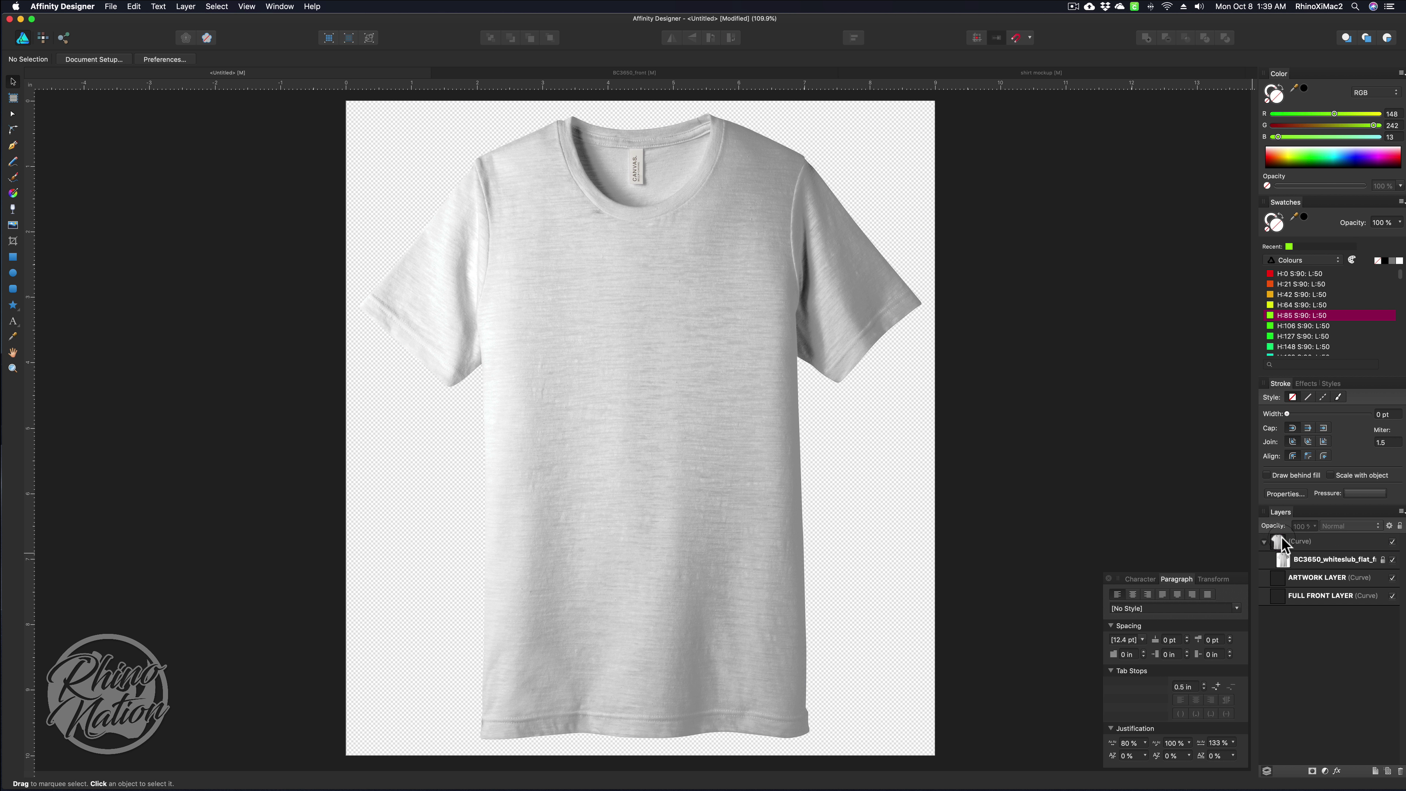
# - Duplicate the clipped shirt curve and move the copy beneath FULL FRONT LAYER in the layer stack
pyautogui.click(1264, 542)
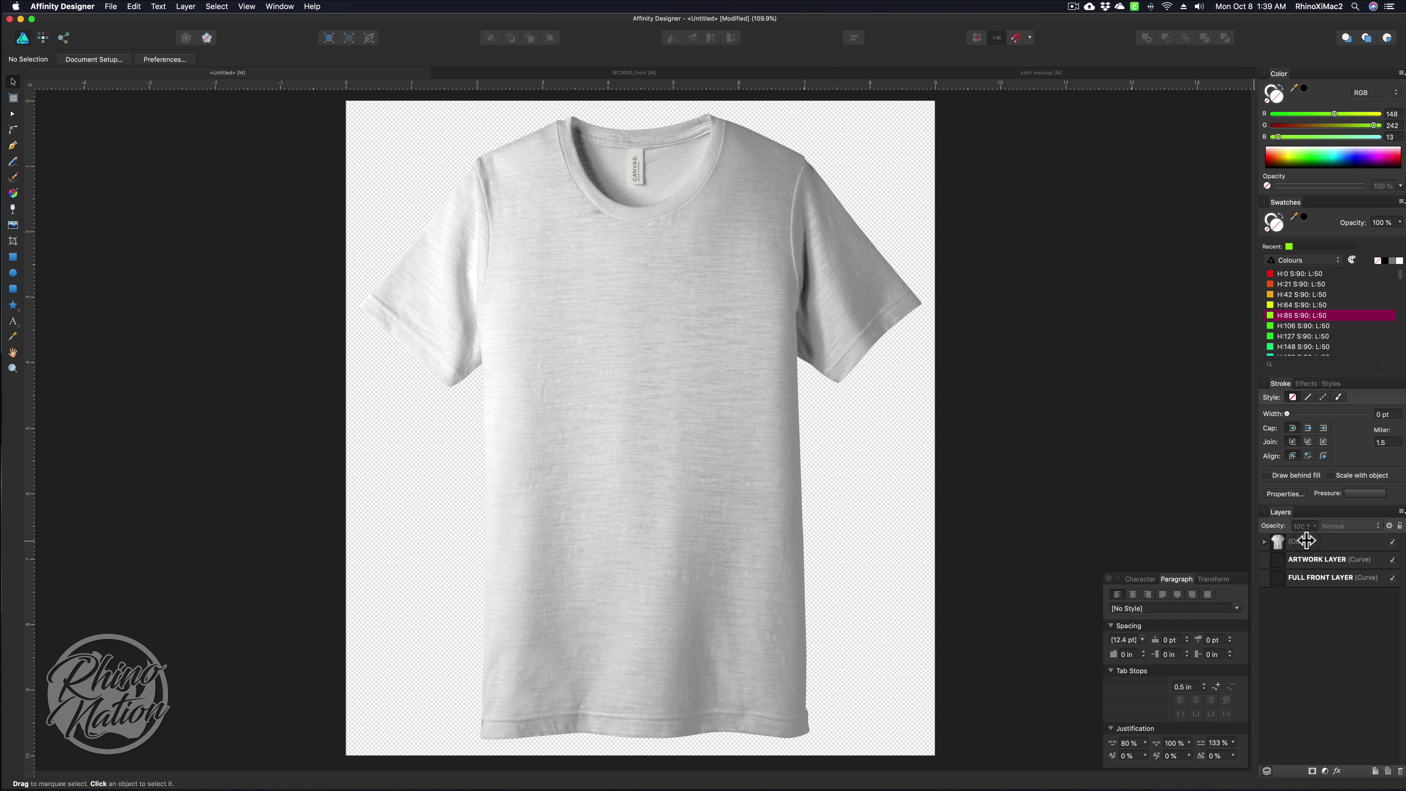
pyautogui.click(1301, 542)
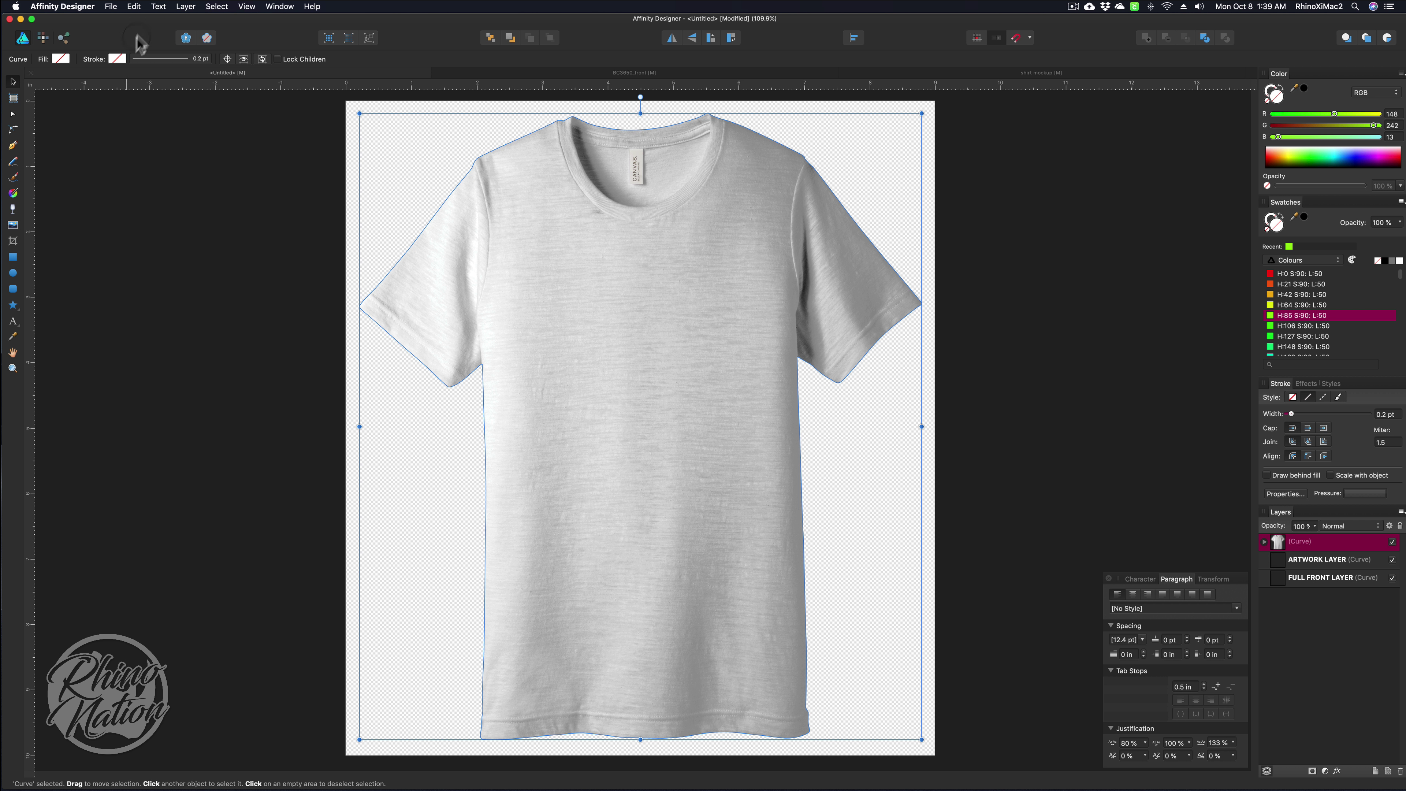
pyautogui.click(135, 7)
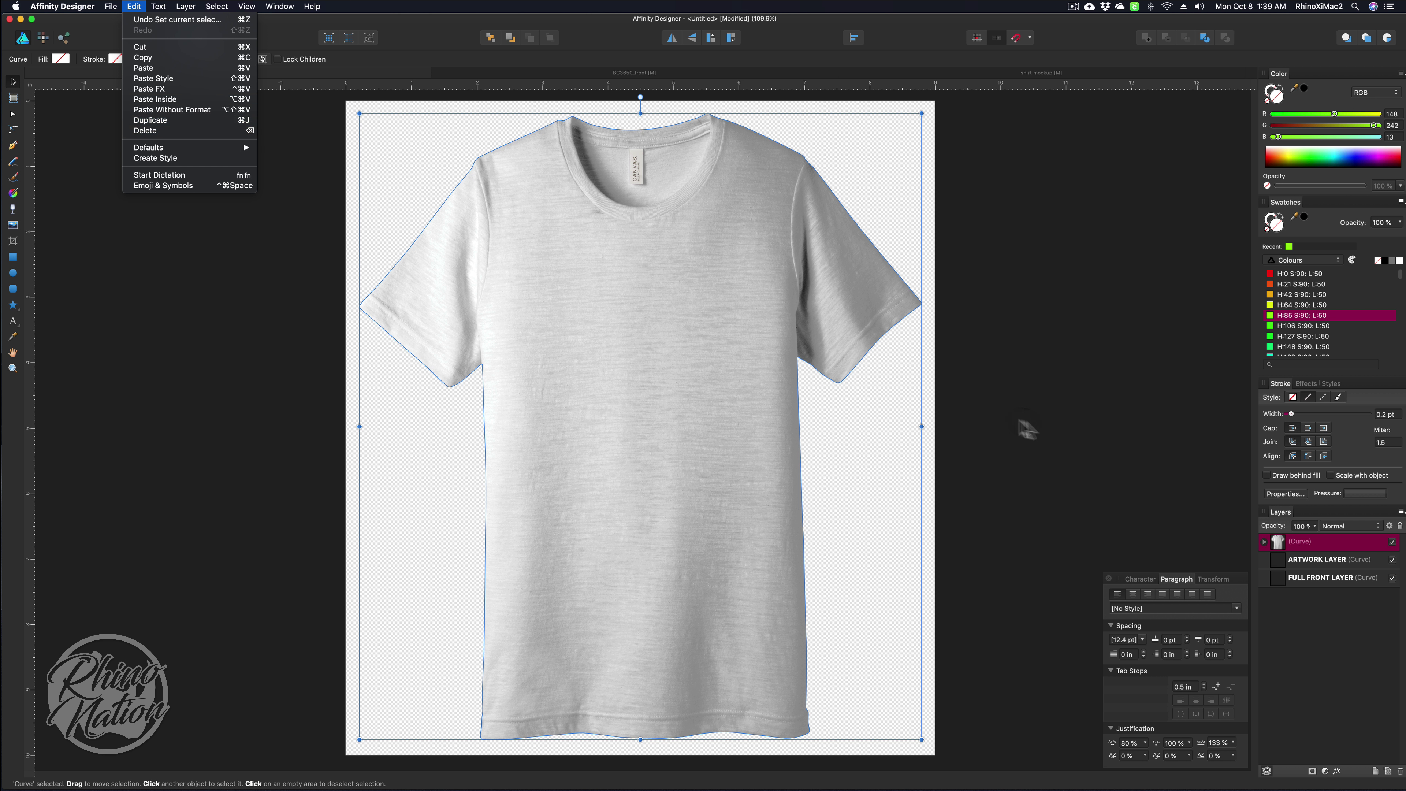
pyautogui.click(1051, 435)
pyautogui.press('super+j')
pyautogui.click(1306, 541)
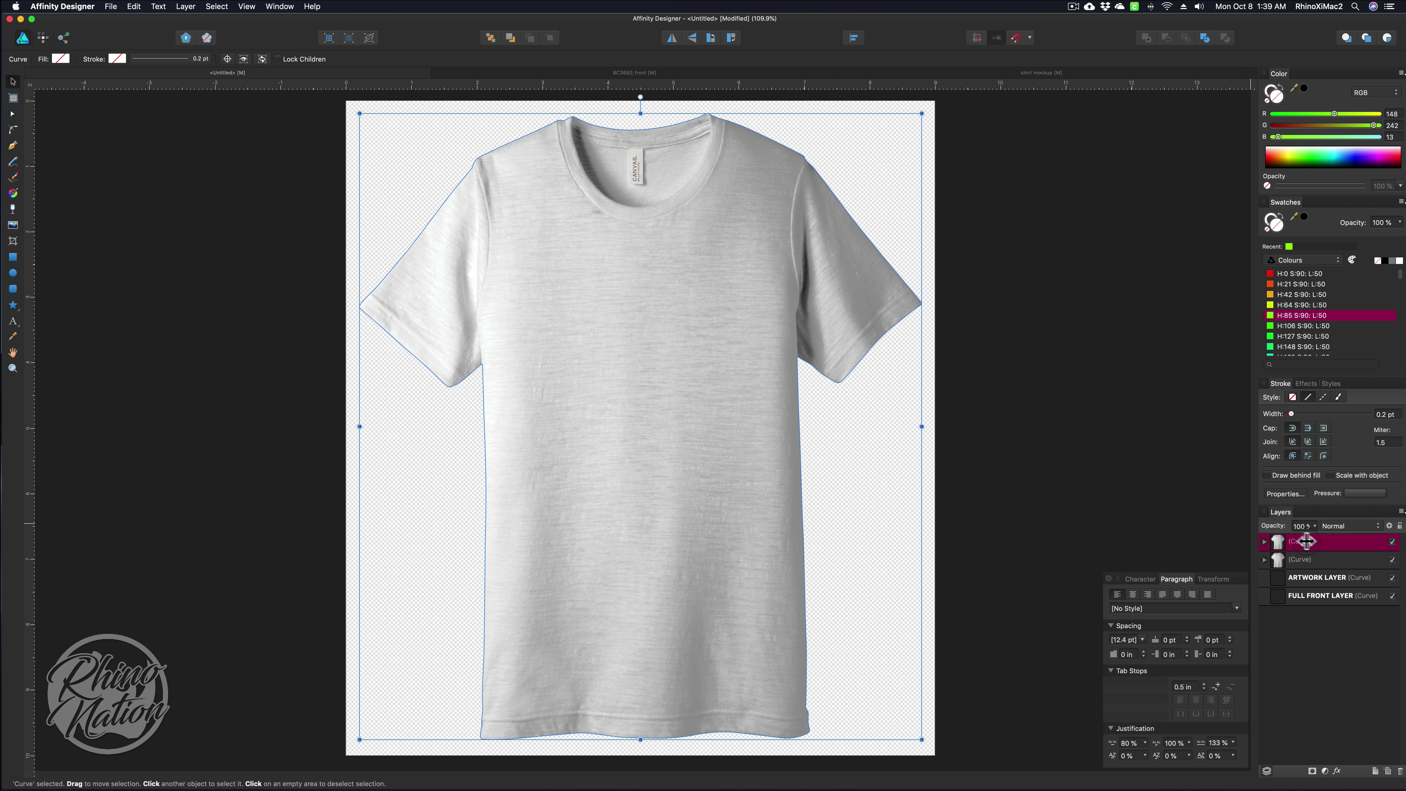
pyautogui.moveTo(1307, 541); pyautogui.dragTo(1279, 603)
pyautogui.doubleClick(1277, 600)
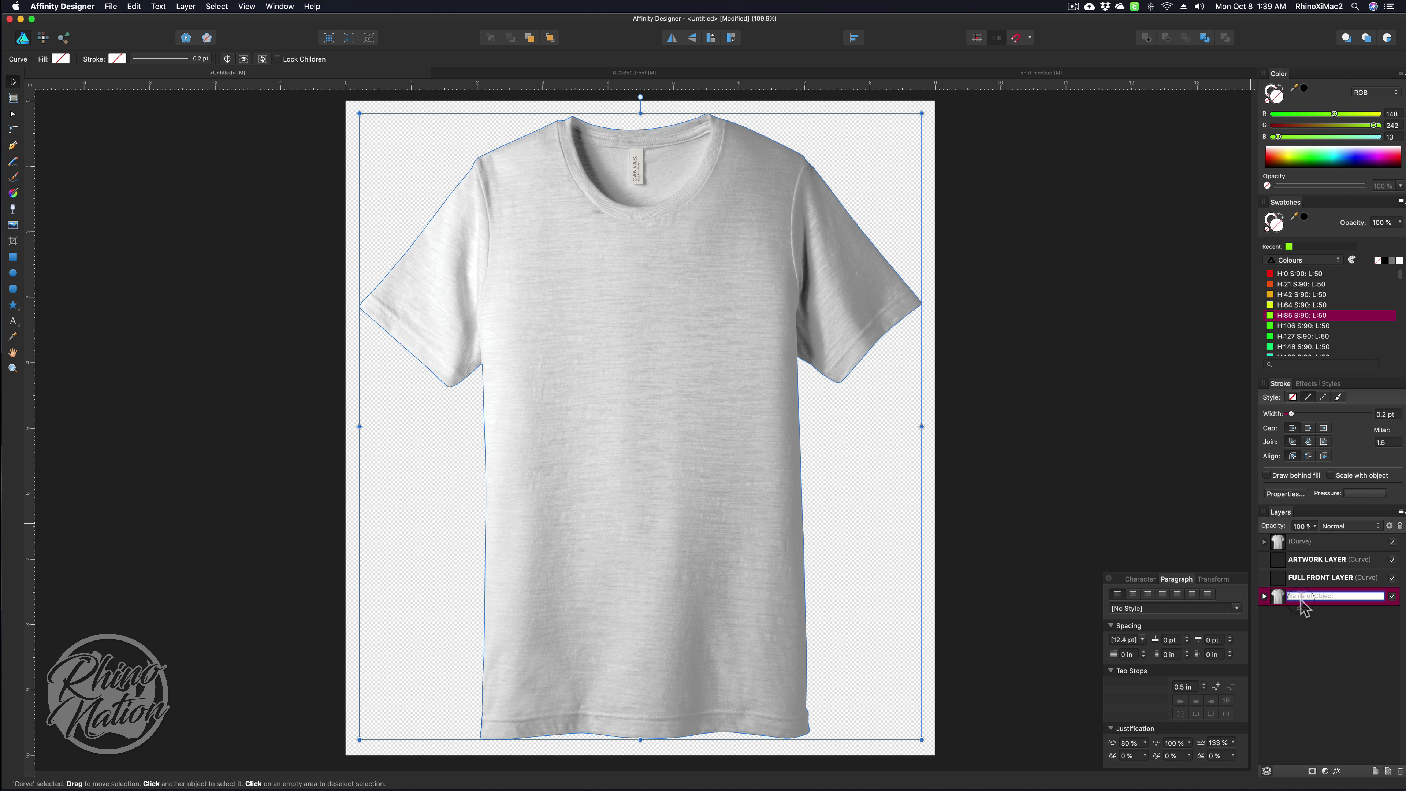
pyautogui.click(1281, 621)
# - Rasterize the bottommost copy of the clipped shirt into a pixel layer
pyautogui.click(1303, 596)
pyautogui.rightClick(1302, 595)
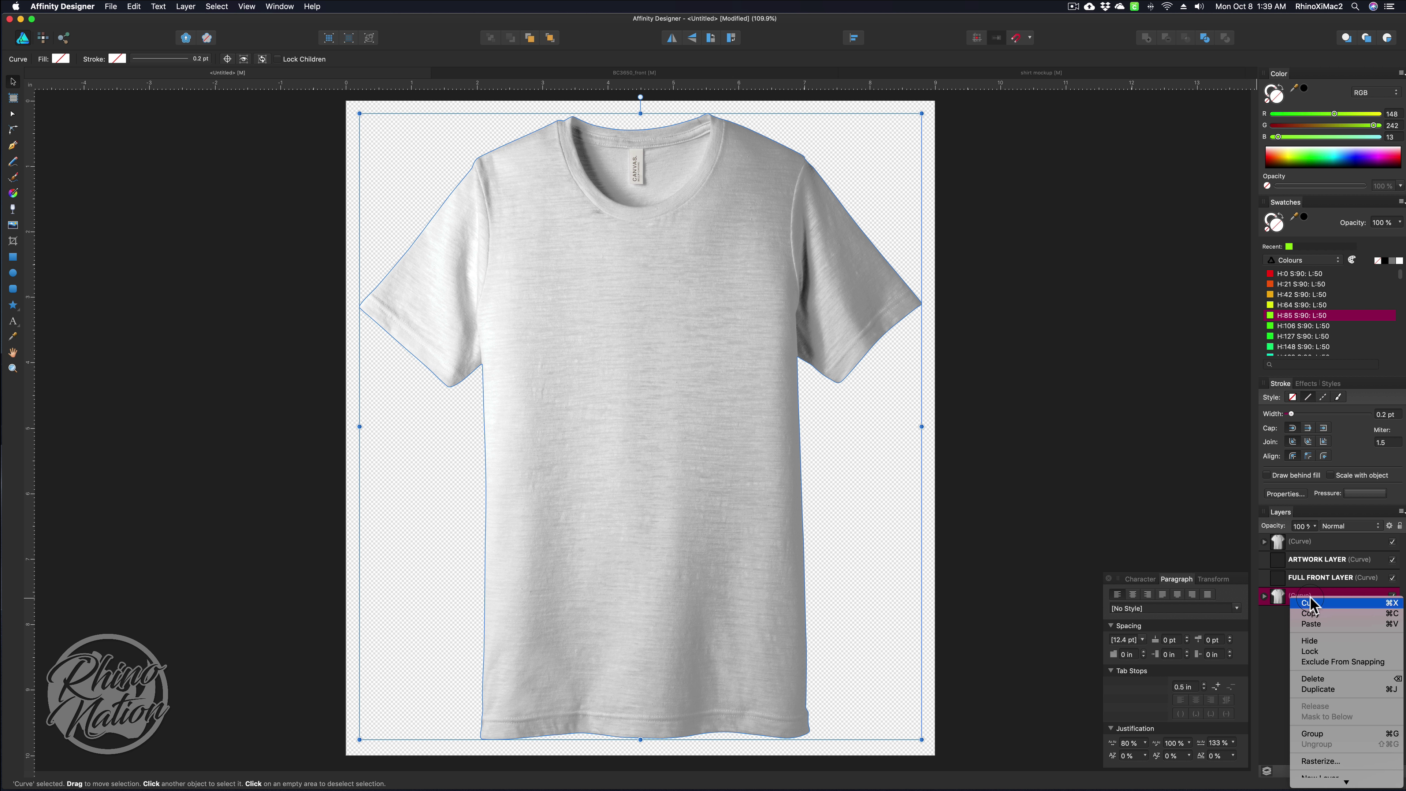
pyautogui.click(1274, 629)
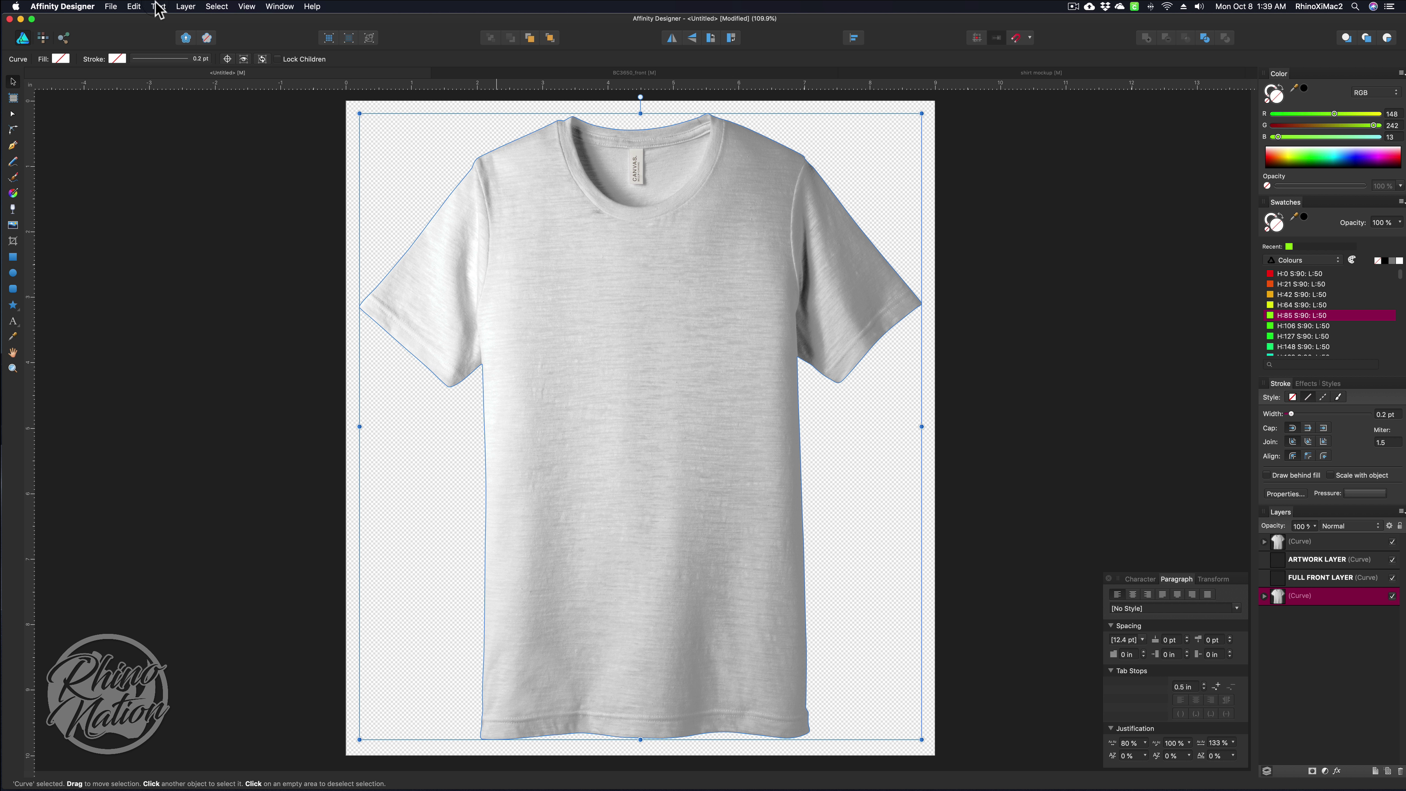
pyautogui.click(185, 6)
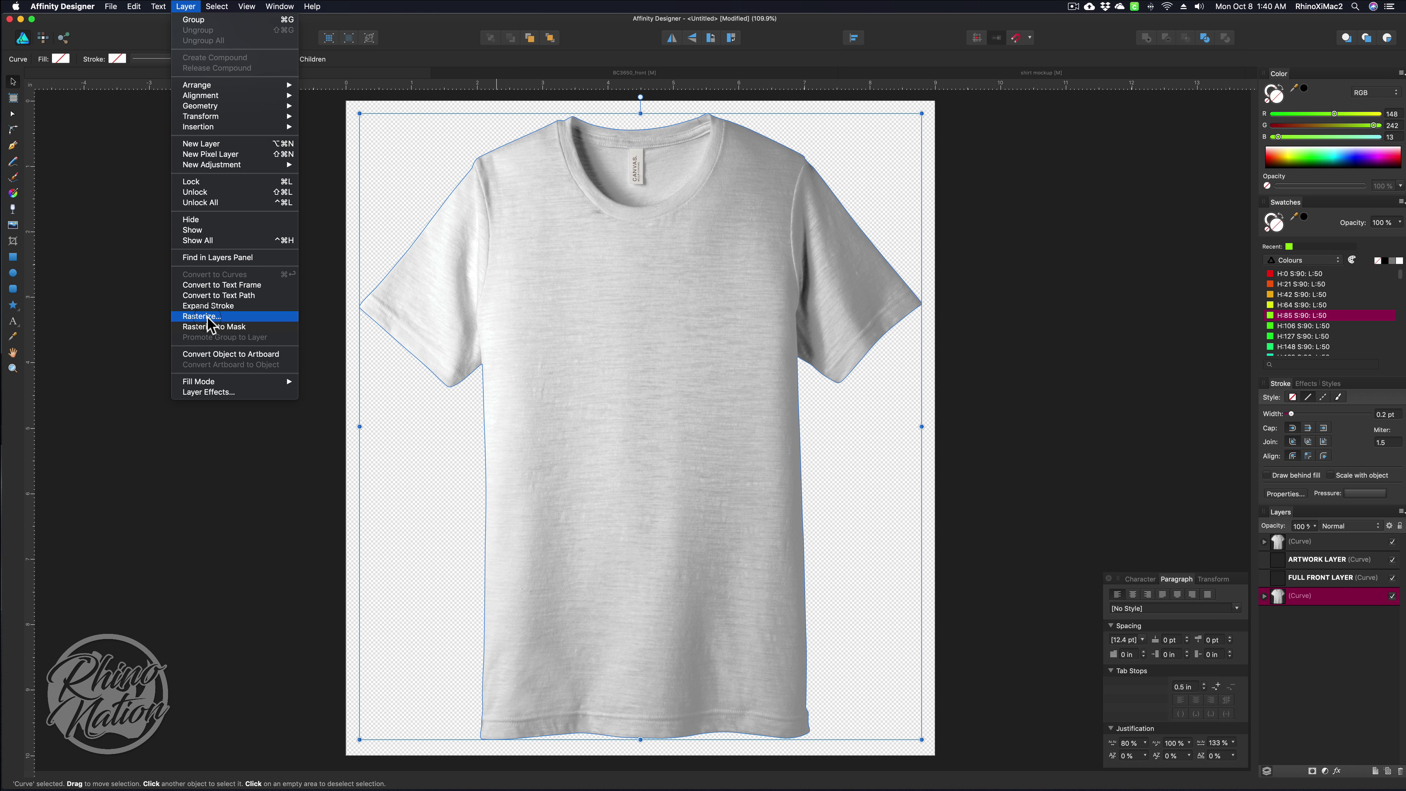
pyautogui.press('Escape')
pyautogui.click(1036, 393)
pyautogui.rightClick(1302, 596)
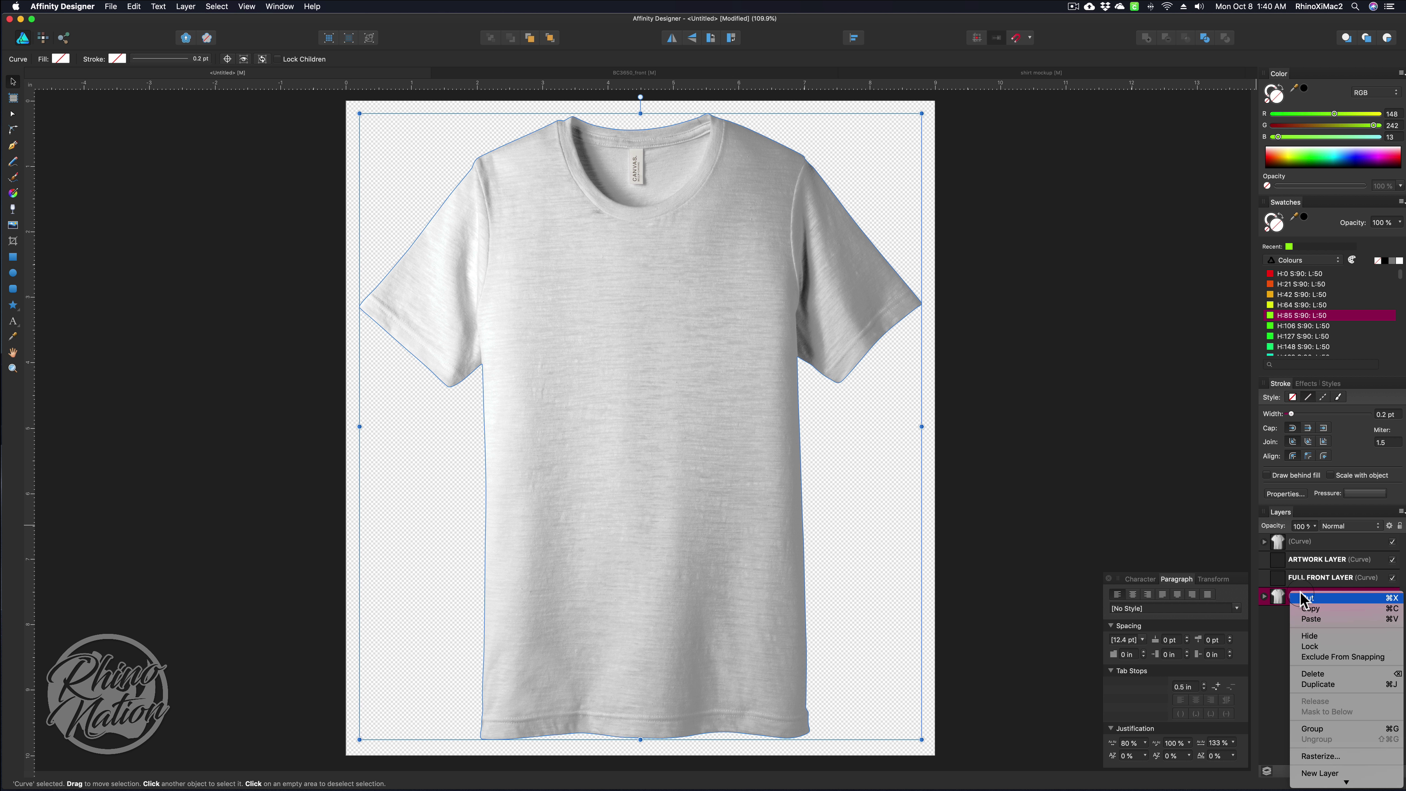
pyautogui.click(1278, 623)
pyautogui.rightClick(1318, 596)
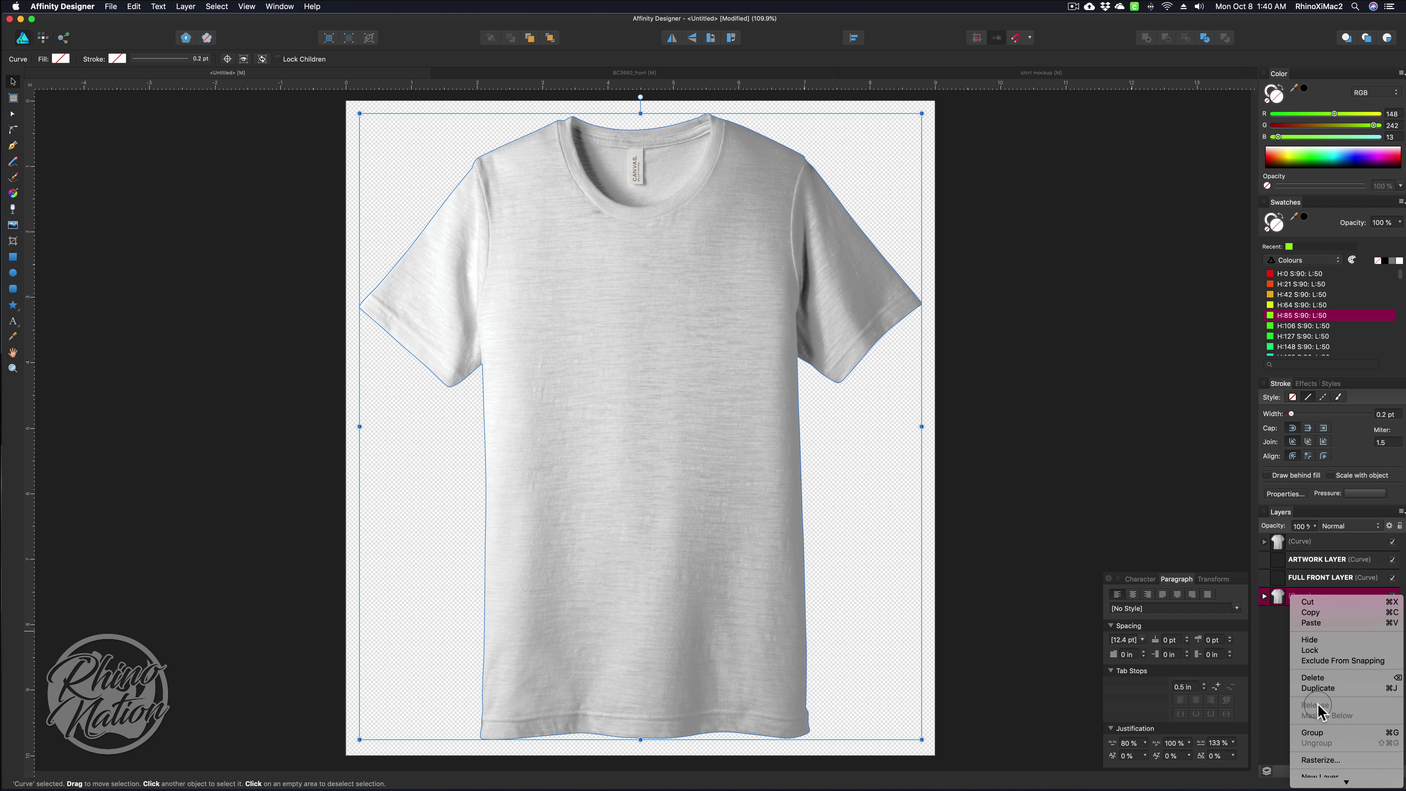
pyautogui.click(1306, 721)
pyautogui.click(1309, 725)
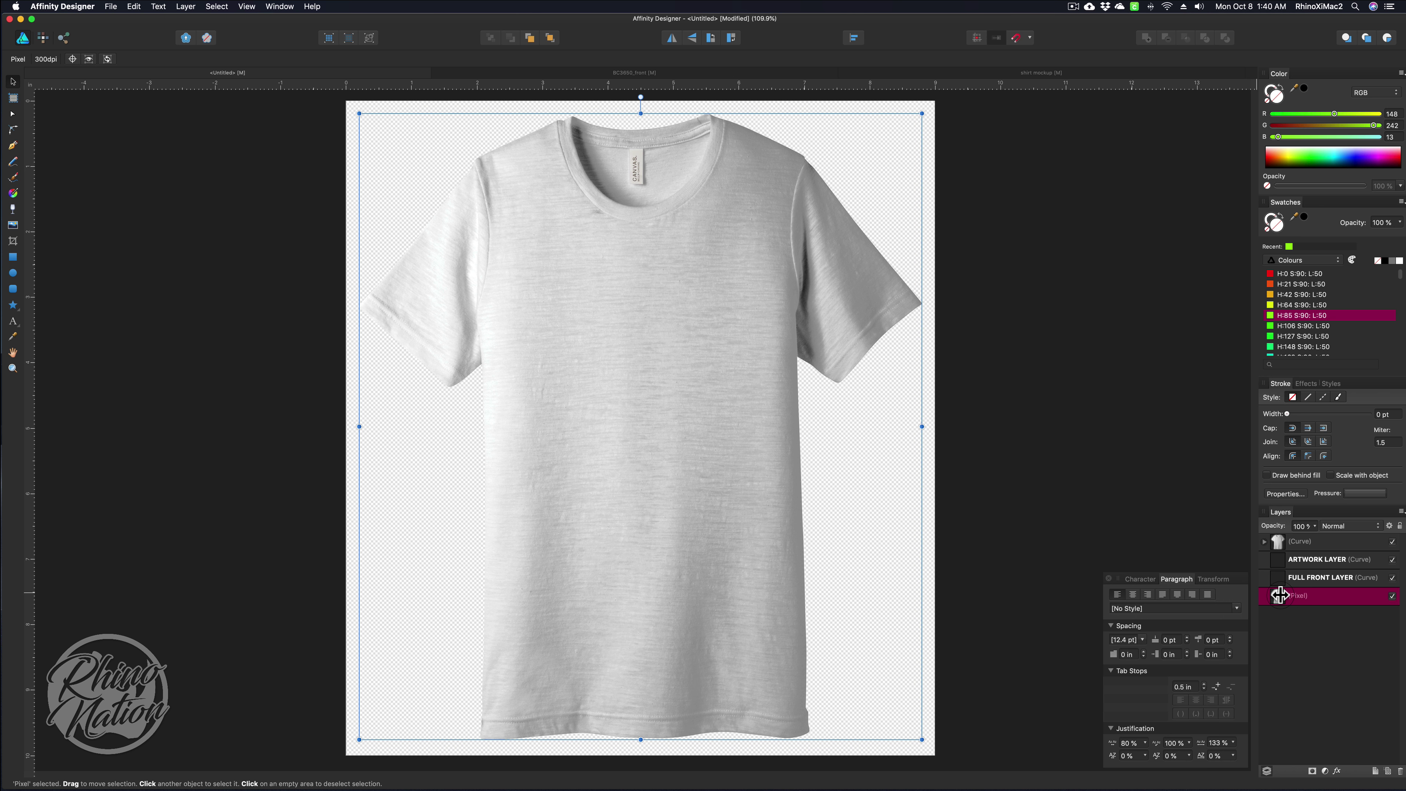
# - Duplicate the rasterized shirt layer and rename the lower of the two COLOR CHANGE
pyautogui.press('super+j')
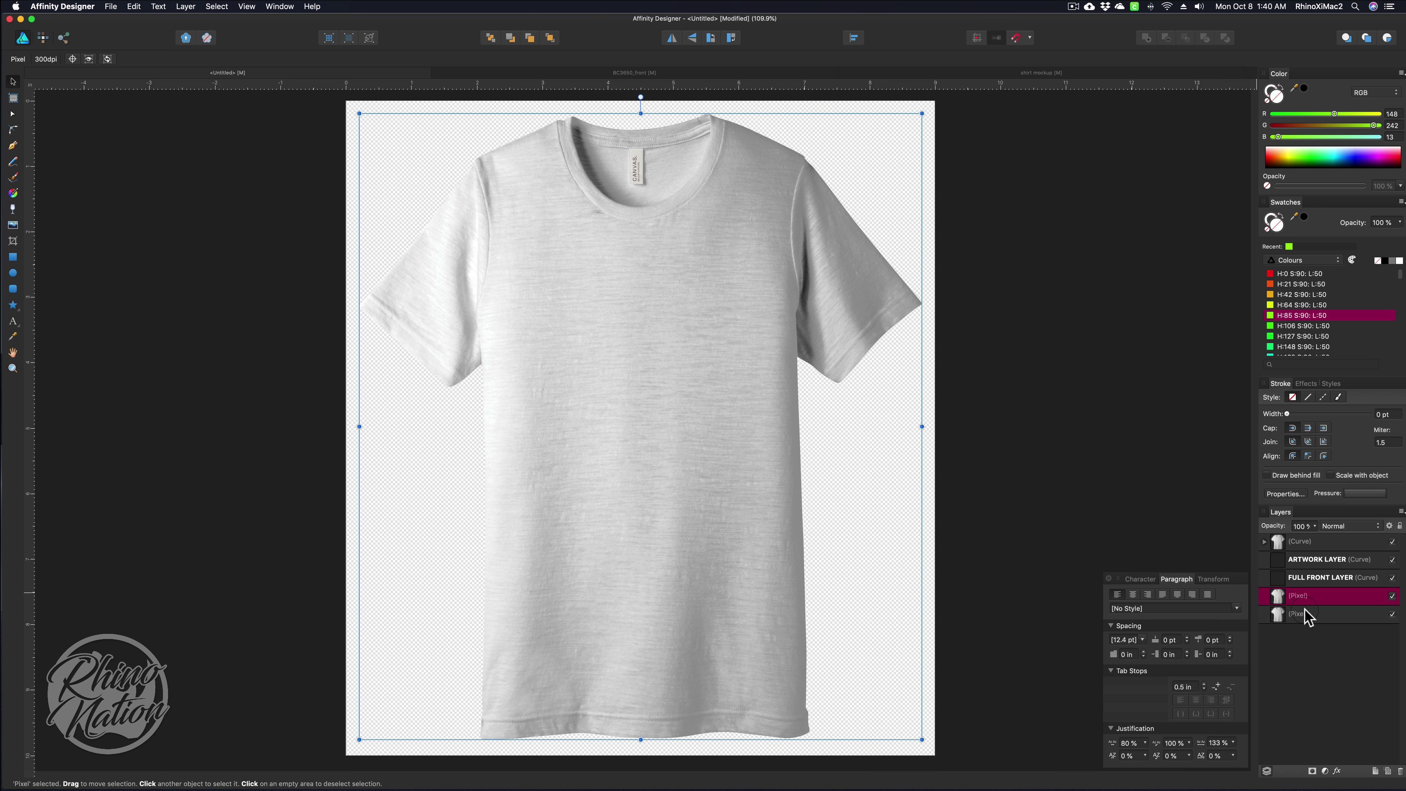
pyautogui.click(1305, 615)
pyautogui.click(1302, 615)
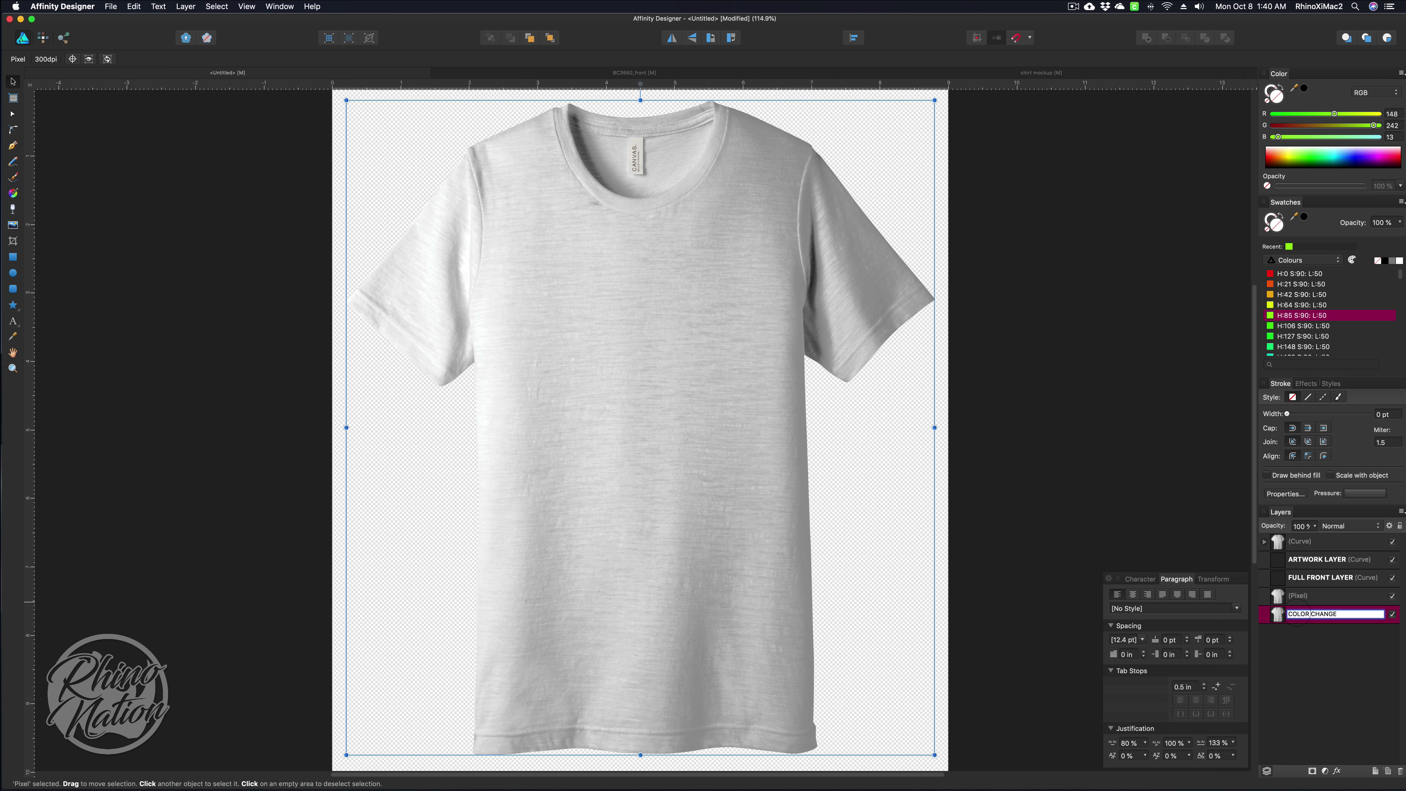
pyautogui.press('Return')
# - Rename the pixel shirt layer directly above COLOR CHANGE as COLOR
pyautogui.click(1298, 595)
pyautogui.click(1298, 595)
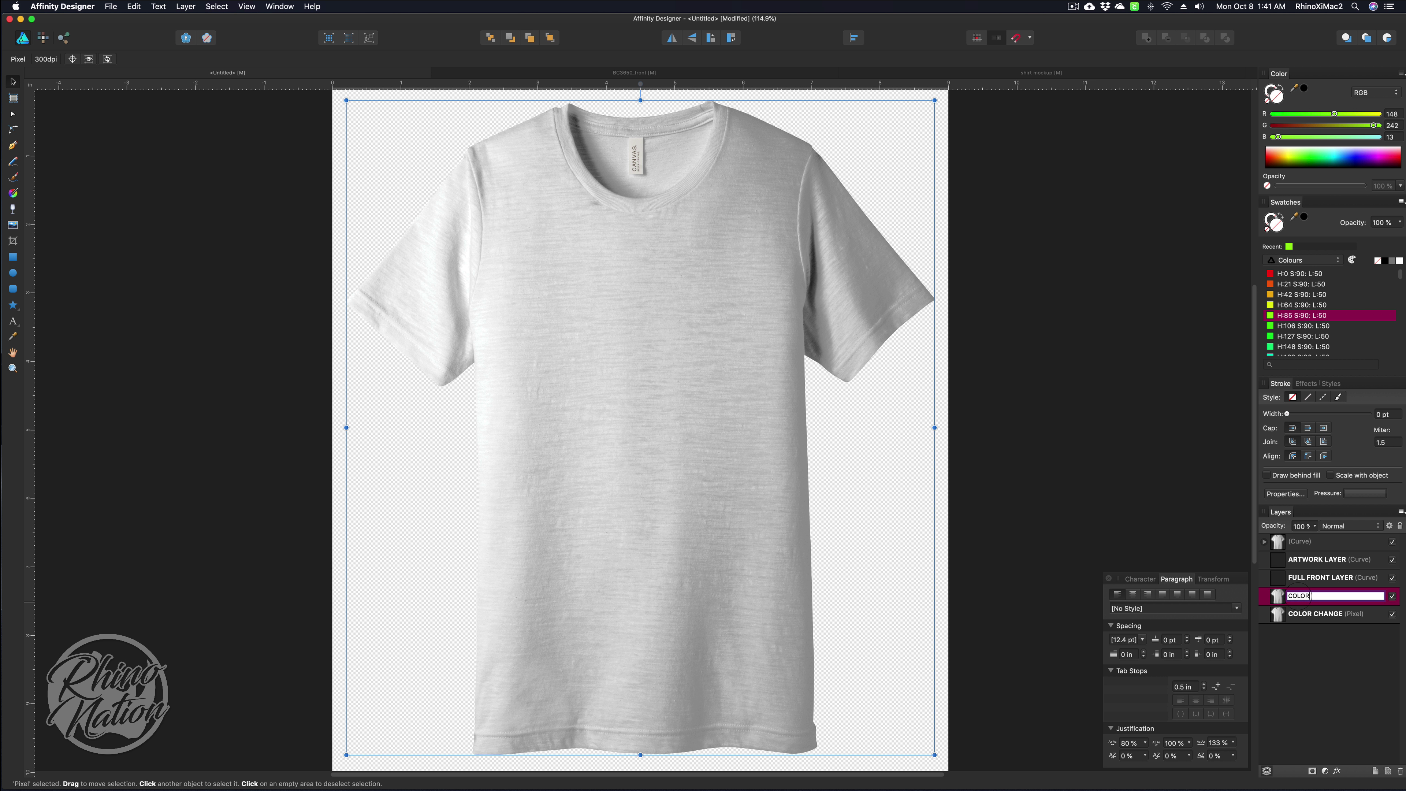
pyautogui.write('COLOR')
# - Enable a Color Overlay layer effect on COLOR CHANGE and keep its blend mode at Normal
pyautogui.click(1333, 614)
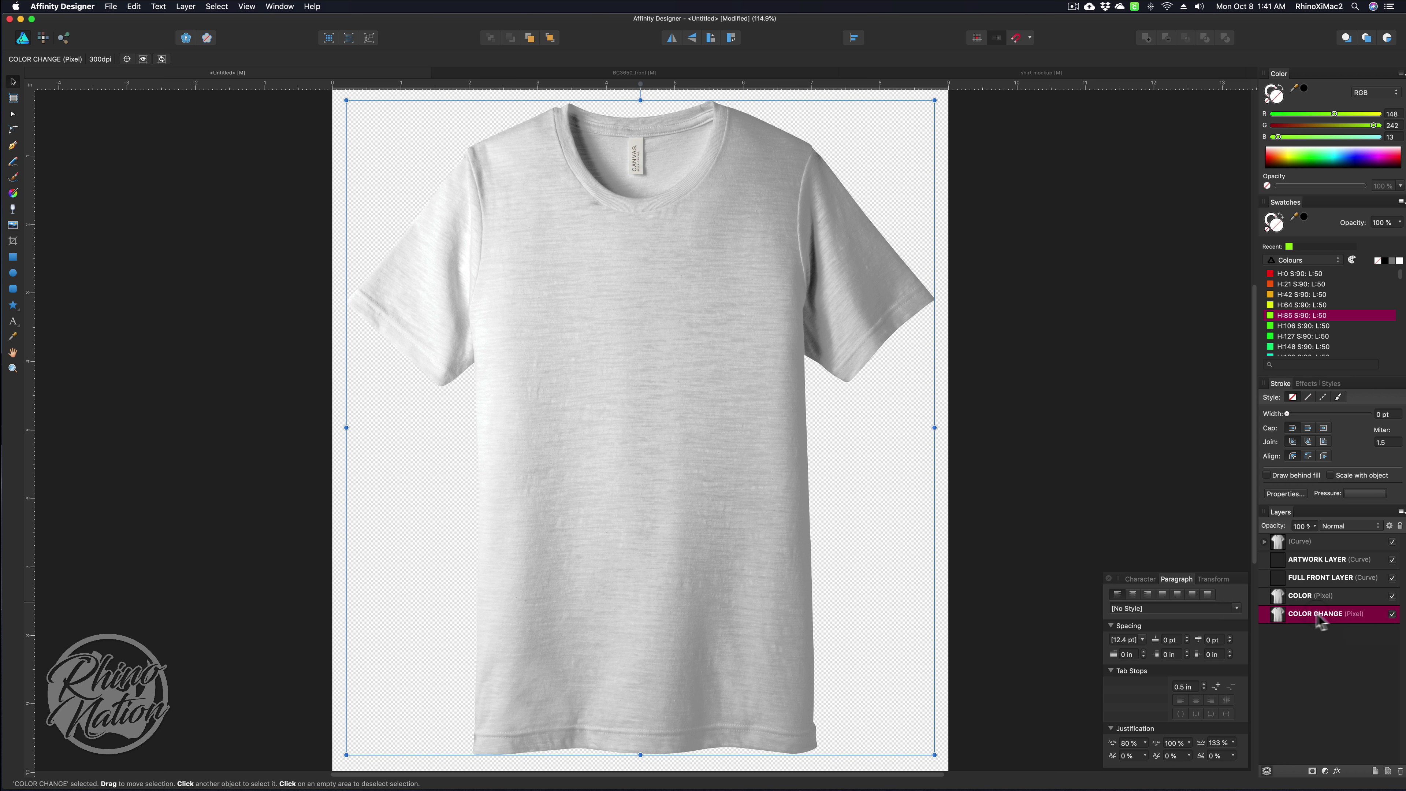
pyautogui.click(1342, 774)
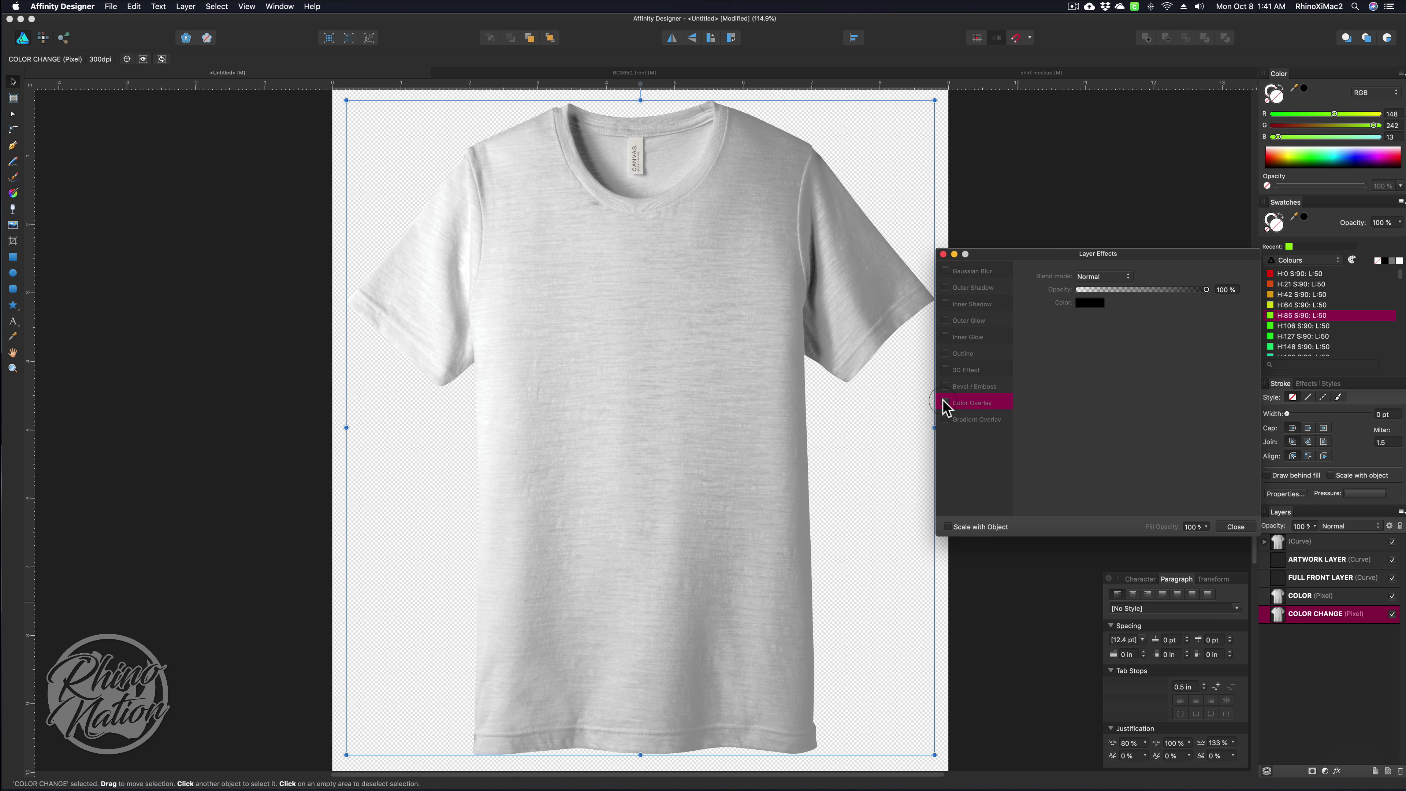
pyautogui.click(945, 403)
pyautogui.click(970, 387)
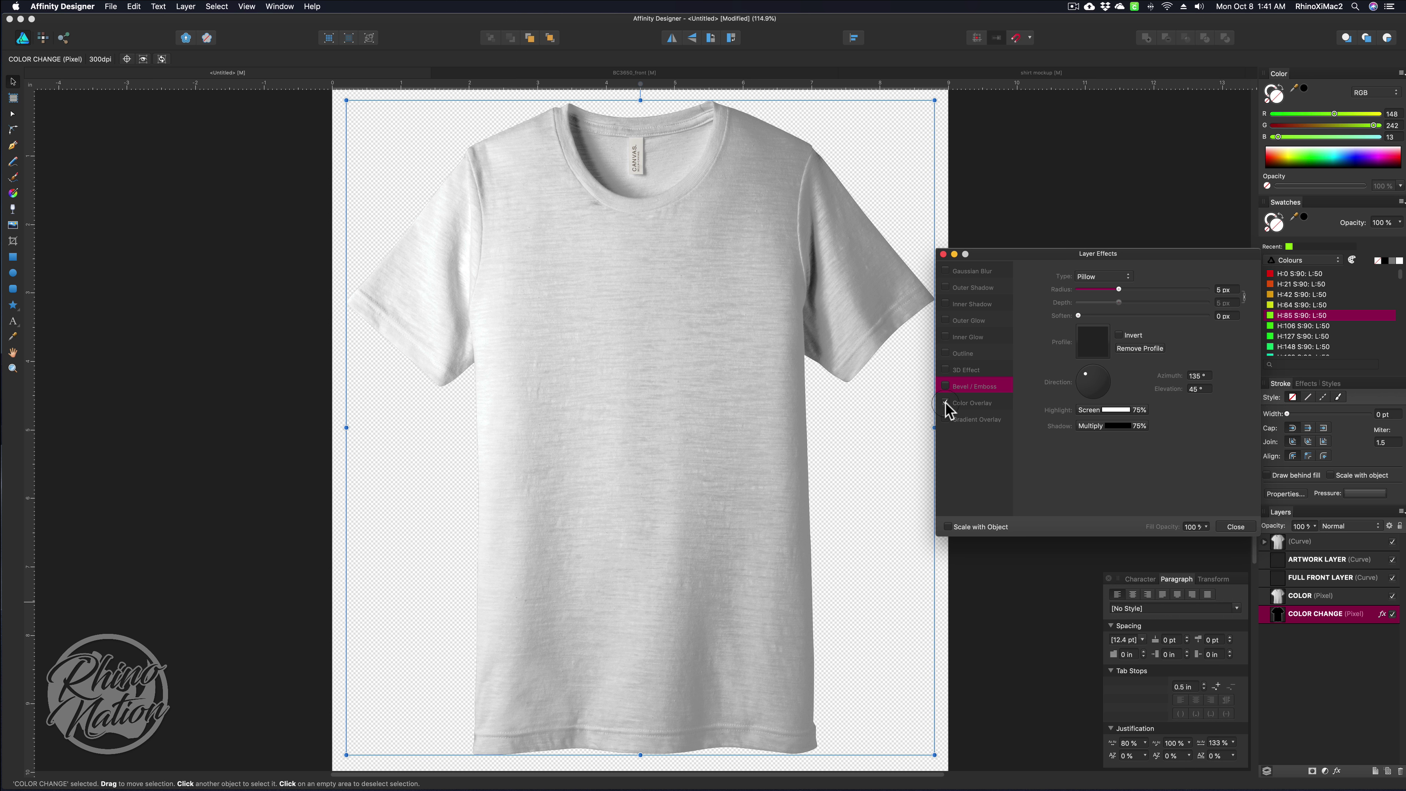
pyautogui.click(978, 405)
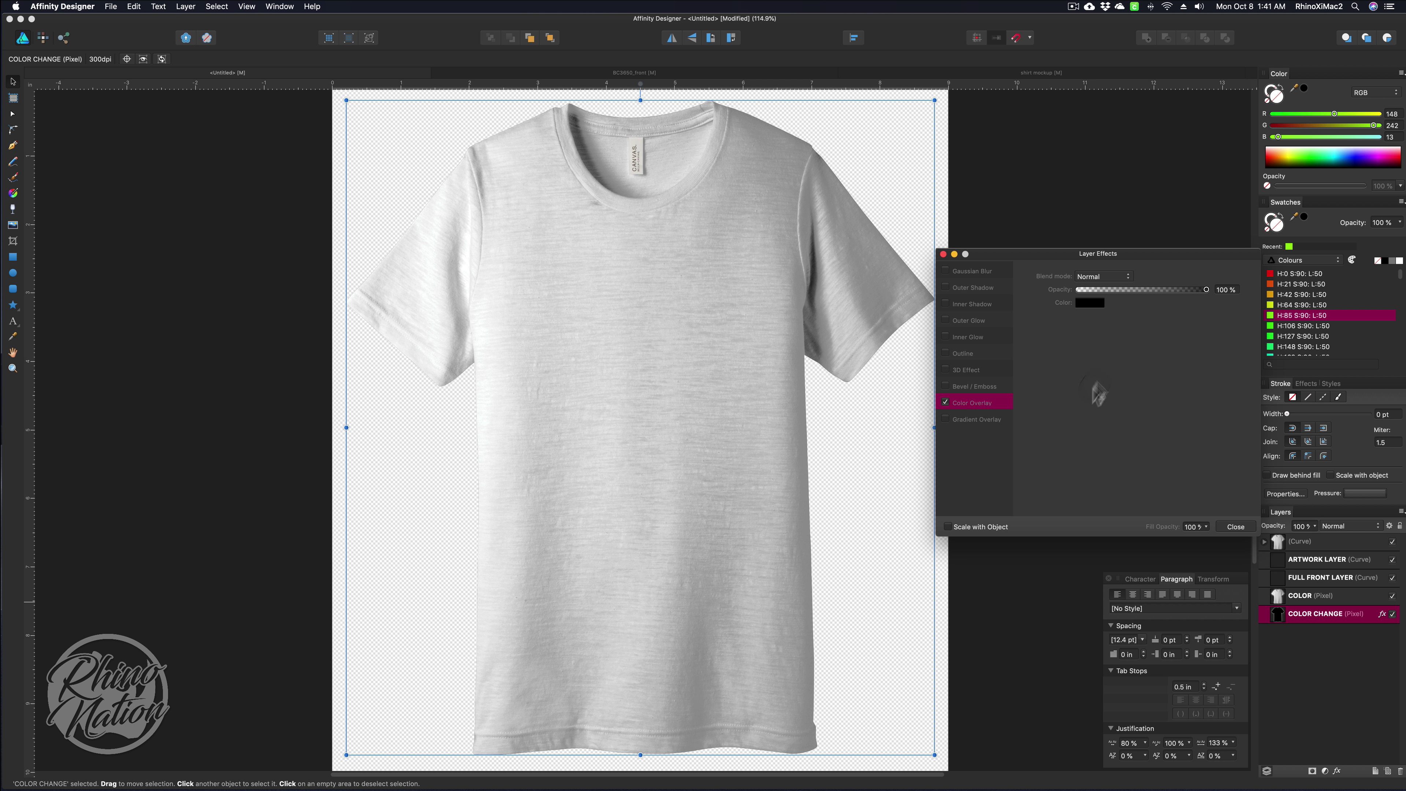
pyautogui.click(1091, 299)
pyautogui.click(1098, 278)
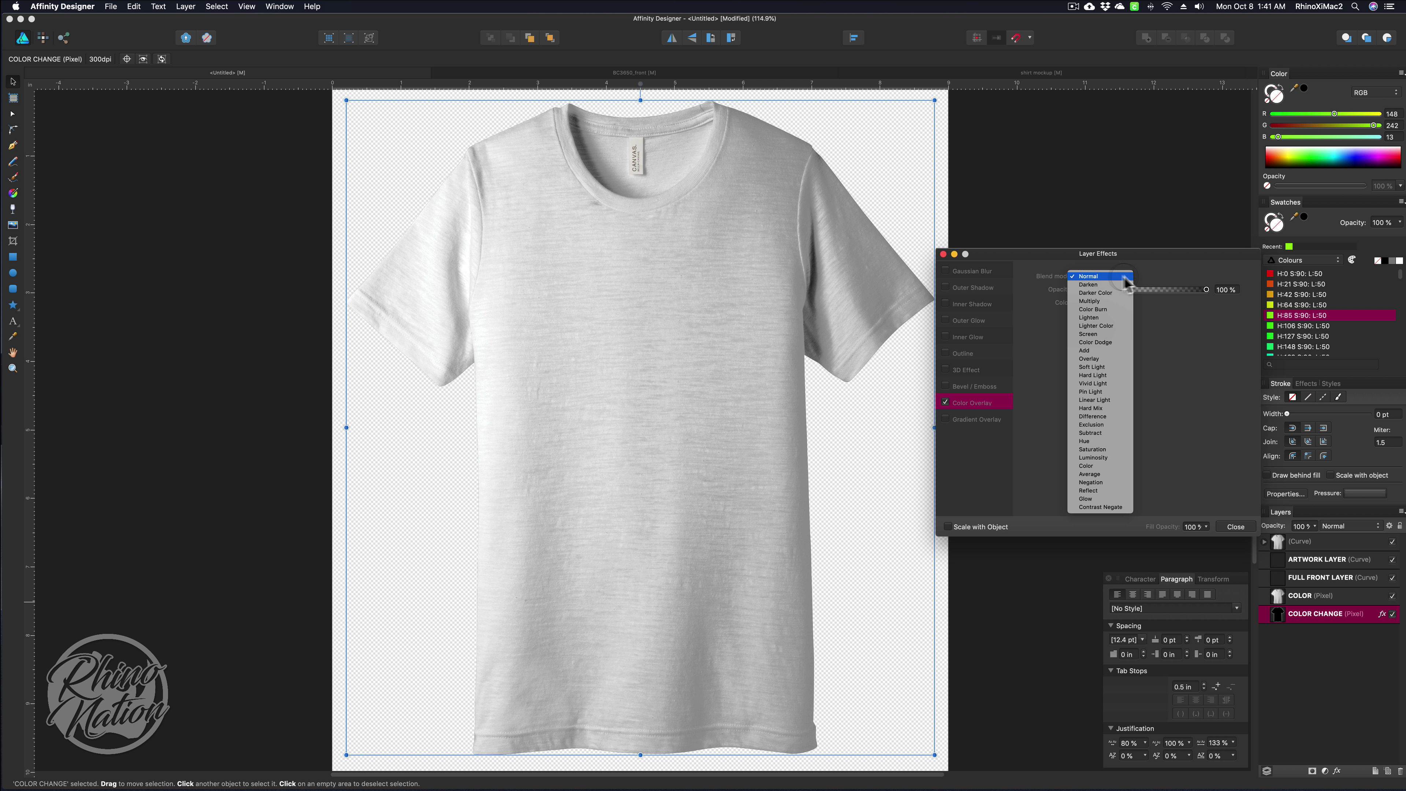
pyautogui.click(1099, 276)
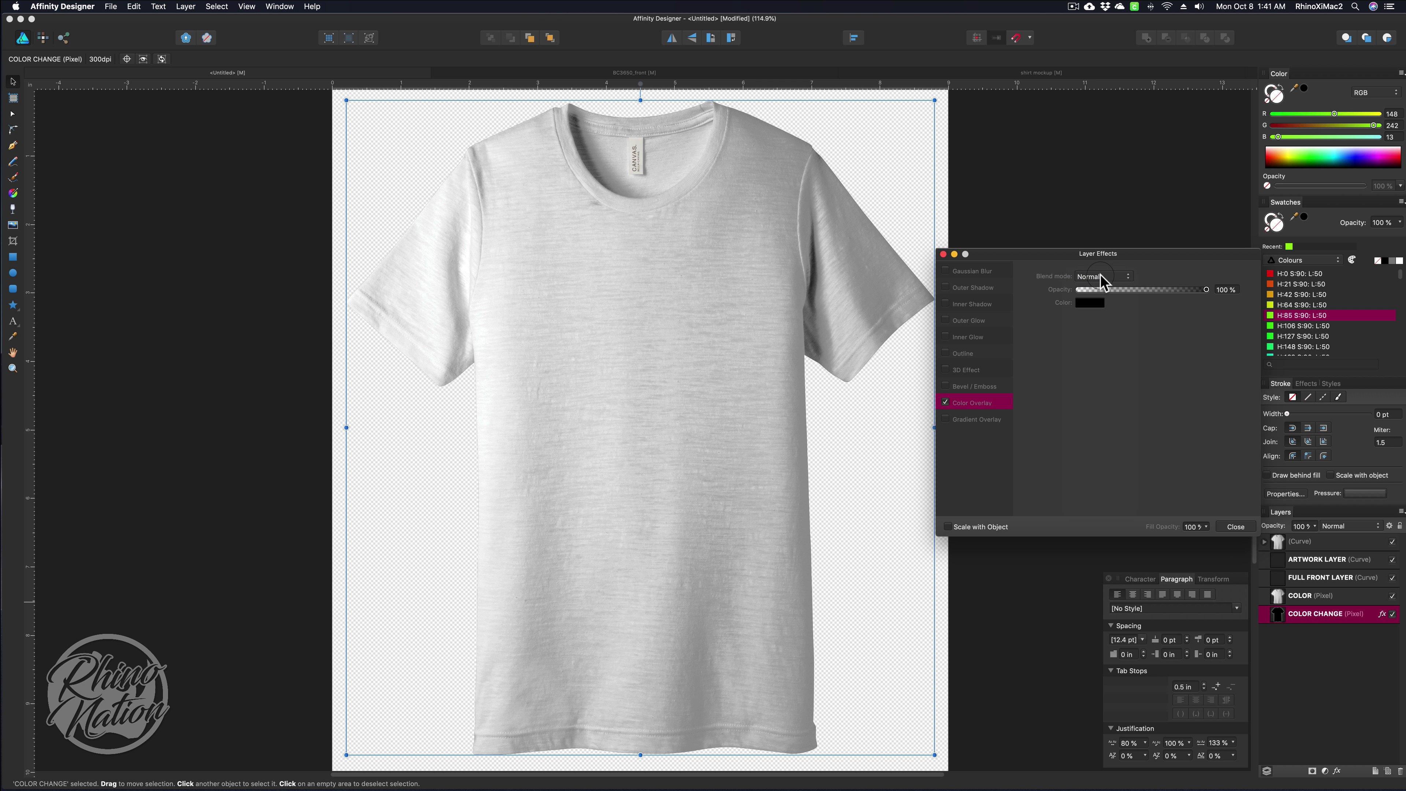
# - Set the Color Overlay of COLOR CHANGE to the blue PANTONE 293 C swatch and close the layer effects
pyautogui.click(1086, 303)
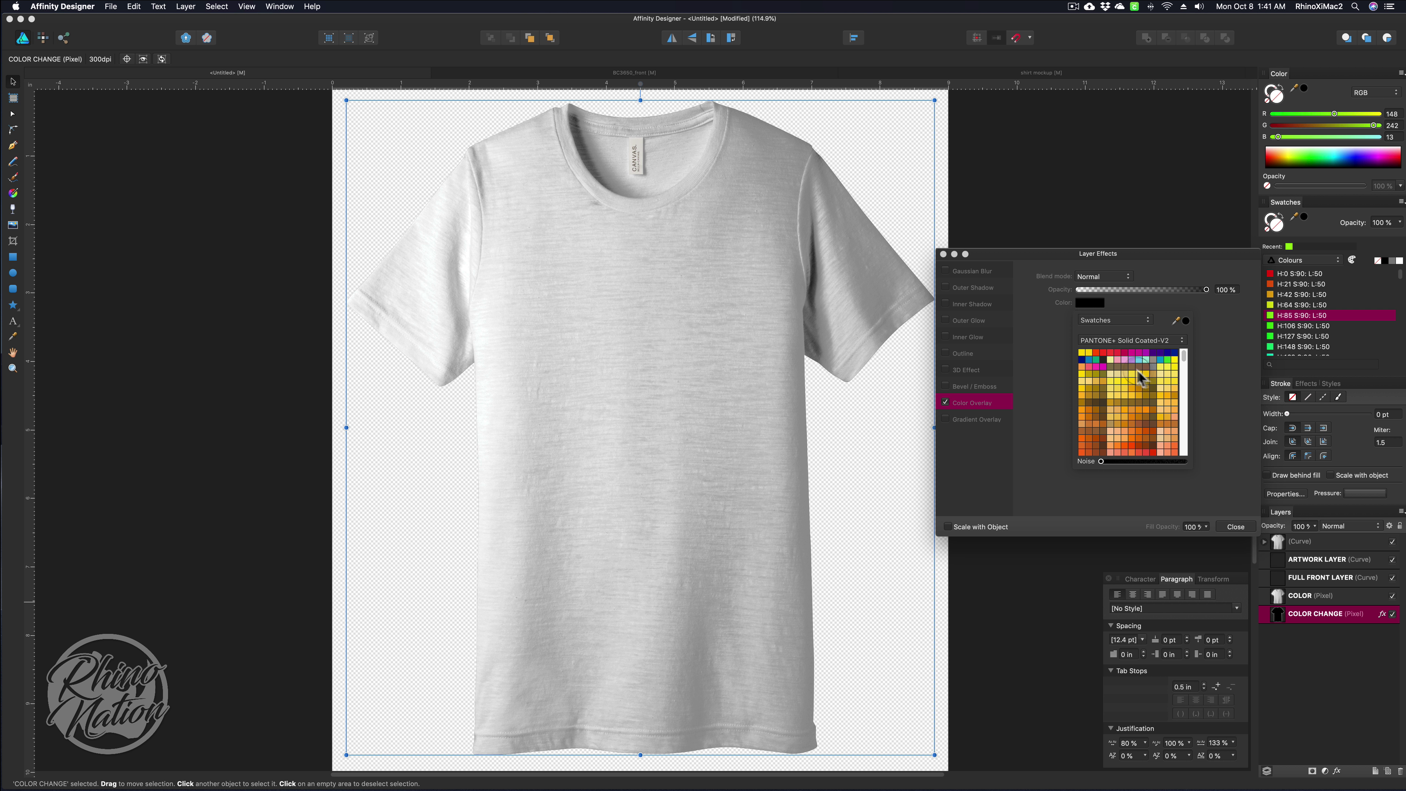
pyautogui.scroll(-3, 1137, 406)
pyautogui.scroll(-5, 1137, 406)
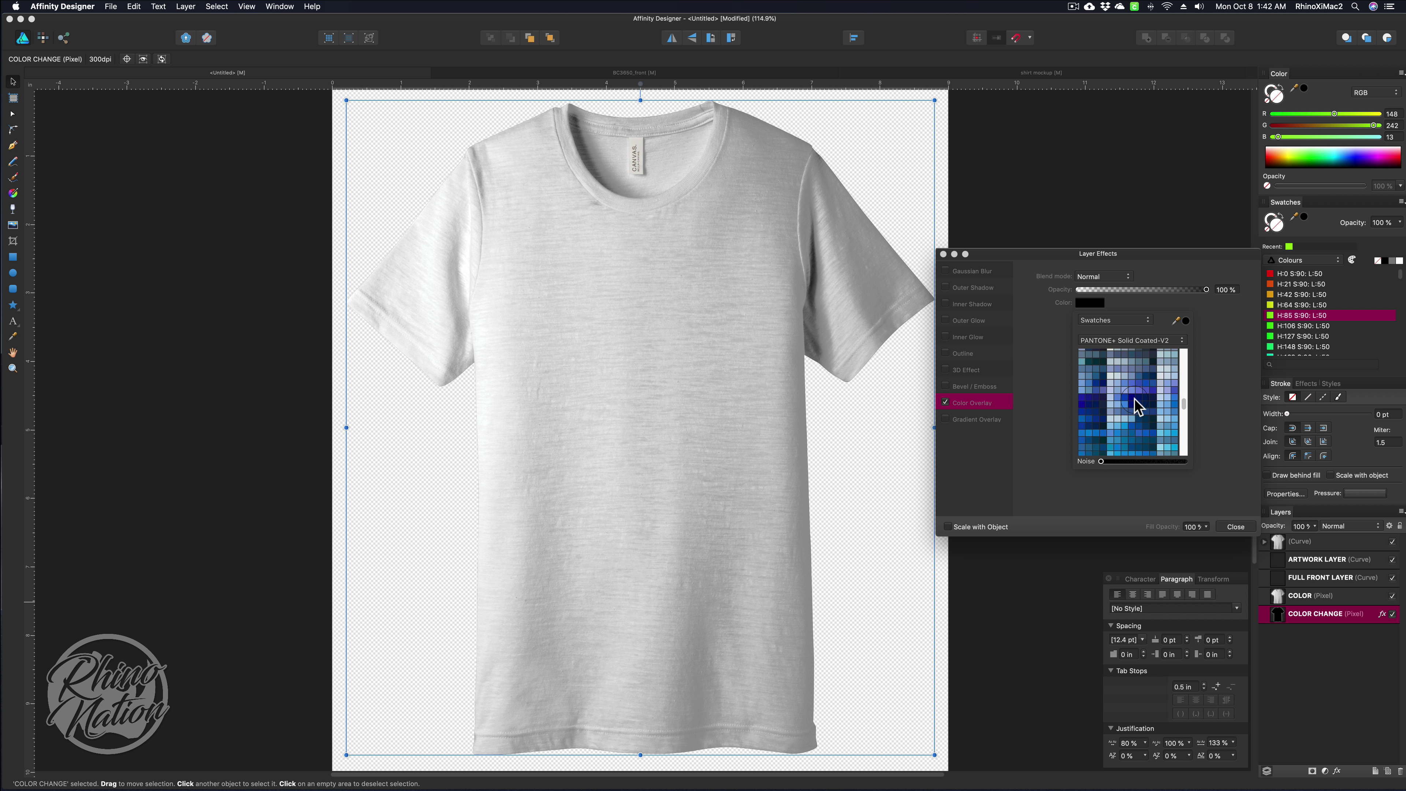
pyautogui.scroll(-1, 1086, 424)
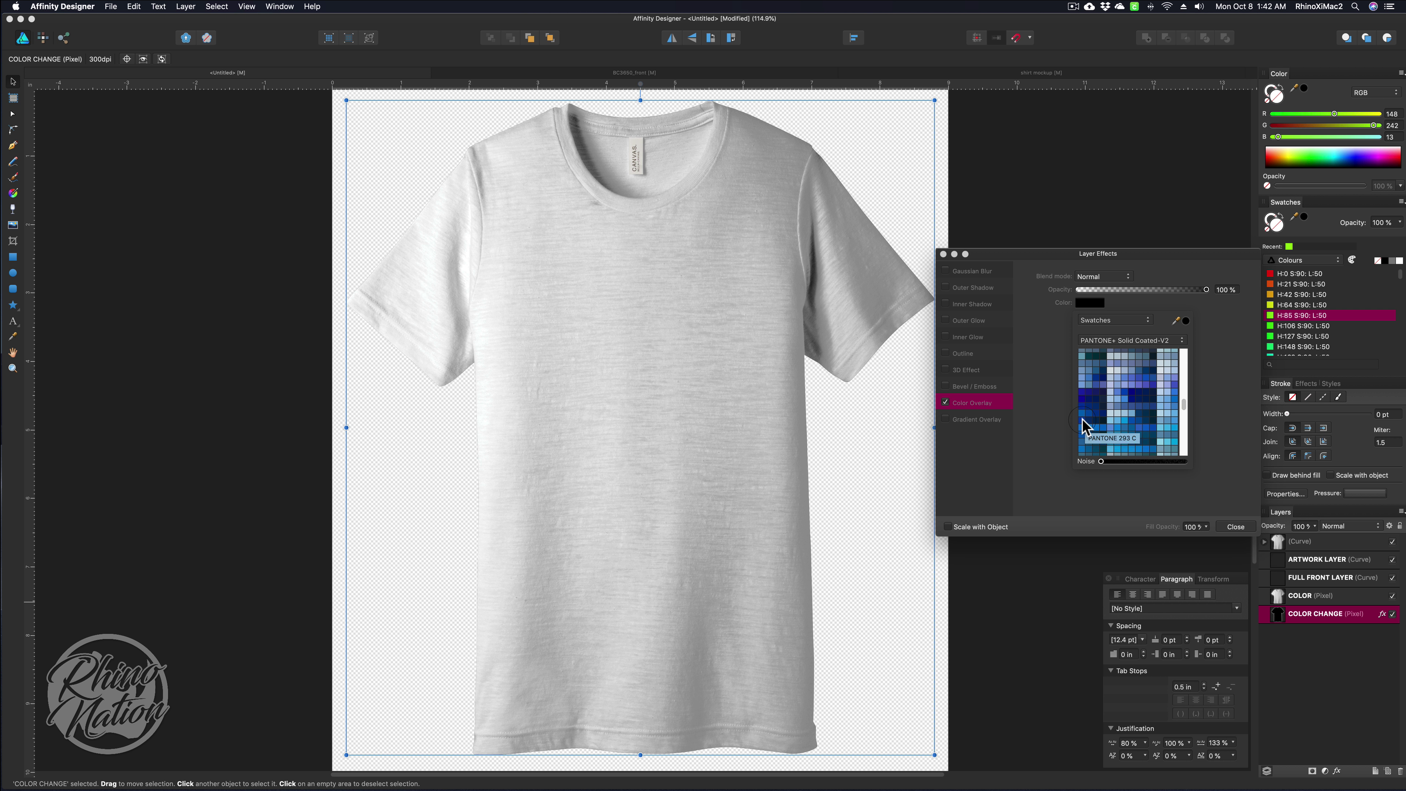
pyautogui.click(1084, 426)
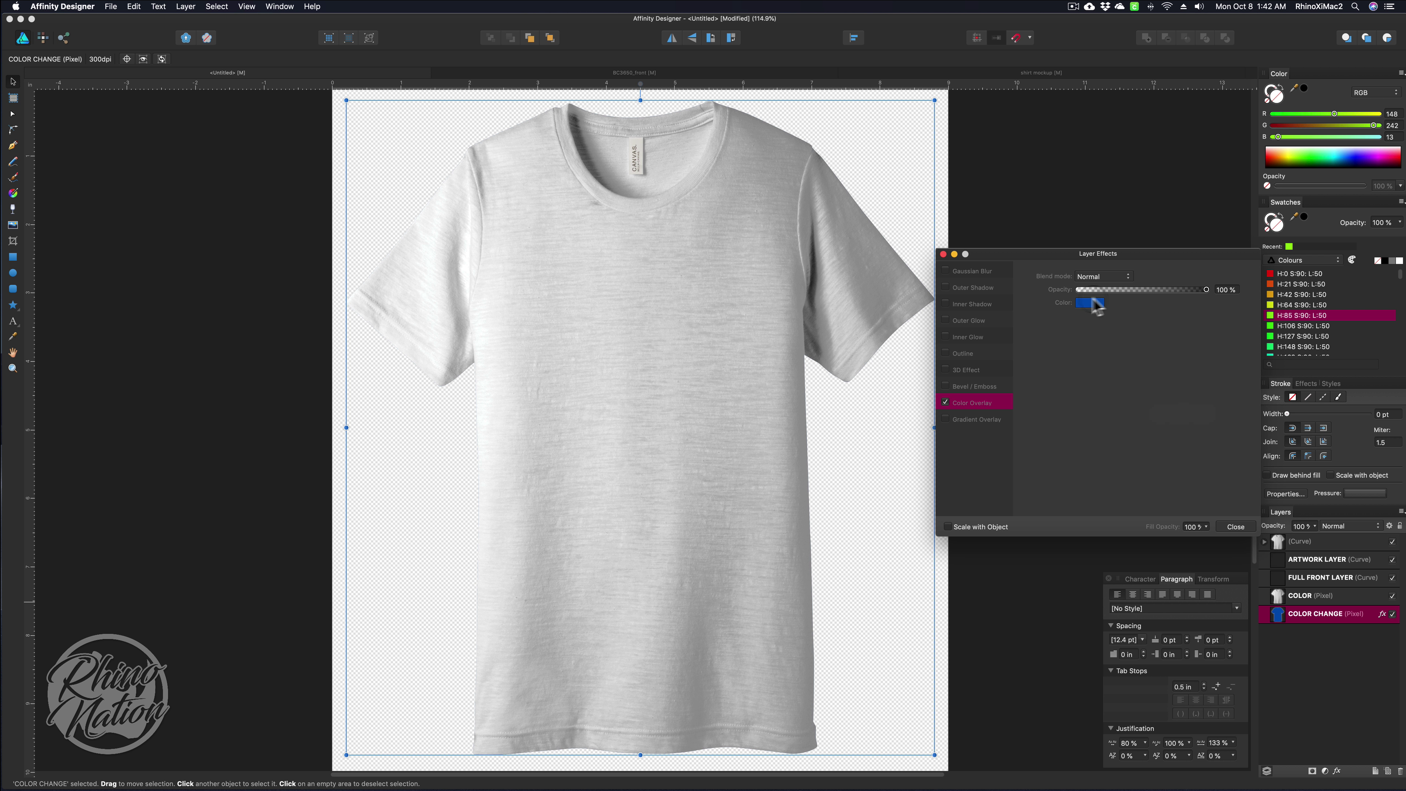
pyautogui.click(1235, 527)
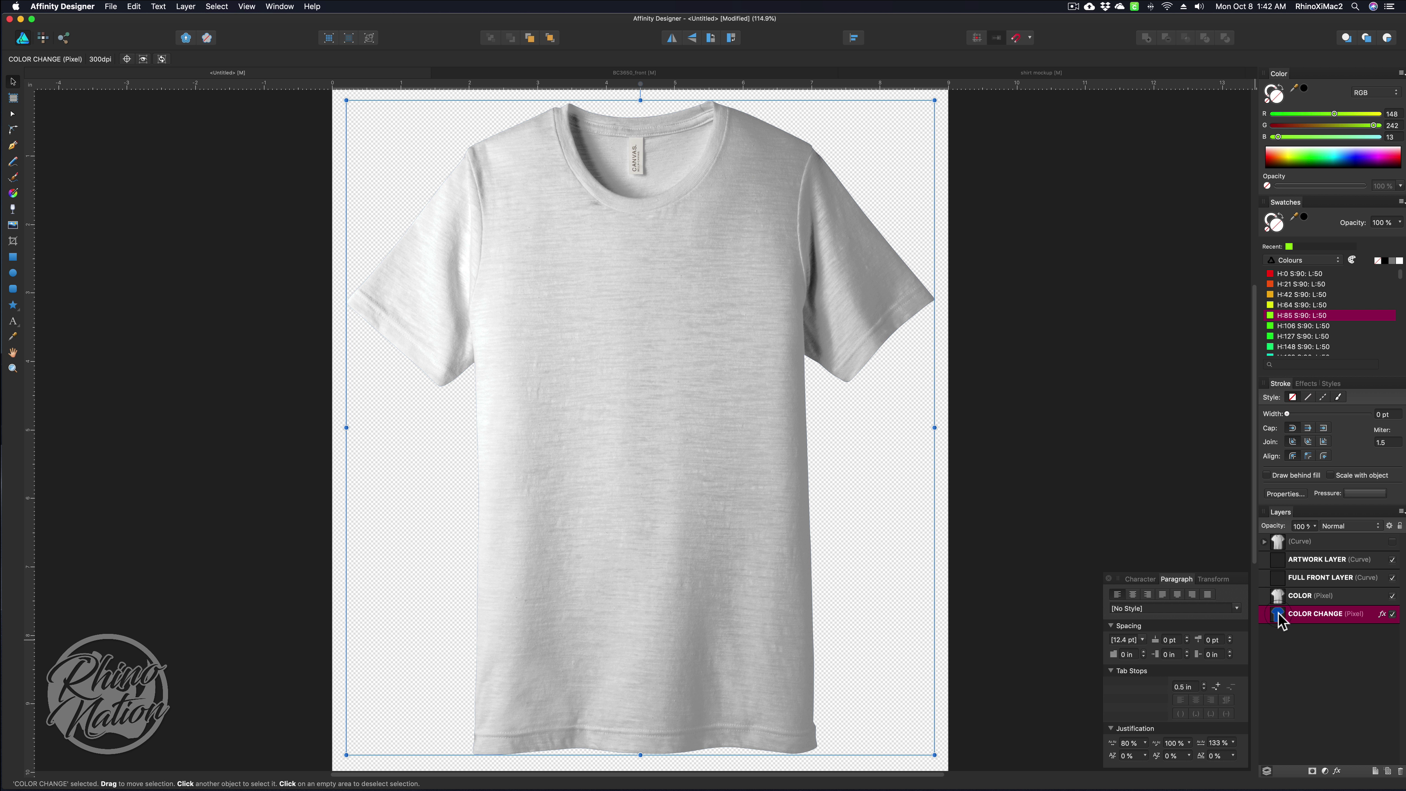
# - Deselect everything, nest COLOR CHANGE inside the COLOR layer, and expand COLOR
pyautogui.press('super+d')
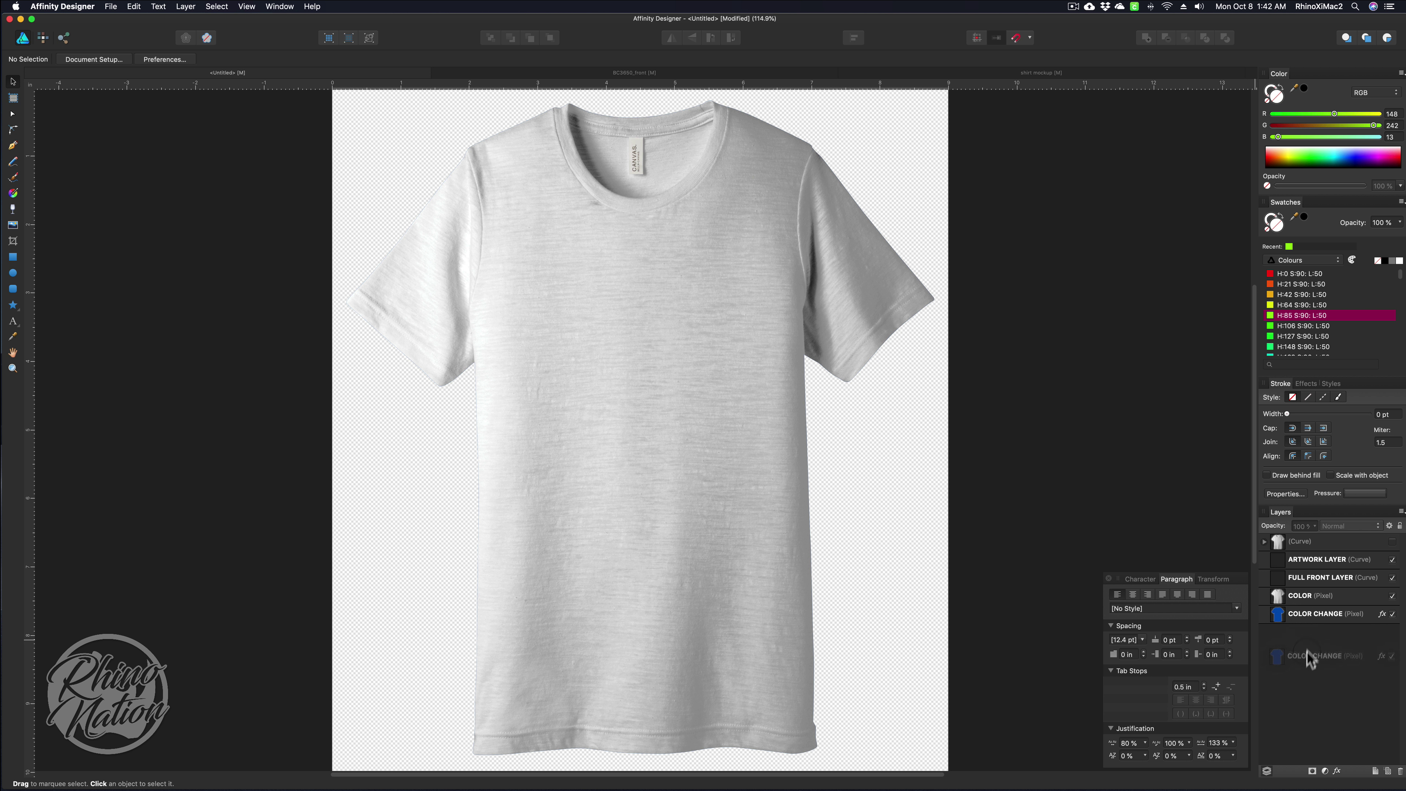
pyautogui.moveTo(1306, 651); pyautogui.dragTo(1309, 601)
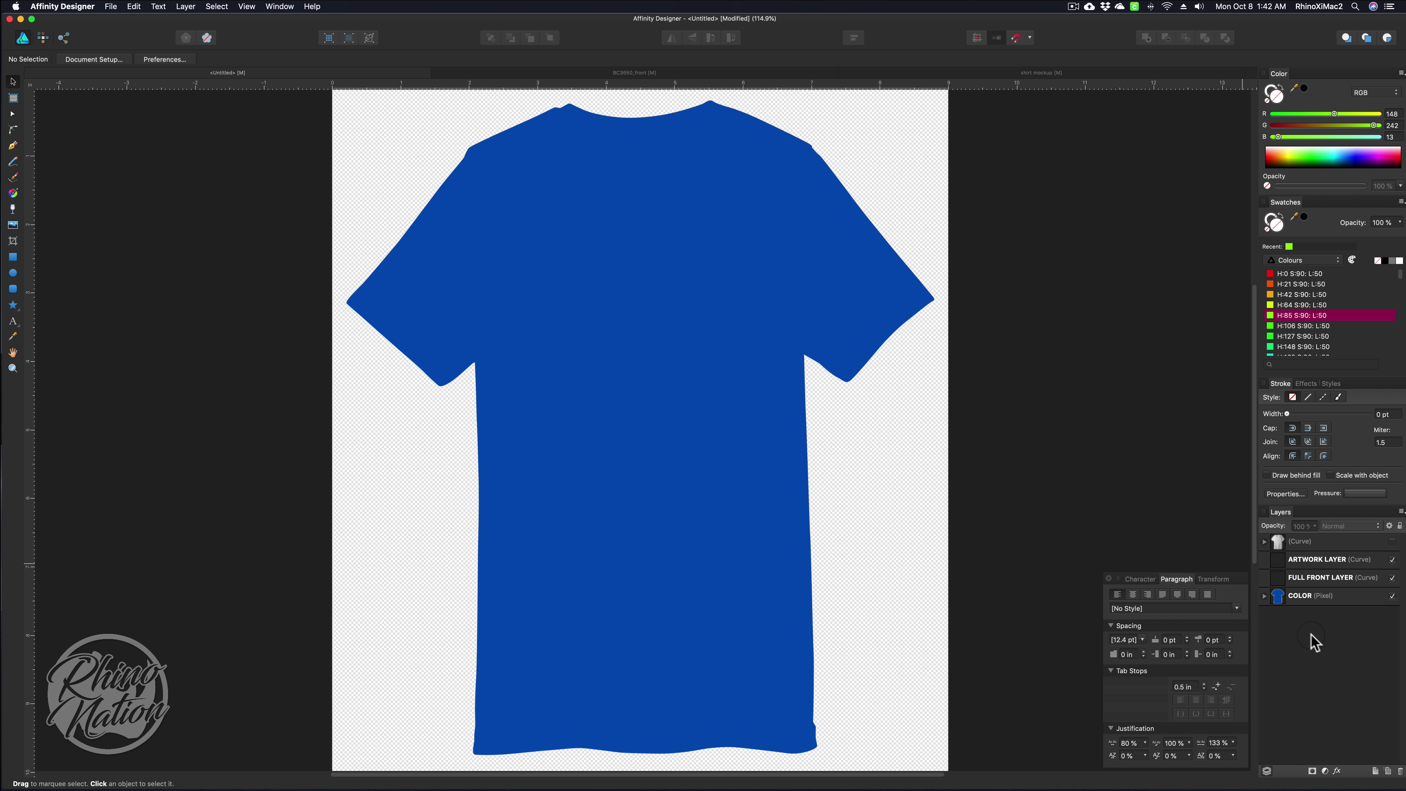
pyautogui.click(1264, 596)
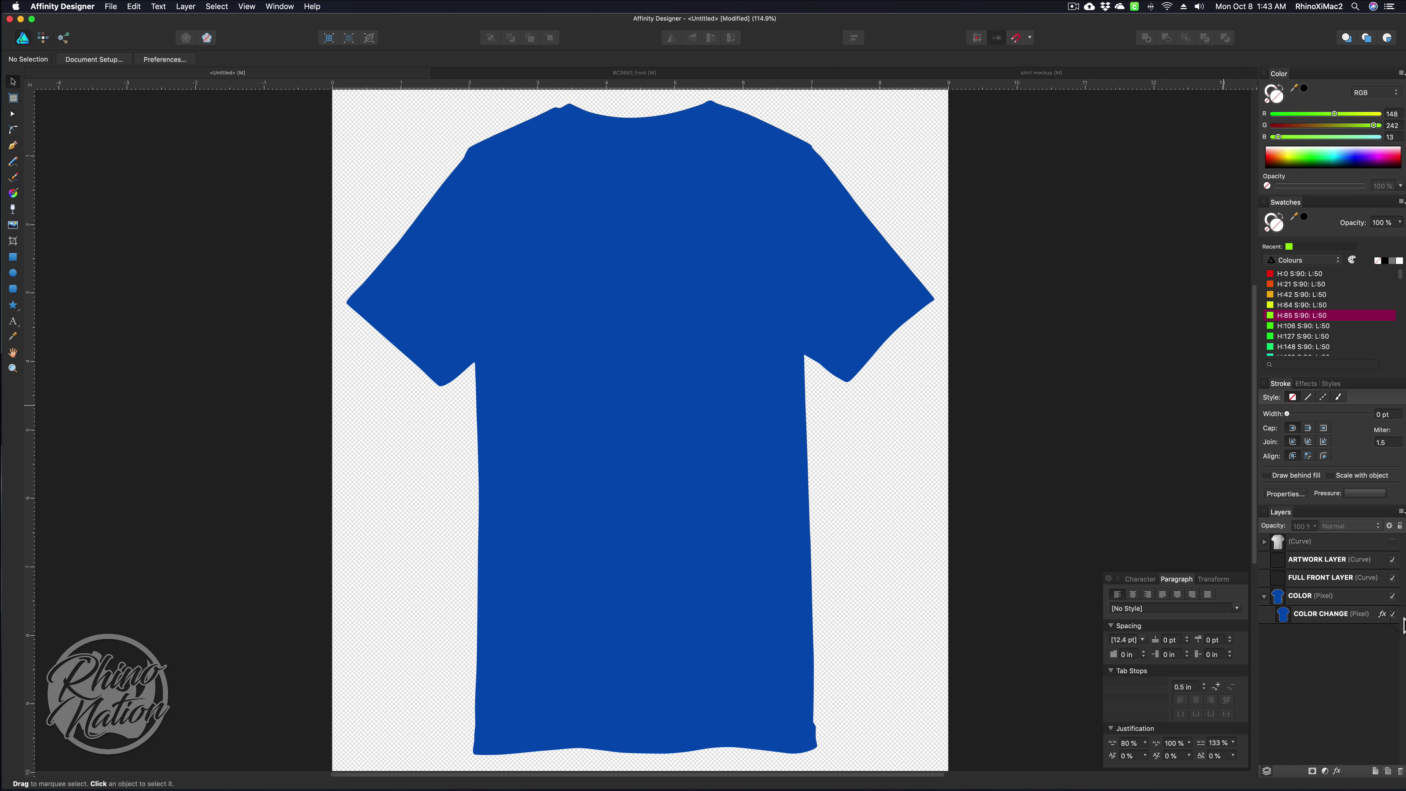
# - Change the Color Overlay of the nested COLOR CHANGE layer to a dark orange PANTONE+ Solid Coated swatch, and deselect it
pyautogui.click(1373, 613)
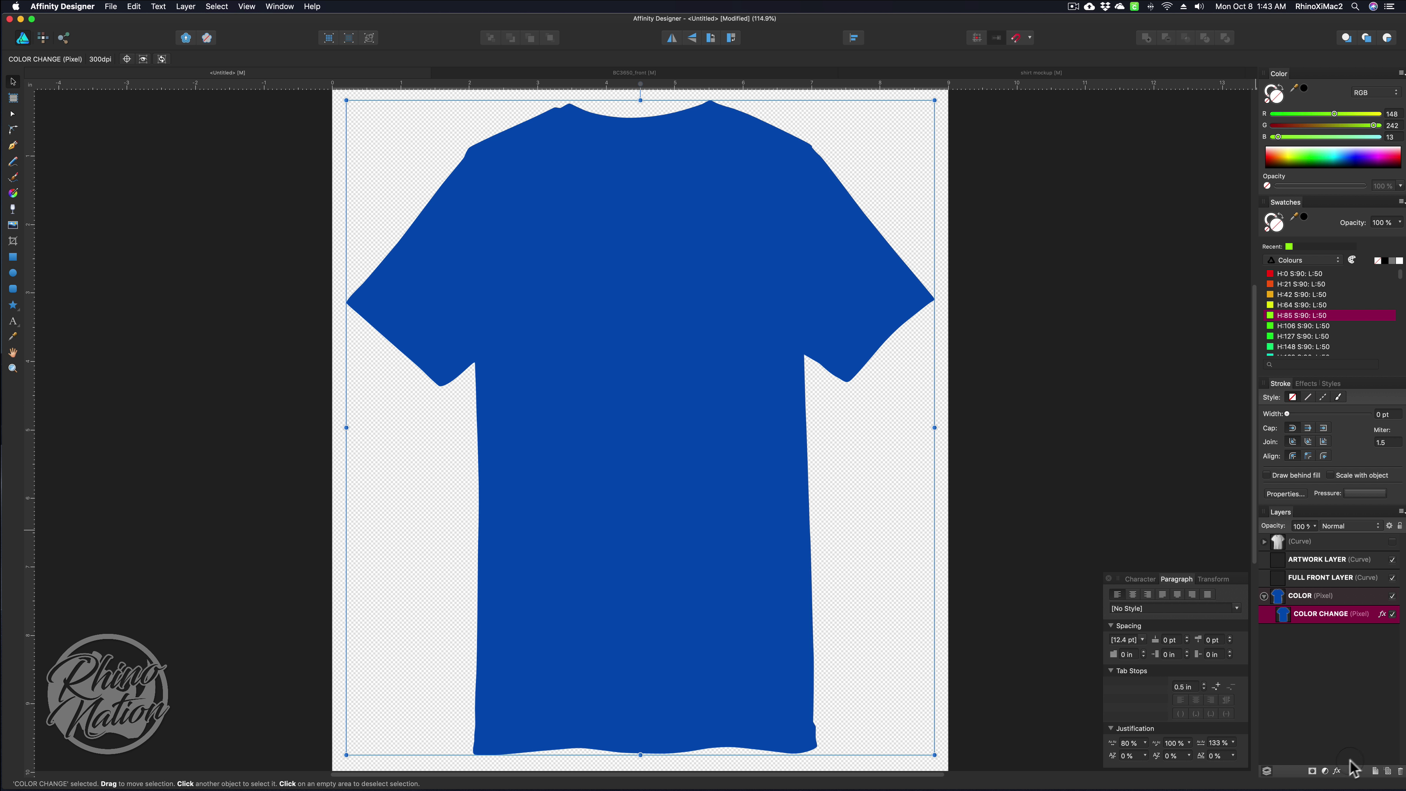
pyautogui.click(1382, 613)
pyautogui.click(1090, 303)
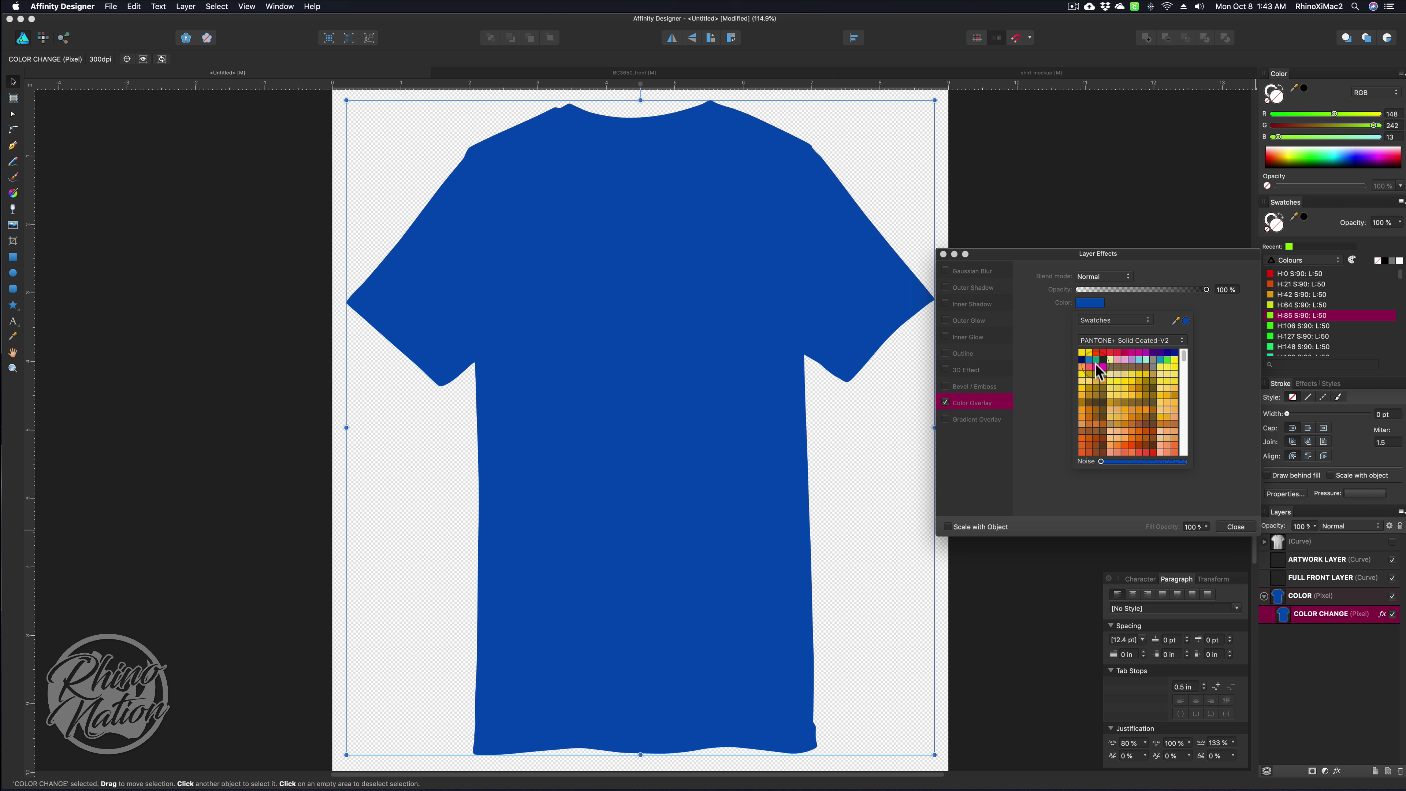
pyautogui.scroll(-2, 1099, 442)
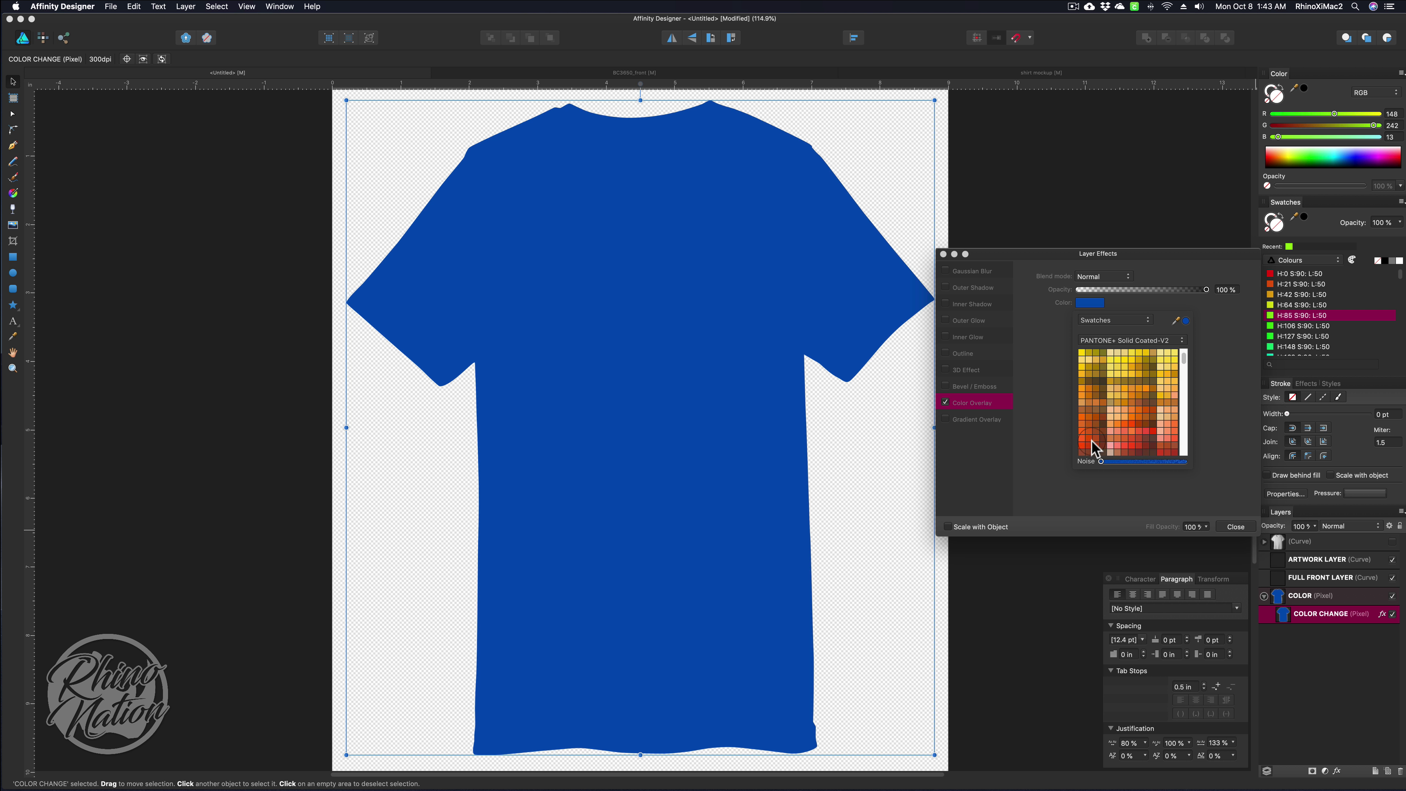
pyautogui.click(1088, 442)
pyautogui.click(1235, 526)
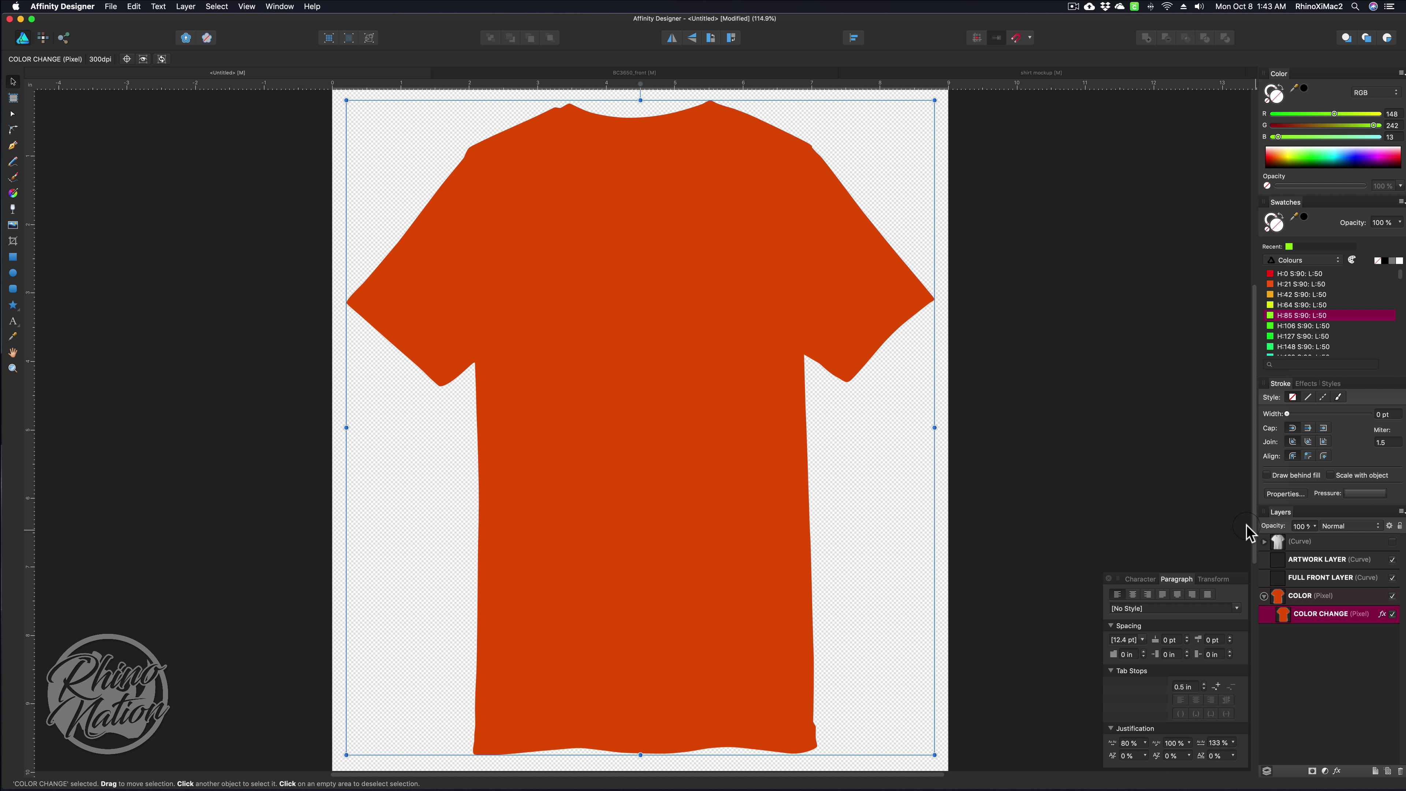
pyautogui.click(1229, 430)
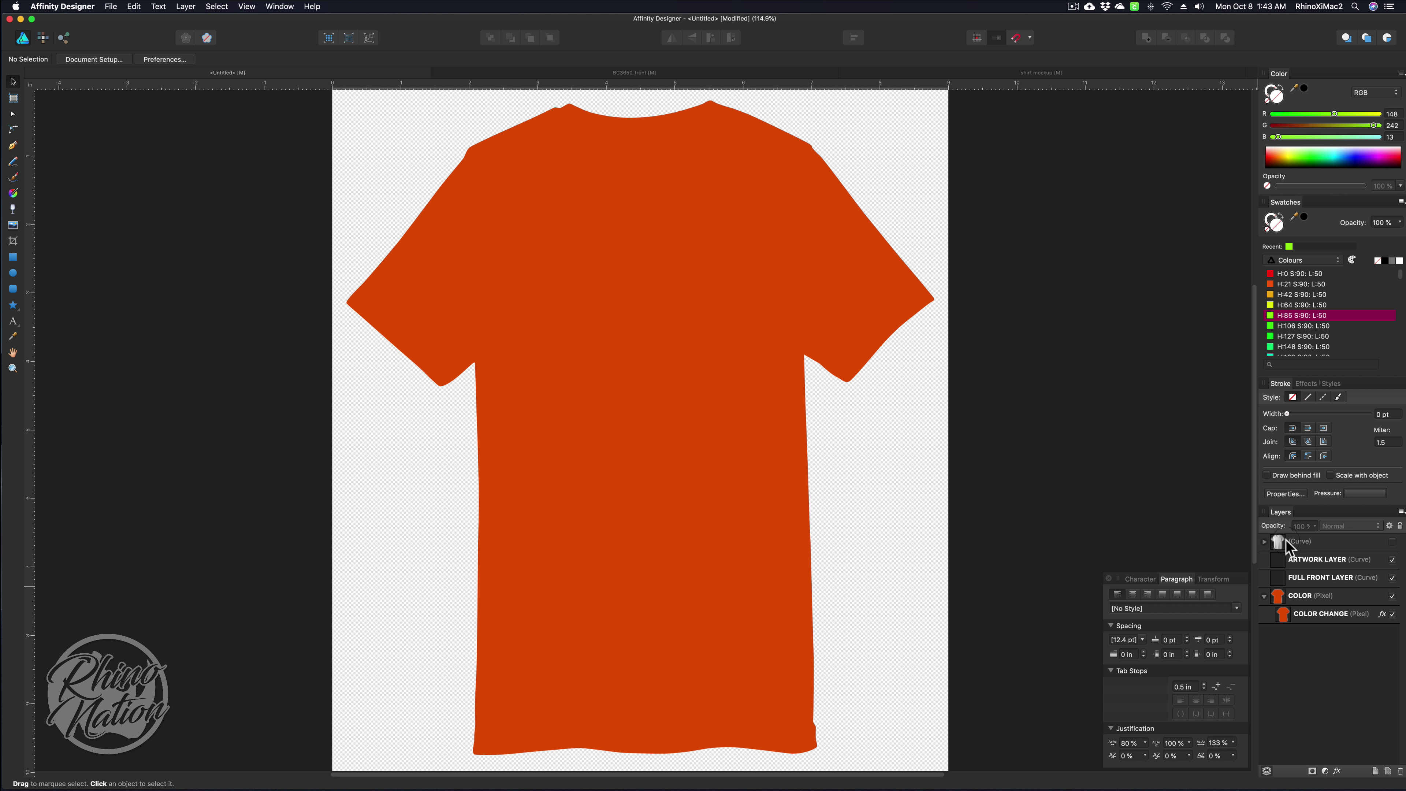
# - Make the topmost clipped shirt curve visible again, select it, and bring its collar into close view
pyautogui.click(1392, 542)
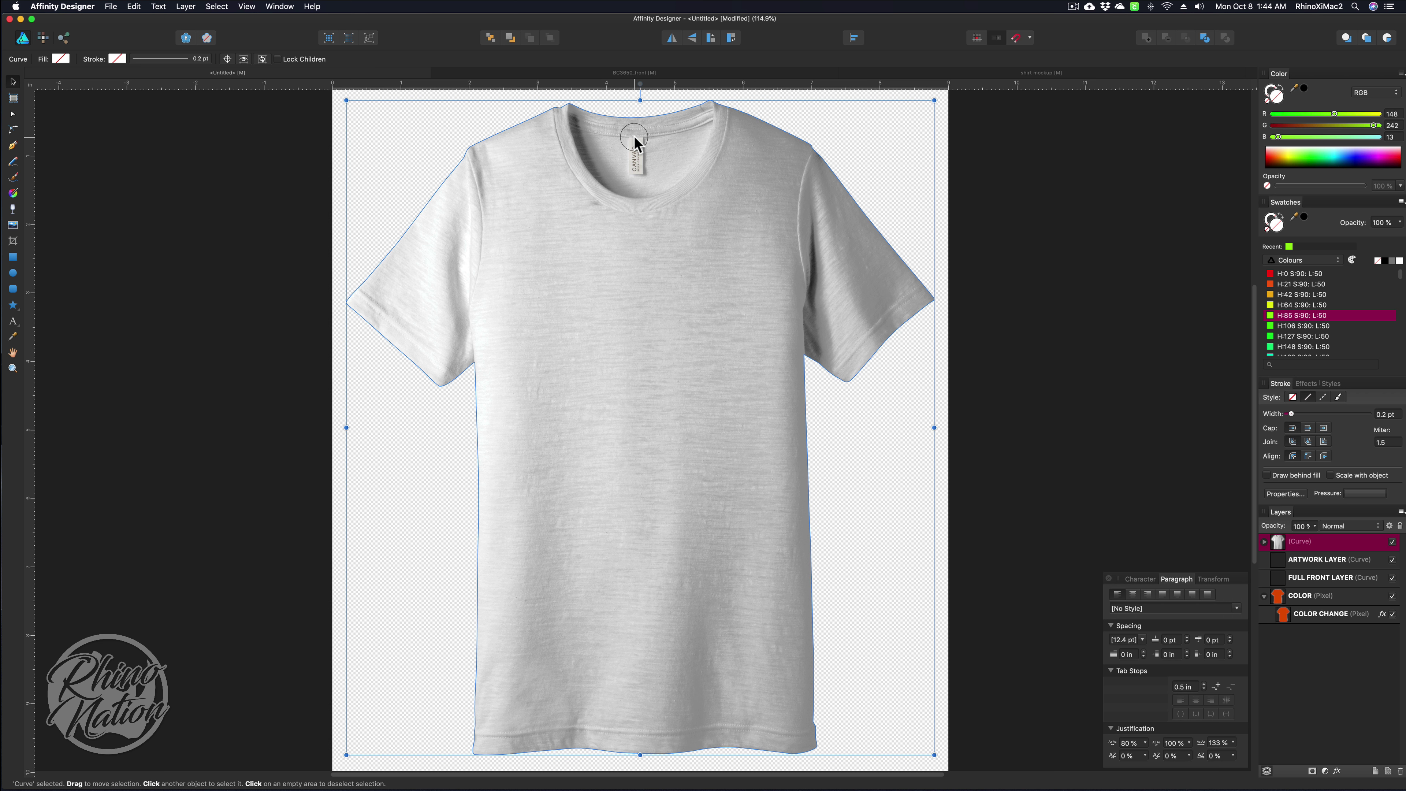
pyautogui.press('super+plus')
pyautogui.moveTo(599, 207); pyautogui.dragTo(585, 385)
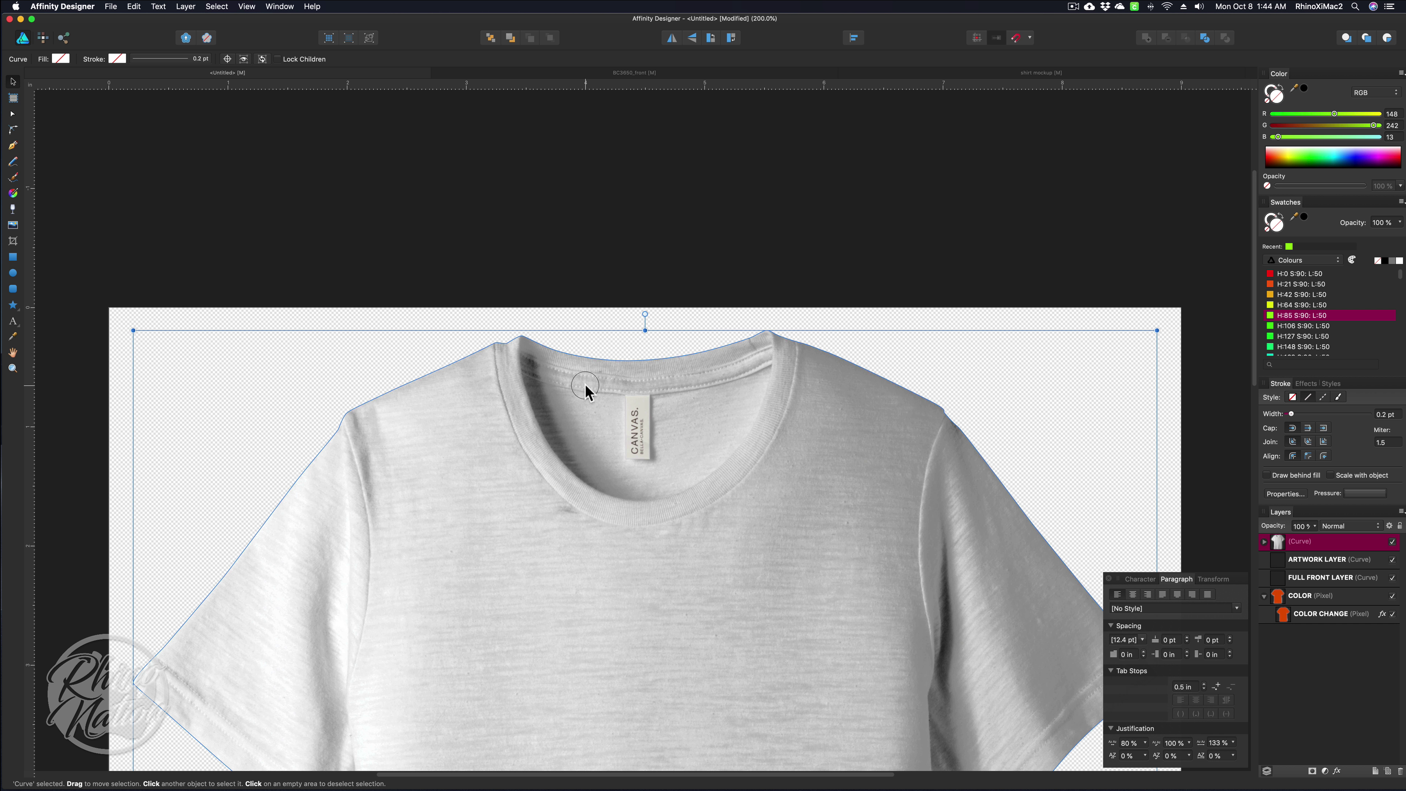
# - Trace a closed Pen tool outline around the CANVAS neck label inside the collar
pyautogui.press('super+4')
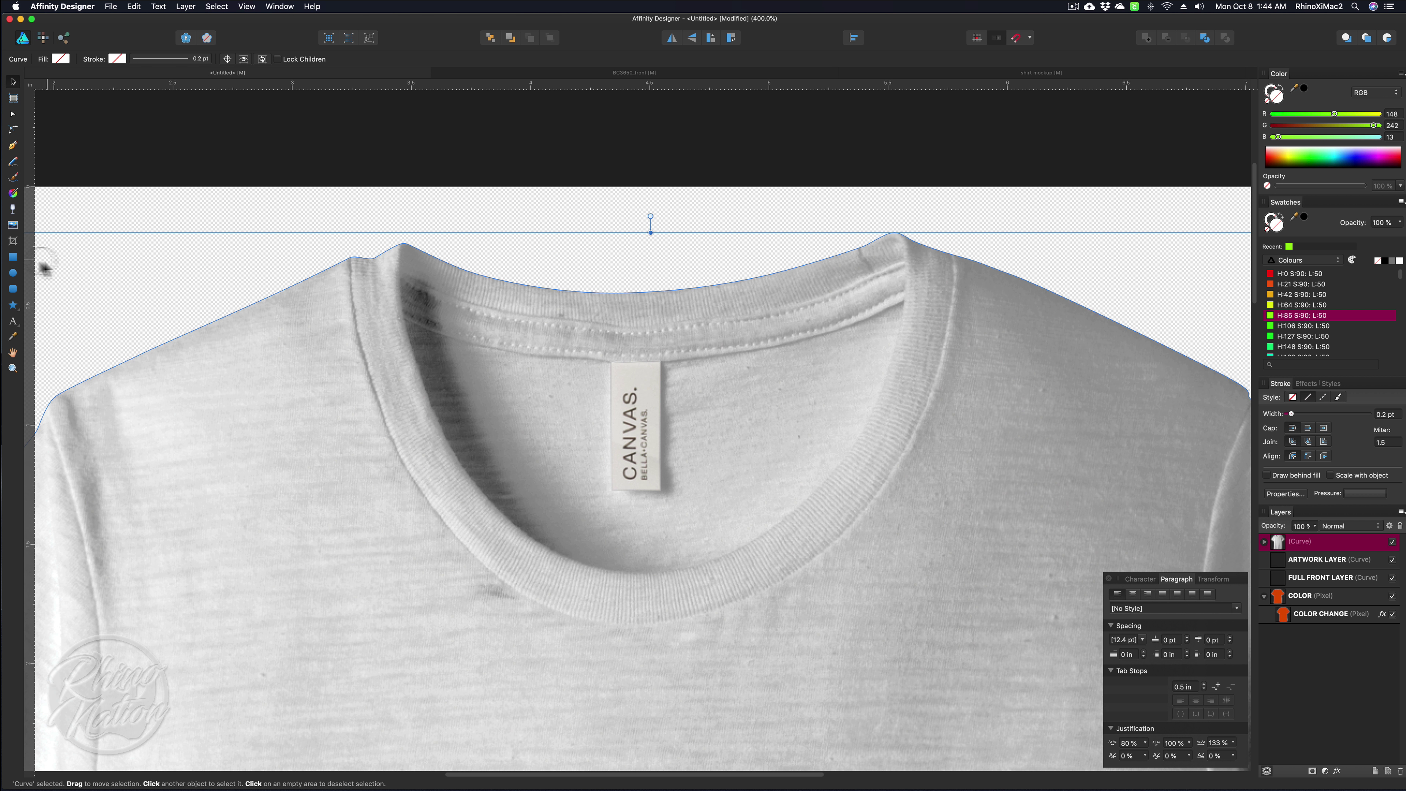
pyautogui.click(12, 145)
pyautogui.click(610, 360)
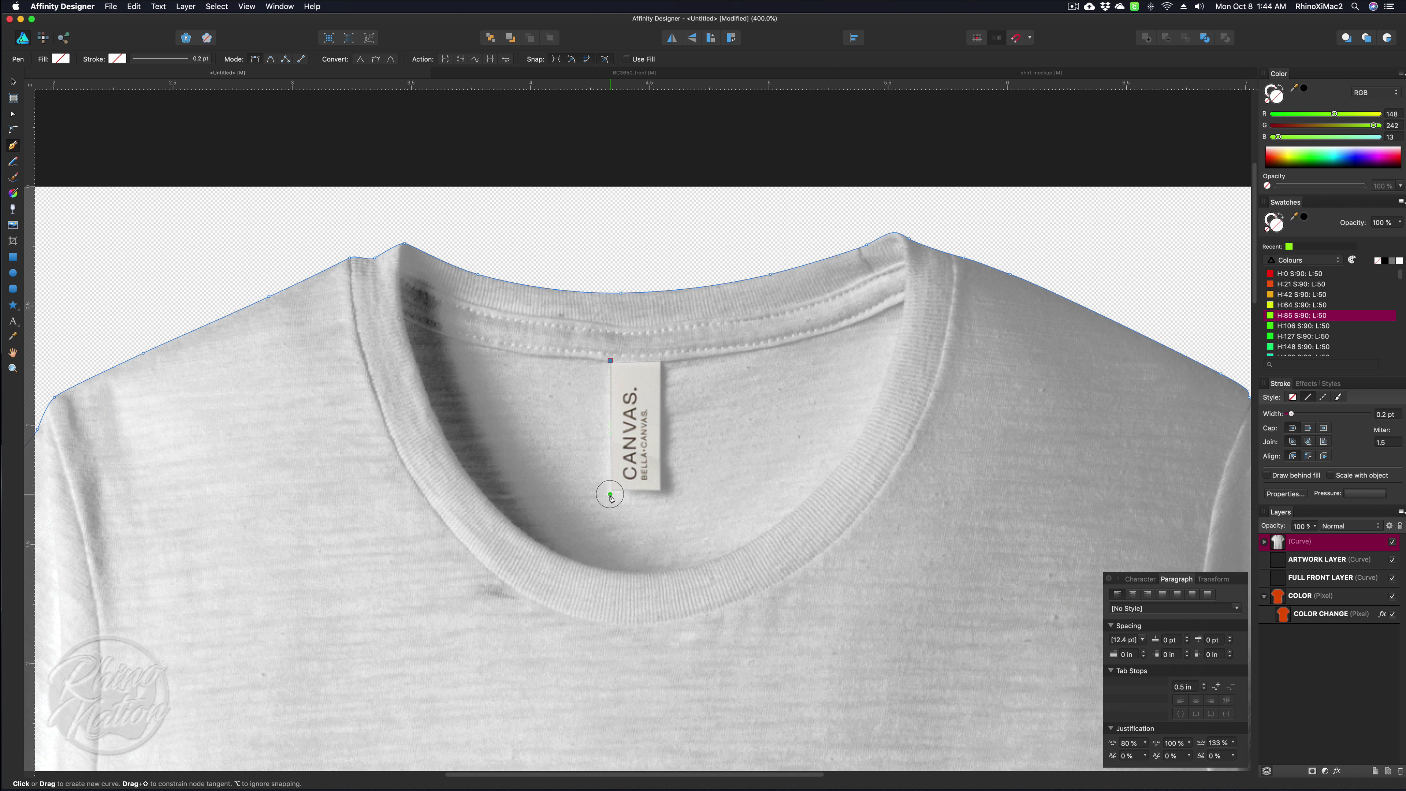
pyautogui.click(611, 489)
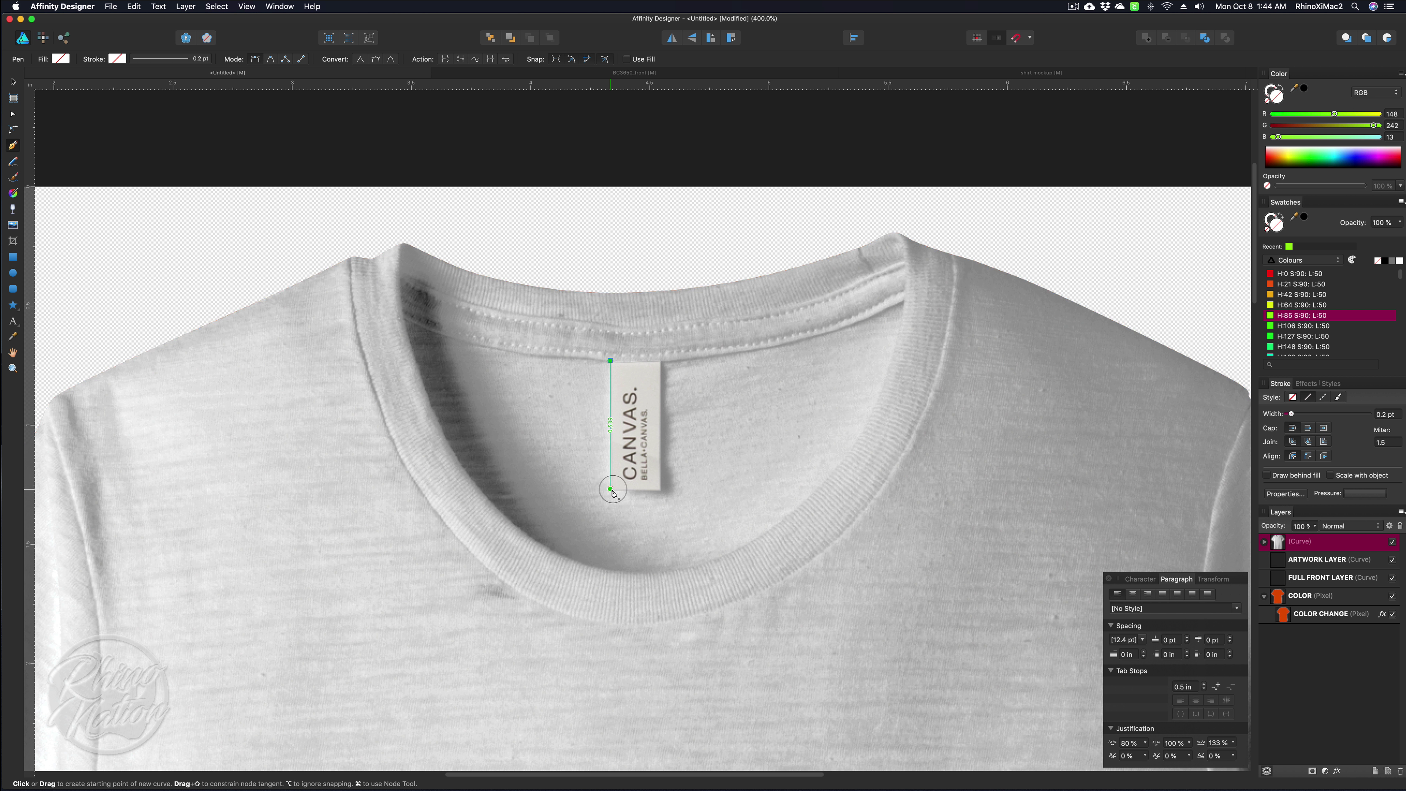
pyautogui.click(660, 489)
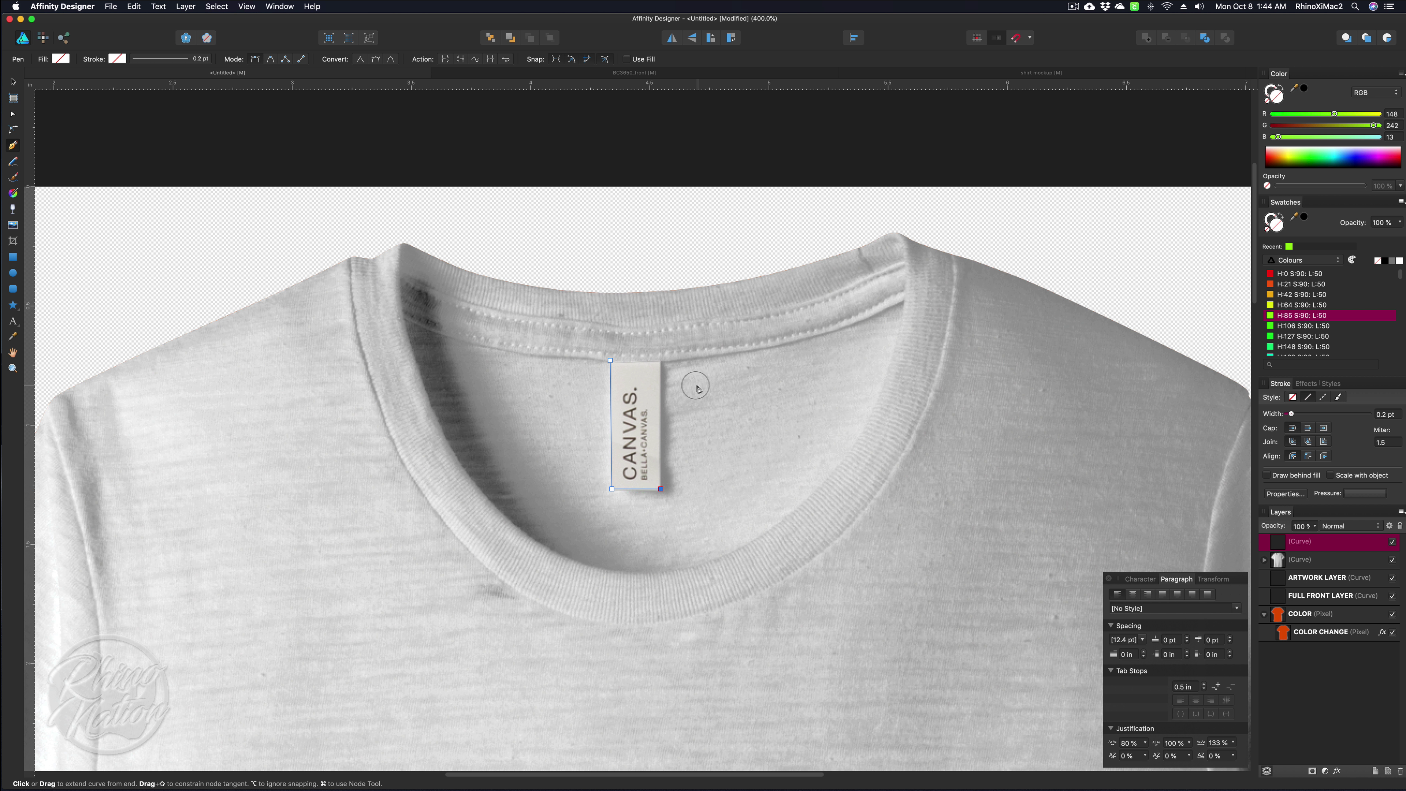
pyautogui.click(661, 360)
pyautogui.moveTo(636, 364); pyautogui.dragTo(624, 363)
pyautogui.click(612, 362)
# - Adjust the nodes of the label outline so its curved upper edge and corners match the neck label
pyautogui.press('super+plus')
pyautogui.press('super+plus')
pyautogui.press('super+plus')
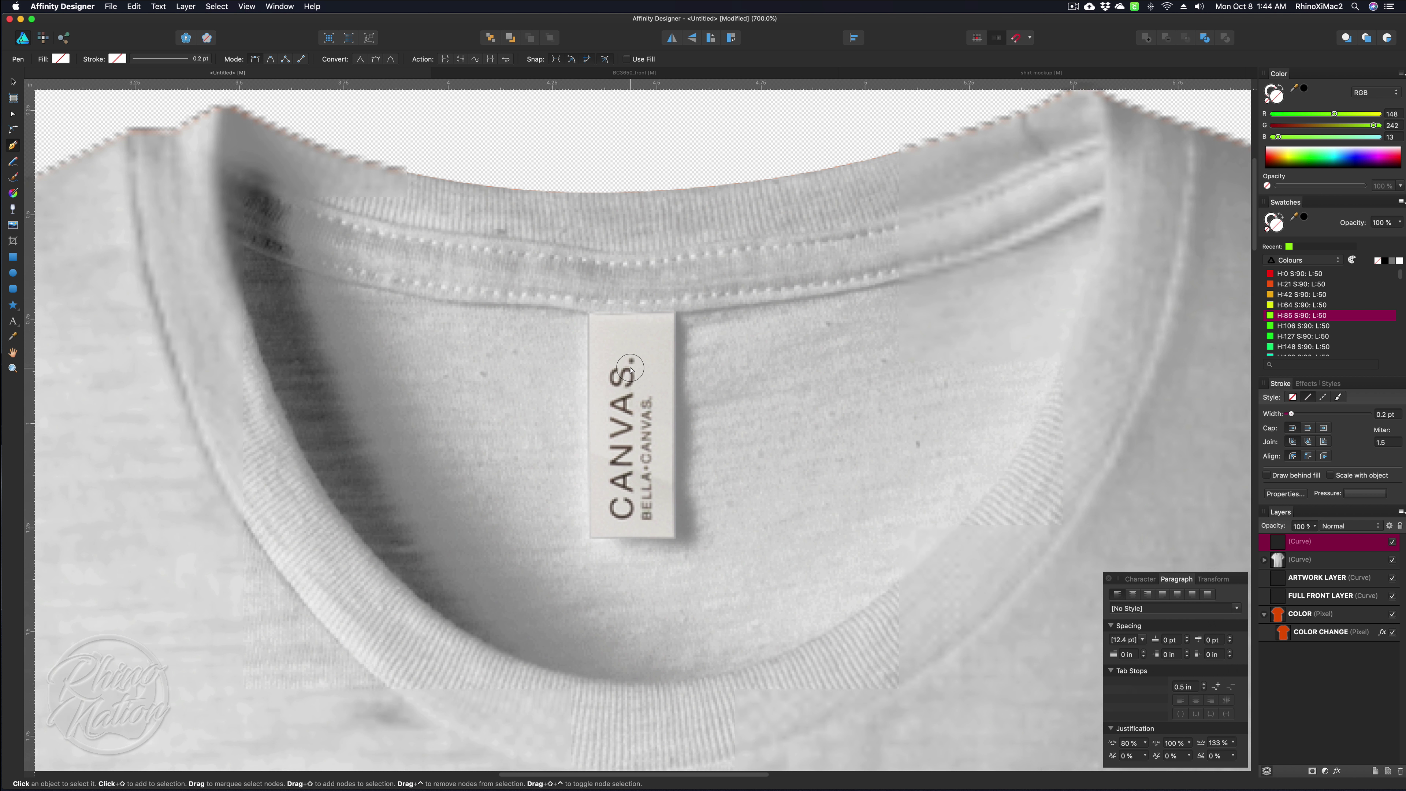
pyautogui.click(13, 115)
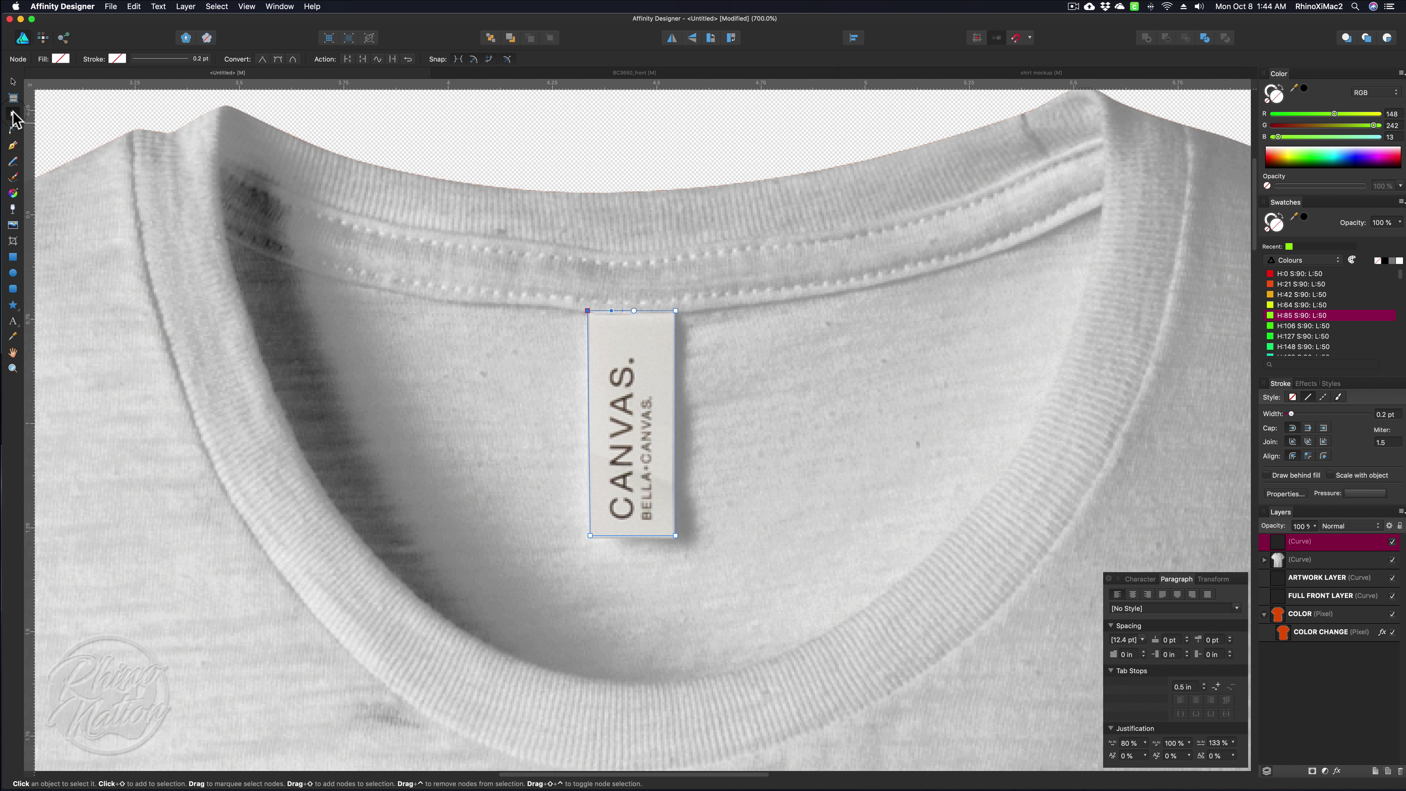
pyautogui.moveTo(634, 311)
pyautogui.mouseDown()
pyautogui.moveTo(633, 327)
pyautogui.moveTo(631, 314)
pyautogui.mouseUp()
pyautogui.moveTo(675, 536); pyautogui.dragTo(675, 539)
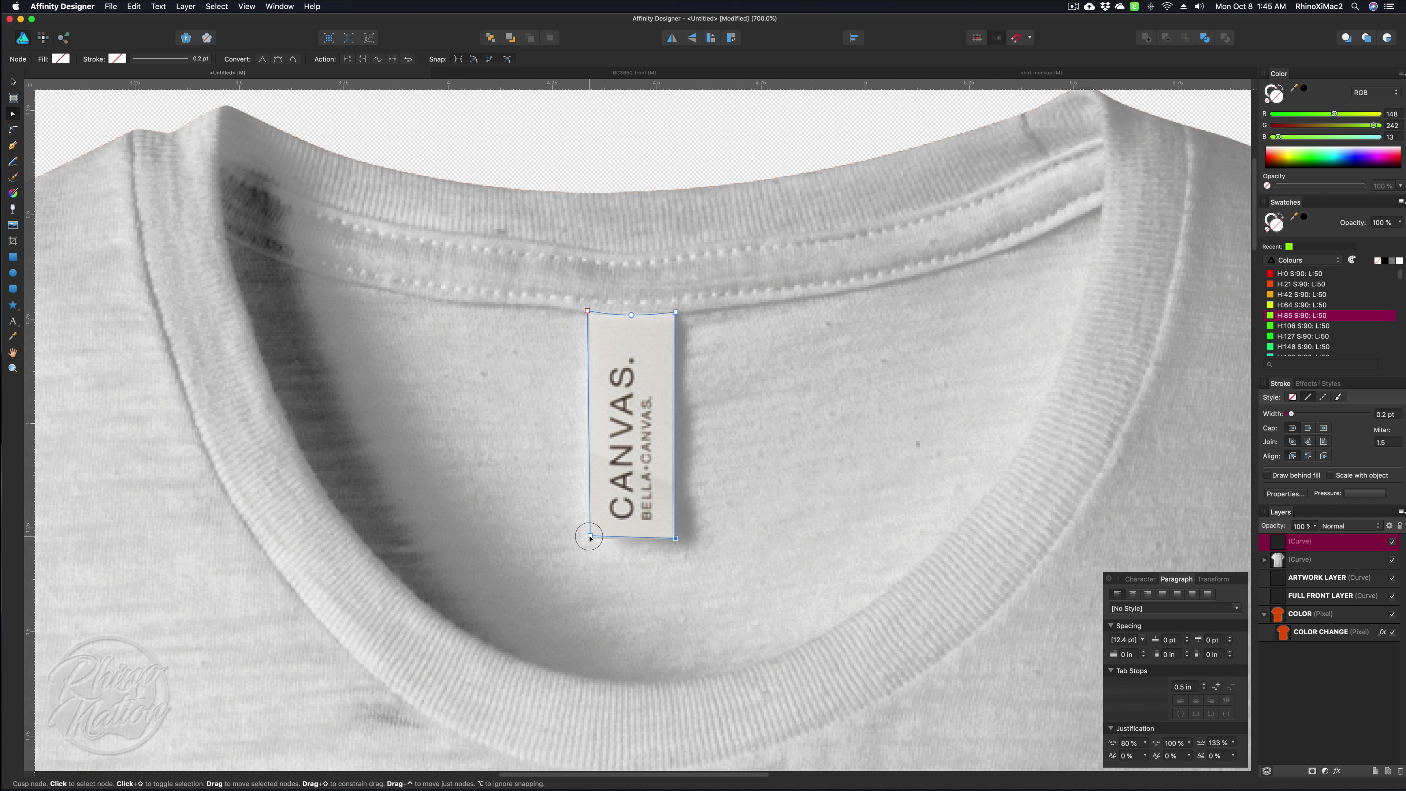
pyautogui.moveTo(590, 536); pyautogui.dragTo(590, 538)
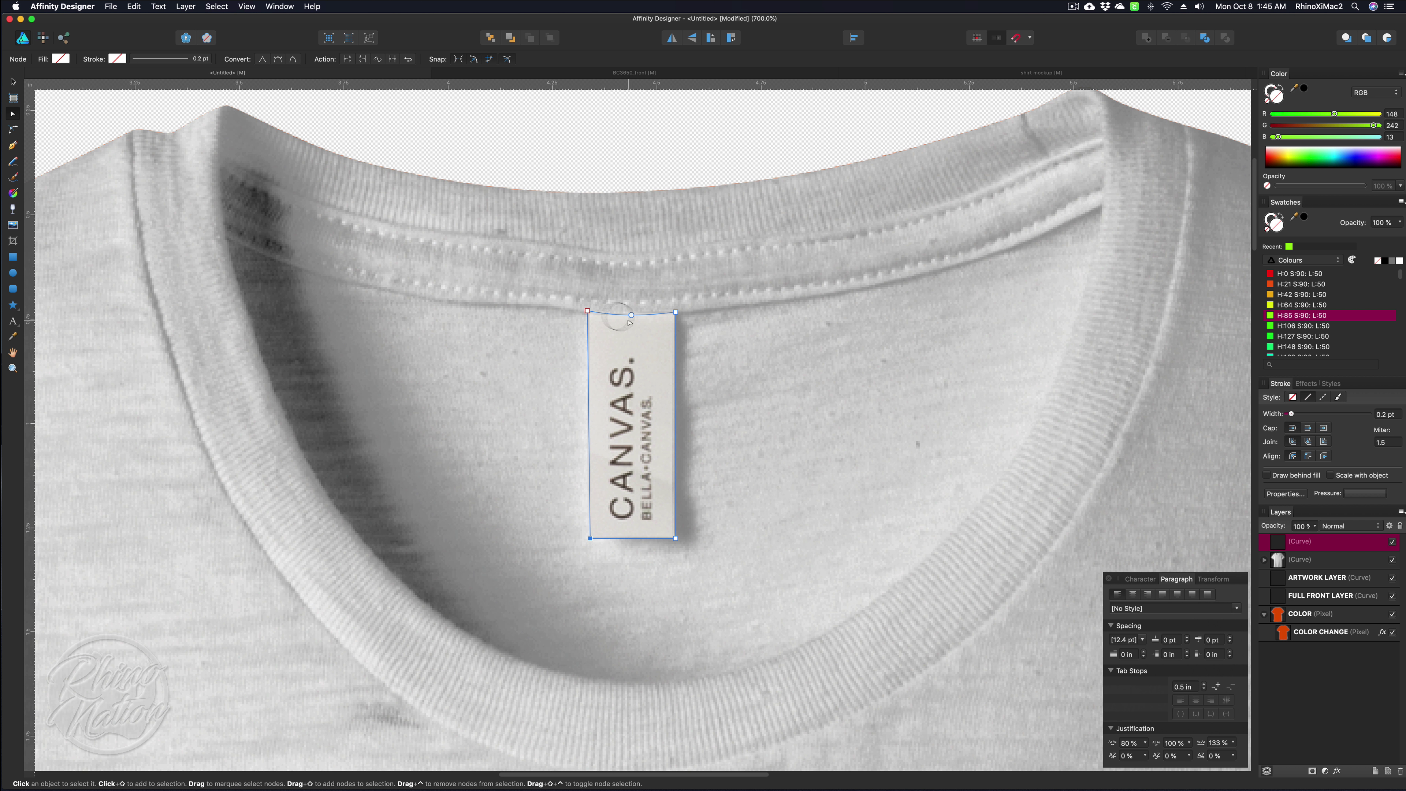
pyautogui.moveTo(587, 310); pyautogui.dragTo(588, 312)
# - Fill the label shape with the Black 40% swatch from the Greys palette
pyautogui.click(13, 81)
pyautogui.click(627, 352)
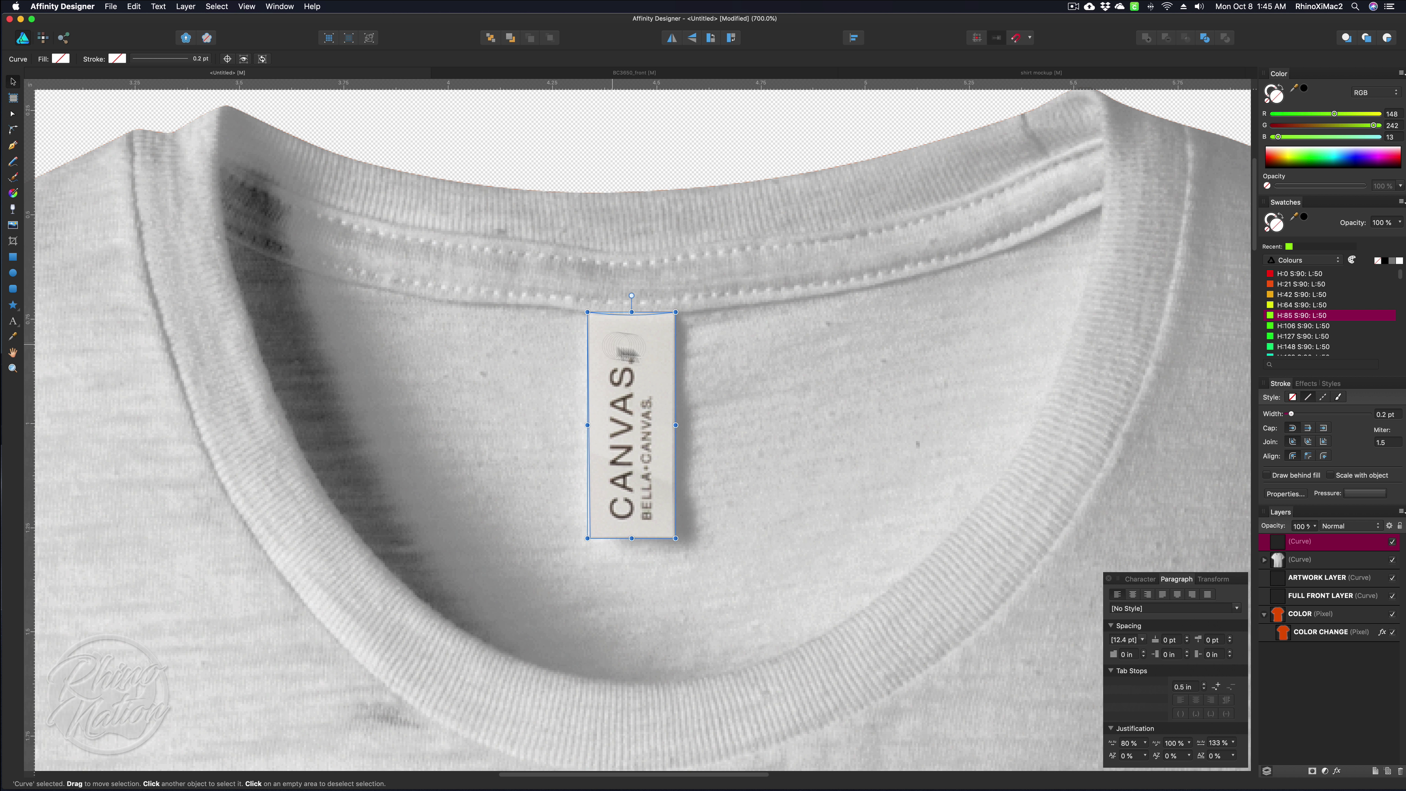
pyautogui.click(1306, 260)
pyautogui.click(1328, 292)
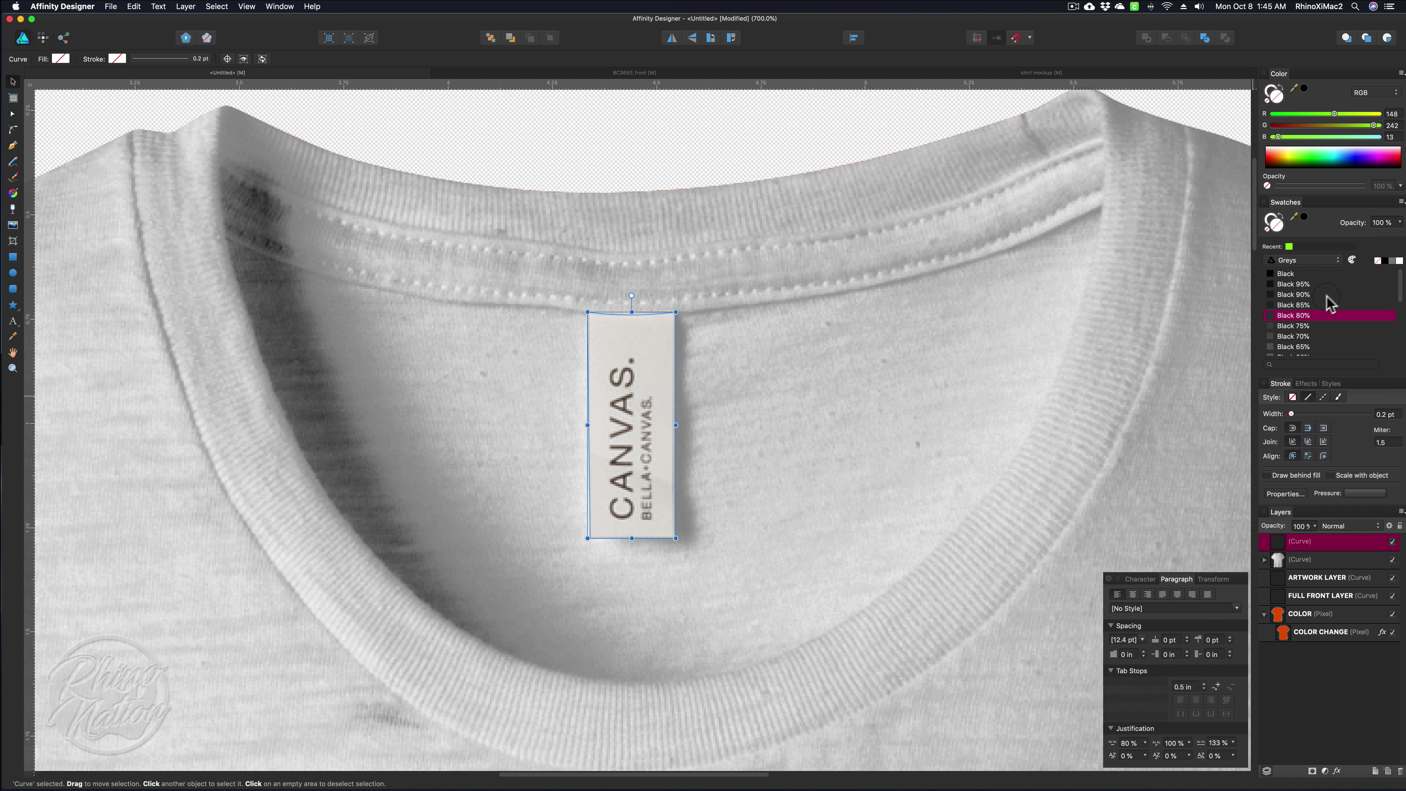
pyautogui.scroll(-3, 1328, 302)
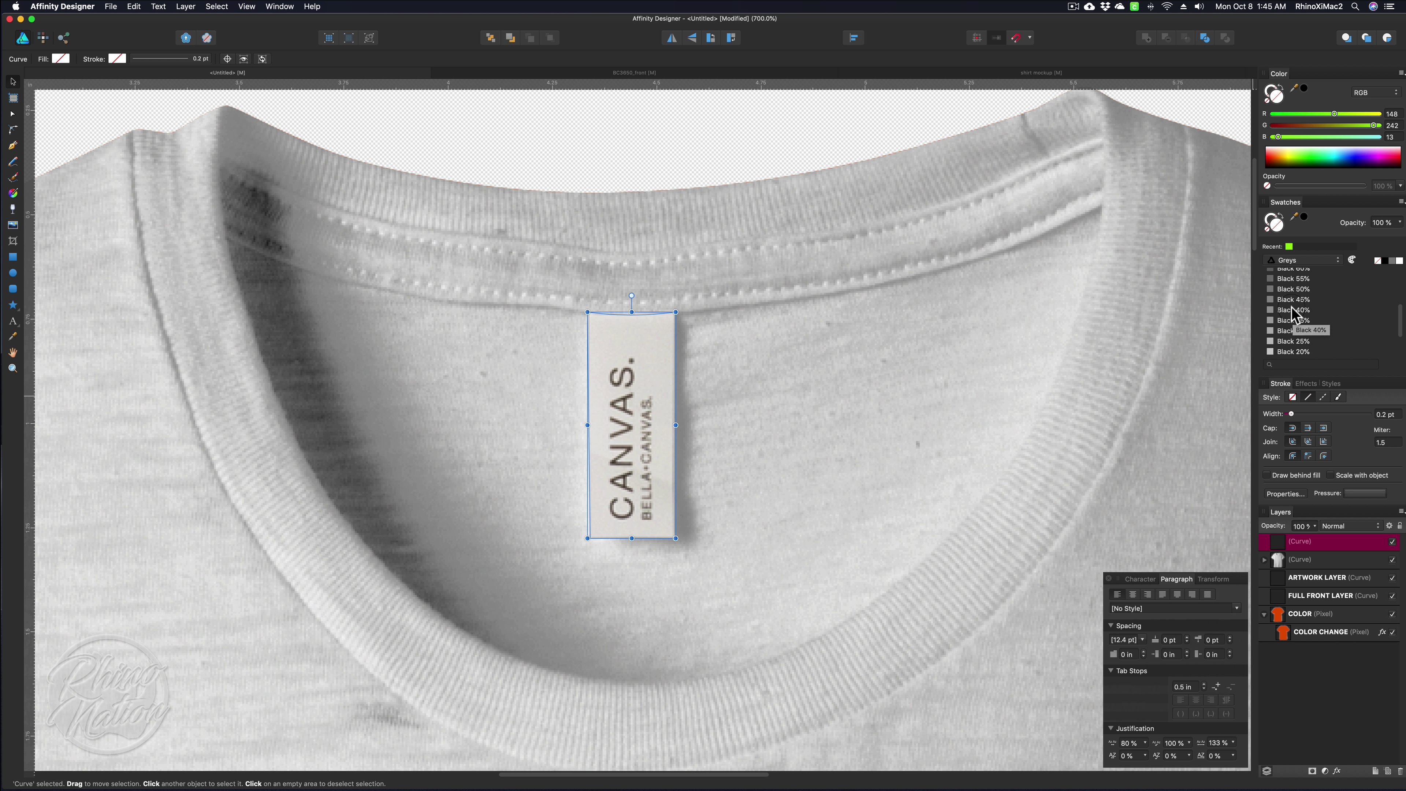
pyautogui.click(1291, 299)
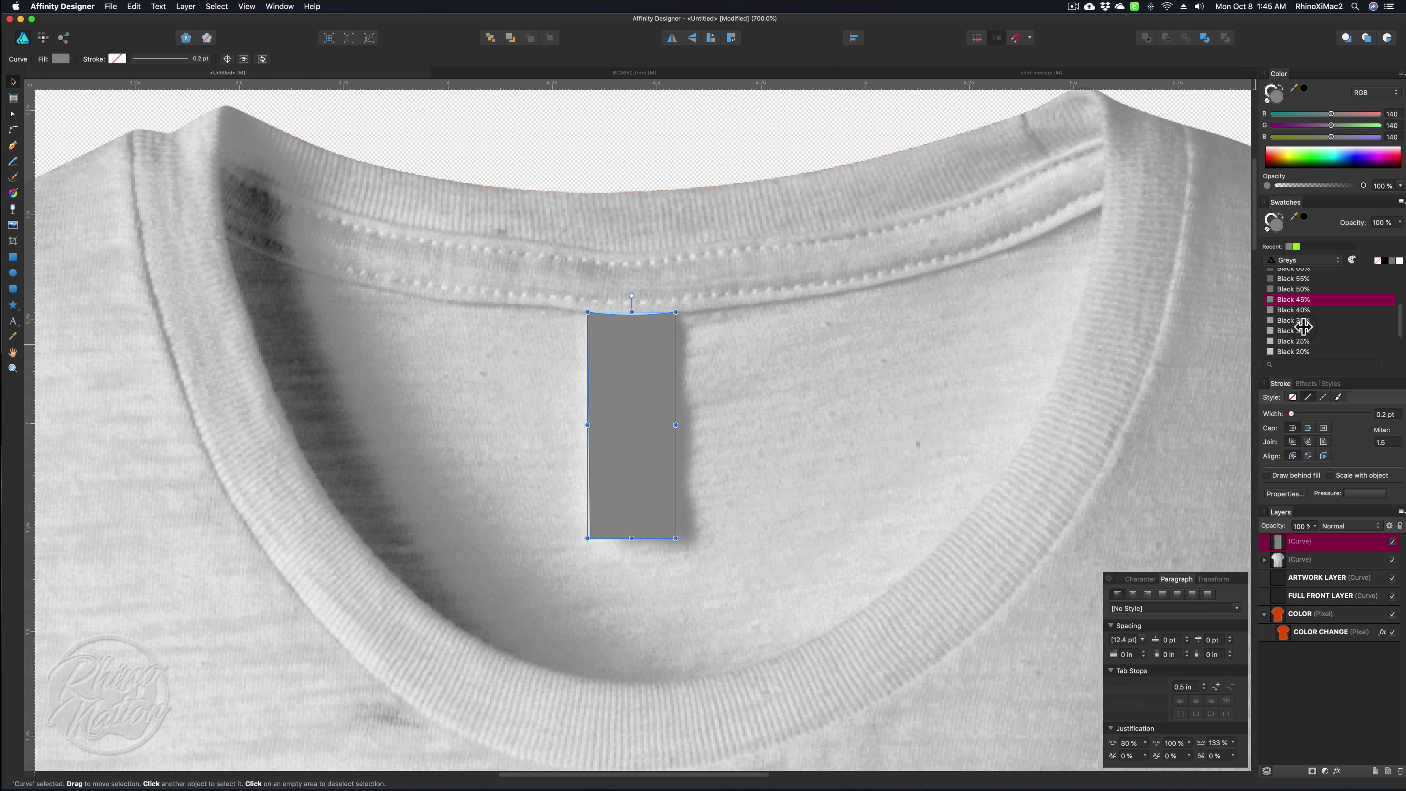
pyautogui.click(1292, 311)
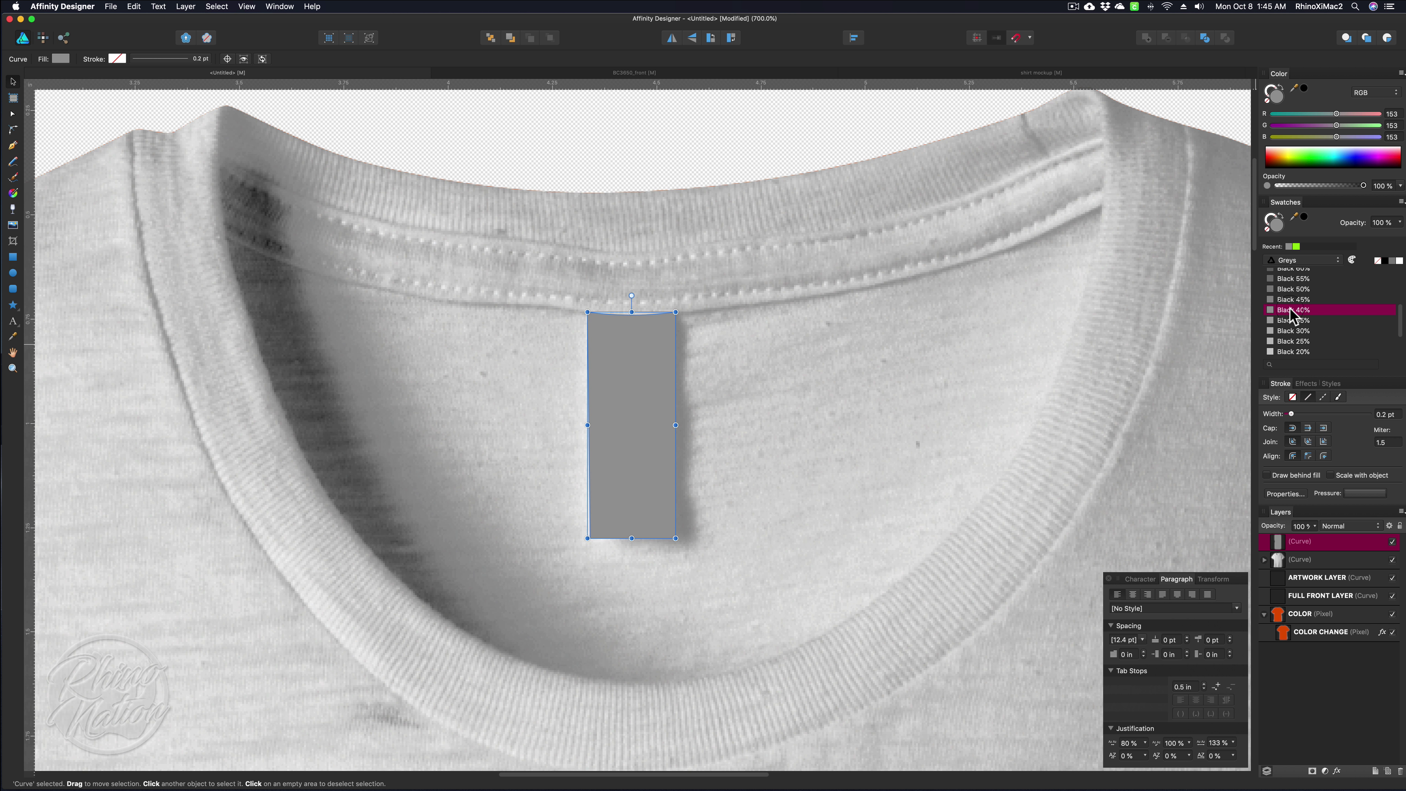
# - Rename the label shape's layer TAG and nest it inside the COLOR layer above COLOR CHANGE
pyautogui.doubleClick(1293, 540)
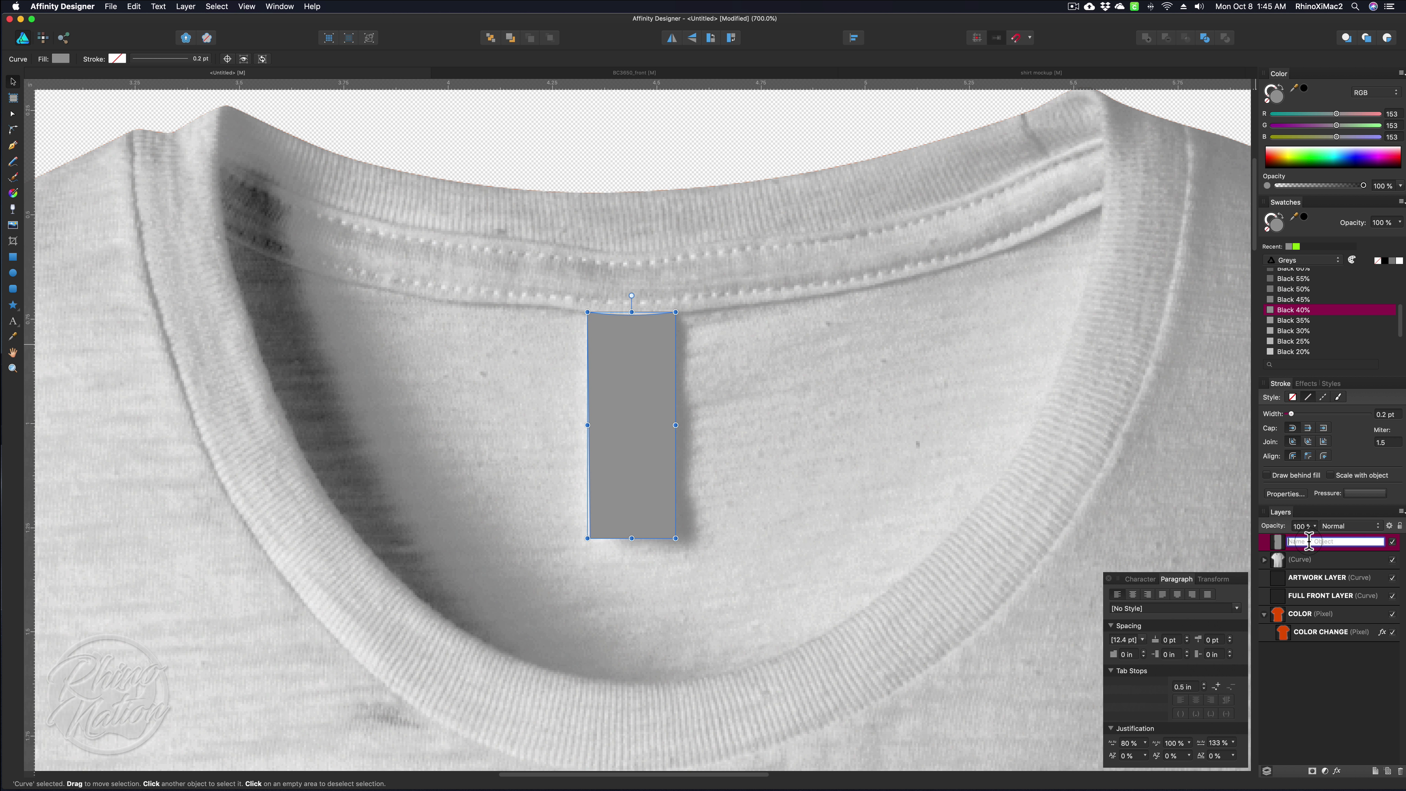
pyautogui.press('Return')
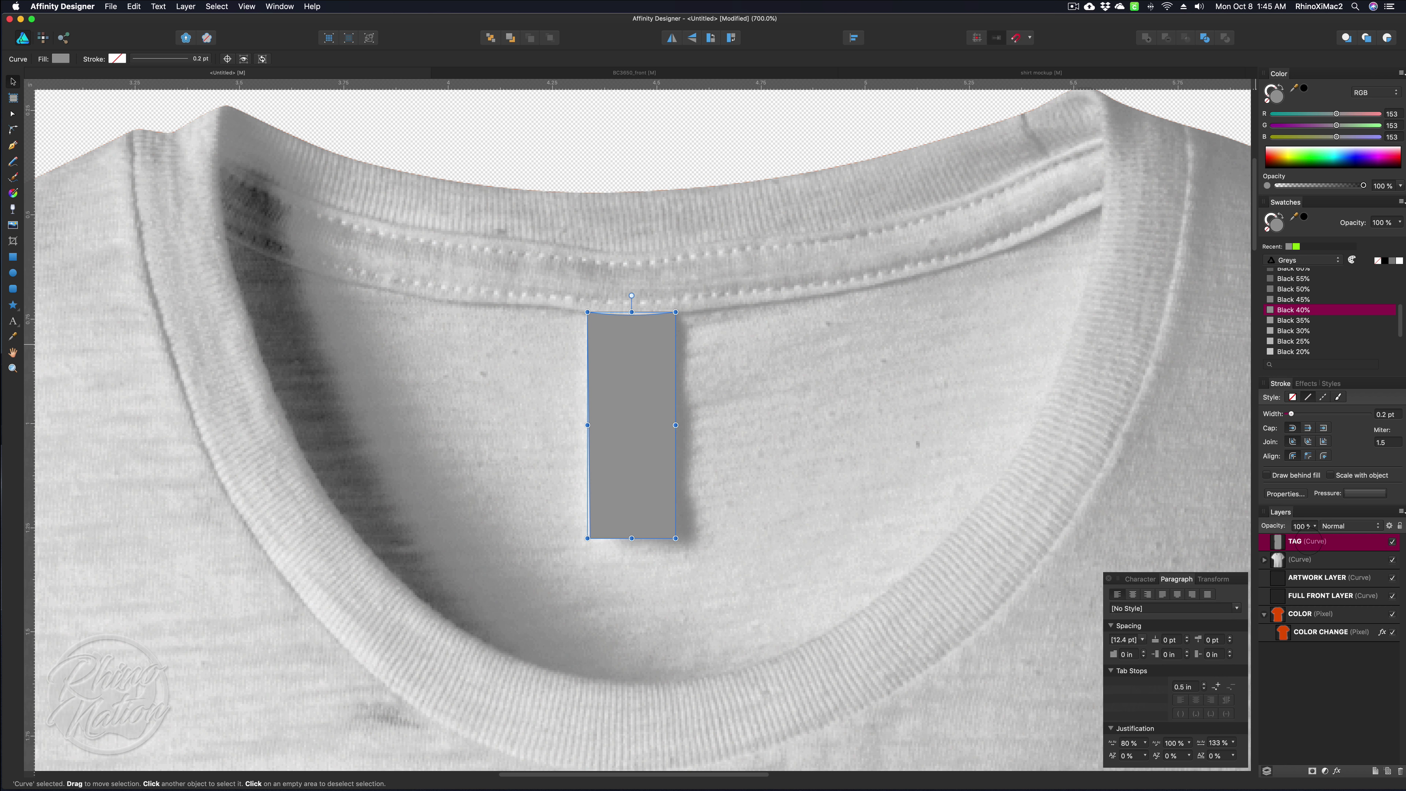
pyautogui.moveTo(1293, 548); pyautogui.dragTo(1301, 629)
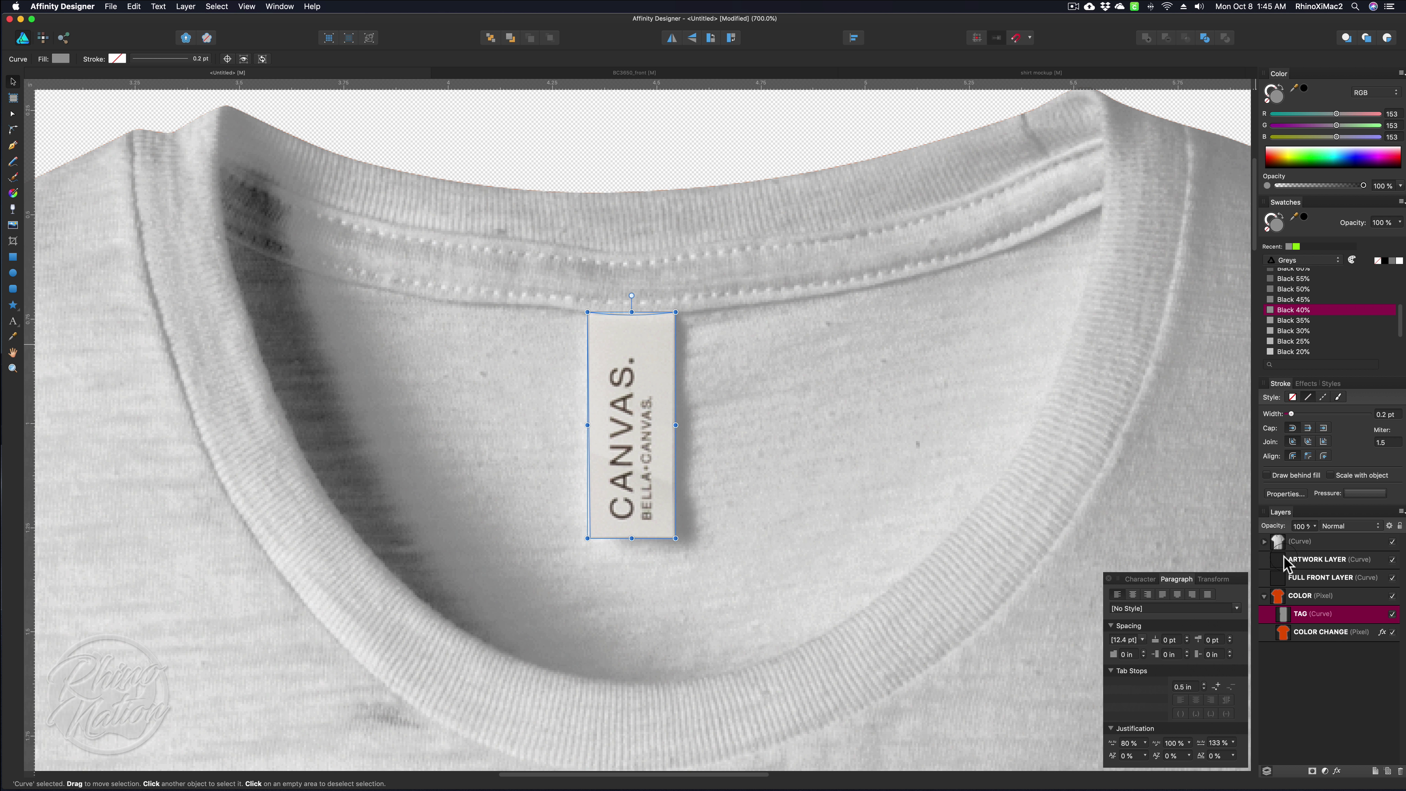
# - Temporarily hide the topmost clipped shirt curve to check TAG against the colored shirt, leaving the curve visible and selected
pyautogui.press('super+0')
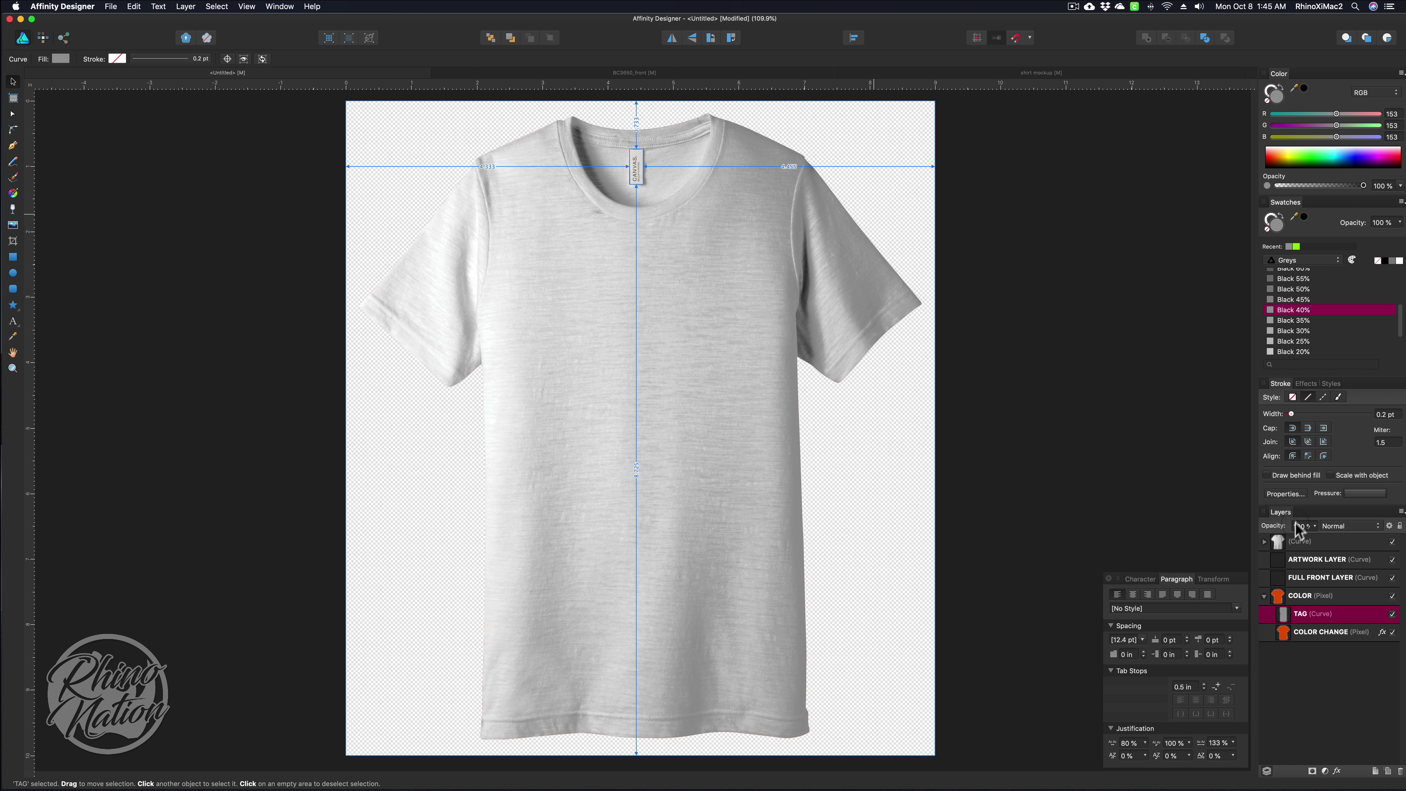
pyautogui.click(1234, 247)
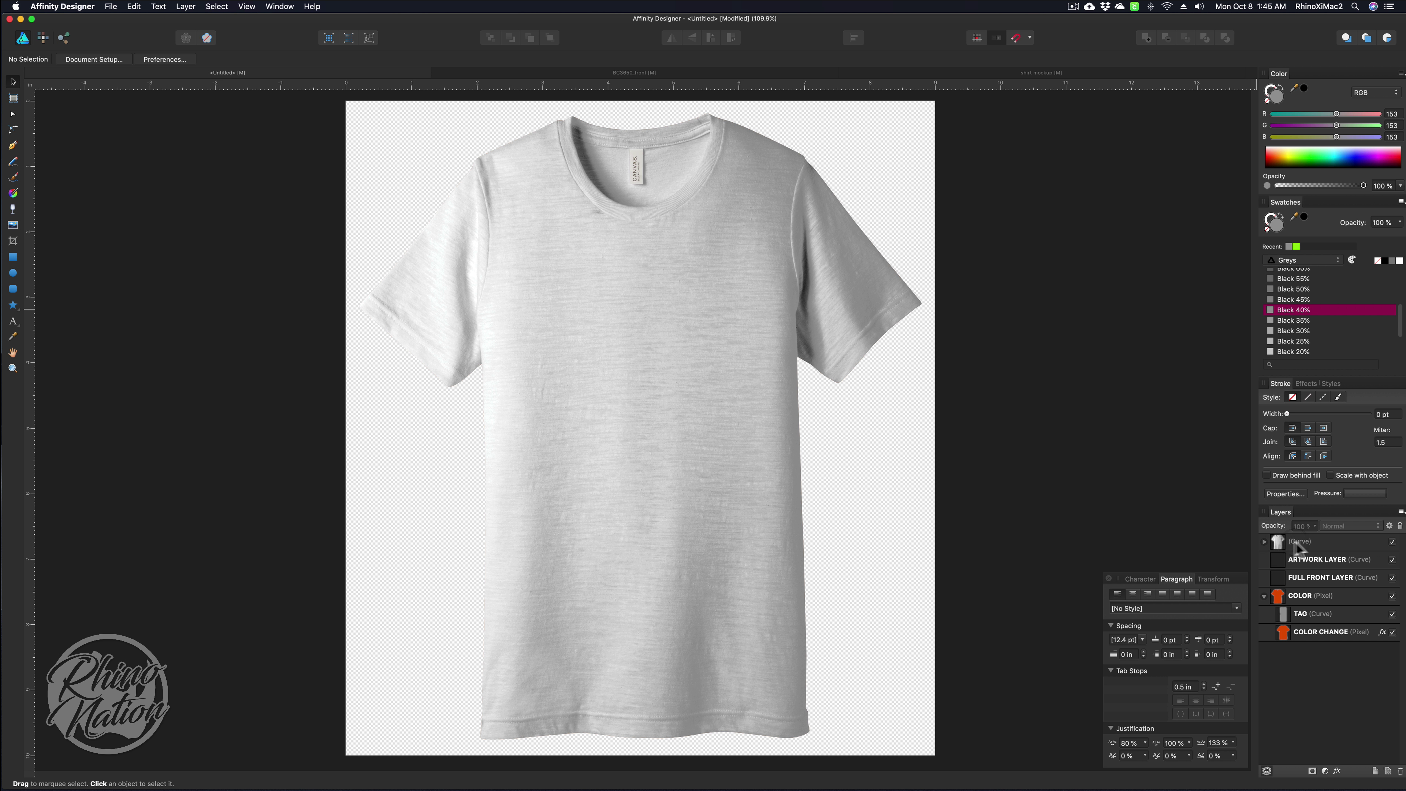
pyautogui.click(1392, 542)
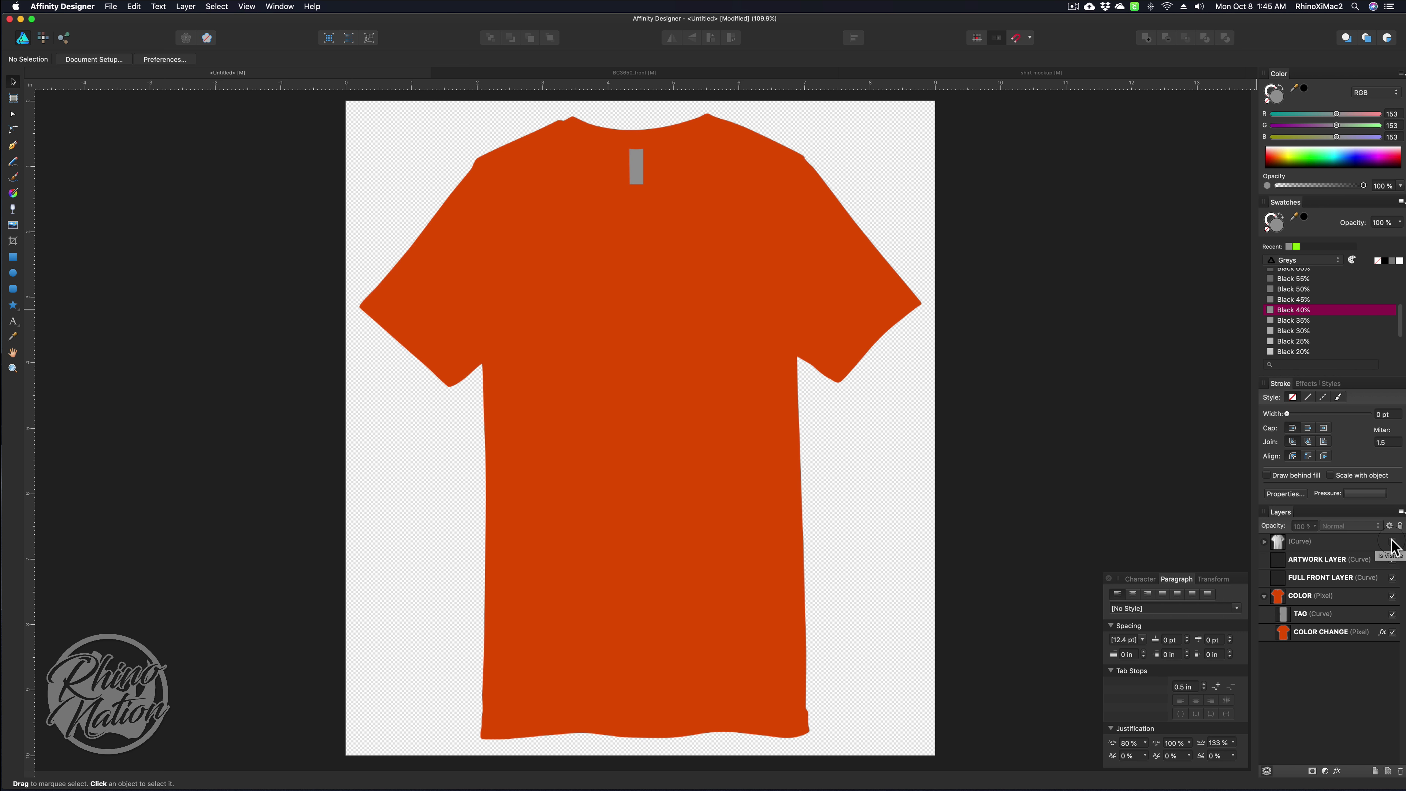
pyautogui.click(637, 176)
pyautogui.click(1295, 615)
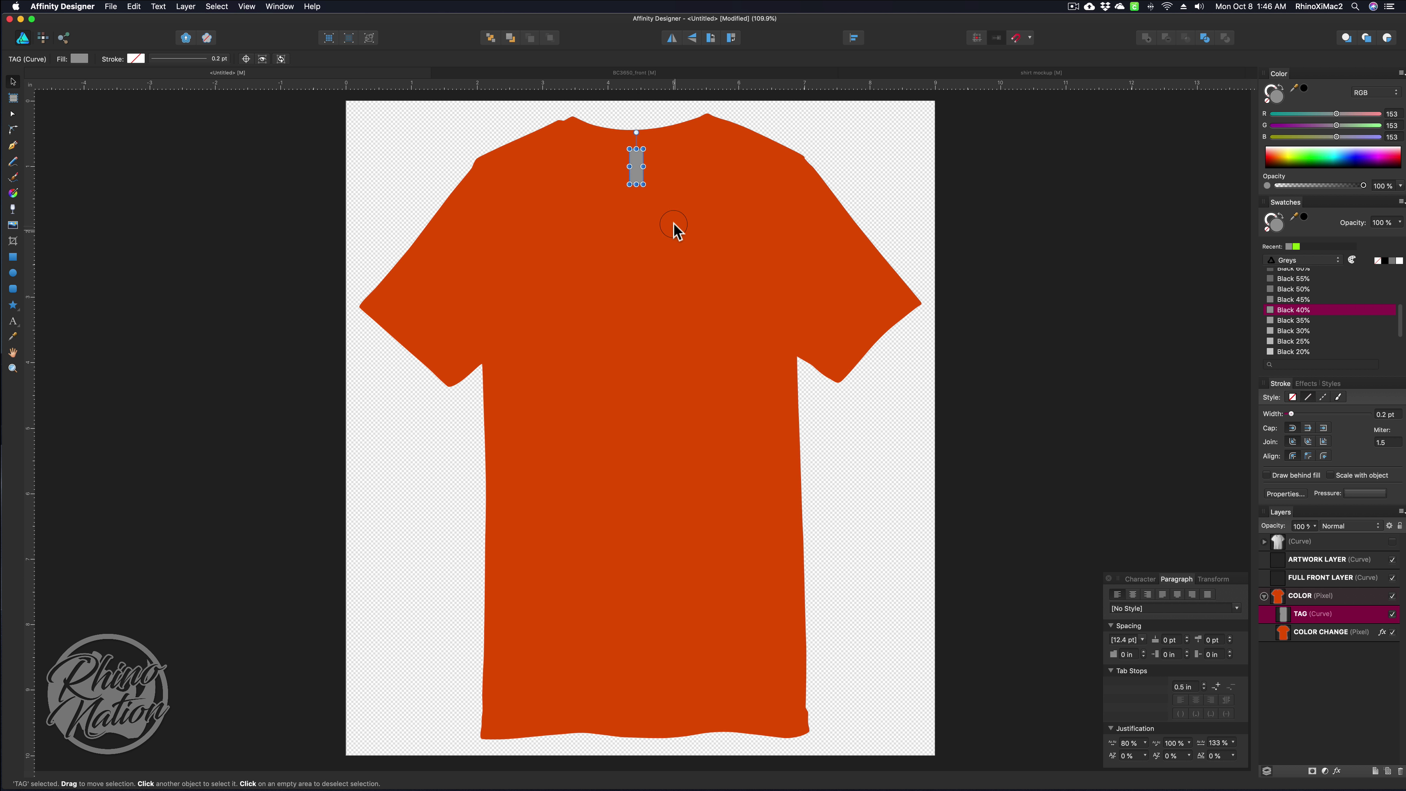
pyautogui.click(857, 450)
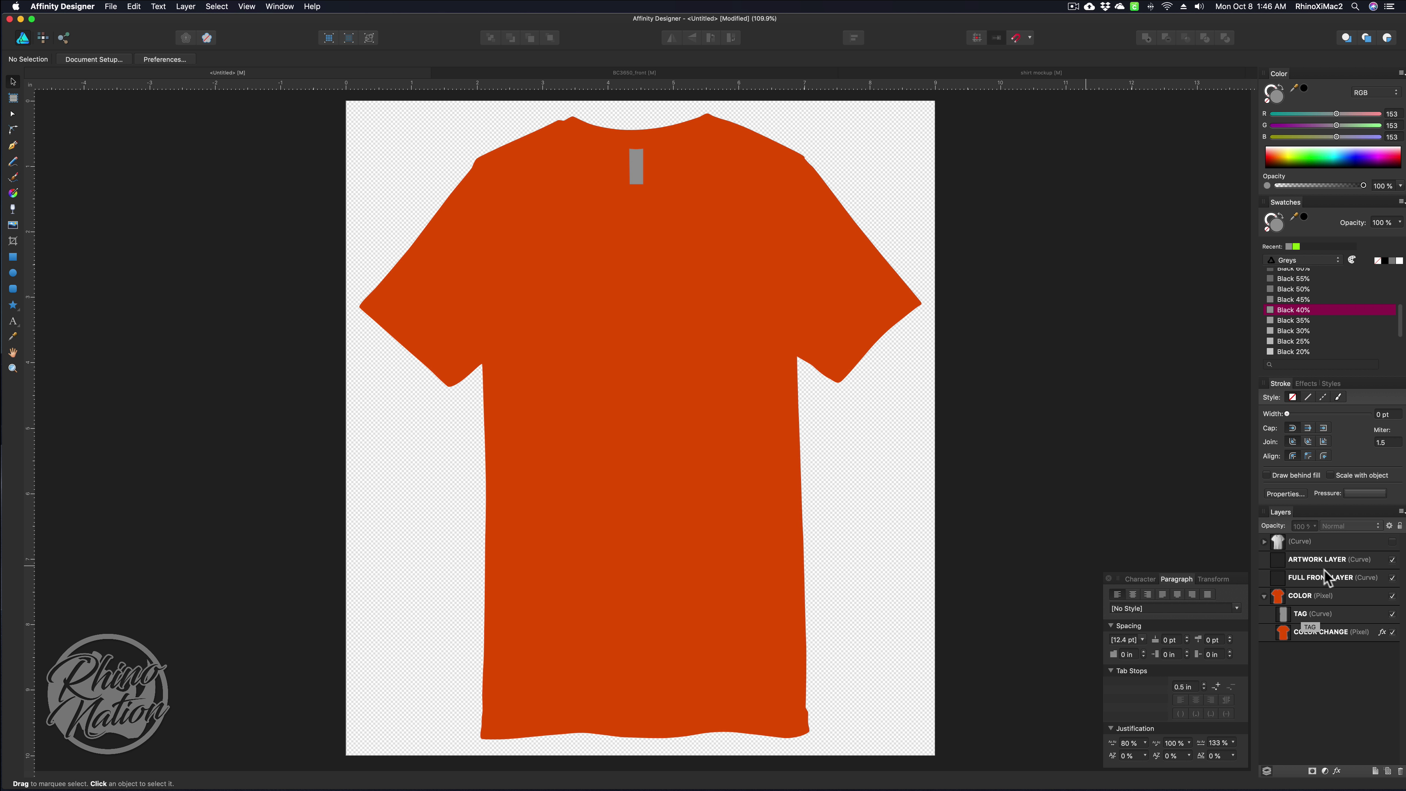
pyautogui.click(1372, 542)
pyautogui.click(1392, 541)
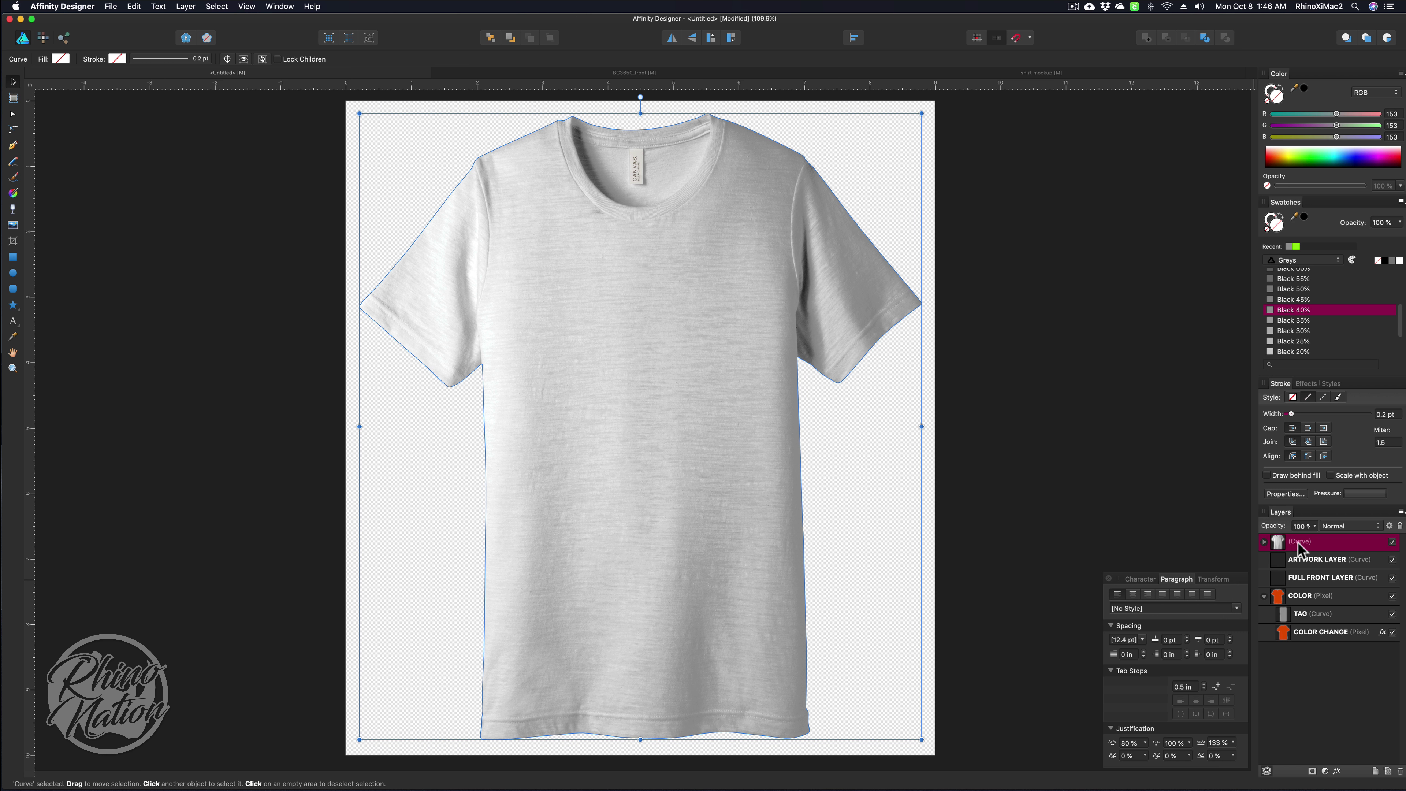
# - Expand the clipped shirt curve and add a Levels adjustment inside it with Black Level at about 20%
pyautogui.click(1264, 541)
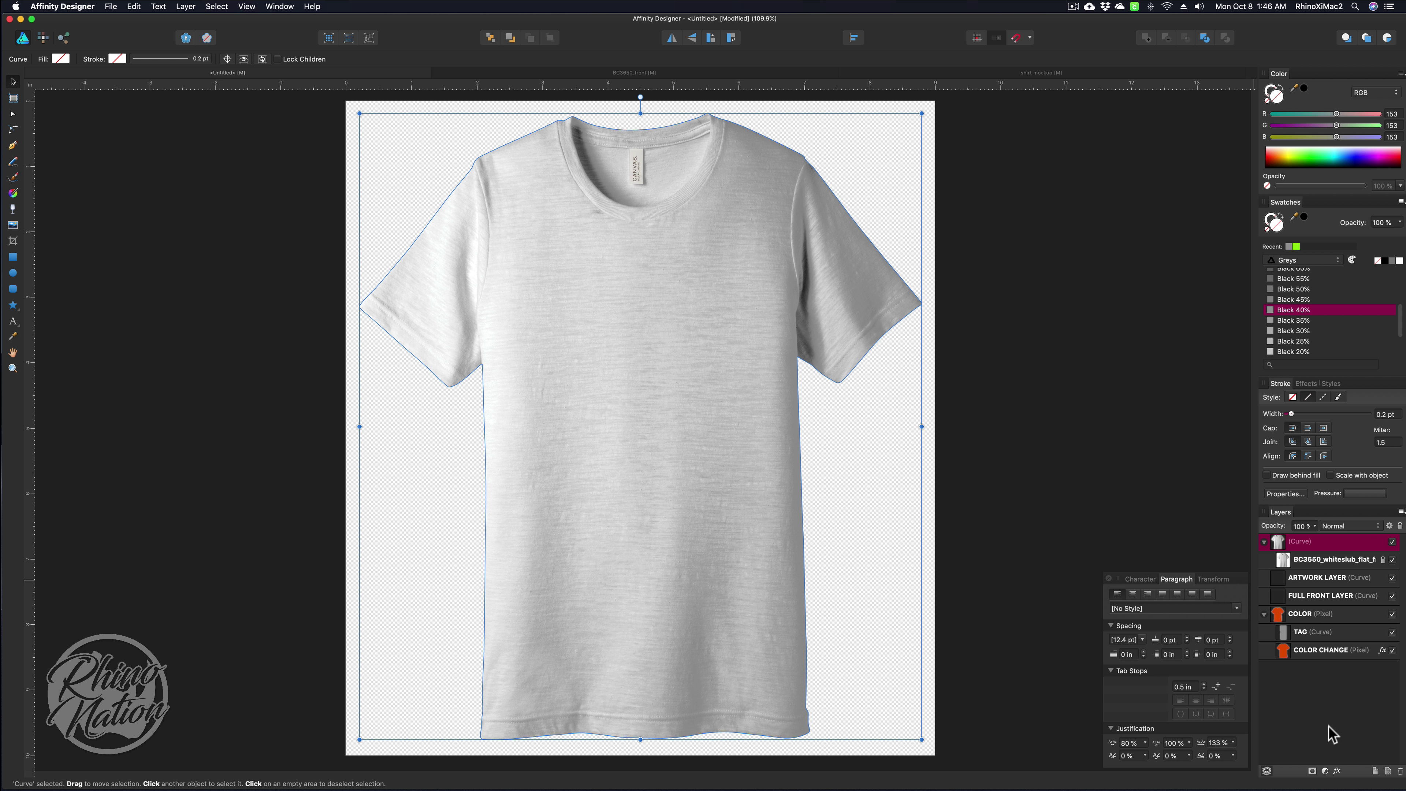
pyautogui.click(1324, 772)
pyautogui.click(1321, 545)
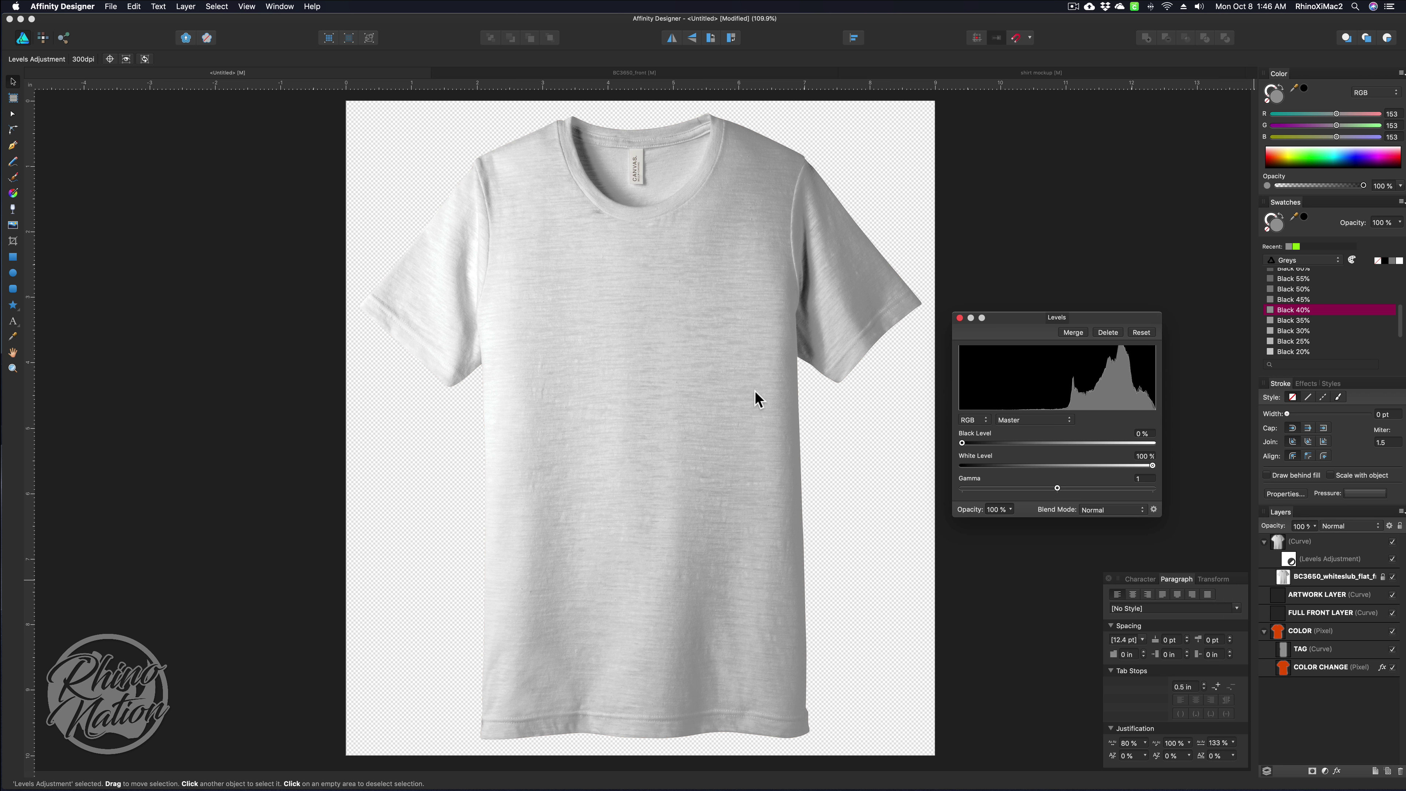
pyautogui.moveTo(962, 442)
pyautogui.mouseDown()
pyautogui.moveTo(1018, 448)
pyautogui.moveTo(999, 452)
pyautogui.mouseUp()
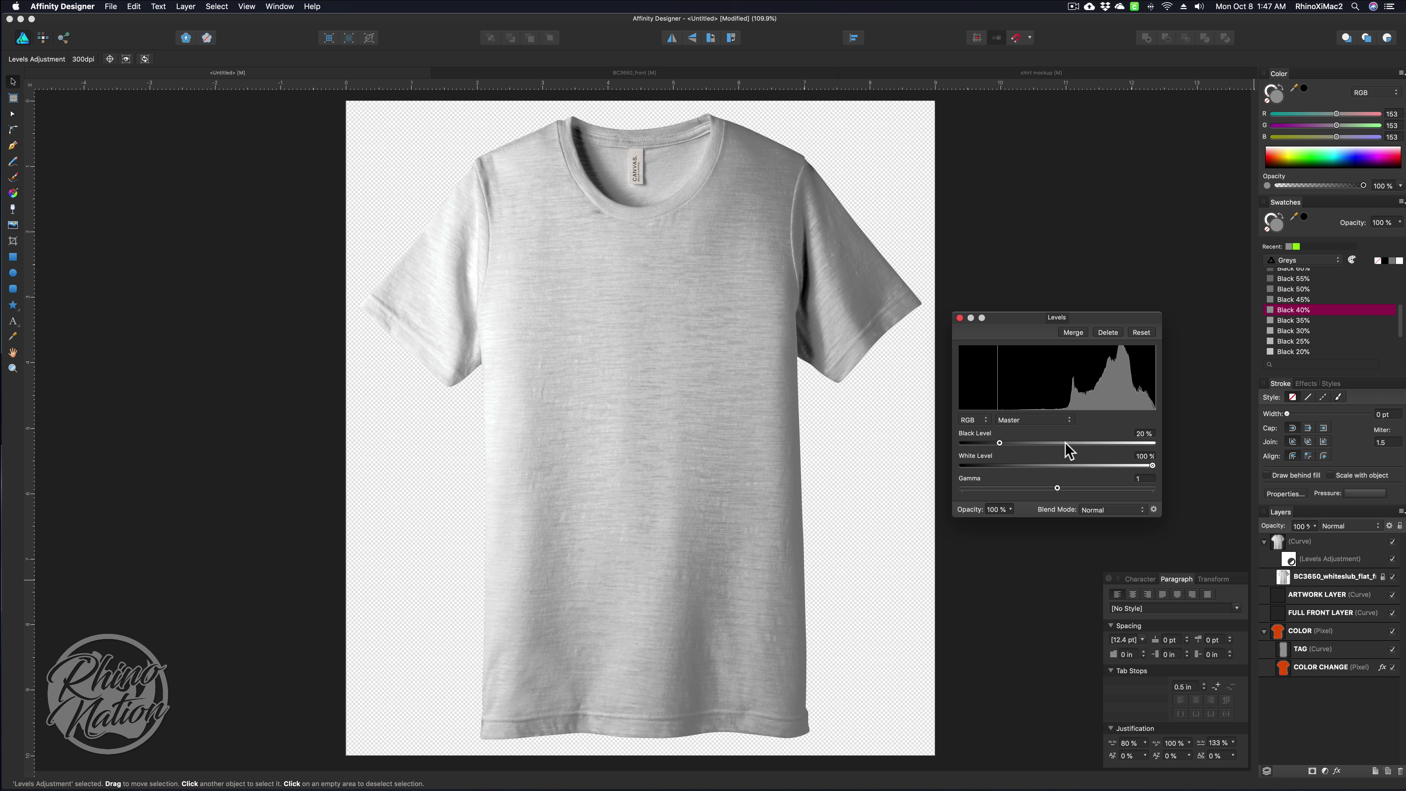
pyautogui.moveTo(1000, 444)
pyautogui.mouseDown()
pyautogui.moveTo(1105, 448)
pyautogui.moveTo(993, 447)
pyautogui.moveTo(998, 458)
pyautogui.mouseUp()
pyautogui.click(960, 318)
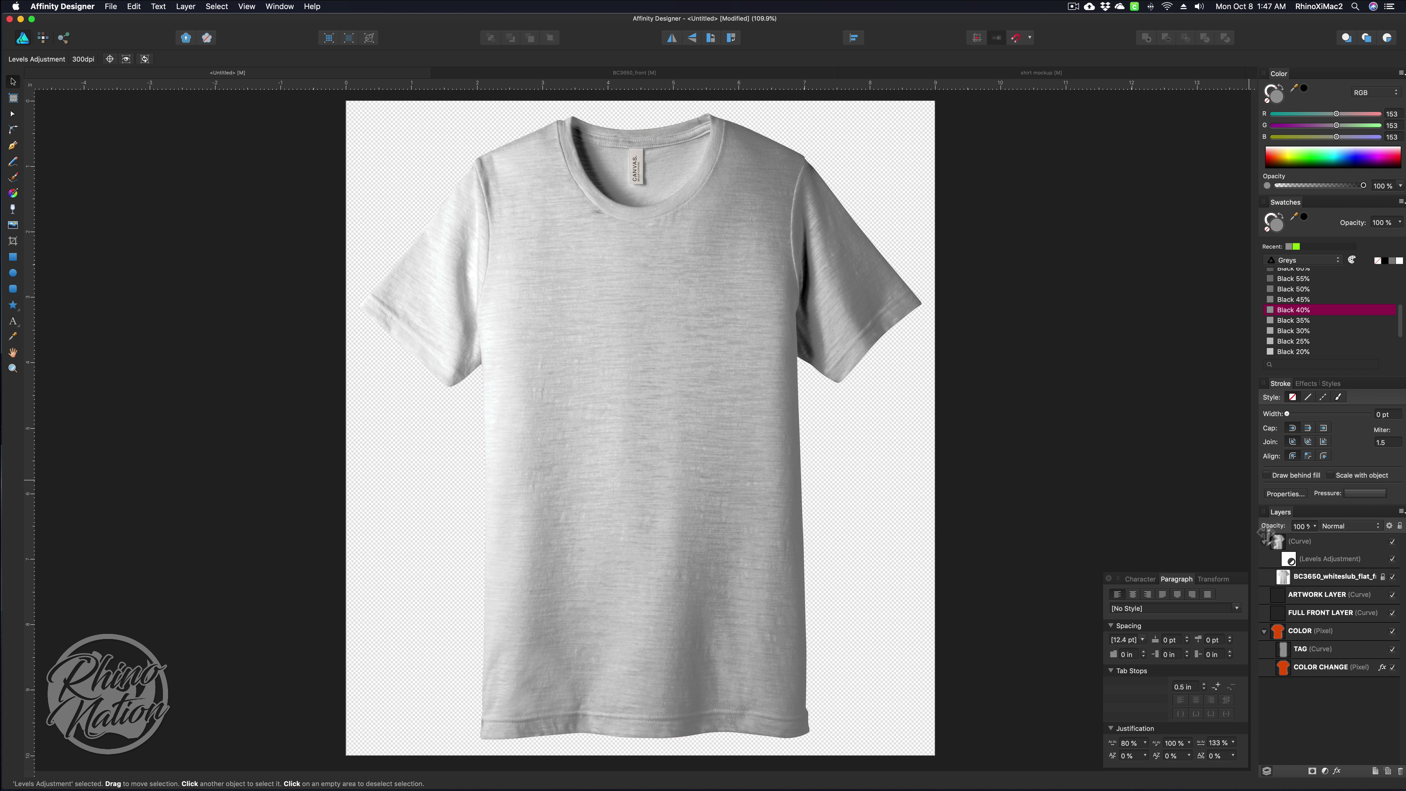
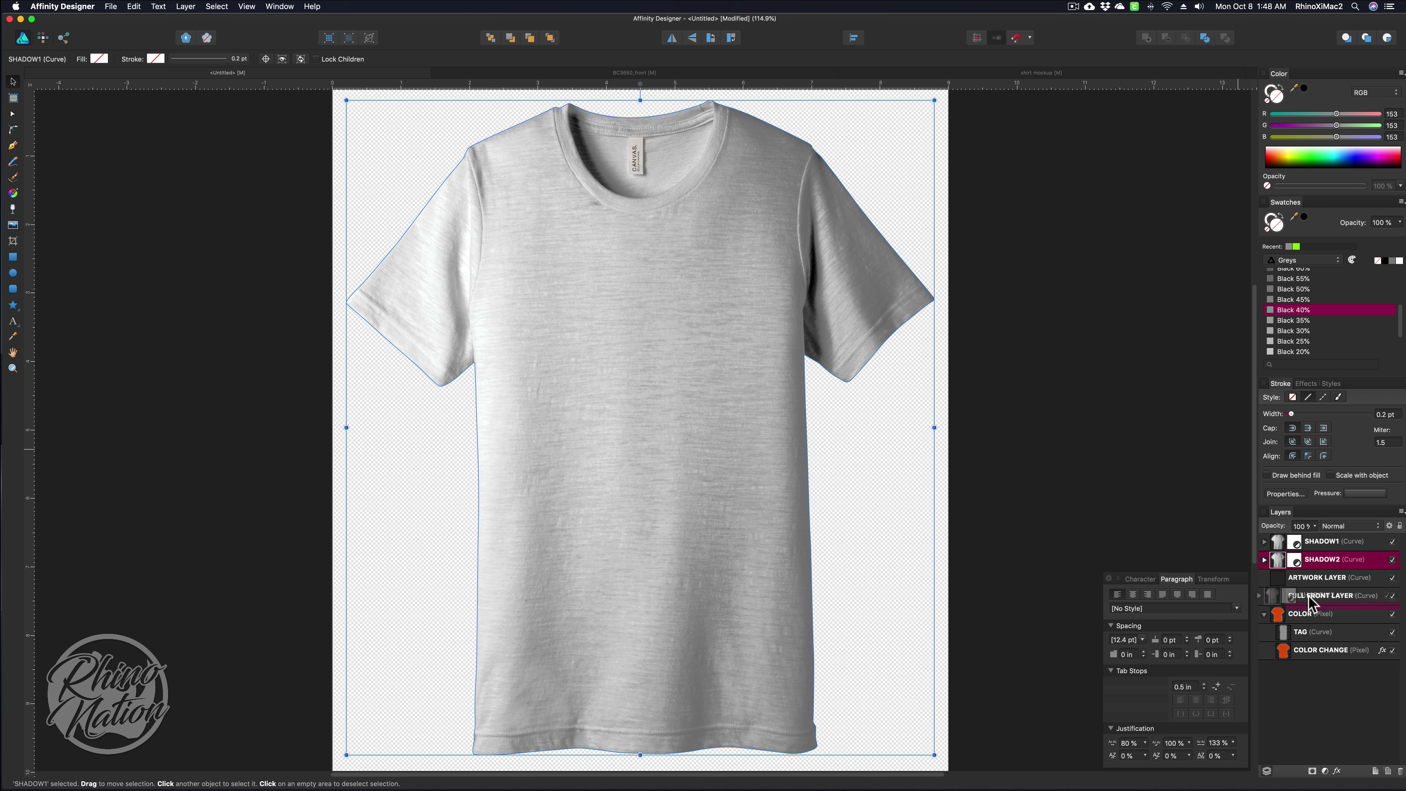
# - Move SHADOW2 below FULL FRONT LAYER, directly above COLOR, and set its blend mode to Multiply
pyautogui.moveTo(1306, 603); pyautogui.dragTo(1271, 613)
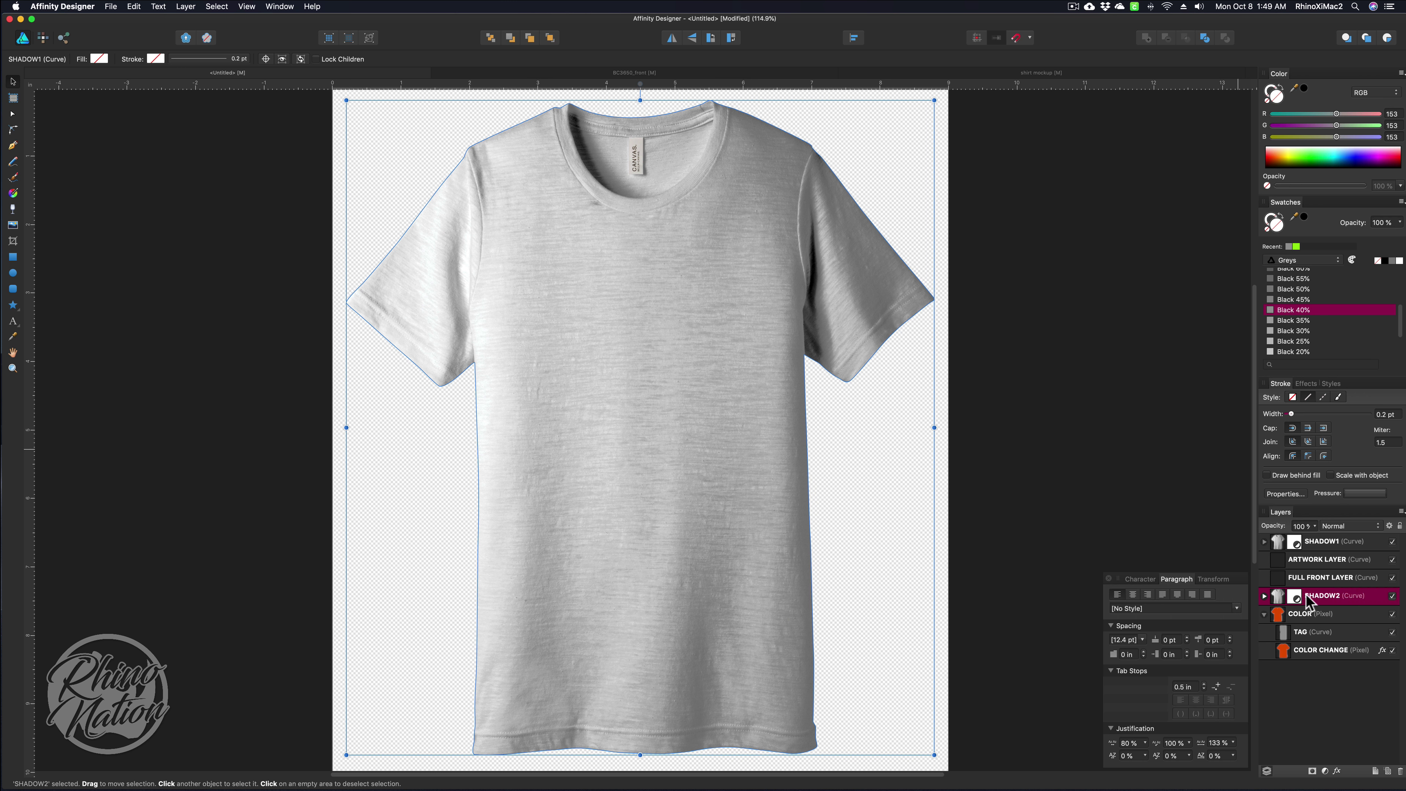
pyautogui.click(1362, 526)
pyautogui.click(1353, 555)
# - Set SHADOW1's blend mode to Multiply and clear the selection
pyautogui.click(1326, 541)
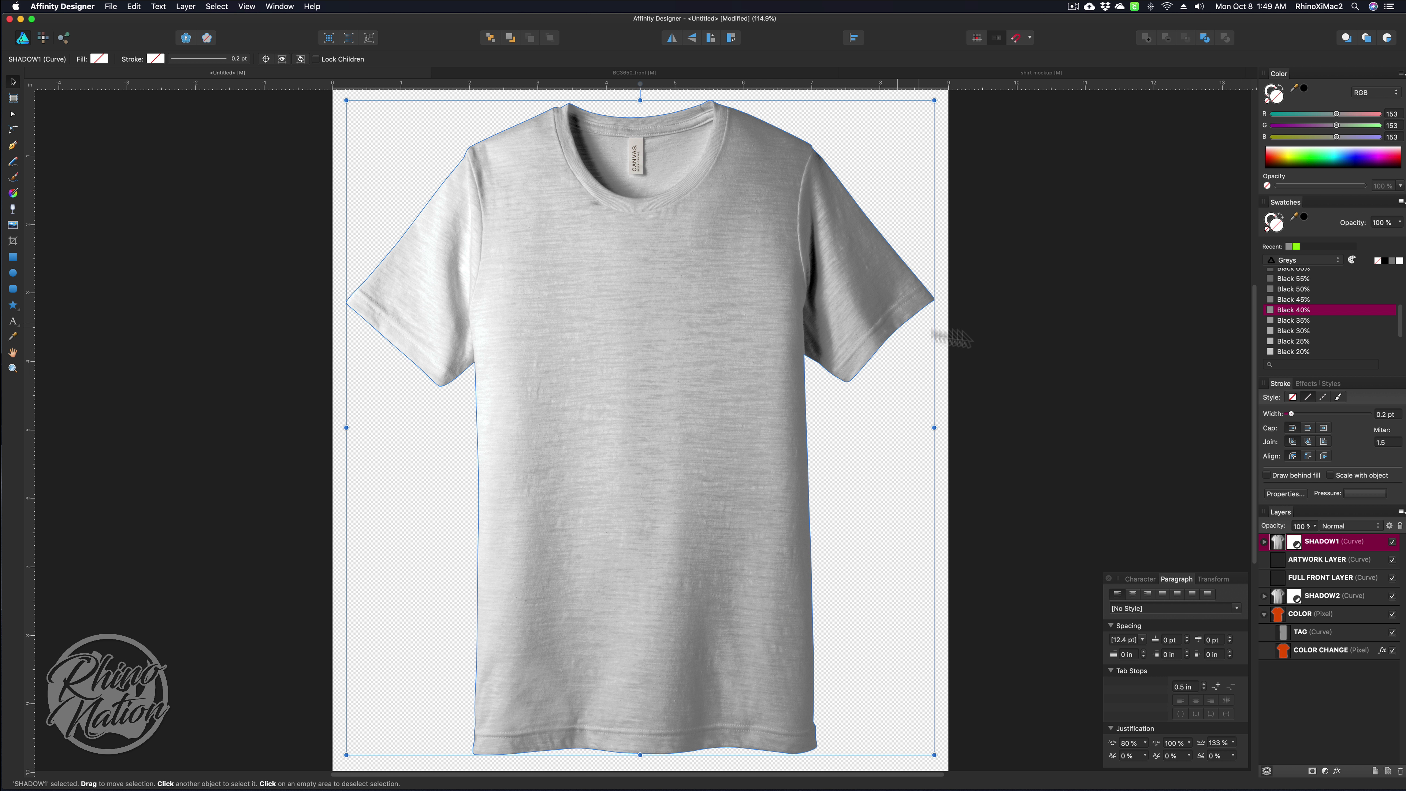
pyautogui.click(1349, 526)
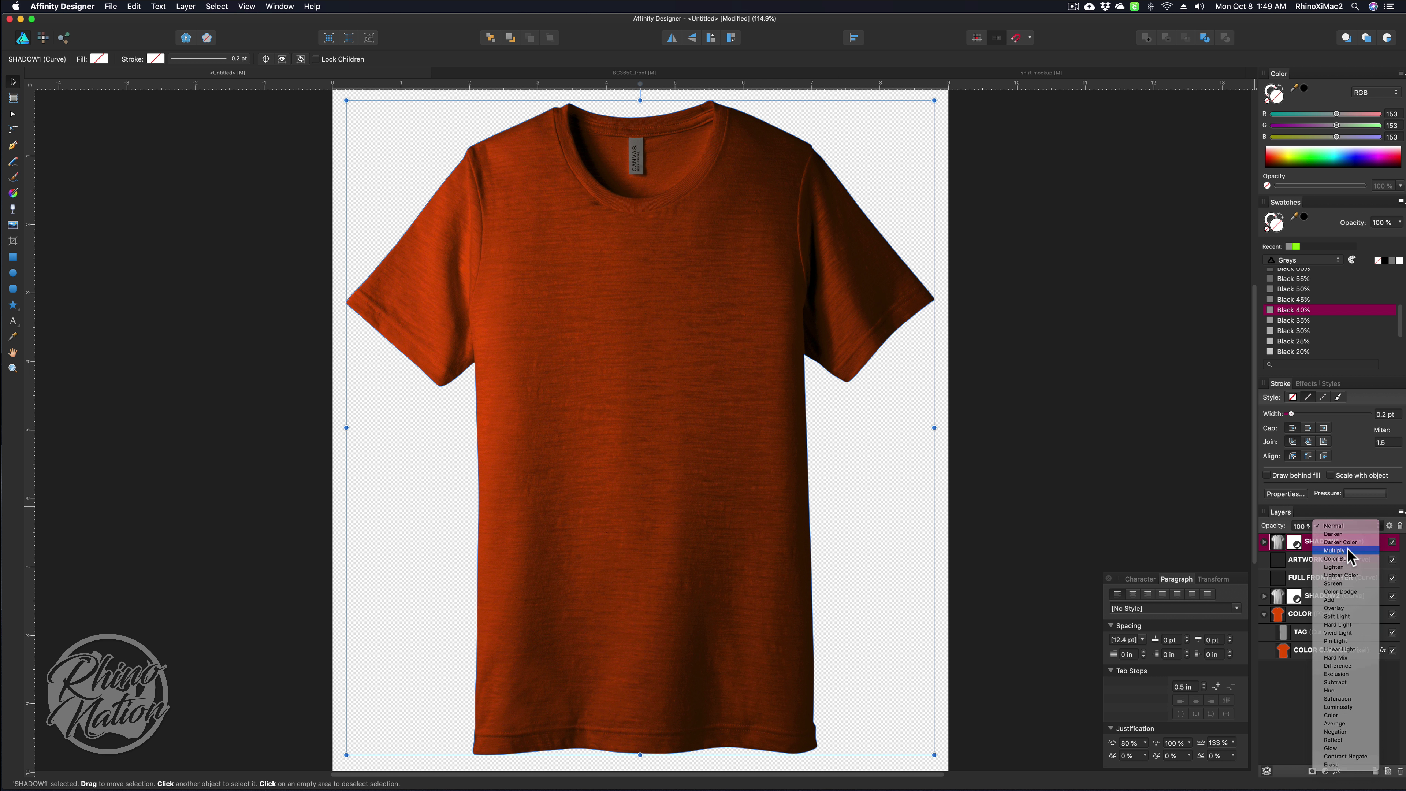
pyautogui.click(1347, 549)
pyautogui.press('super+d')
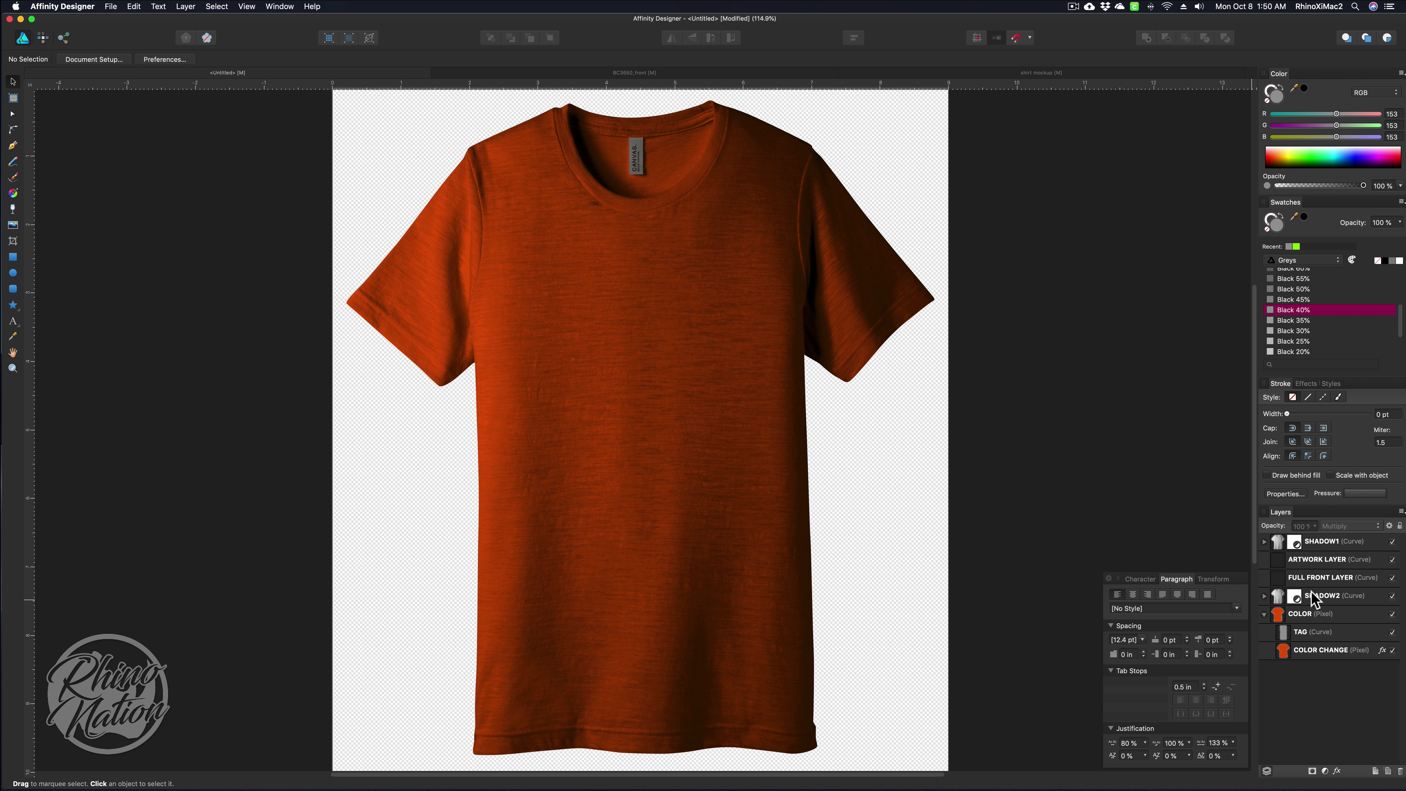
# - Lower the opacity of SHADOW1 to 35%
pyautogui.click(1318, 544)
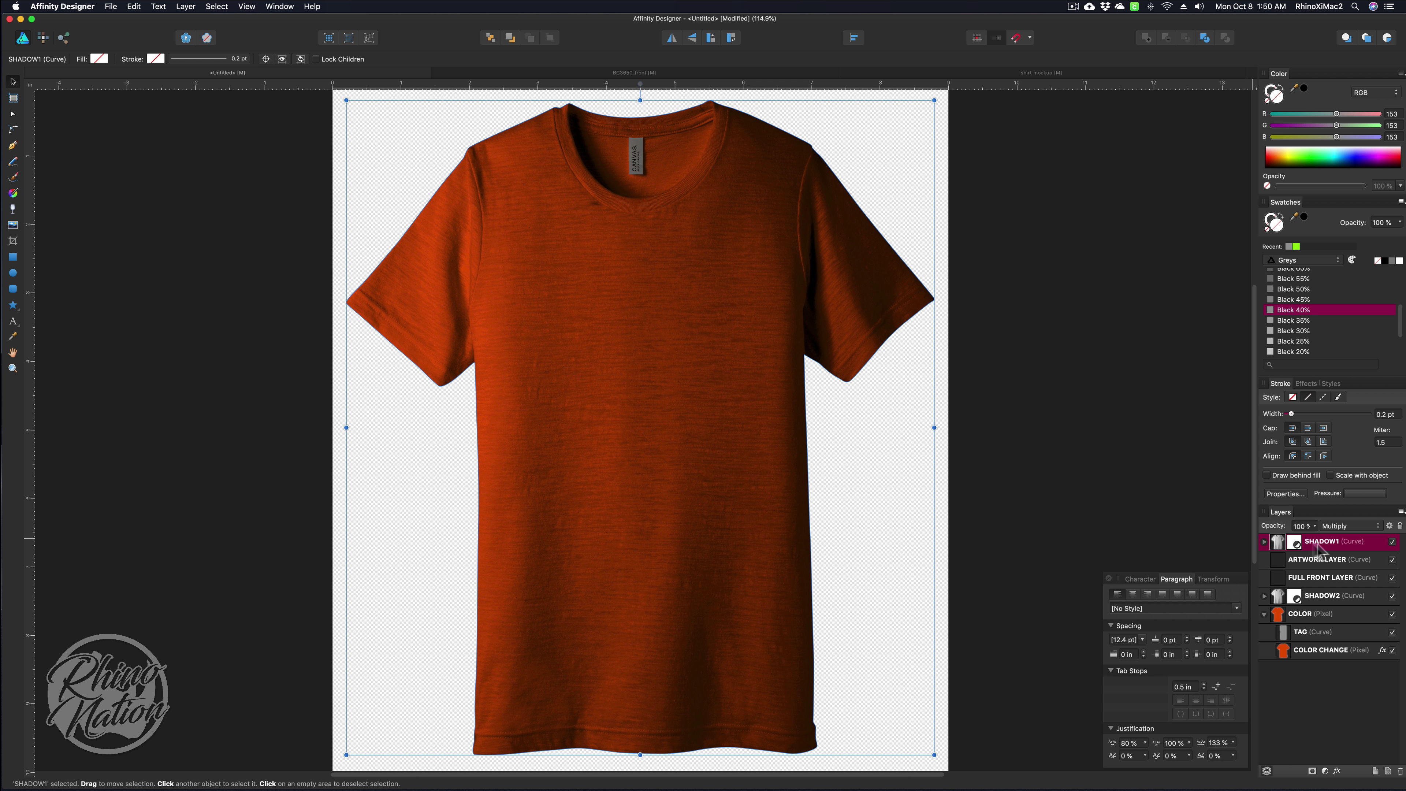
pyautogui.click(1313, 525)
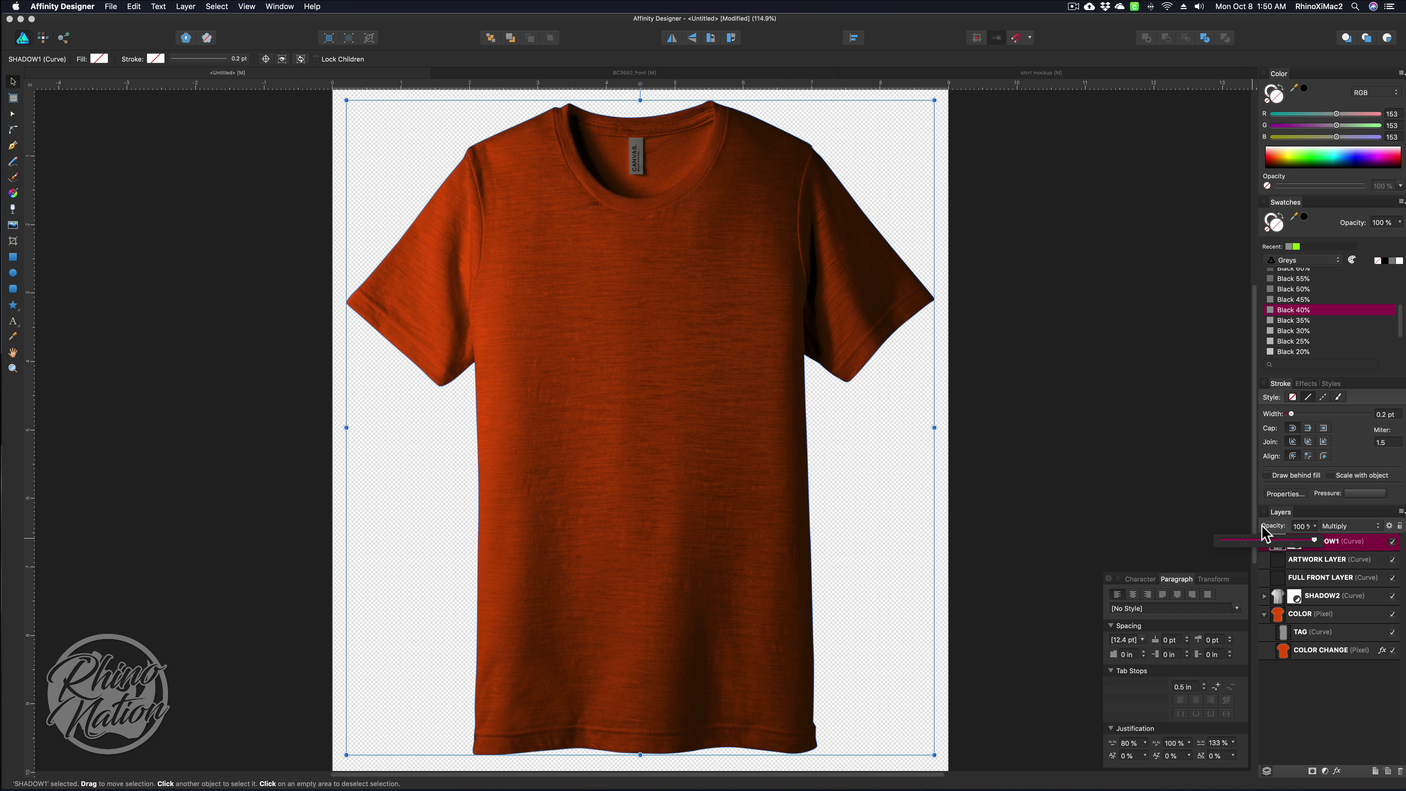
pyautogui.moveTo(1315, 537); pyautogui.dragTo(1256, 541)
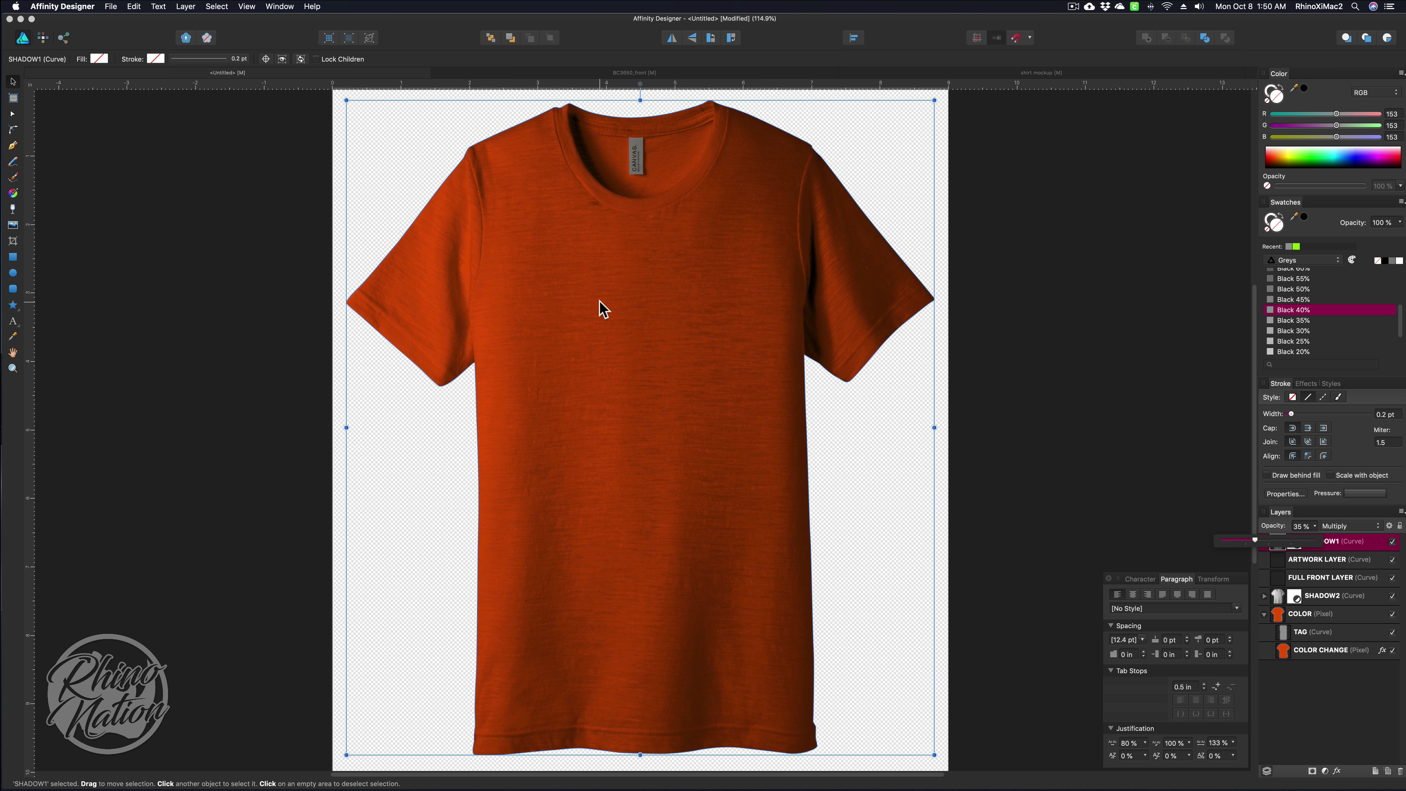
pyautogui.click(602, 307)
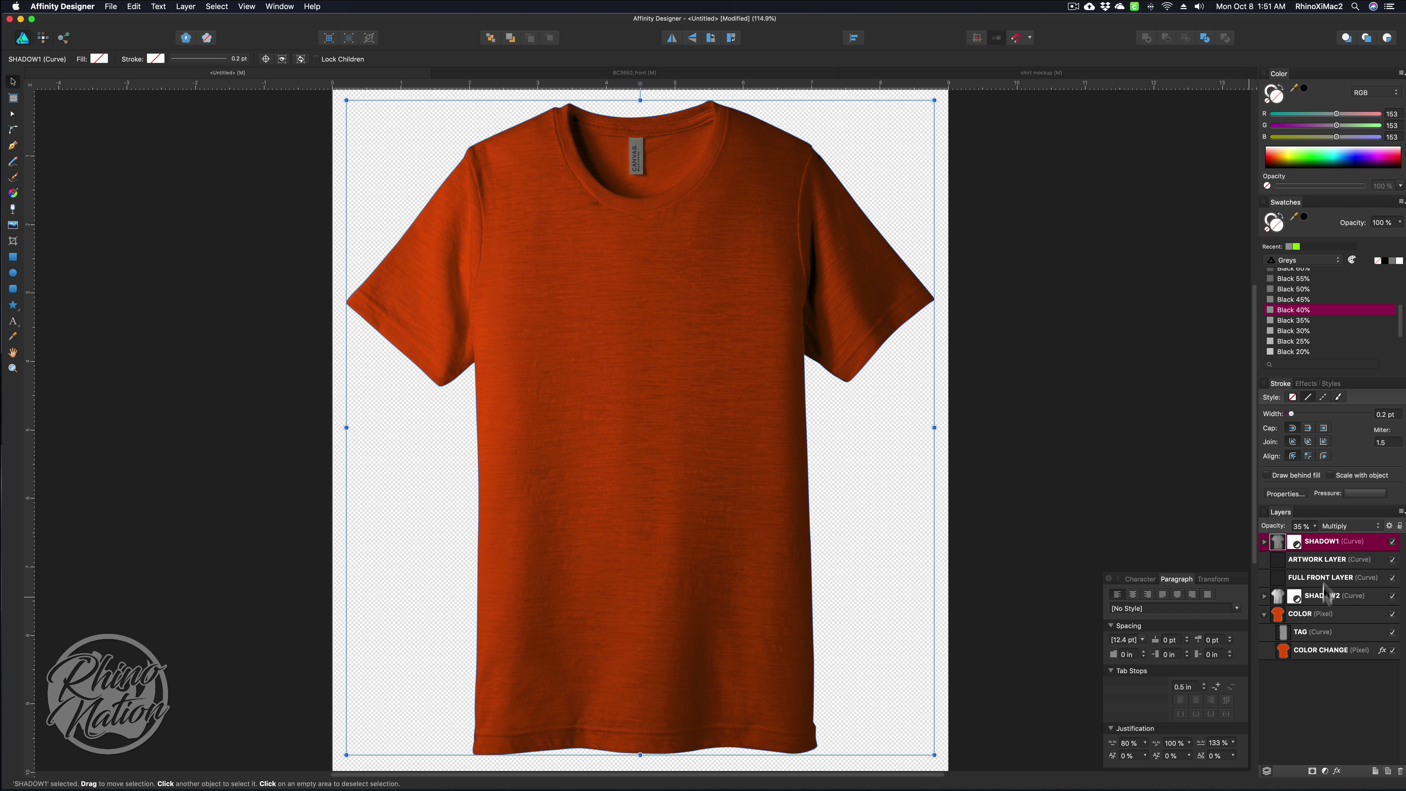
# - Rebalance the shirt shadows by setting SHADOW2's opacity to 61% and SHADOW1's to 71%
pyautogui.click(1328, 598)
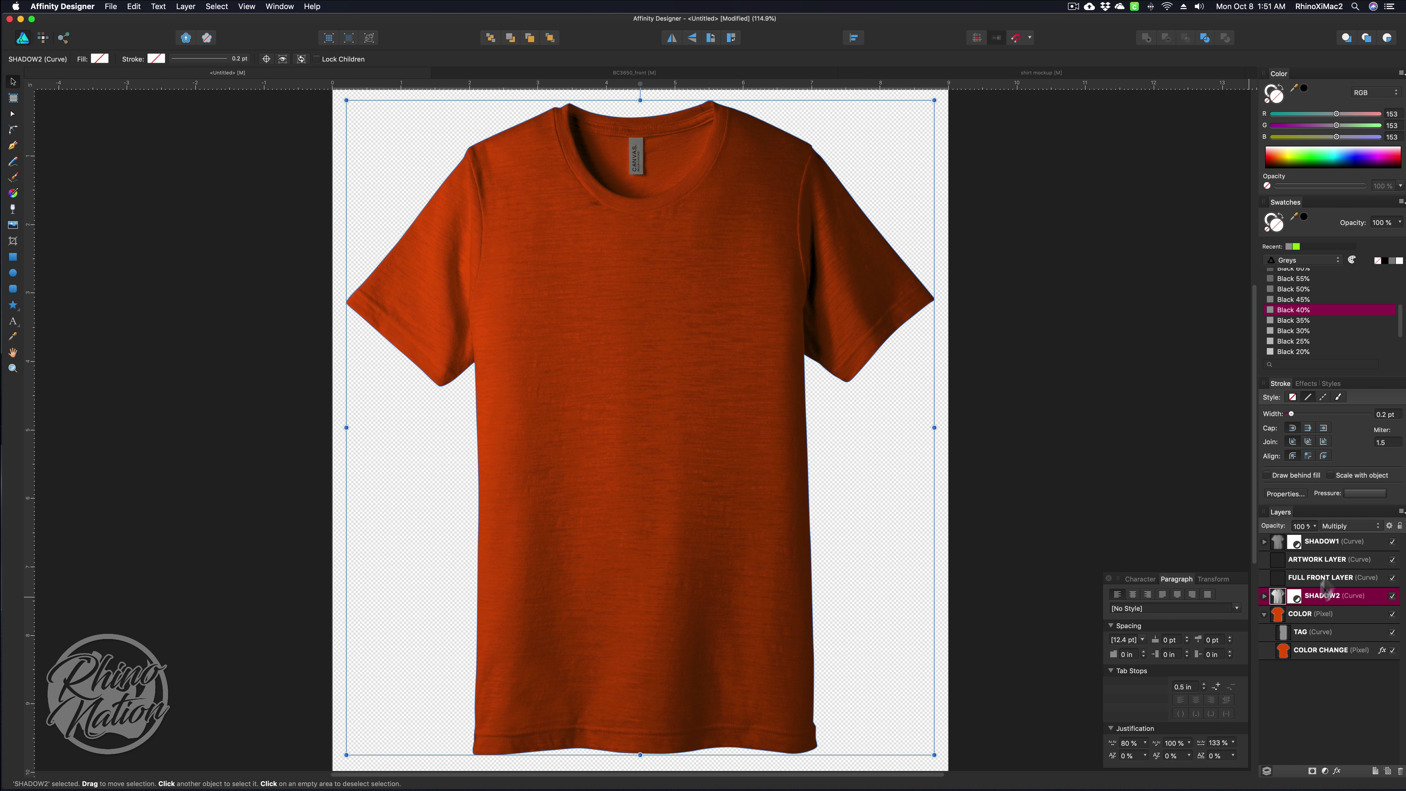
pyautogui.moveTo(1314, 525); pyautogui.dragTo(1353, 547)
pyautogui.click(1311, 541)
pyautogui.click(1353, 692)
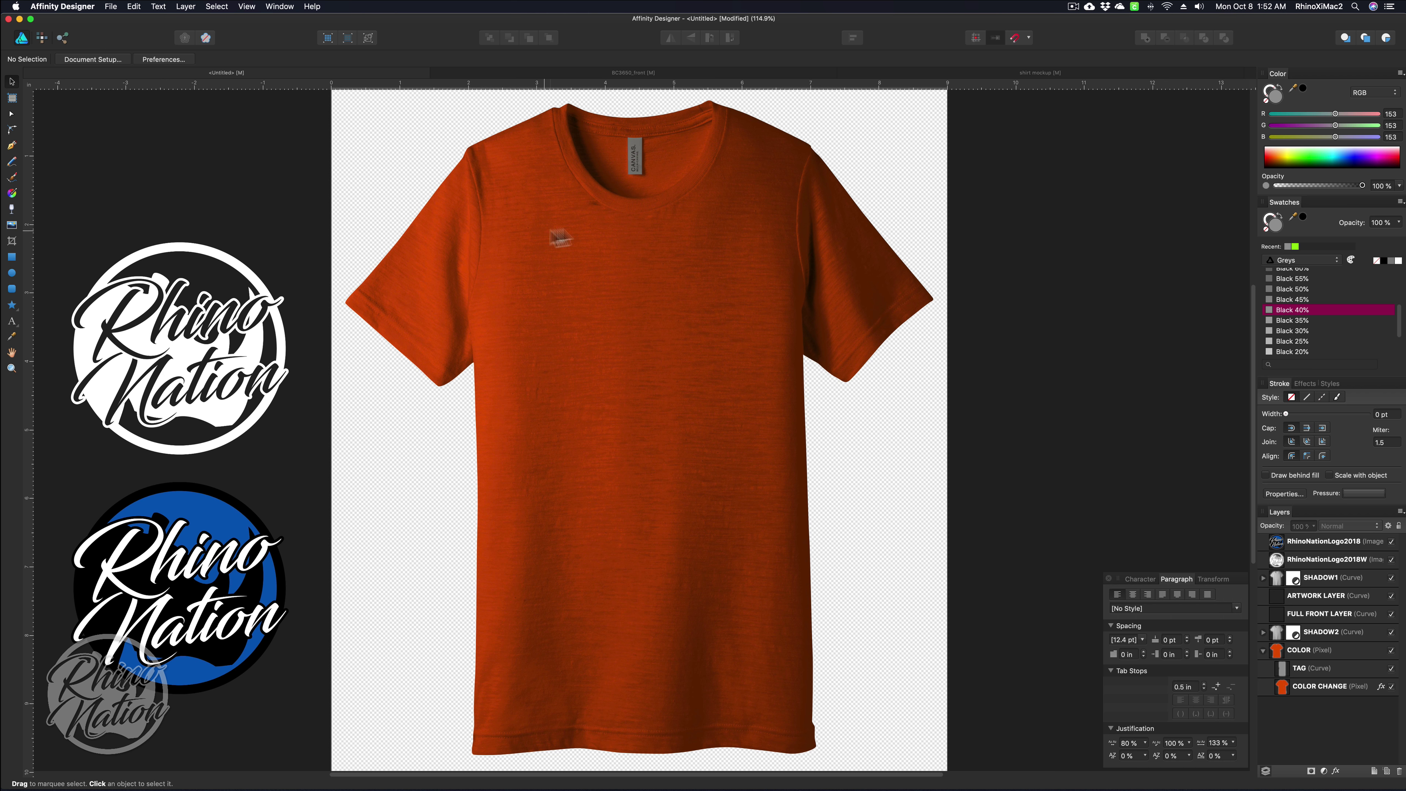
# - Place the white Rhino Nation logo centered on the shirt's chest with snapping enabled
pyautogui.click(172, 340)
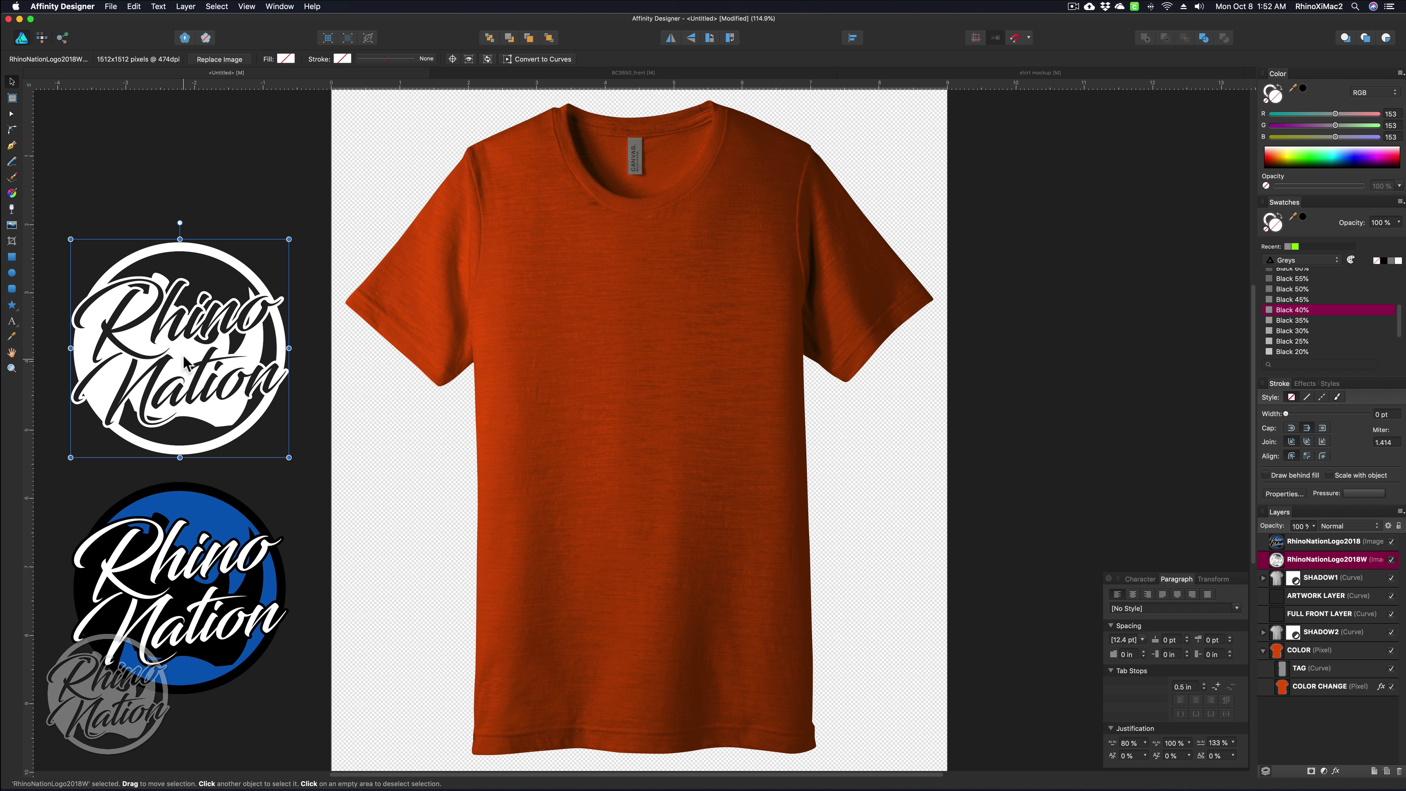
pyautogui.moveTo(185, 363); pyautogui.dragTo(645, 365)
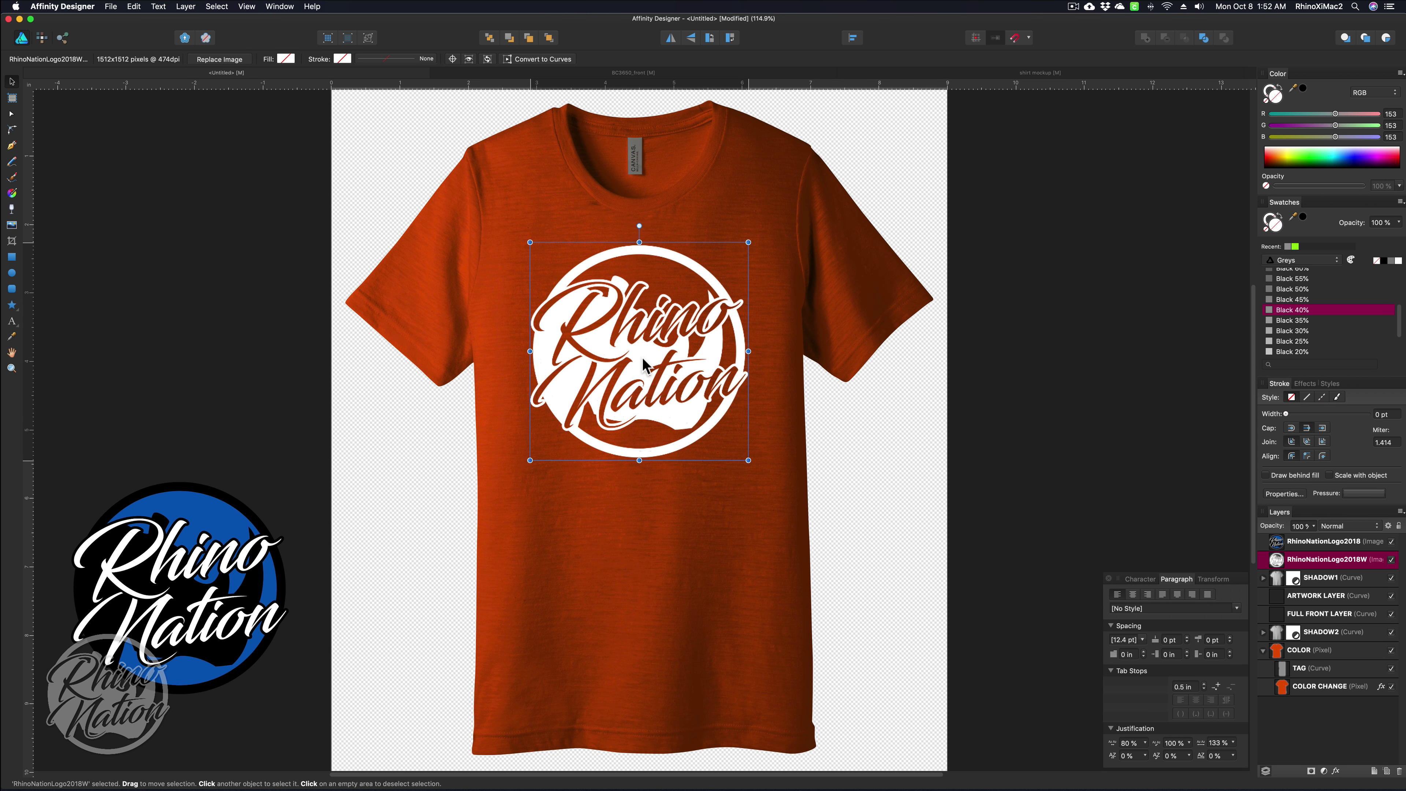
pyautogui.click(1016, 37)
pyautogui.moveTo(643, 355)
pyautogui.mouseDown()
pyautogui.moveTo(657, 357)
pyautogui.moveTo(643, 357)
pyautogui.mouseUp()
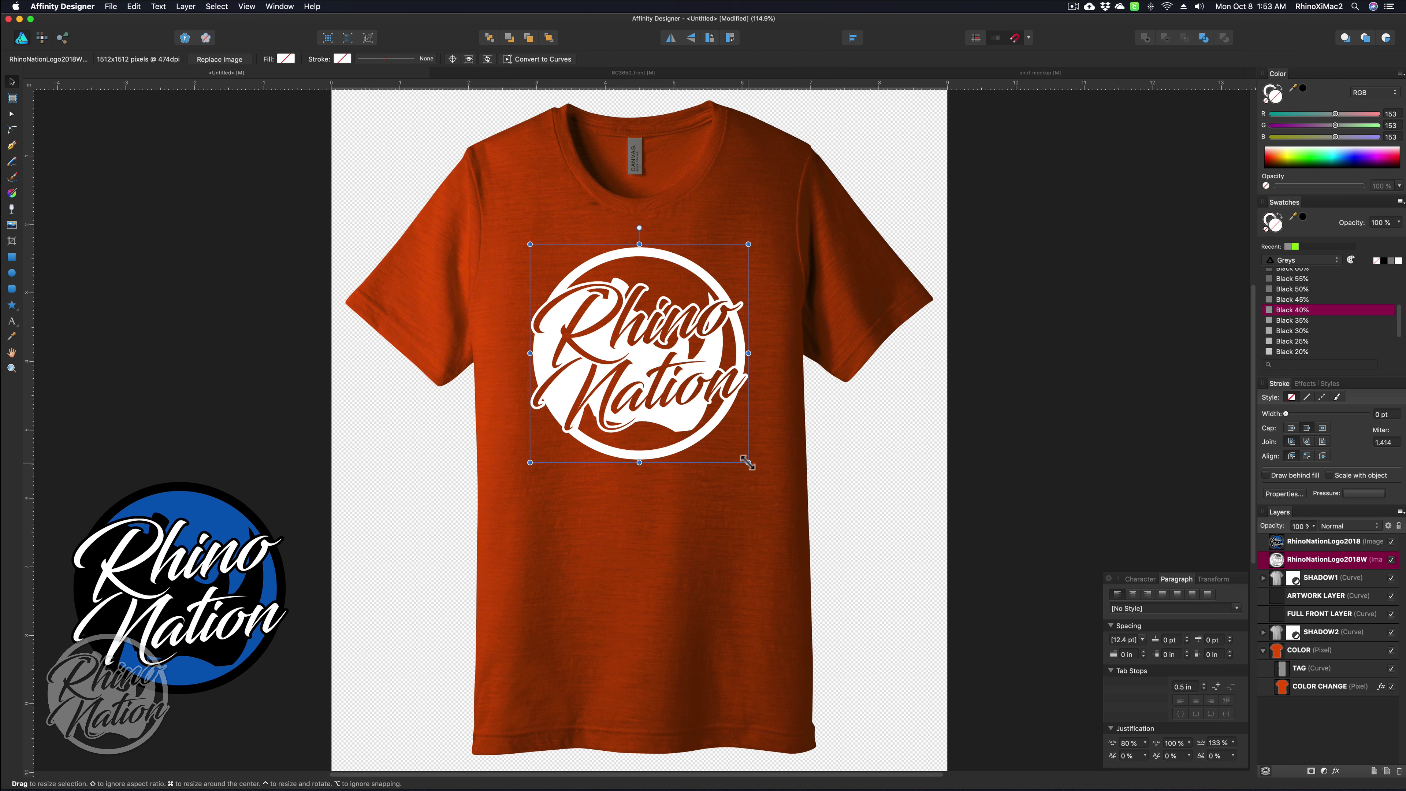
# - Enlarge the white logo proportionally to about 418 dpi and keep it centered on the shirt's chest
pyautogui.moveTo(747, 462)
pyautogui.mouseDown()
pyautogui.moveTo(808, 496)
pyautogui.moveTo(778, 490)
pyautogui.moveTo(744, 451)
pyautogui.moveTo(795, 487)
pyautogui.moveTo(650, 368)
pyautogui.moveTo(606, 359)
pyautogui.moveTo(587, 323)
pyautogui.moveTo(982, 611)
pyautogui.moveTo(714, 410)
pyautogui.moveTo(811, 501)
pyautogui.moveTo(772, 468)
pyautogui.mouseUp()
pyautogui.moveTo(645, 363); pyautogui.dragTo(646, 371)
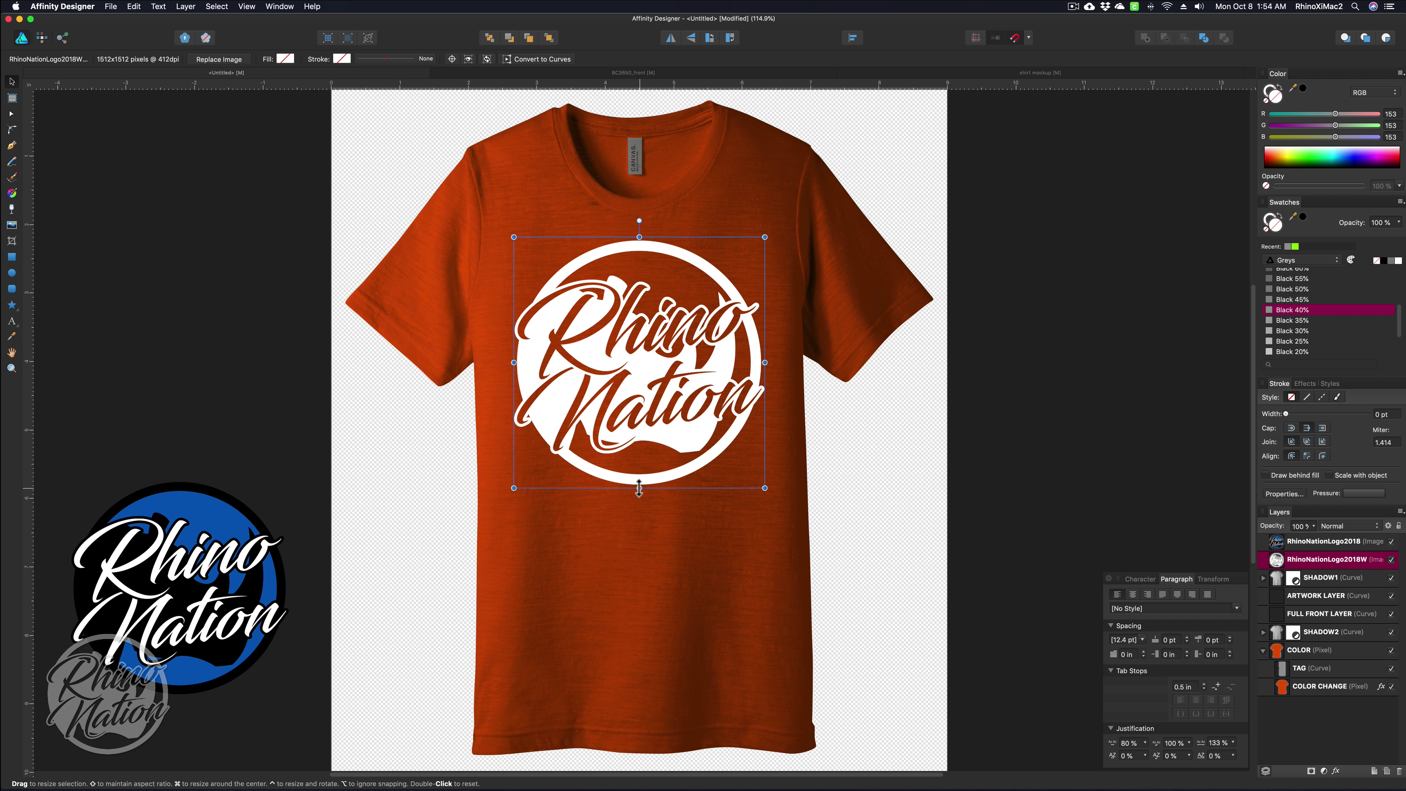
pyautogui.moveTo(639, 489); pyautogui.dragTo(666, 477)
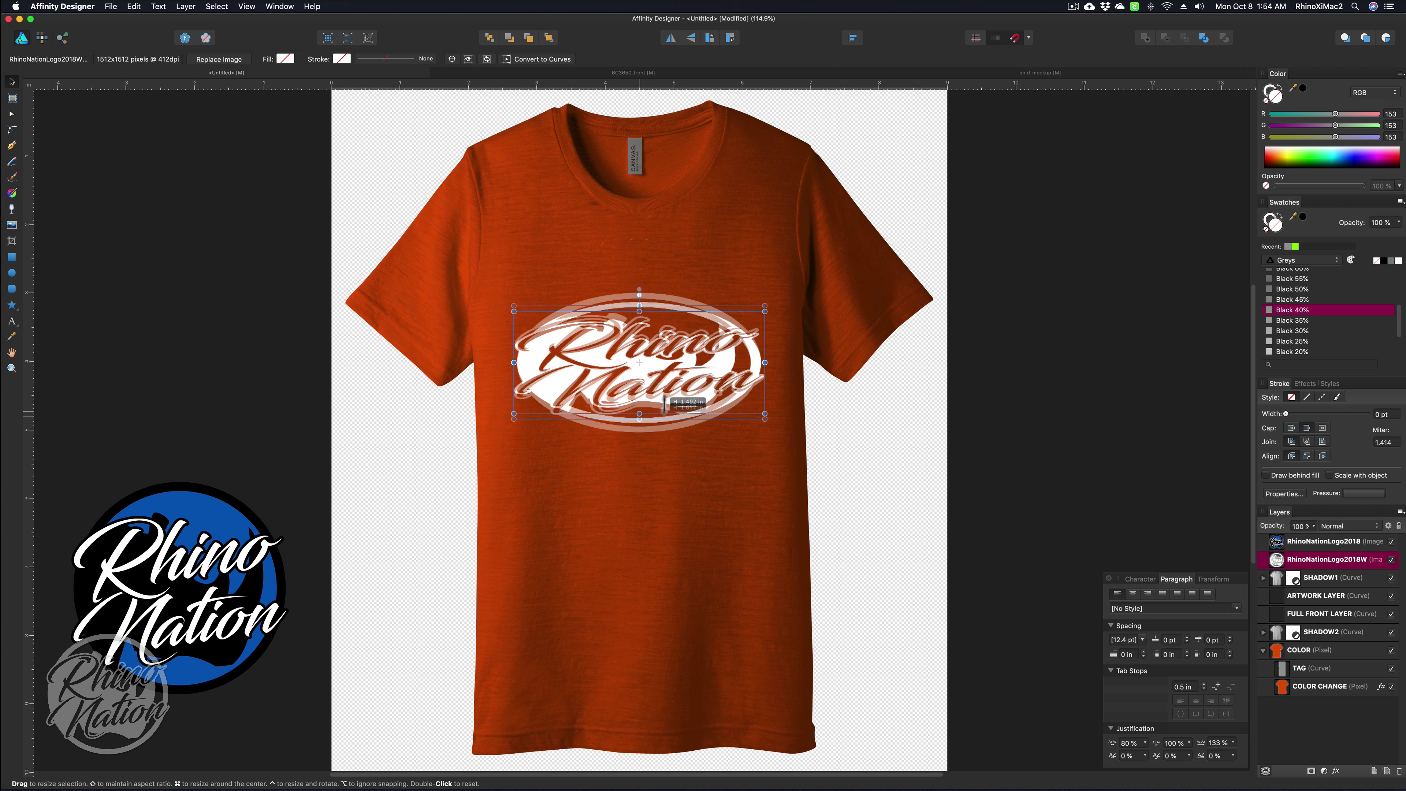
pyautogui.moveTo(653, 445); pyautogui.dragTo(677, 488)
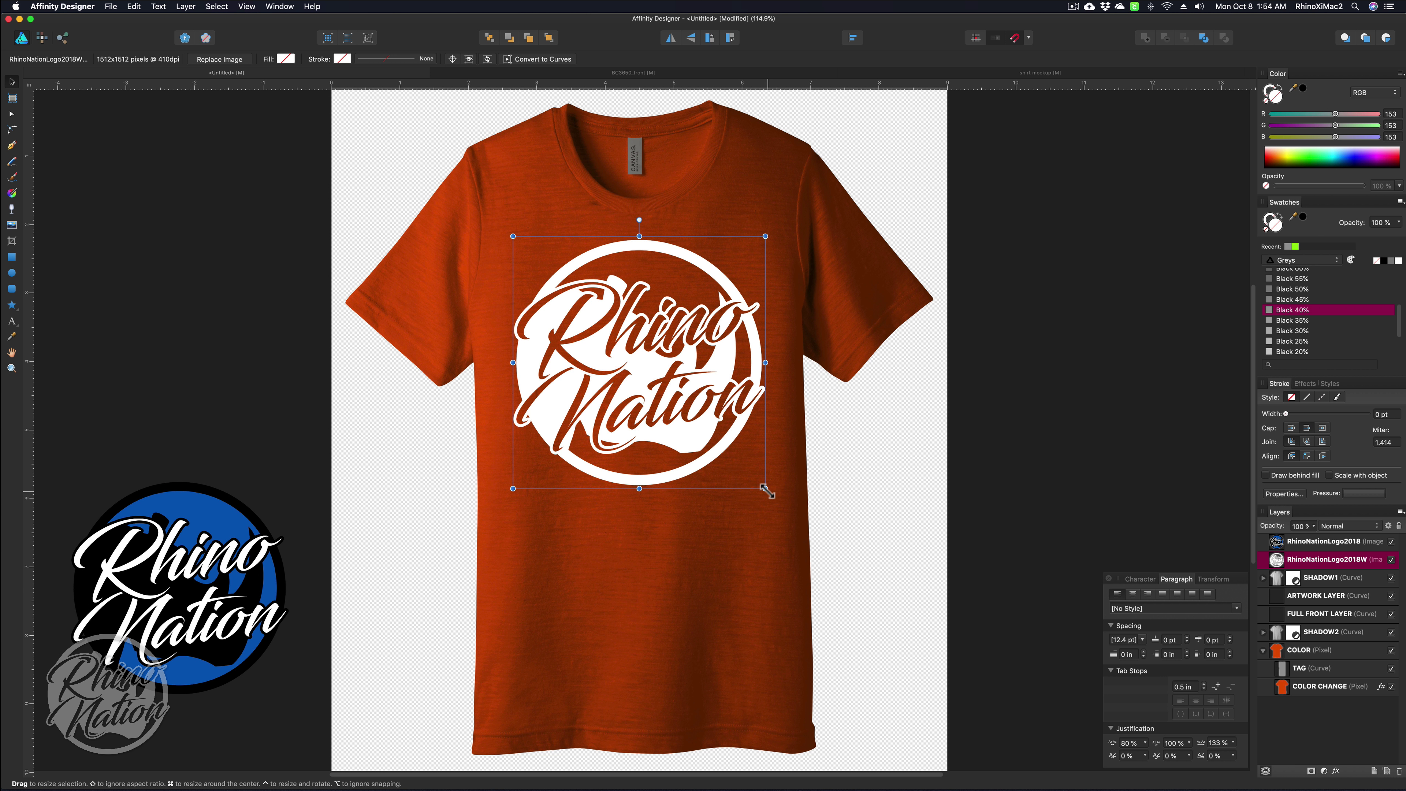
pyautogui.moveTo(767, 490)
pyautogui.mouseDown()
pyautogui.moveTo(816, 529)
pyautogui.moveTo(761, 485)
pyautogui.mouseUp()
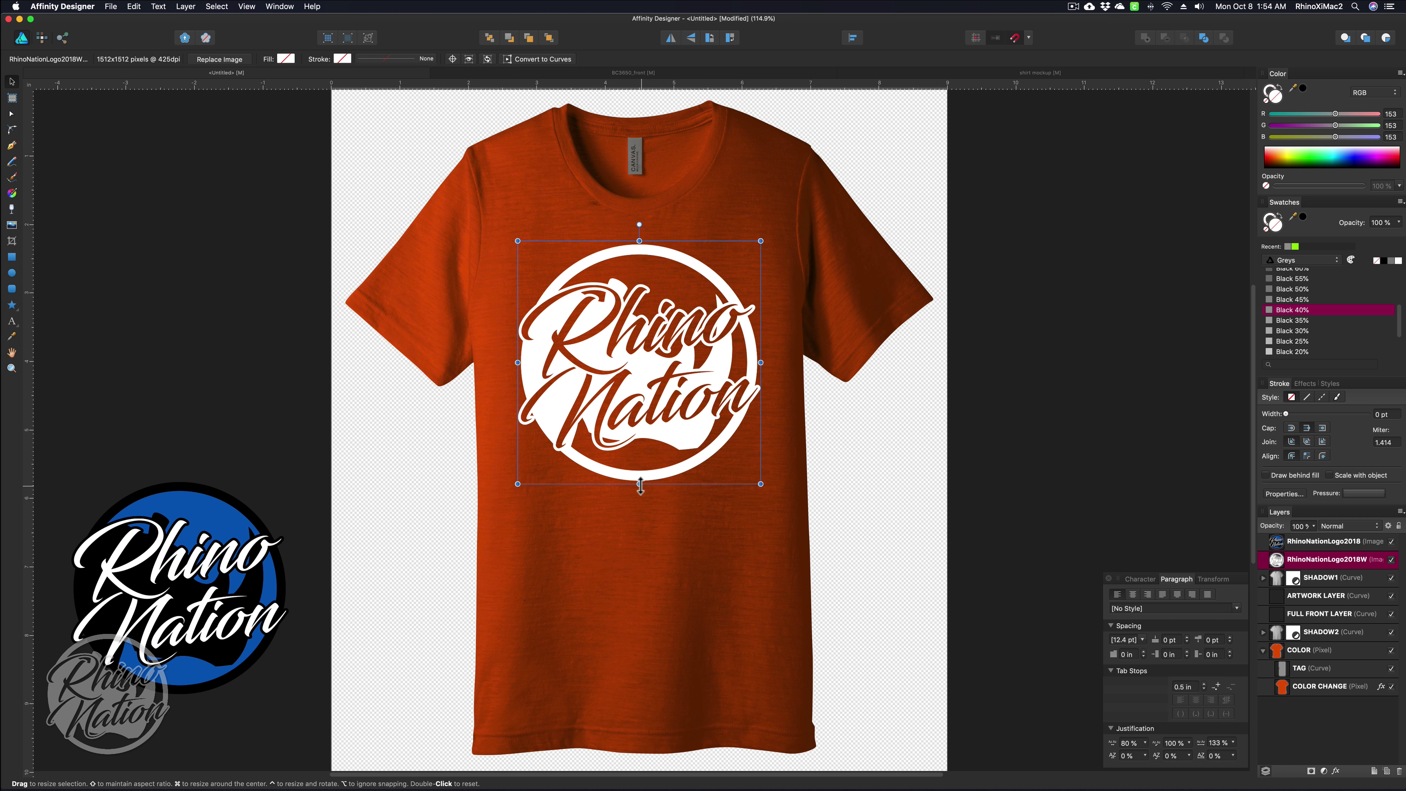
pyautogui.moveTo(641, 486)
pyautogui.mouseDown()
pyautogui.moveTo(641, 501)
pyautogui.moveTo(653, 487)
pyautogui.mouseUp()
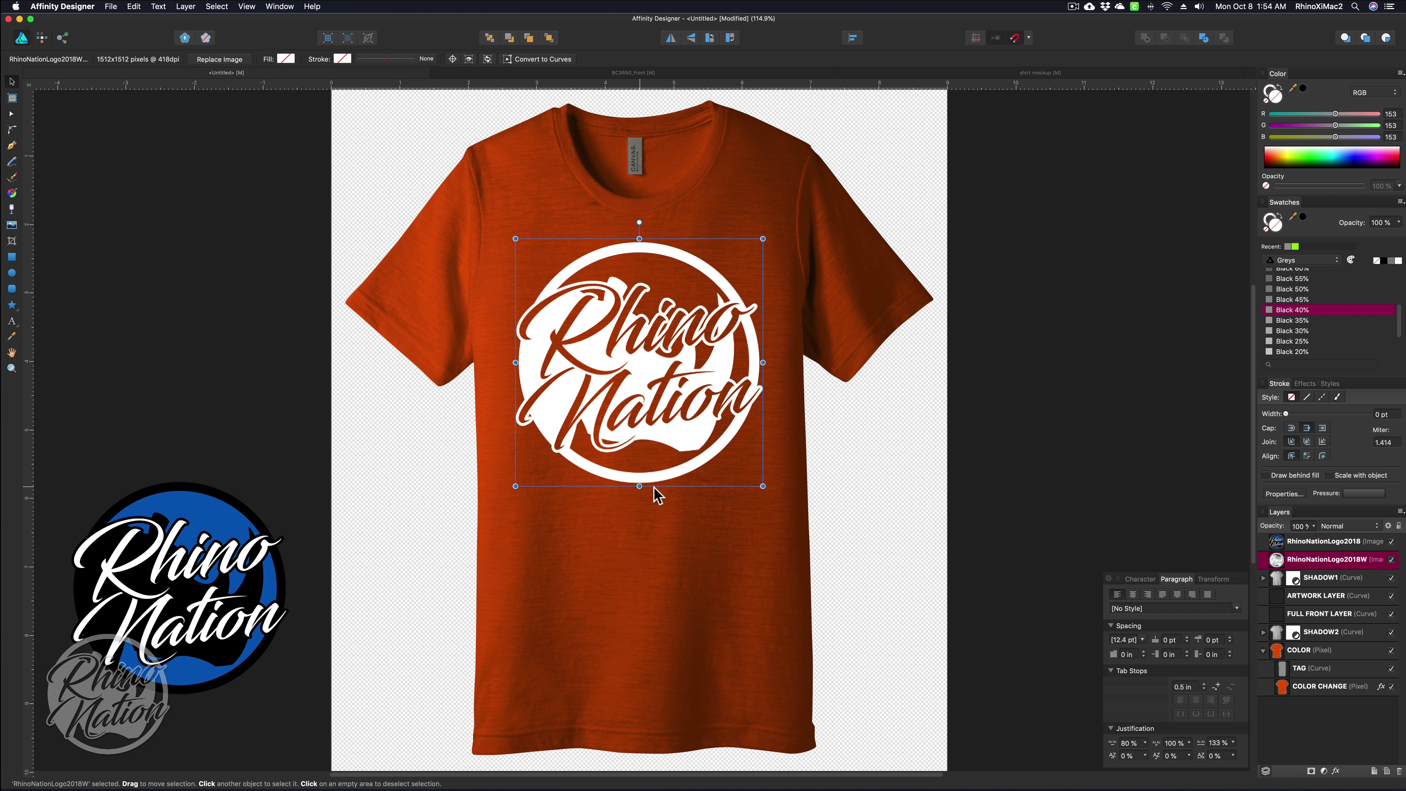
pyautogui.click(1030, 598)
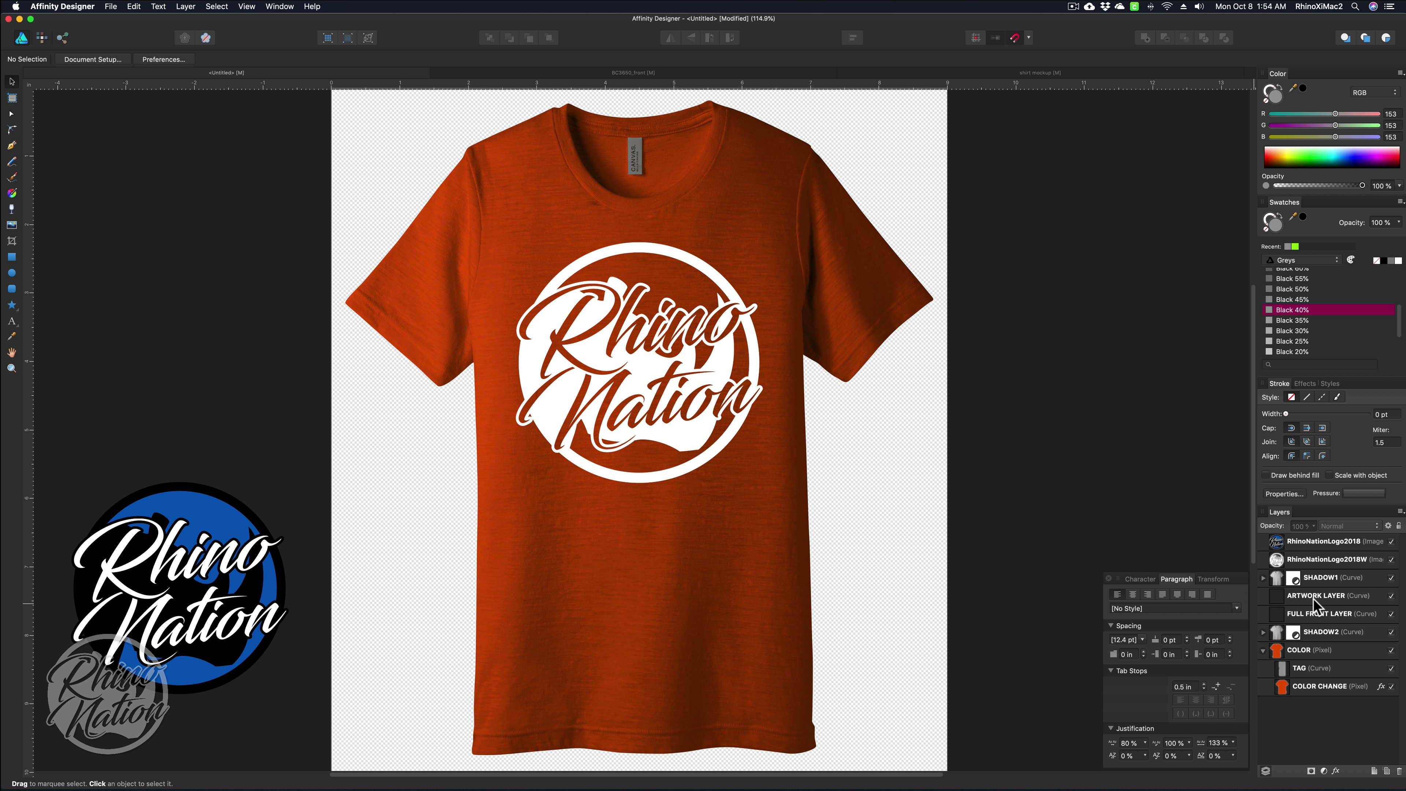
# - Nest the RhinoNationLogo2018W image inside ARTWORK LAYER so the shirt shading covers it
pyautogui.click(1311, 561)
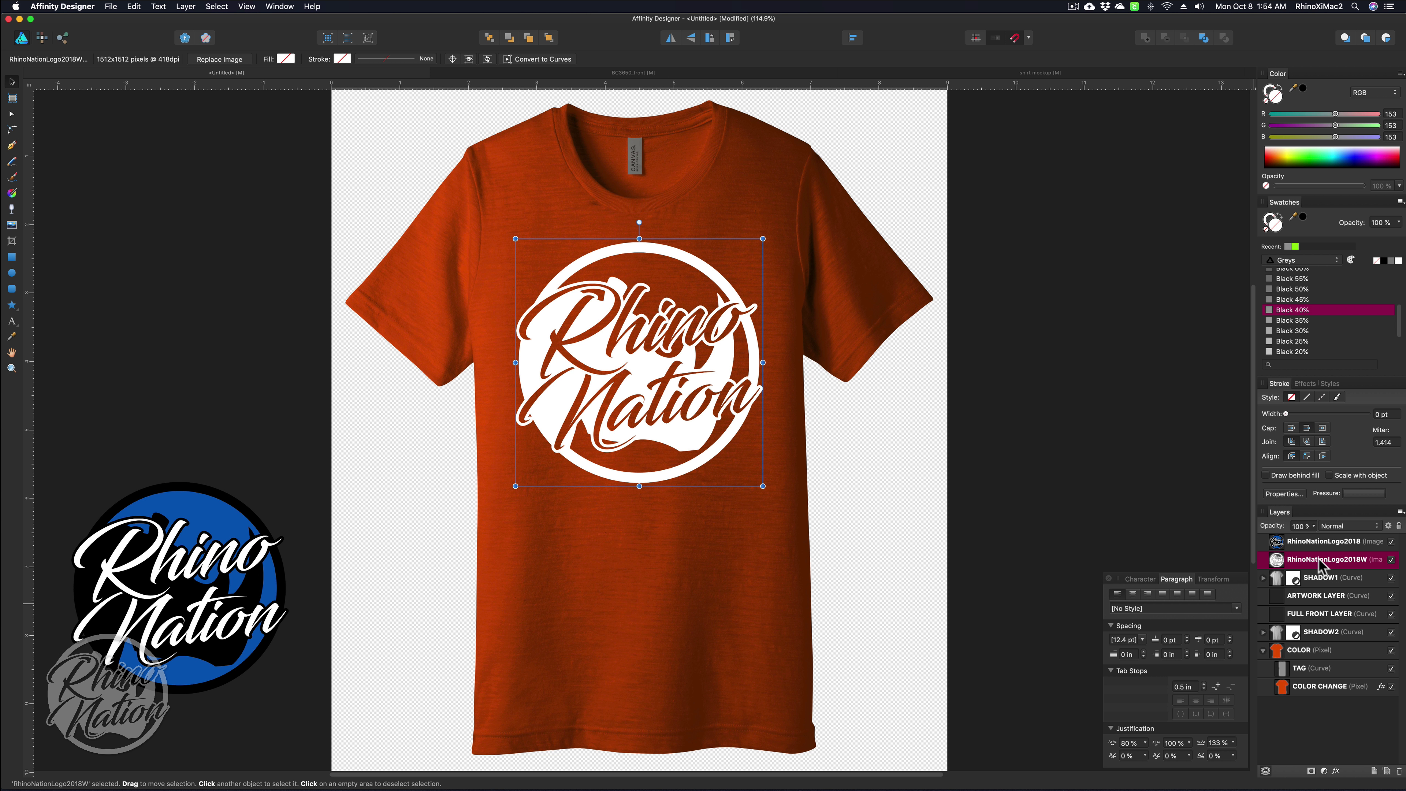
pyautogui.click(1302, 560)
pyautogui.moveTo(1302, 560); pyautogui.dragTo(1326, 596)
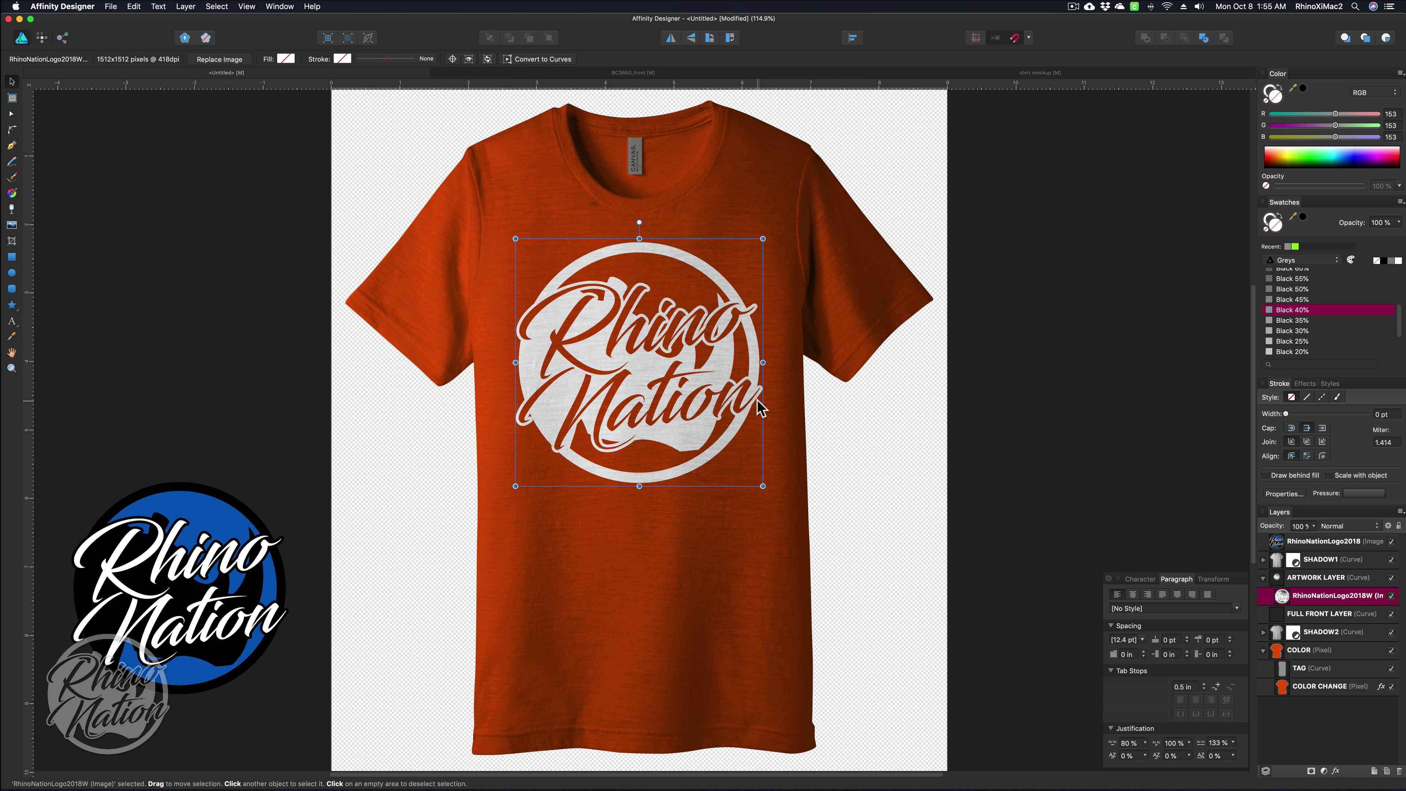
pyautogui.click(1093, 433)
# - Set SHADOW1's opacity to 82% and SHADOW2's opacity to 35% to adjust the shading around the artwork
pyautogui.click(1323, 561)
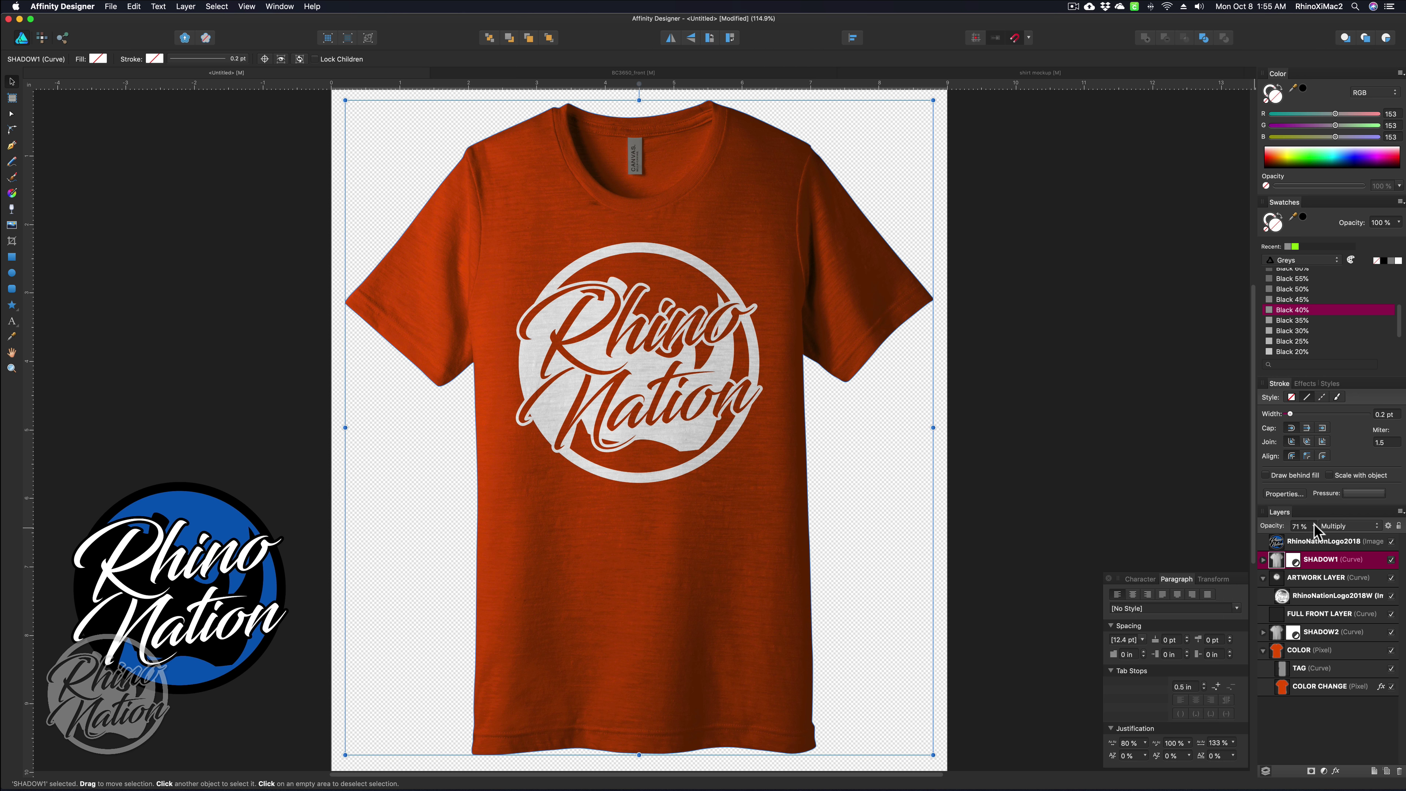
pyautogui.moveTo(1315, 530)
pyautogui.mouseDown()
pyautogui.moveTo(1346, 548)
pyautogui.moveTo(1321, 546)
pyautogui.mouseUp()
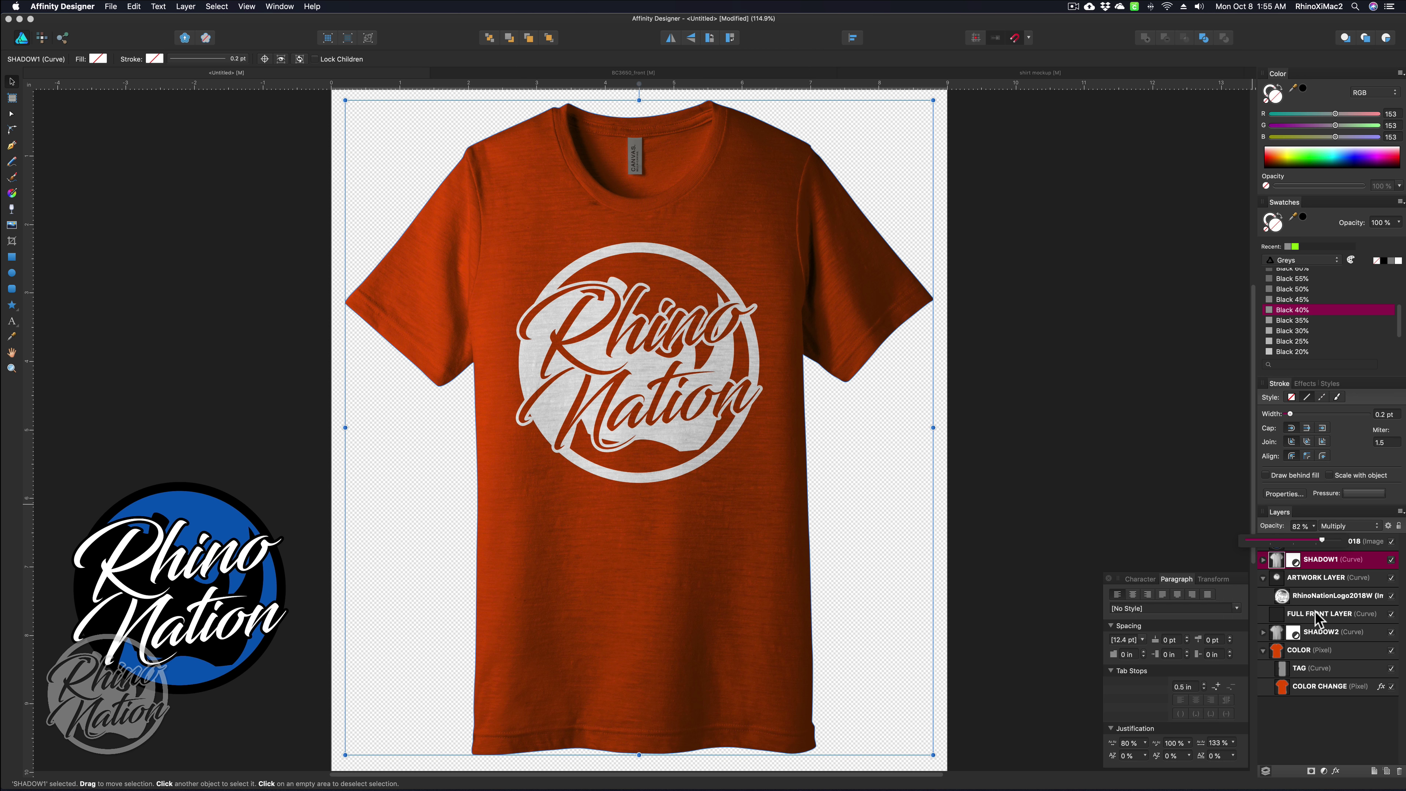
pyautogui.click(1313, 632)
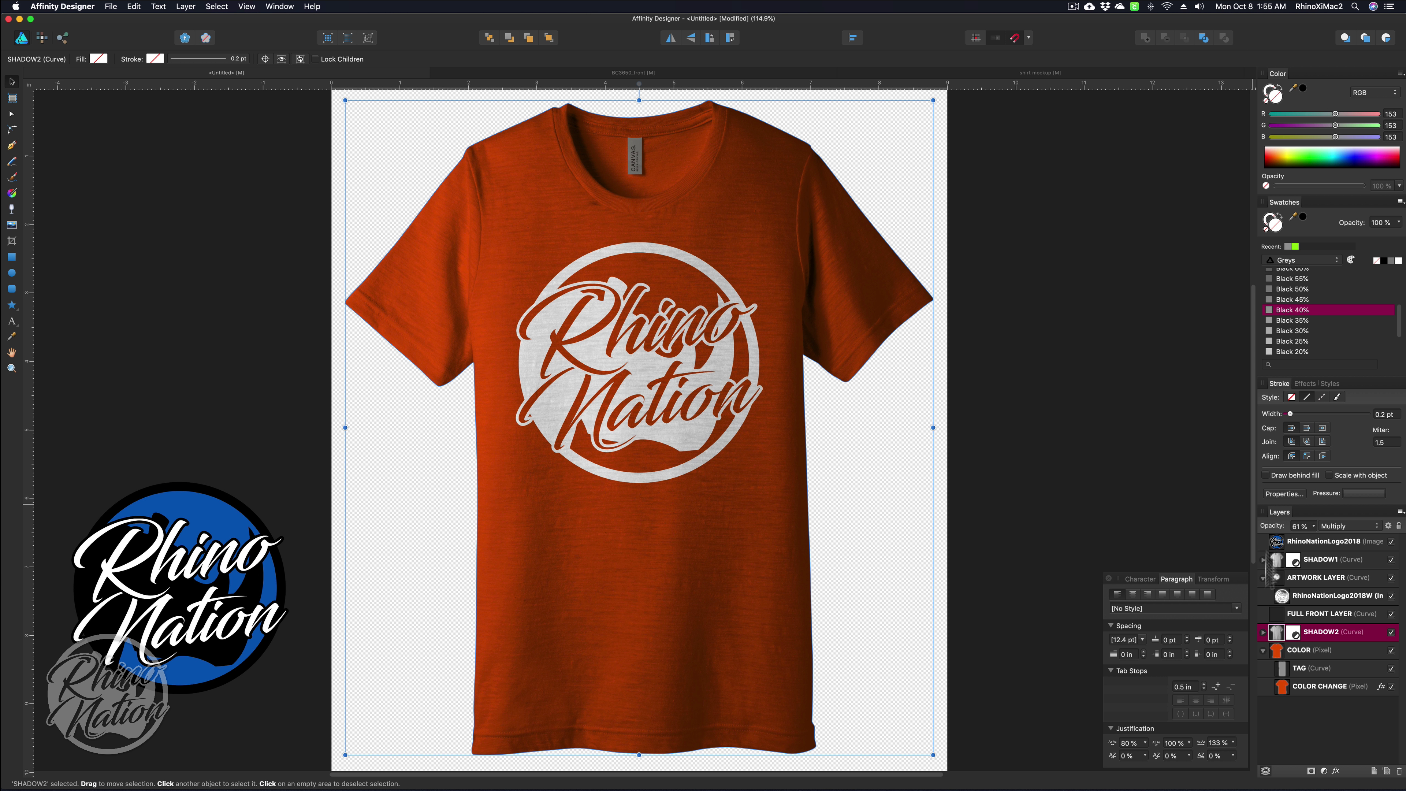
pyautogui.click(1314, 527)
pyautogui.moveTo(1312, 537); pyautogui.dragTo(1298, 537)
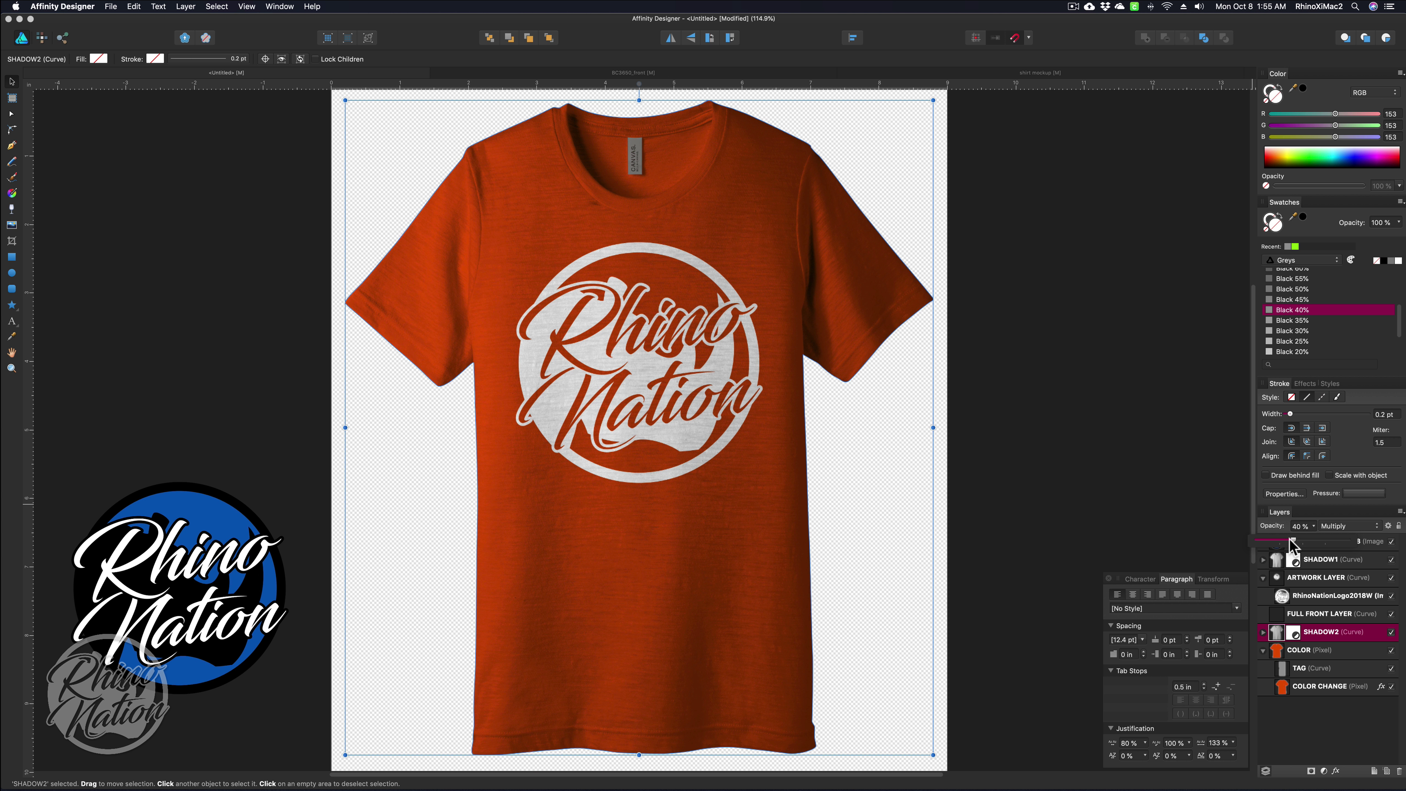
pyautogui.click(1113, 486)
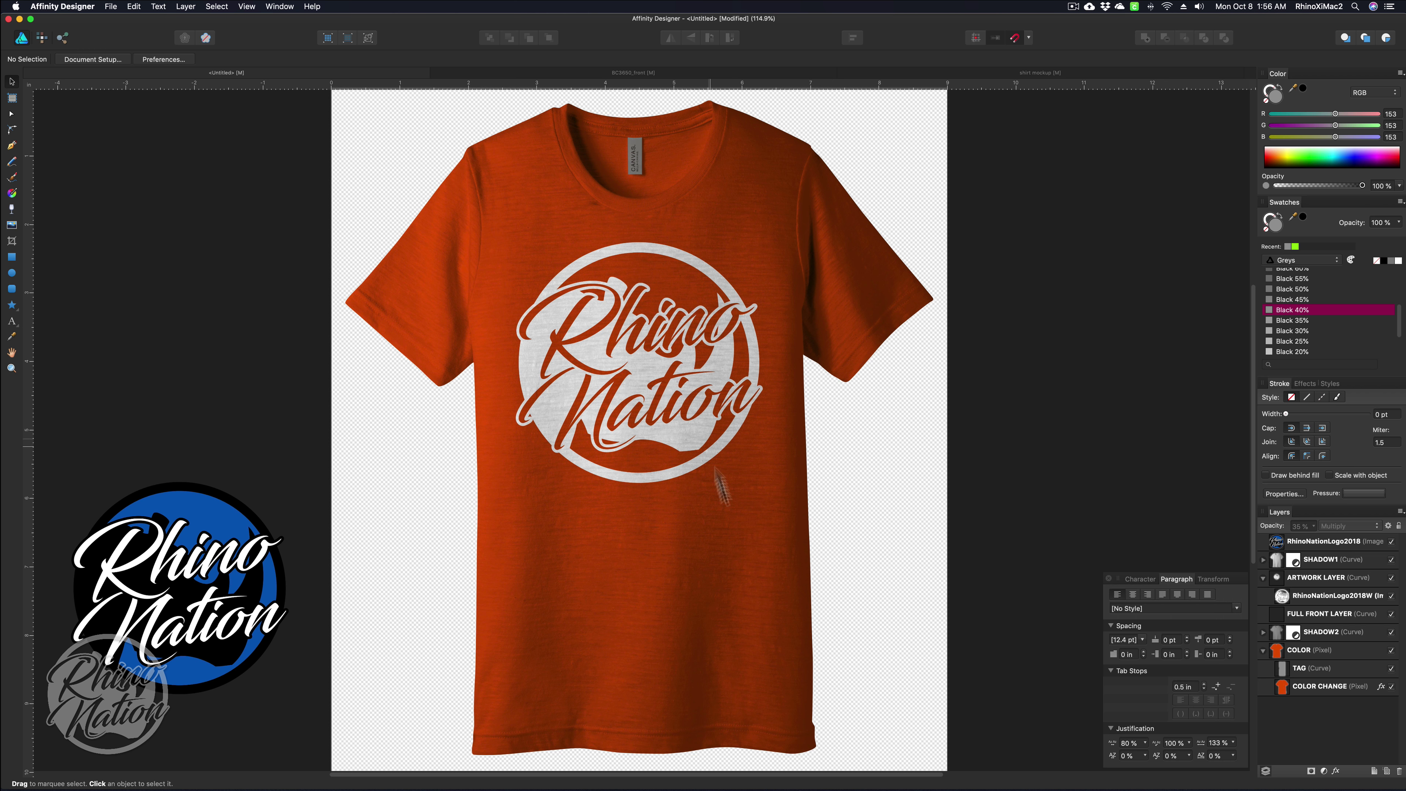
# - Hide the white logo and change the Color Overlay on COLOR CHANGE to white using the HSL Color Wheel
pyautogui.click(1392, 596)
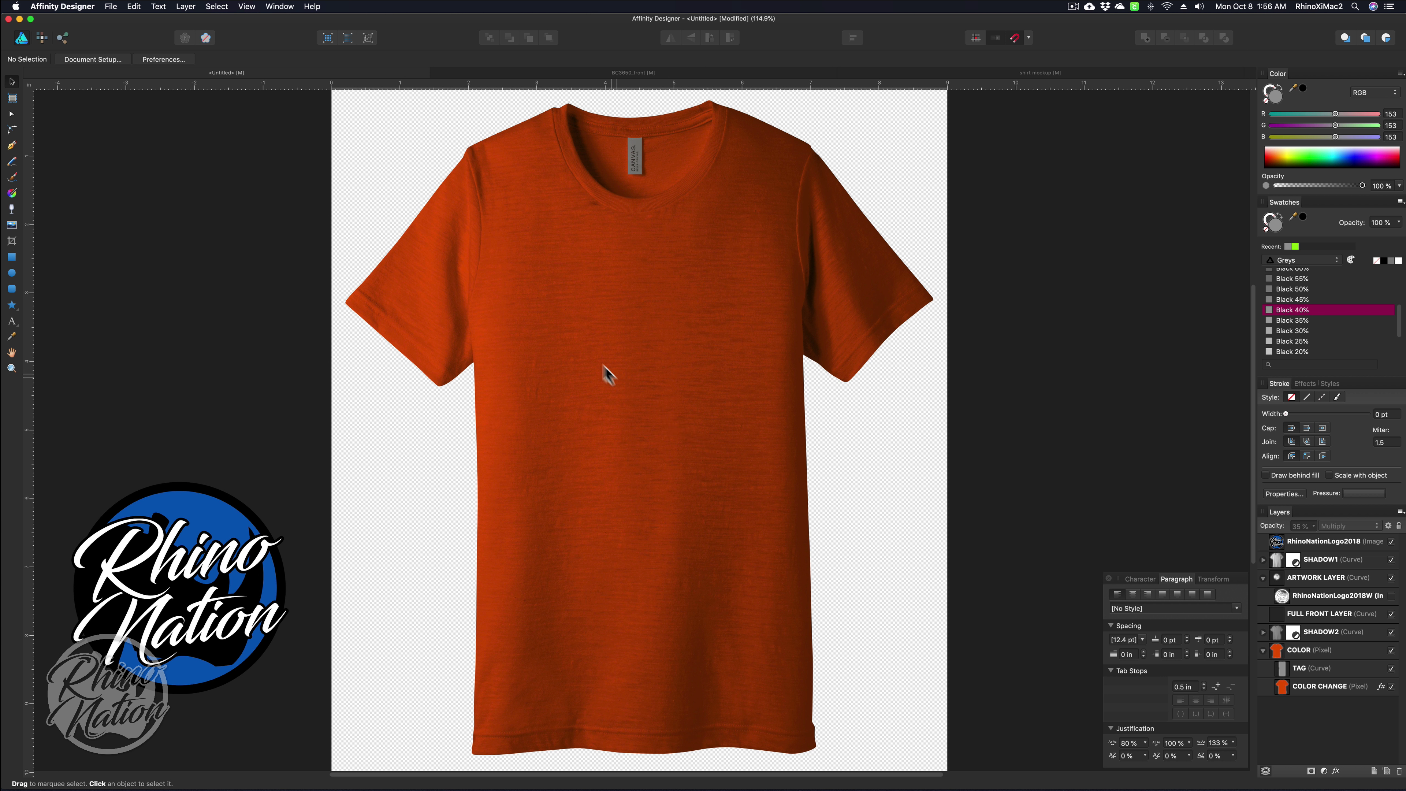
pyautogui.click(1283, 690)
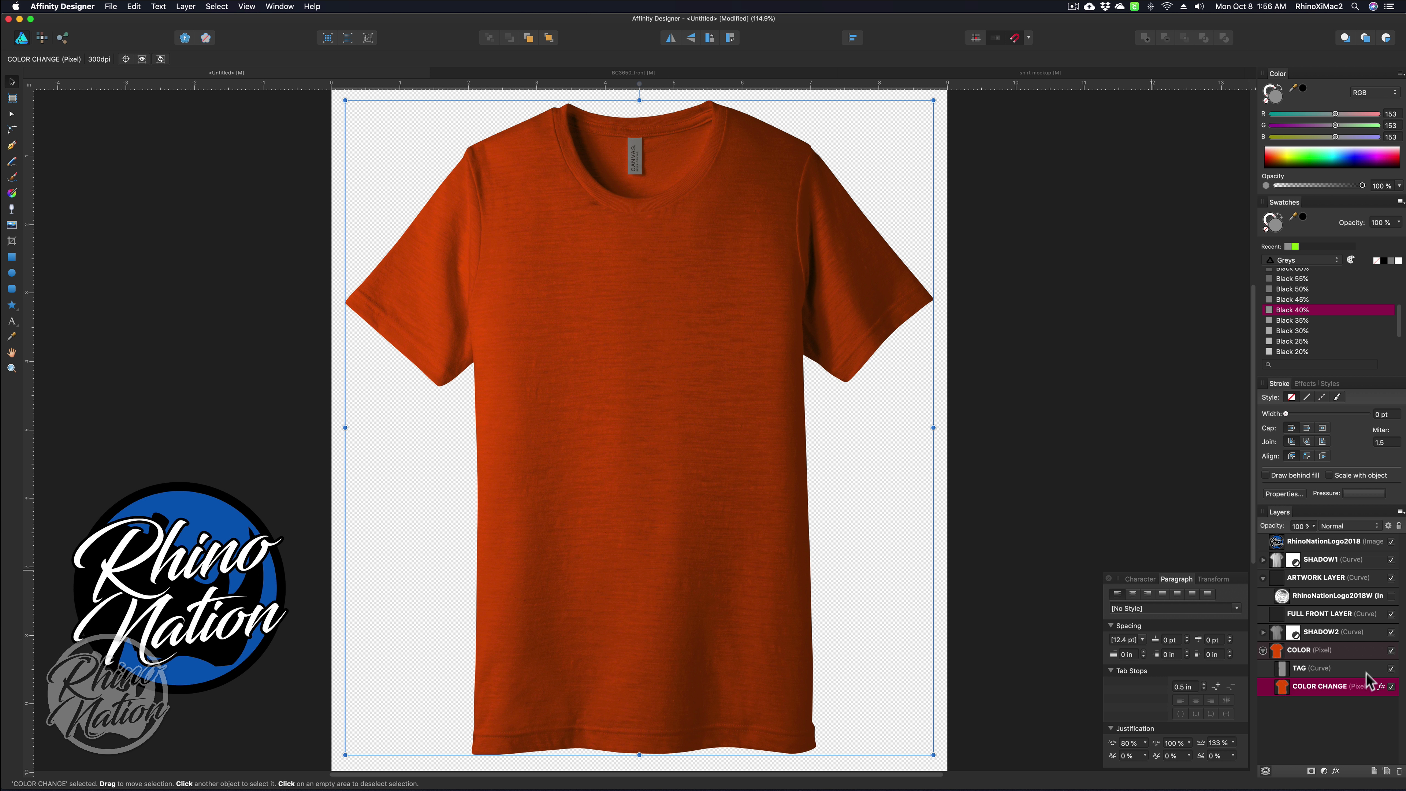
pyautogui.click(1382, 687)
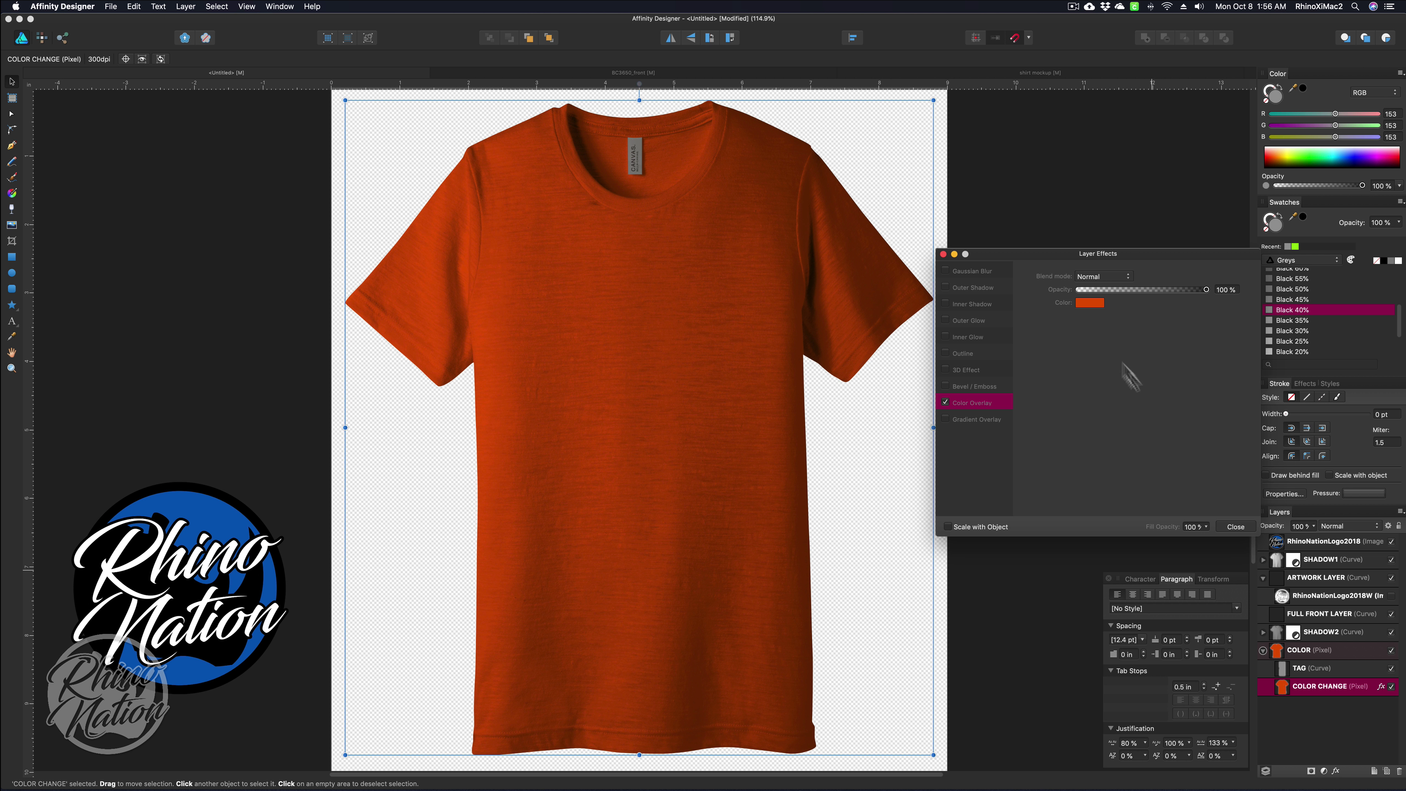
pyautogui.click(1088, 302)
pyautogui.click(1110, 320)
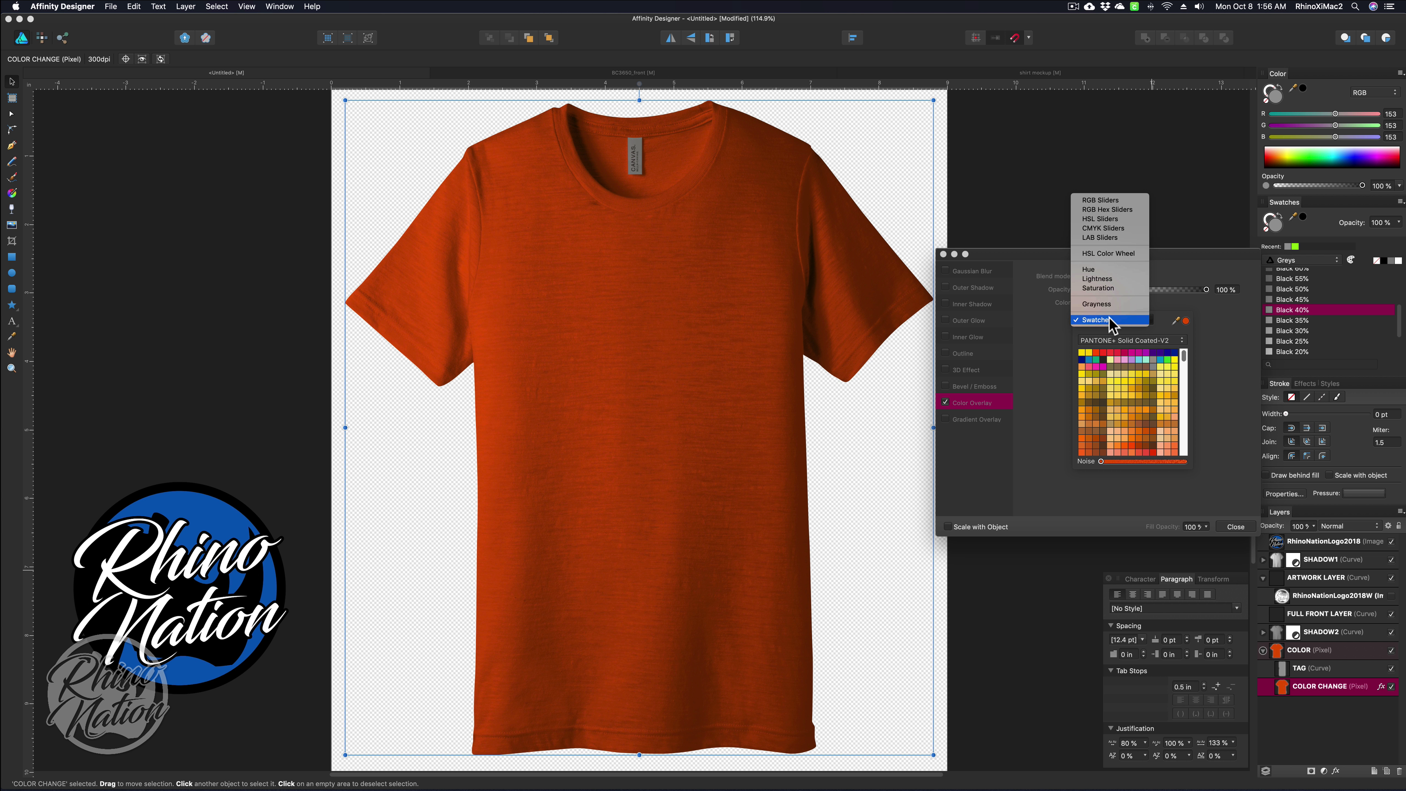
pyautogui.click(1112, 253)
pyautogui.click(1108, 416)
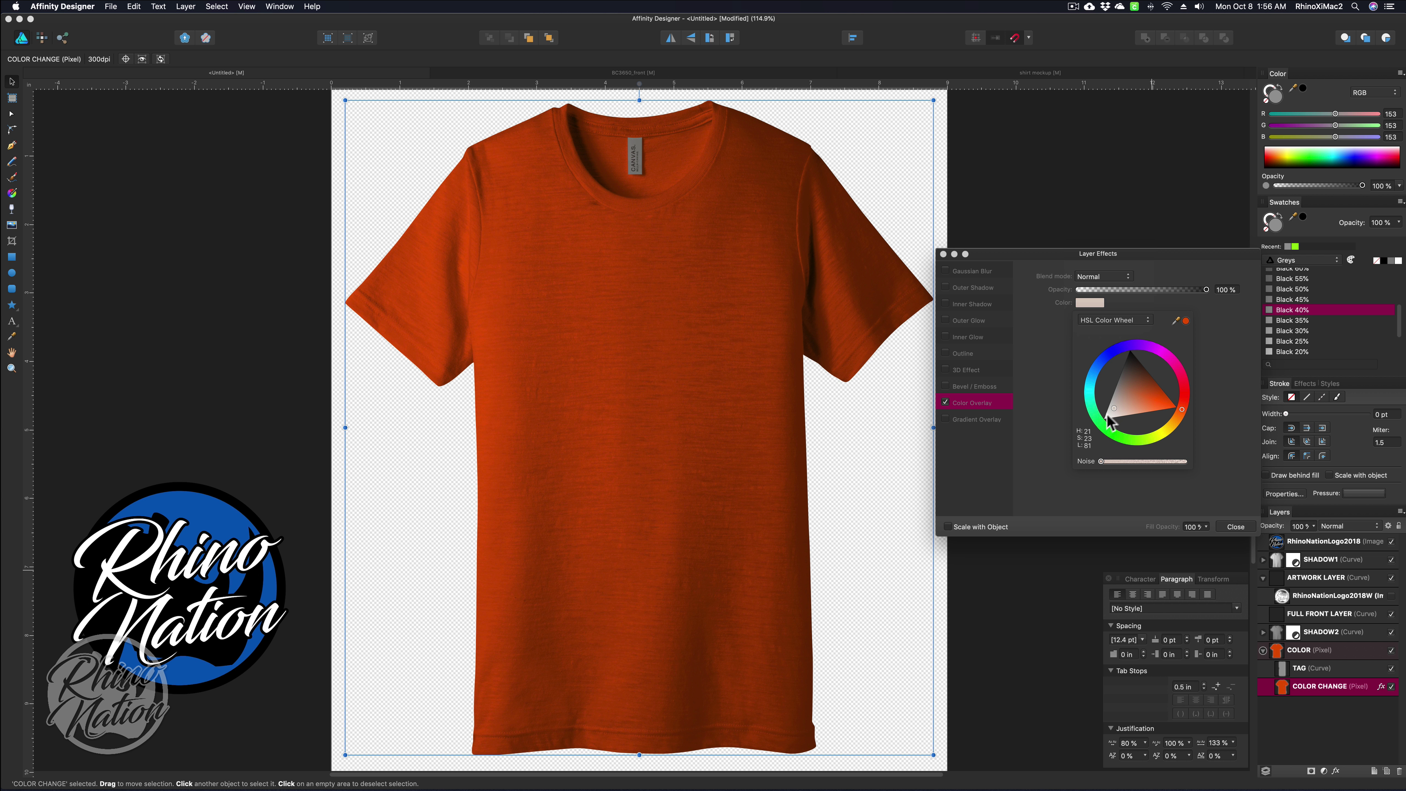
pyautogui.click(1083, 493)
pyautogui.click(1235, 527)
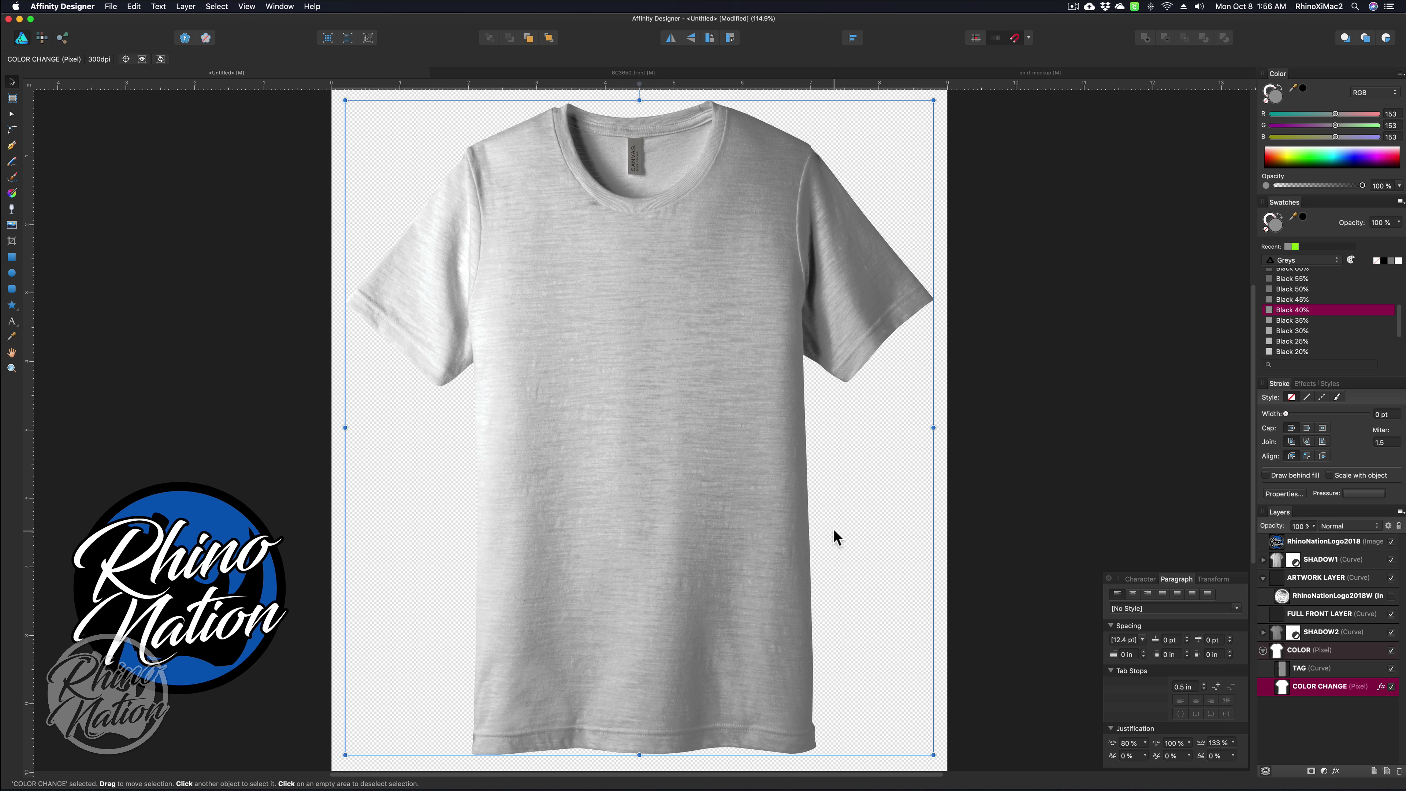
# - Reduce SHADOW1's opacity to lighten the shading on the white shirt
pyautogui.click(1328, 636)
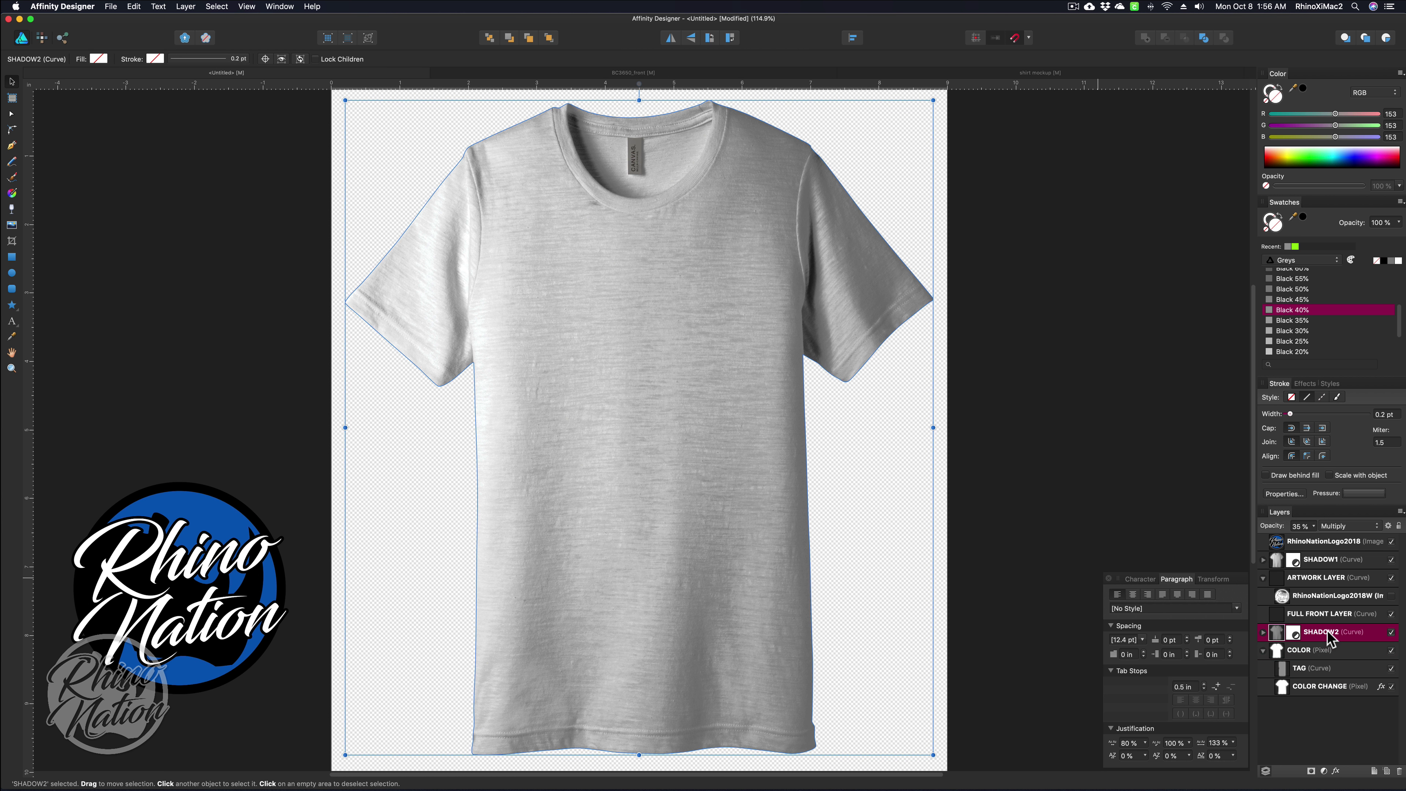
pyautogui.click(1326, 558)
pyautogui.click(1315, 527)
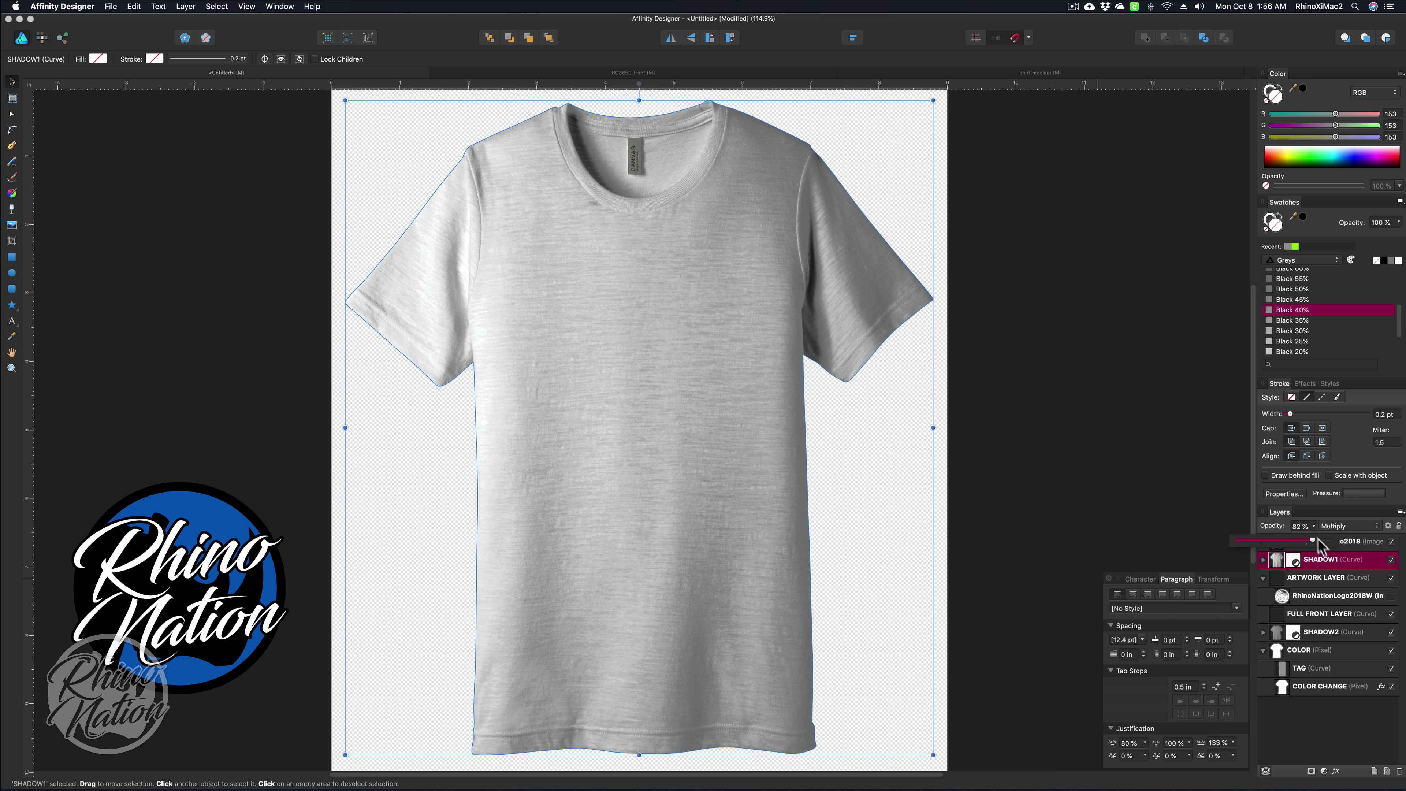
pyautogui.moveTo(1309, 543); pyautogui.dragTo(1293, 546)
pyautogui.click(996, 408)
# - Place the blue RhinoNationLogo2018 image on the shirt's chest and nest it inside ARTWORK LAYER
pyautogui.click(188, 609)
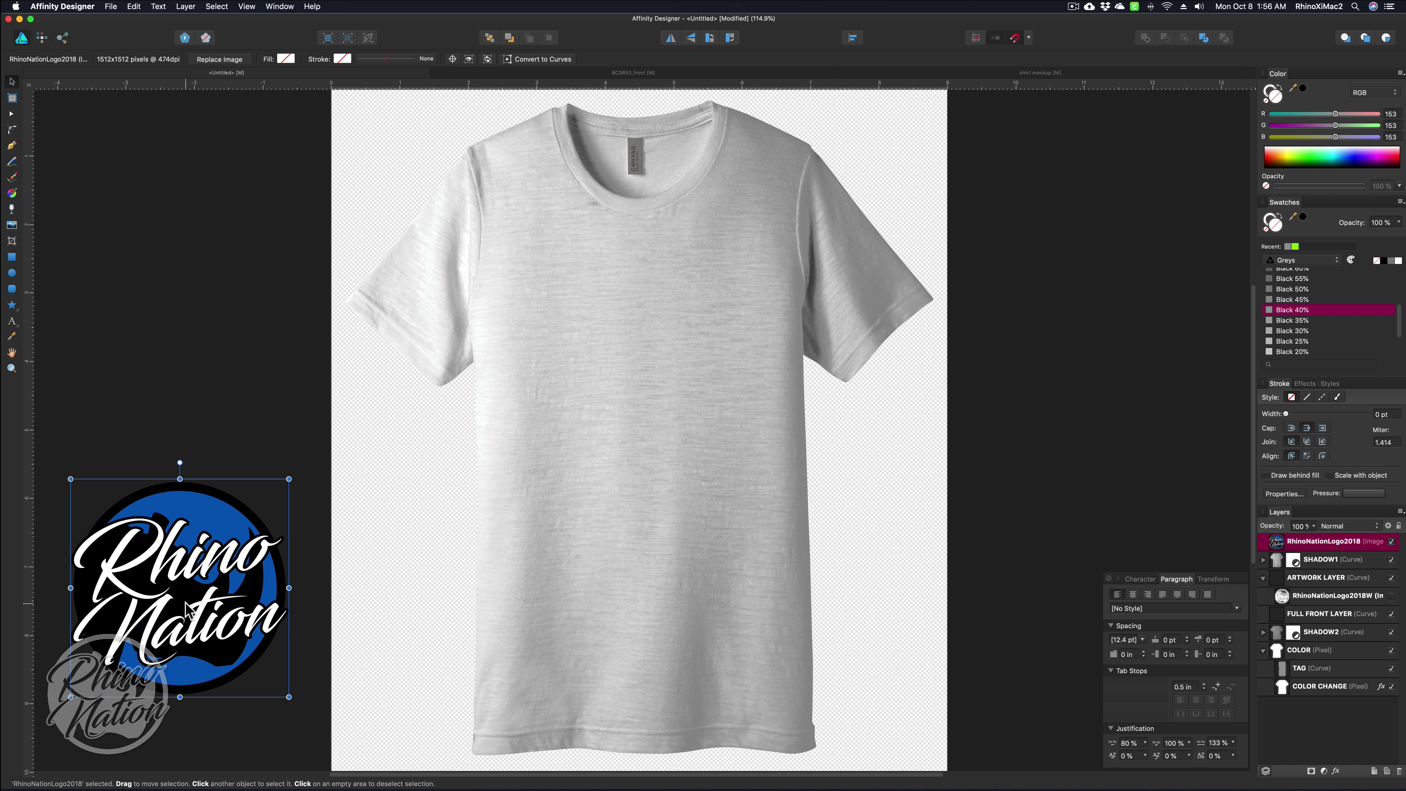
pyautogui.moveTo(188, 609); pyautogui.dragTo(645, 363)
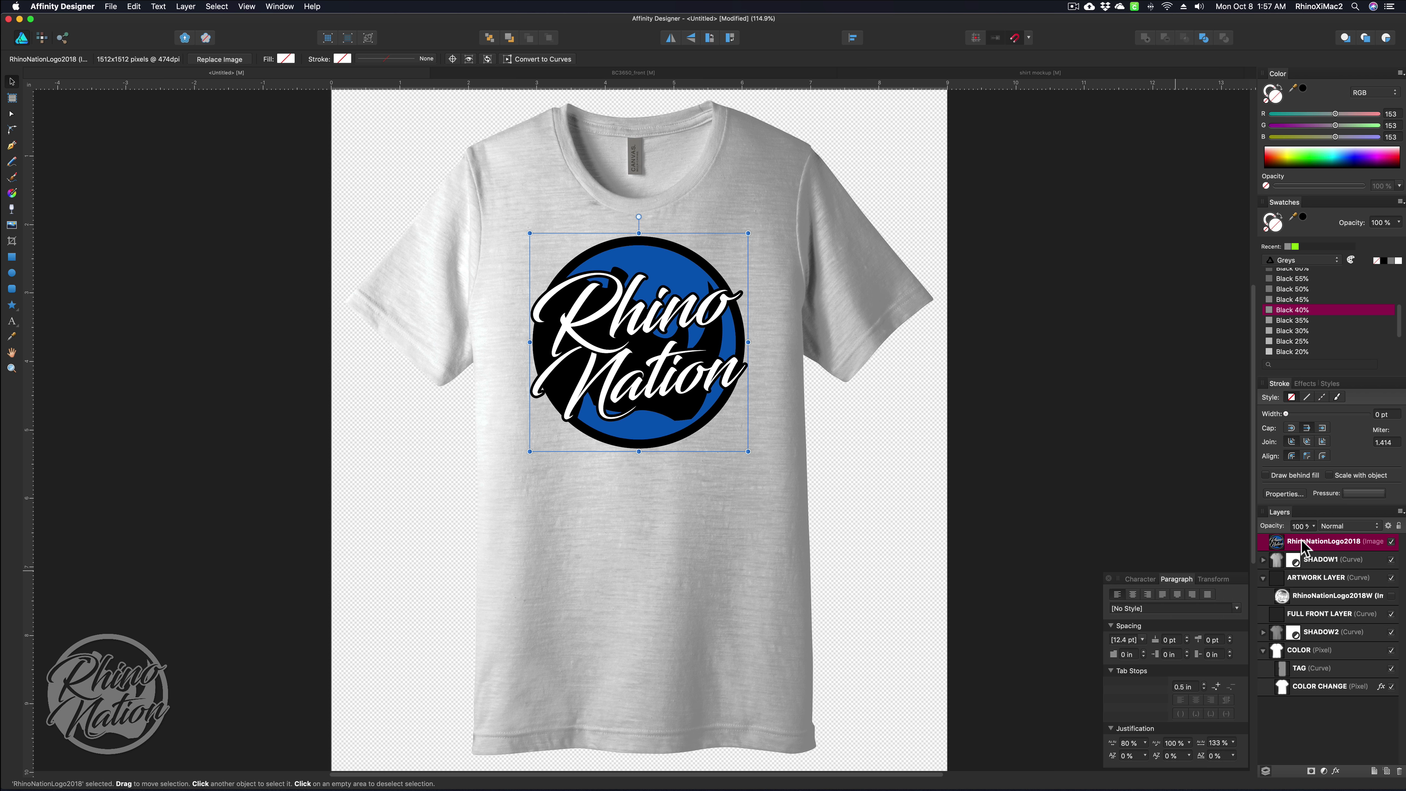
pyautogui.moveTo(1301, 546); pyautogui.dragTo(1308, 592)
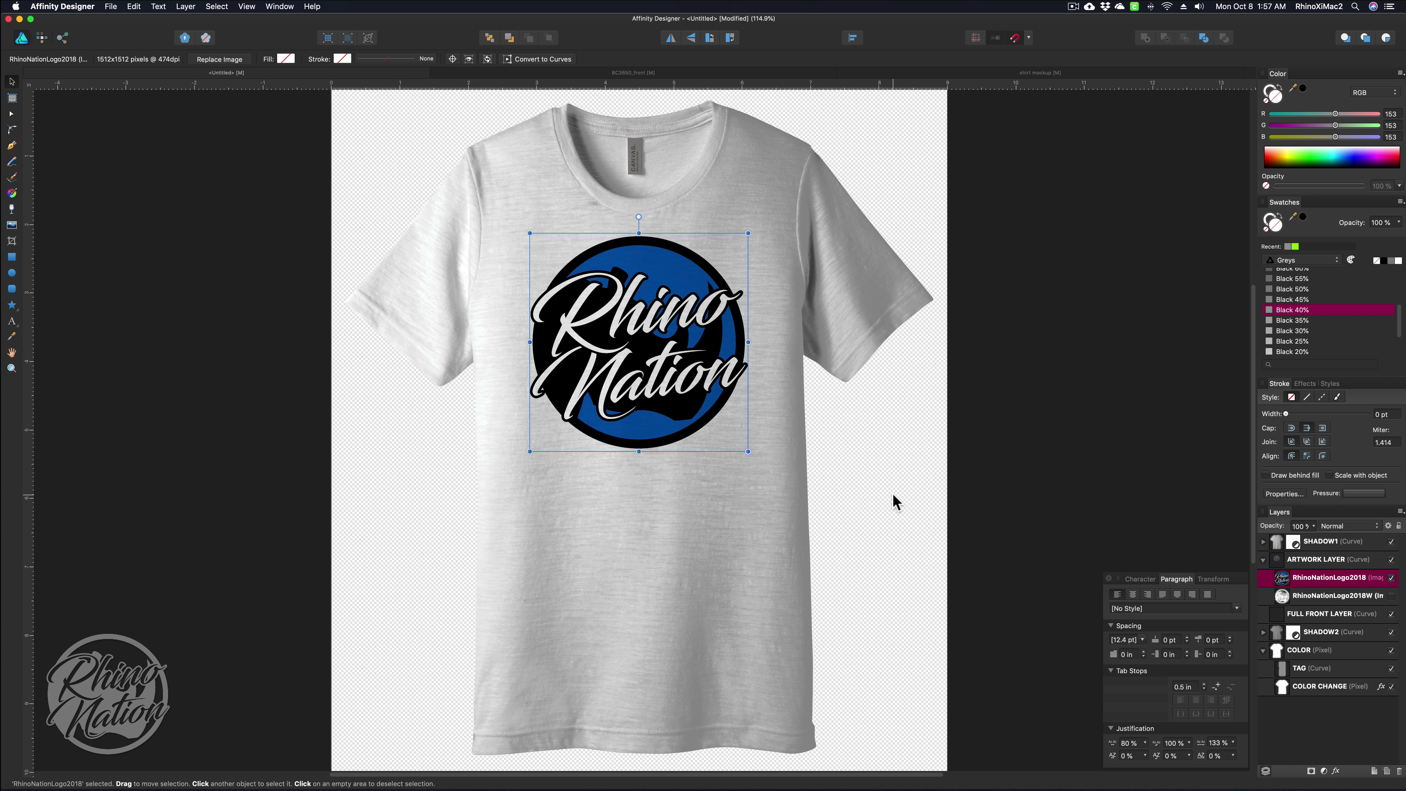
# - Set SHADOW1's opacity to 100% to deepen the shading over the blue logo
pyautogui.press('super+2')
pyautogui.scroll(5, 655, 483)
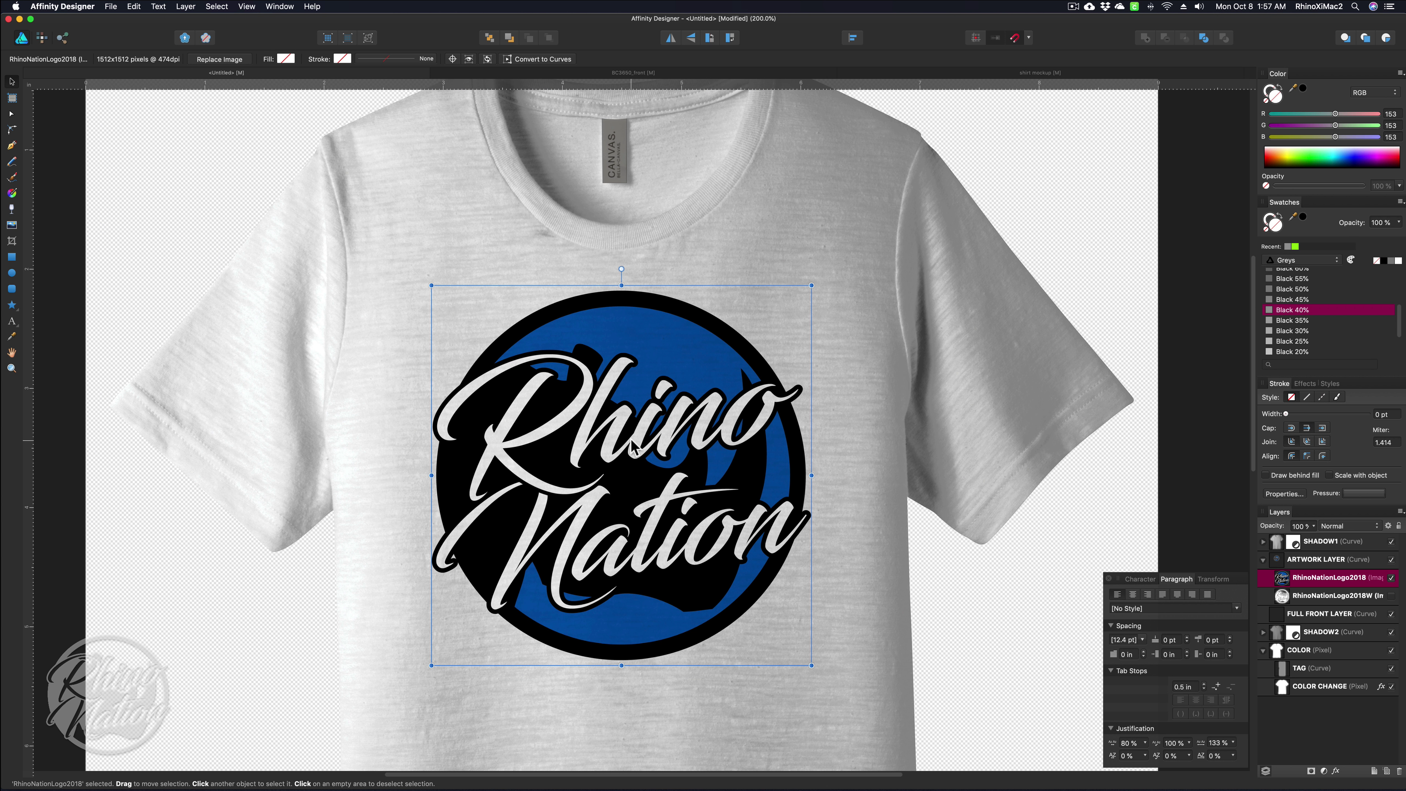
pyautogui.click(1327, 543)
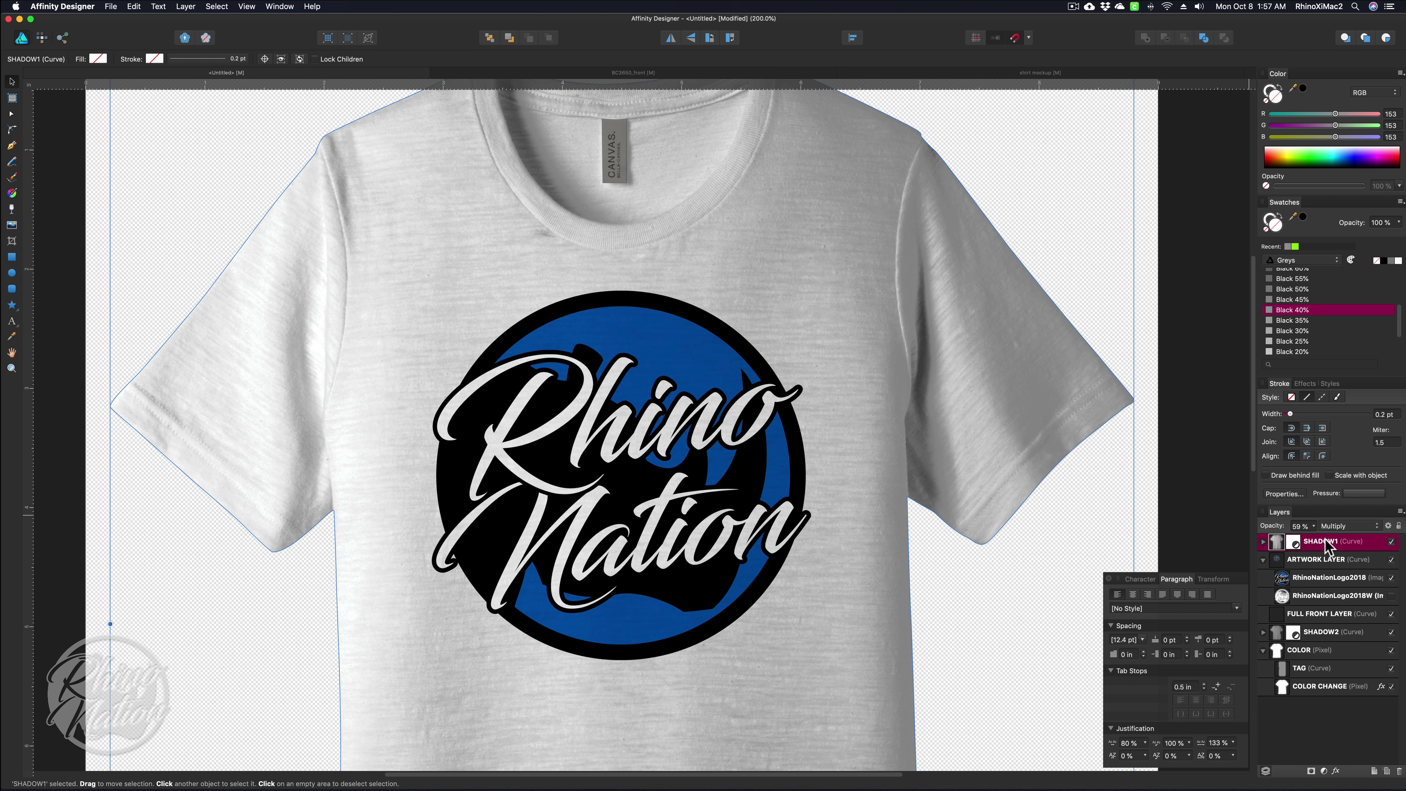
pyautogui.moveTo(1314, 539); pyautogui.dragTo(1349, 539)
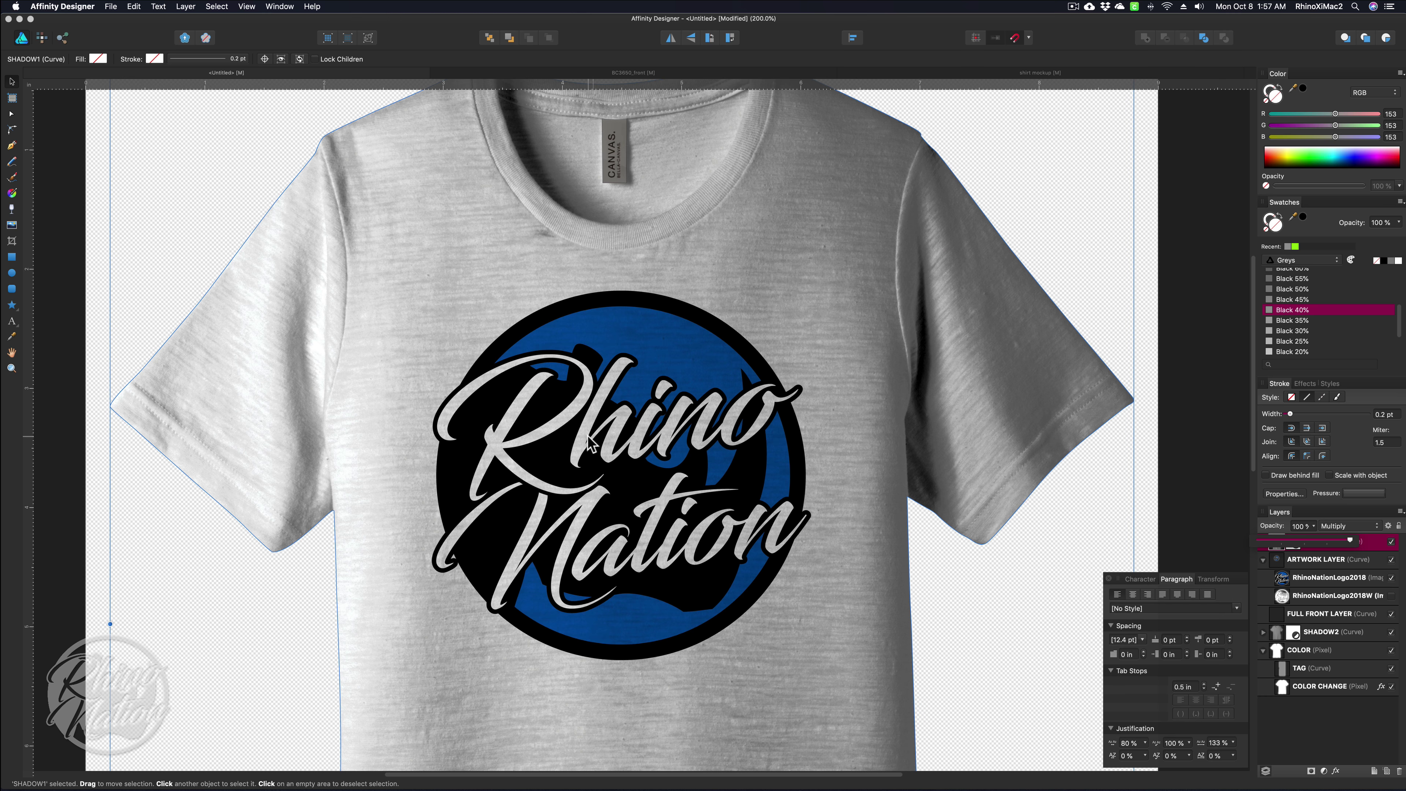
pyautogui.click(1079, 579)
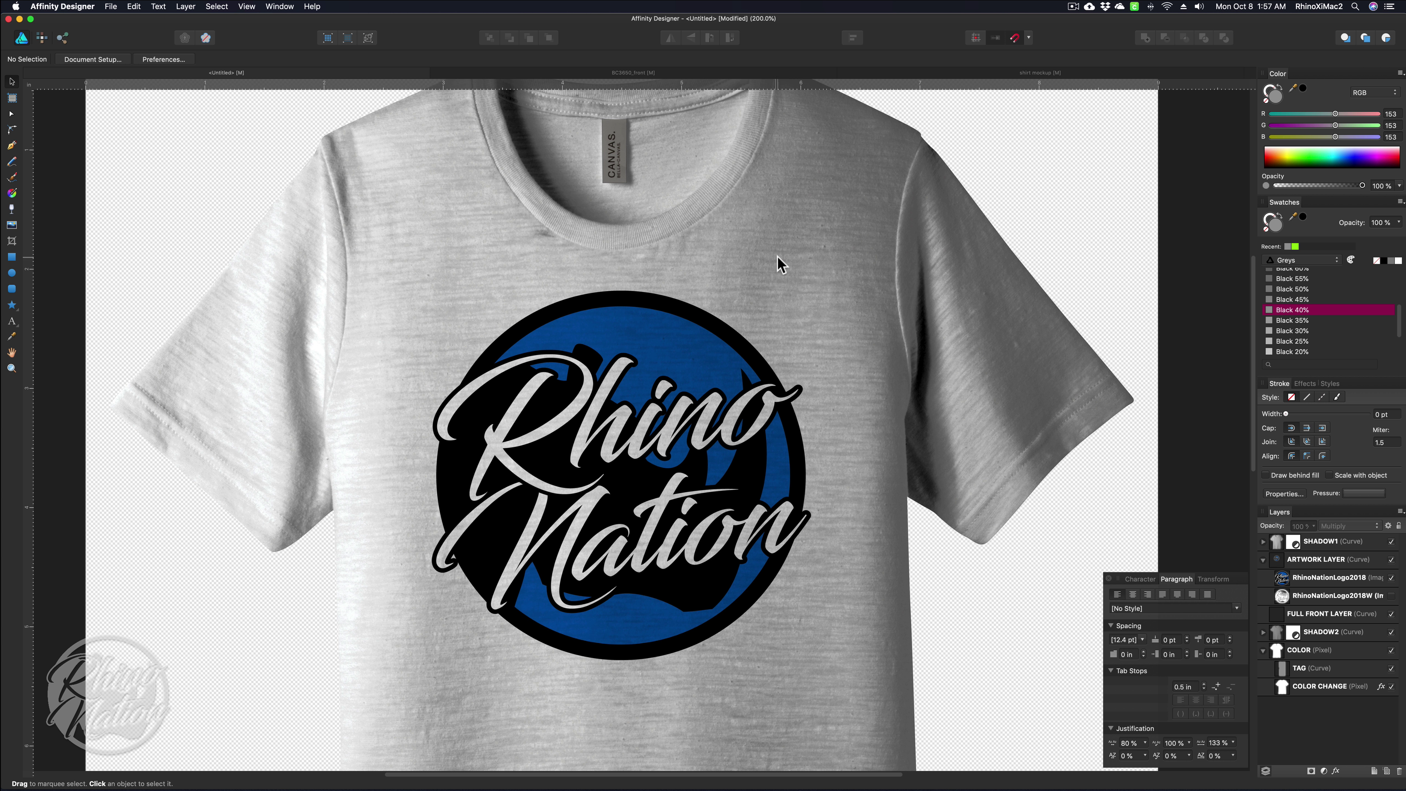
# - Set SHADOW2's opacity to 0% to brighten the white shirt
pyautogui.click(1320, 632)
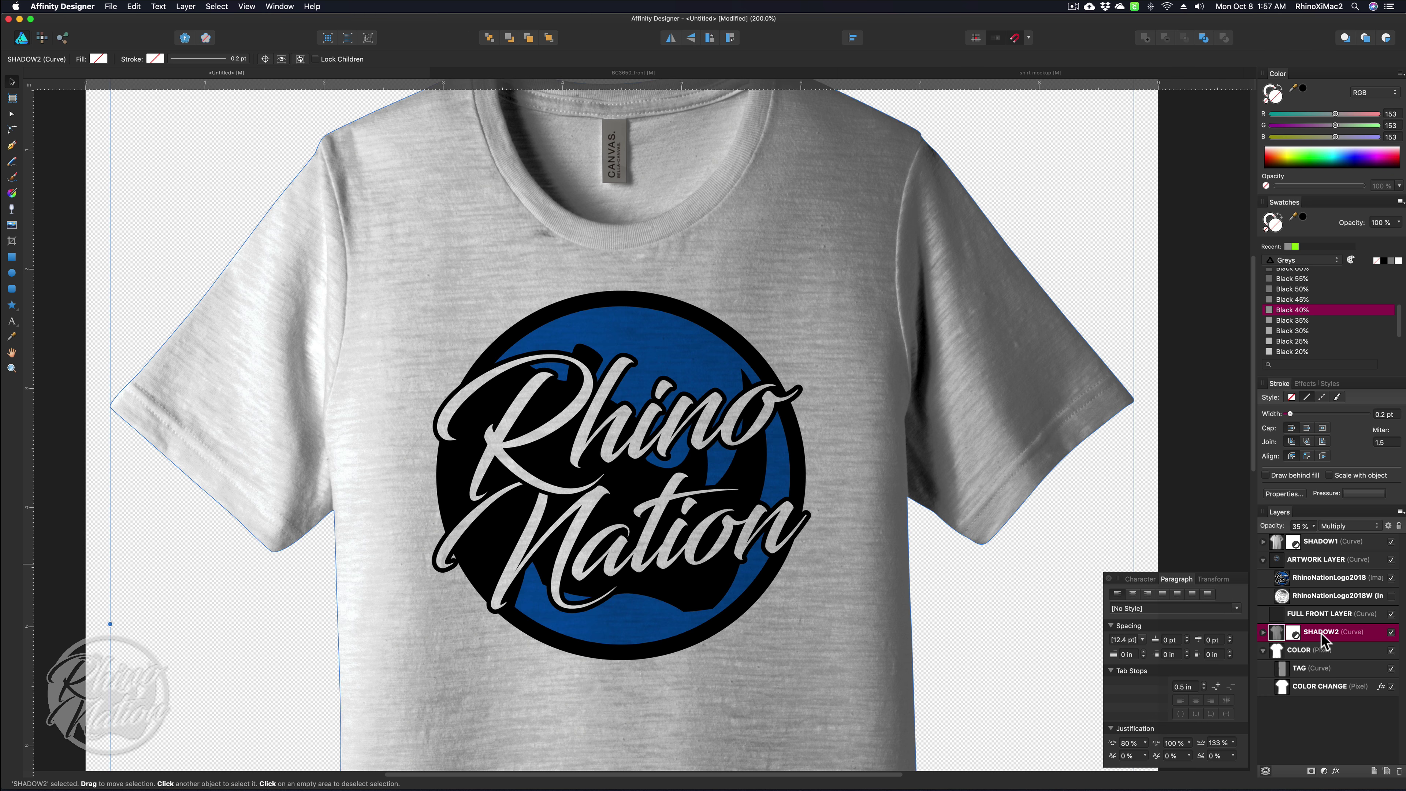
pyautogui.click(1313, 525)
pyautogui.moveTo(1314, 543); pyautogui.dragTo(1272, 539)
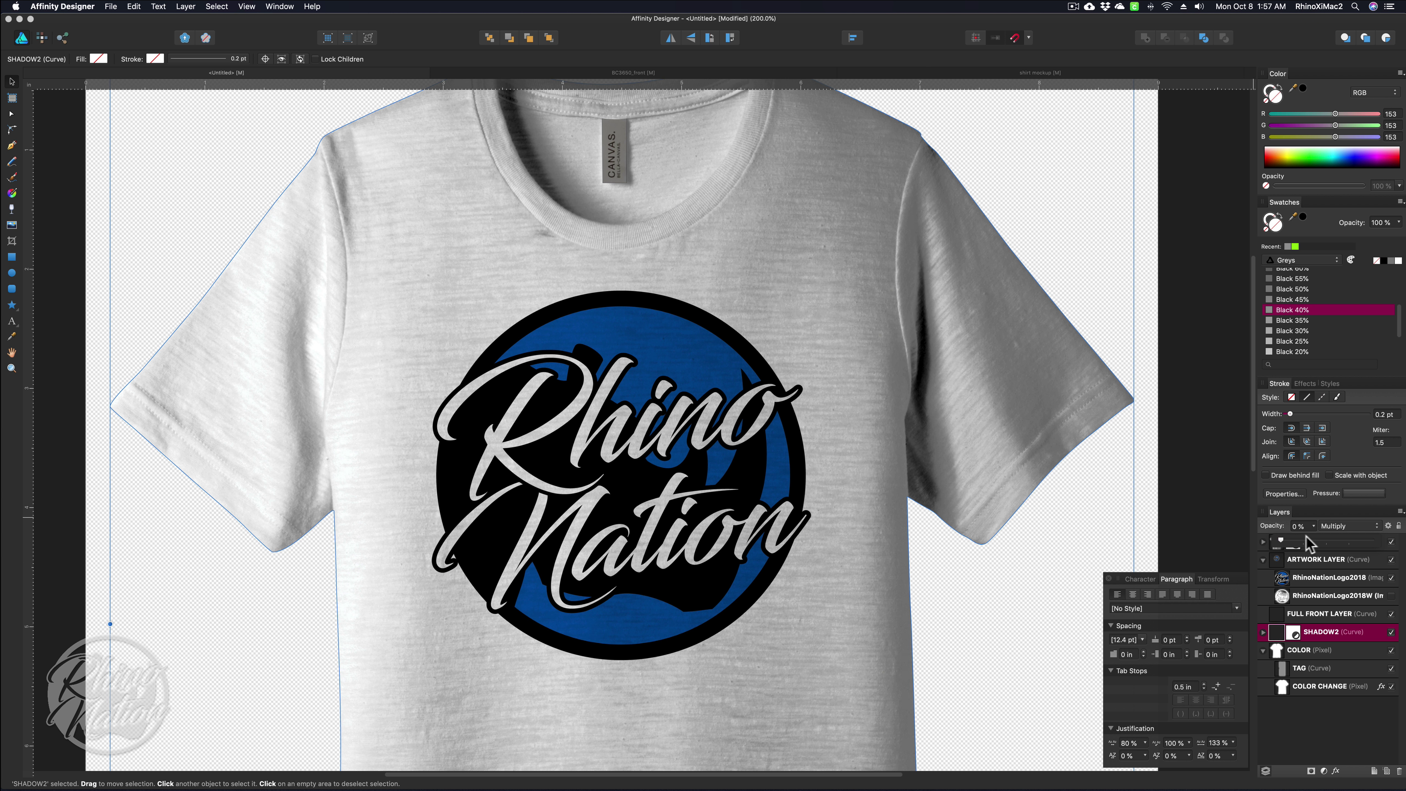
pyautogui.click(1209, 489)
pyautogui.press('super+minus')
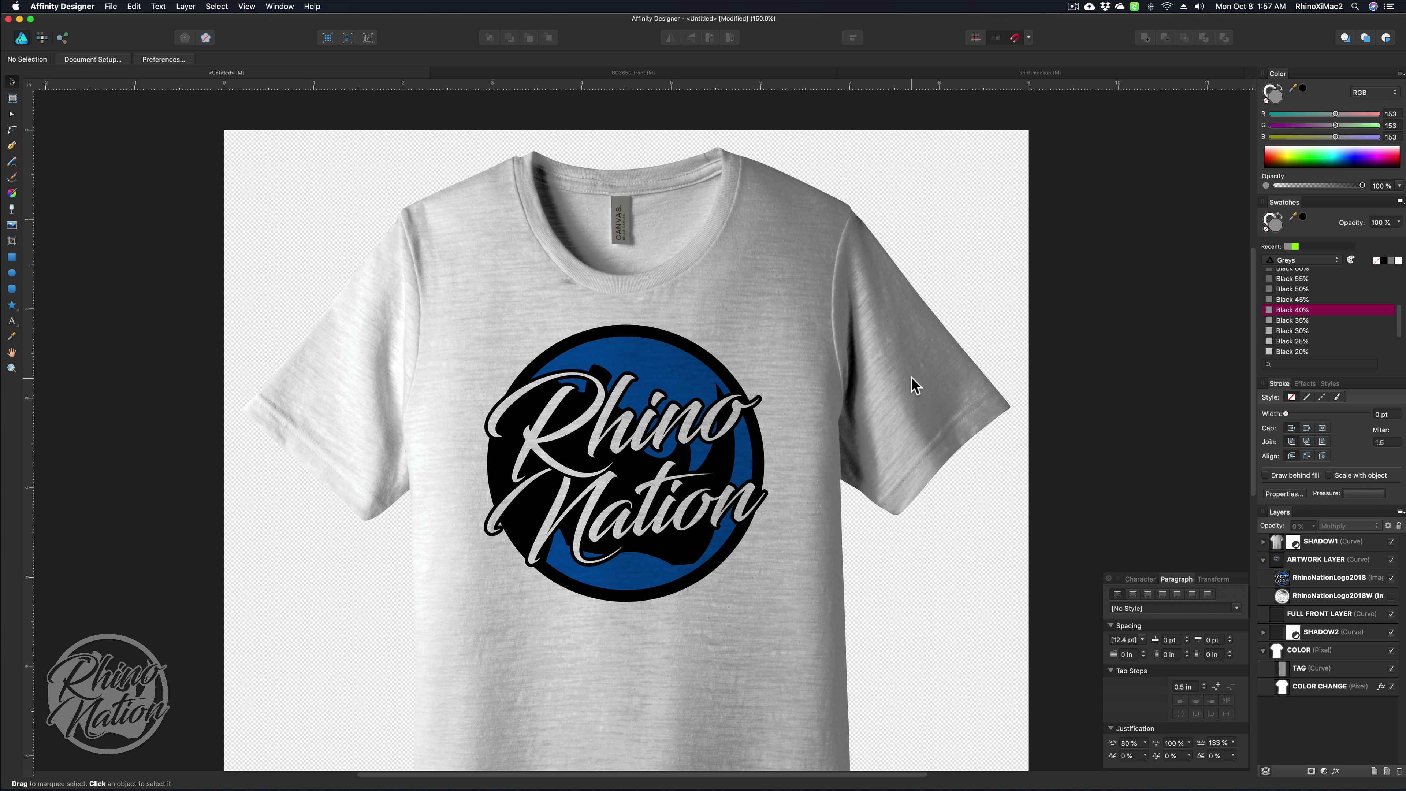
pyautogui.click(628, 376)
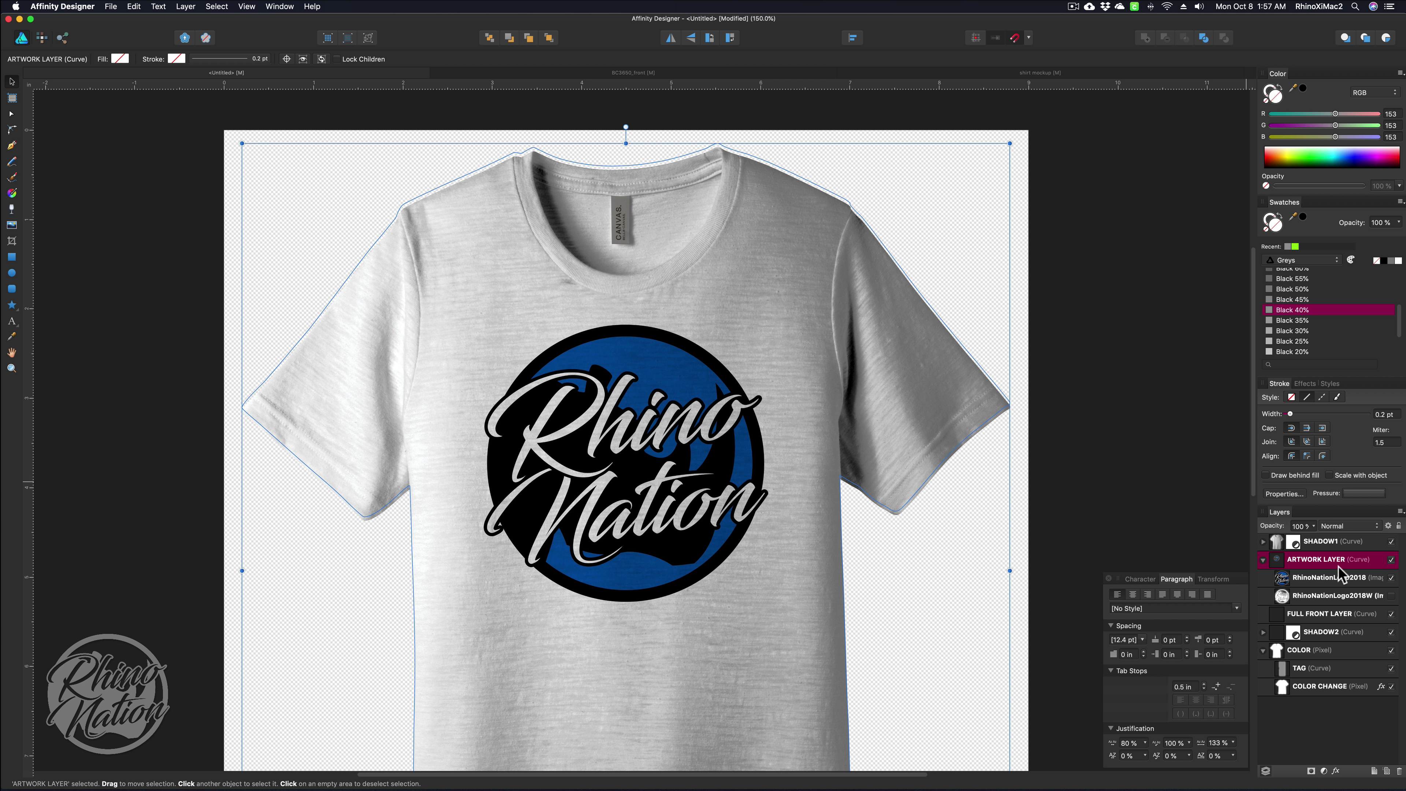
pyautogui.click(1334, 579)
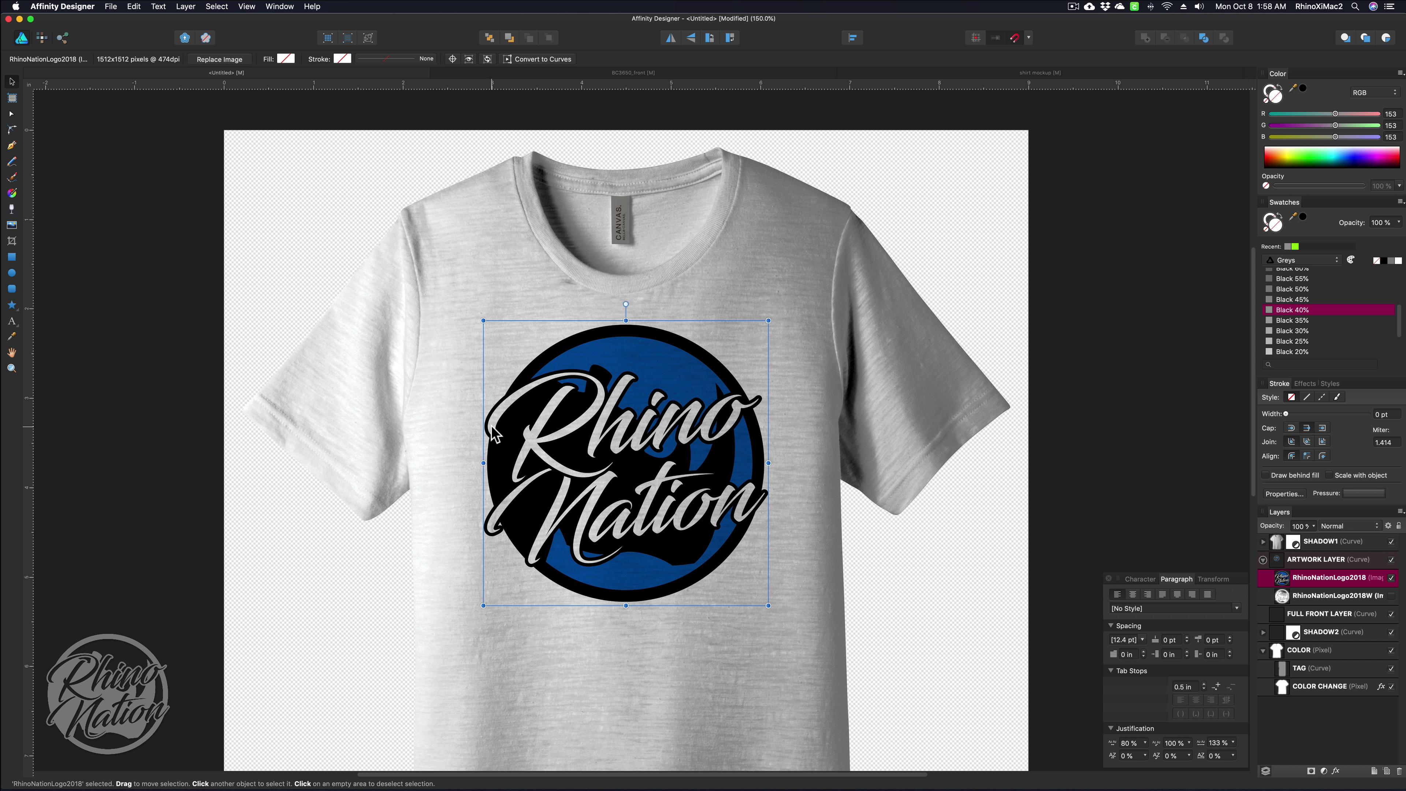
pyautogui.click(1349, 526)
pyautogui.click(1340, 556)
pyautogui.press('super+0')
pyautogui.click(1001, 459)
# - Enlarge the blue RhinoNationLogo2018 image so it extends farther down the shirt's chest
pyautogui.click(1311, 579)
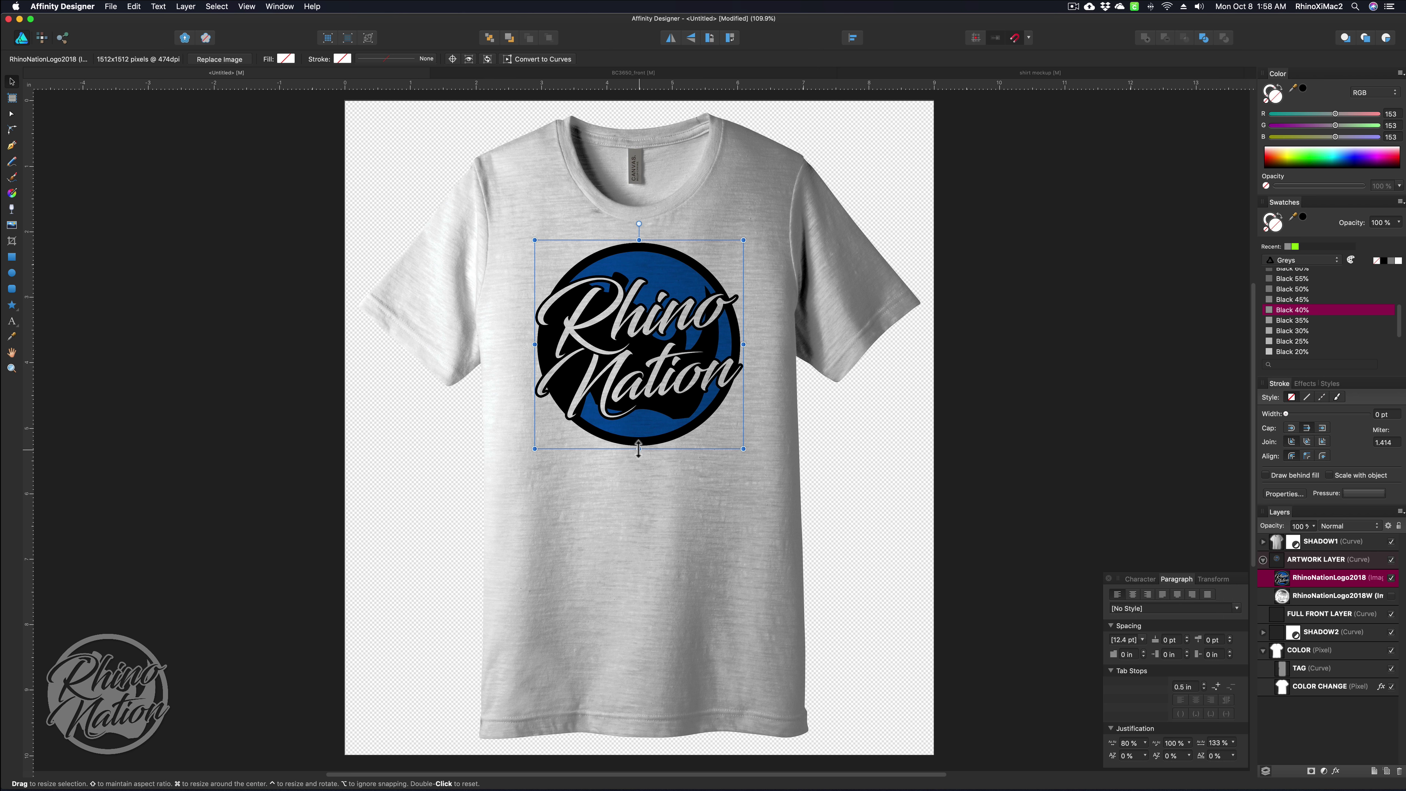
pyautogui.moveTo(638, 449); pyautogui.dragTo(638, 491)
pyautogui.click(942, 439)
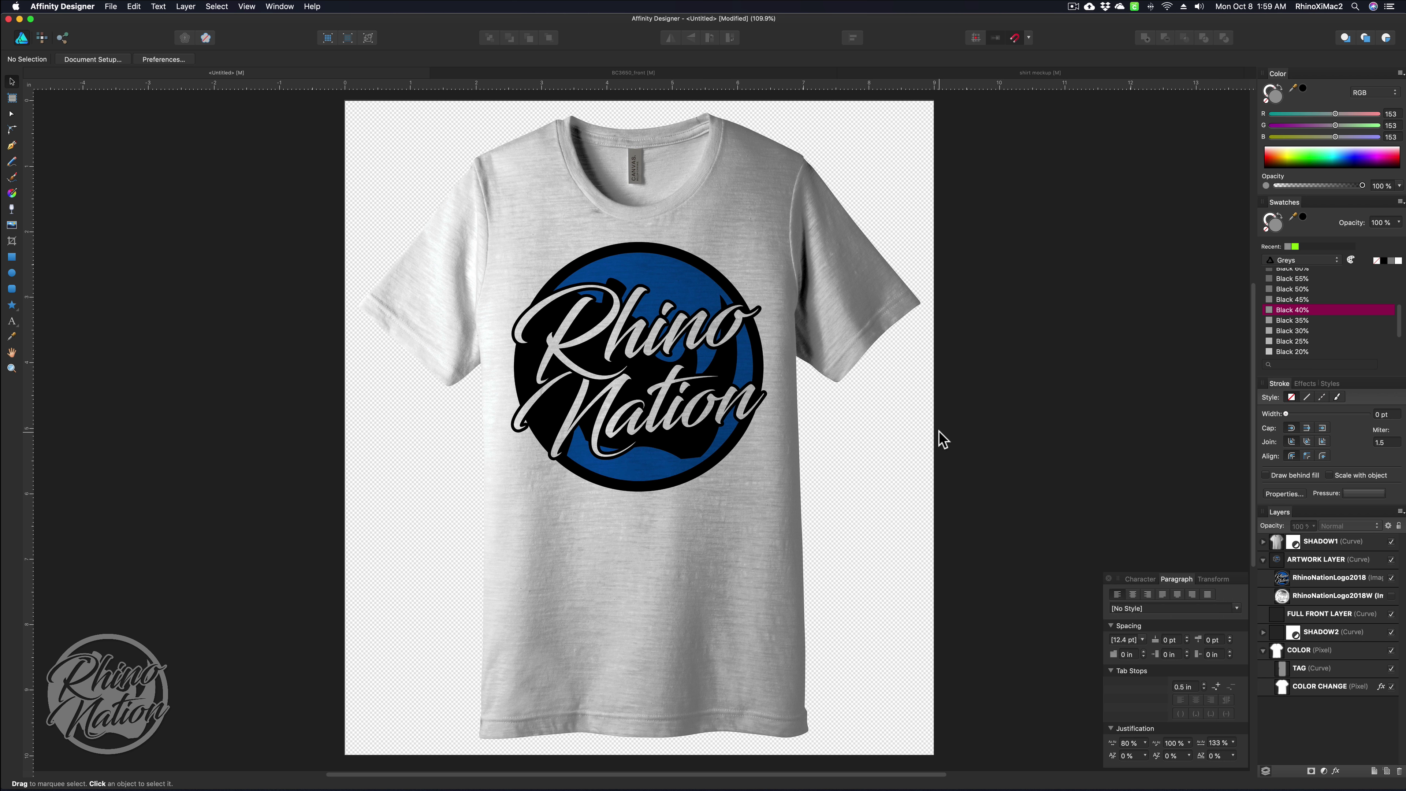
# - Change the Color Overlay on COLOR CHANGE to black at 100% opacity
pyautogui.click(1320, 686)
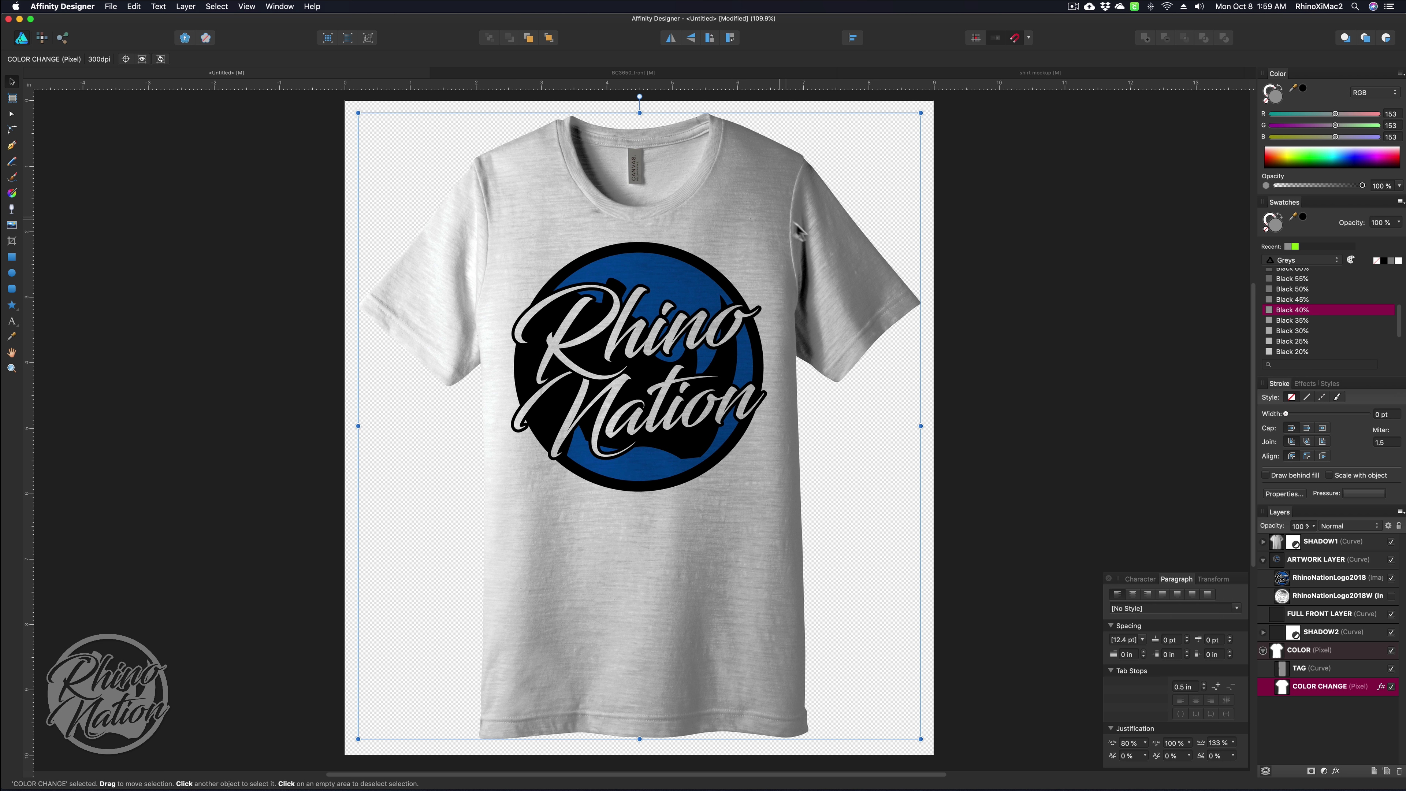
pyautogui.click(1380, 687)
pyautogui.click(1089, 302)
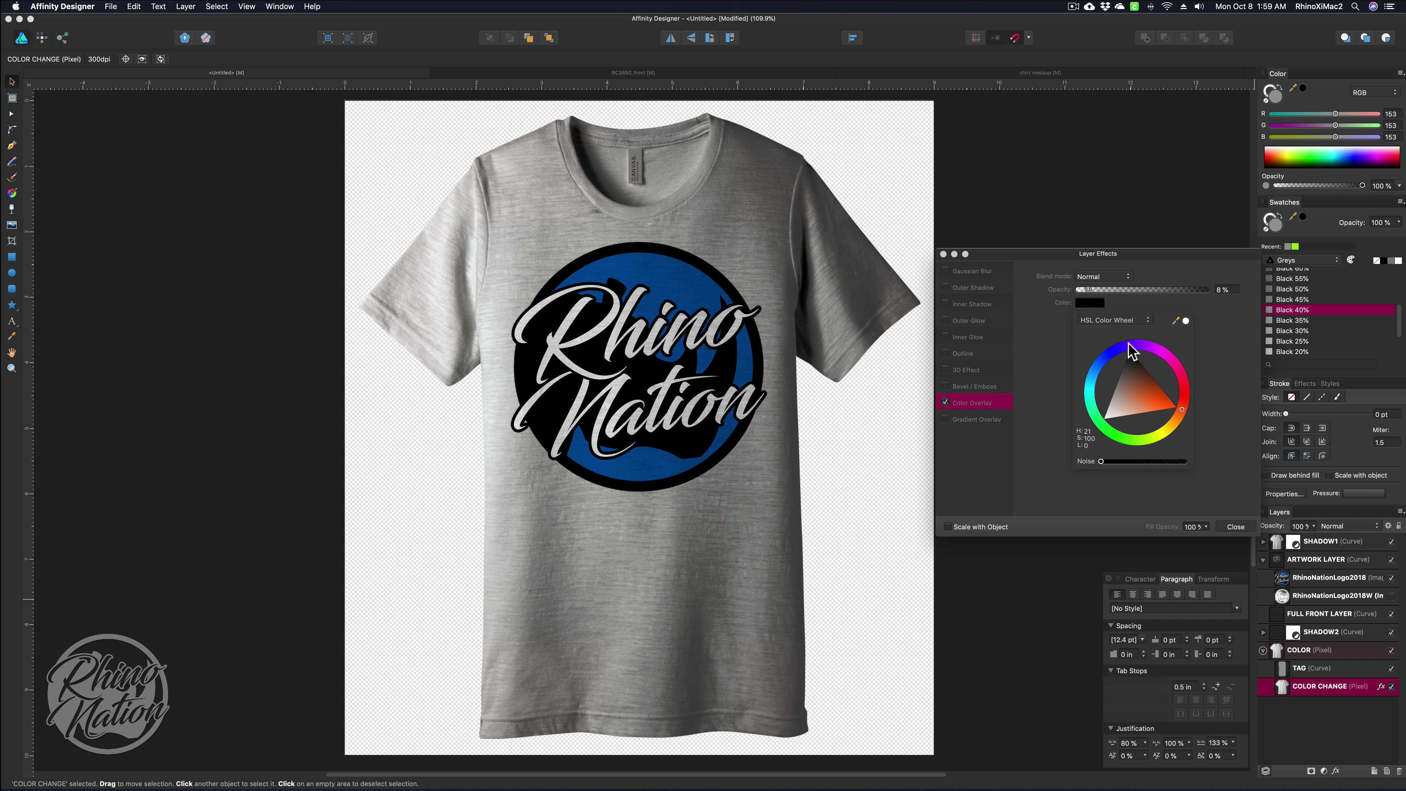
pyautogui.click(1233, 291)
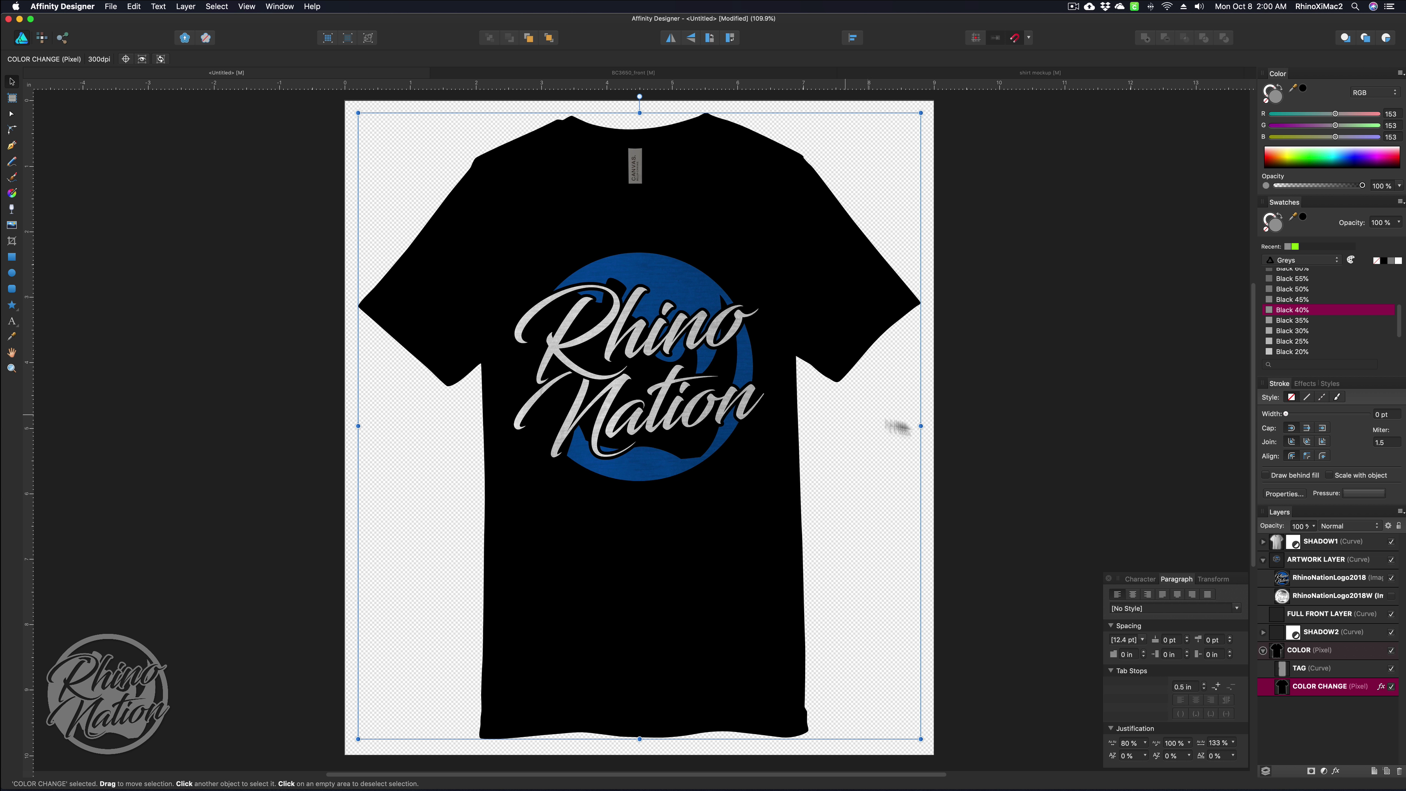
# - Lighten COLOR CHANGE's Color Overlay to a very dark grey with saturation 0 and lightness 15
pyautogui.doubleClick(1281, 683)
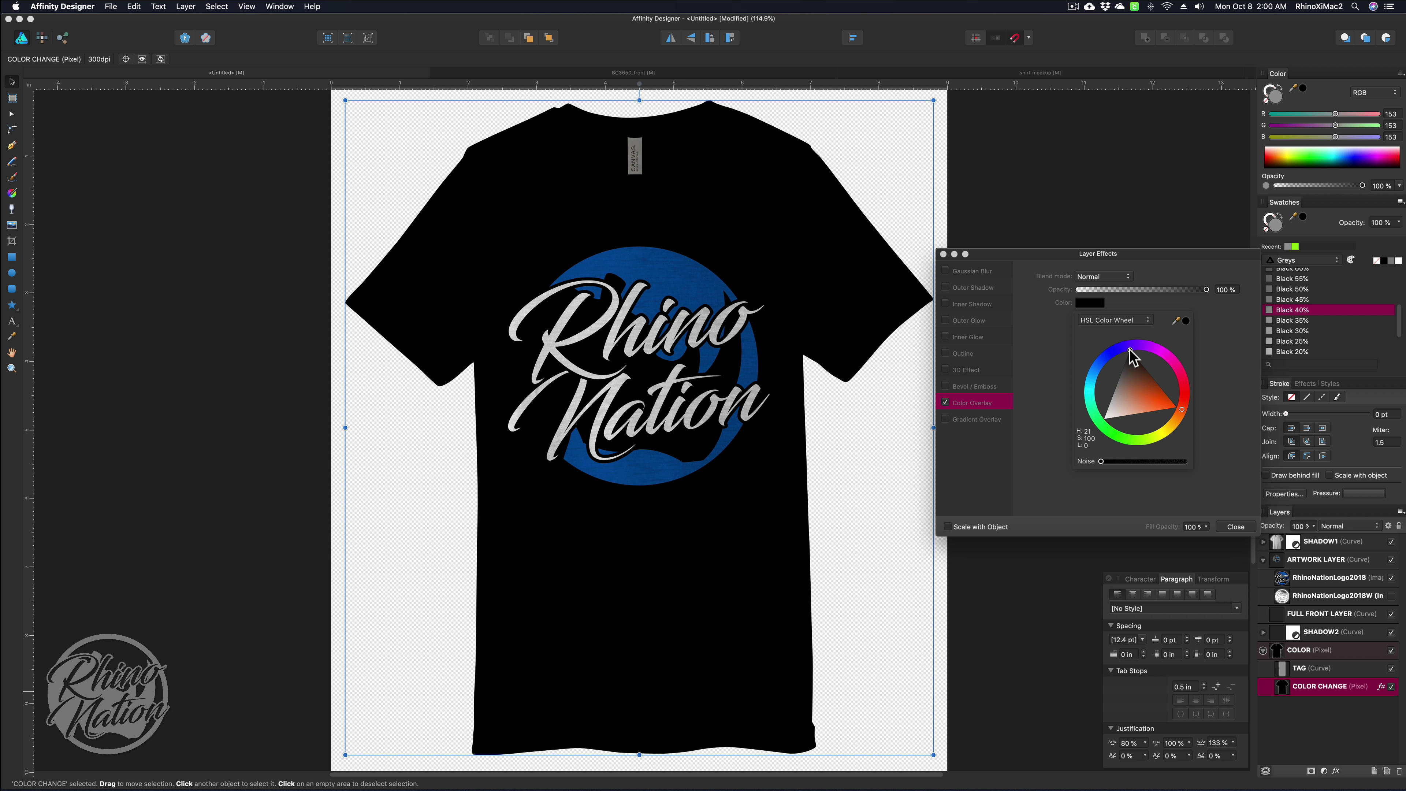
pyautogui.moveTo(1129, 350); pyautogui.dragTo(1121, 363)
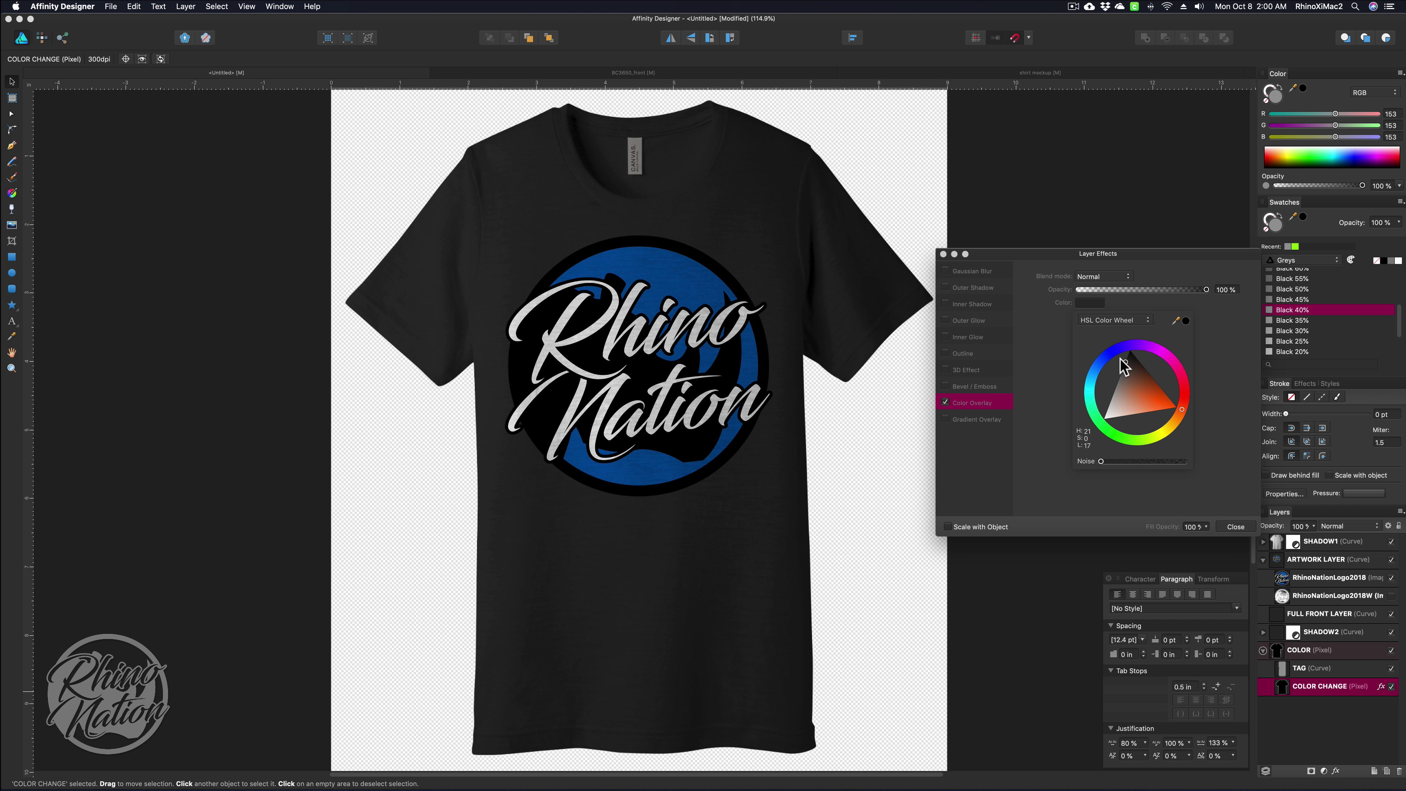
pyautogui.moveTo(1120, 357); pyautogui.dragTo(1125, 360)
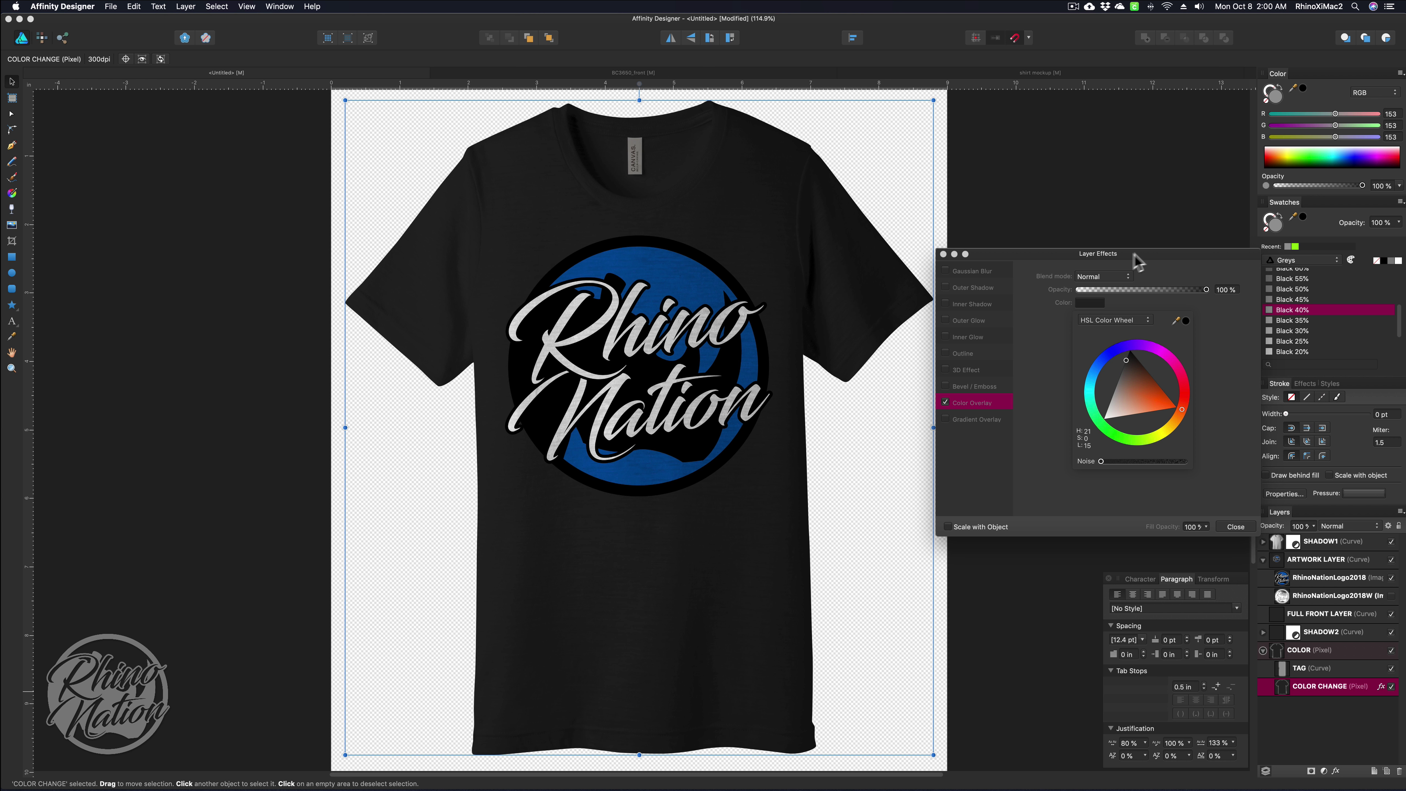
pyautogui.moveTo(1119, 253); pyautogui.dragTo(1132, 223)
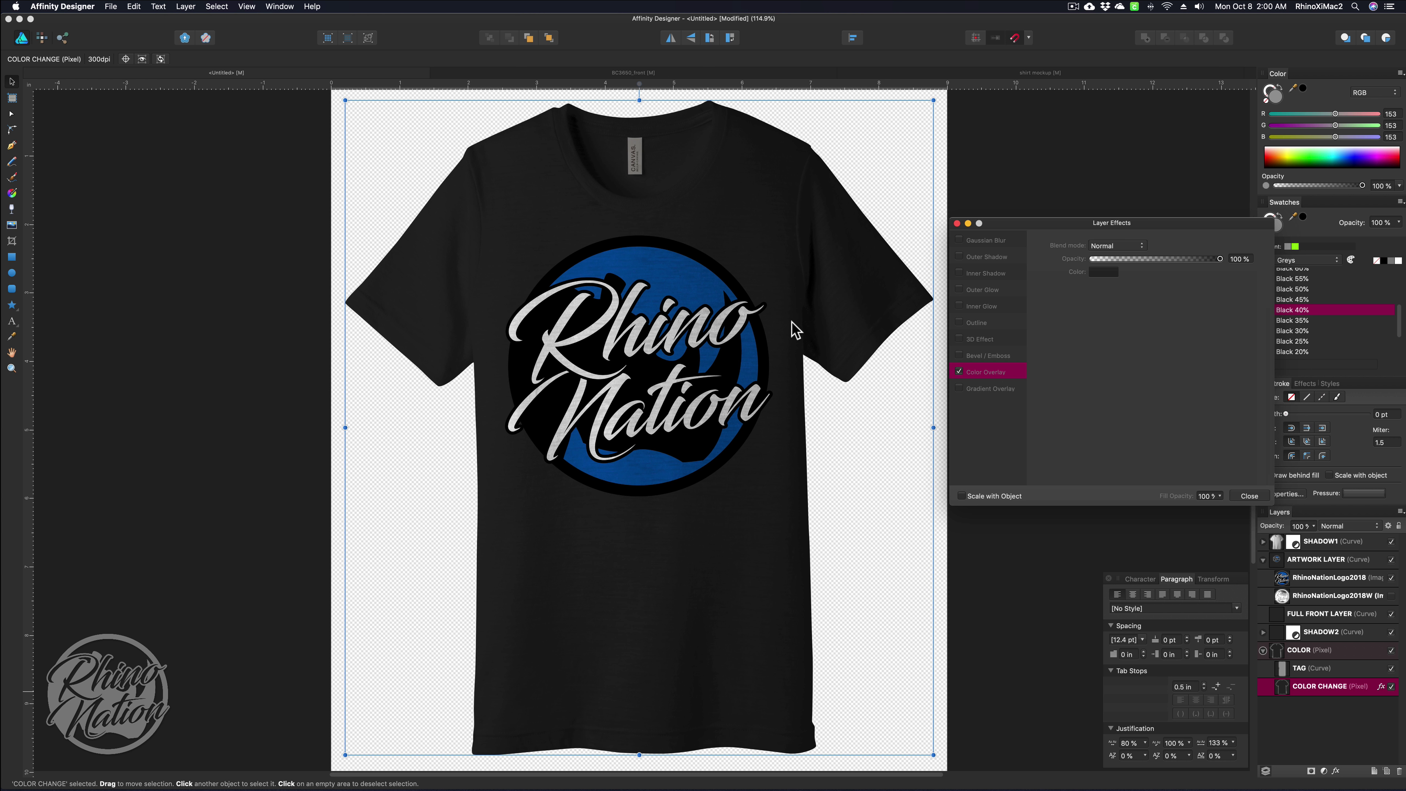
pyautogui.click(1249, 495)
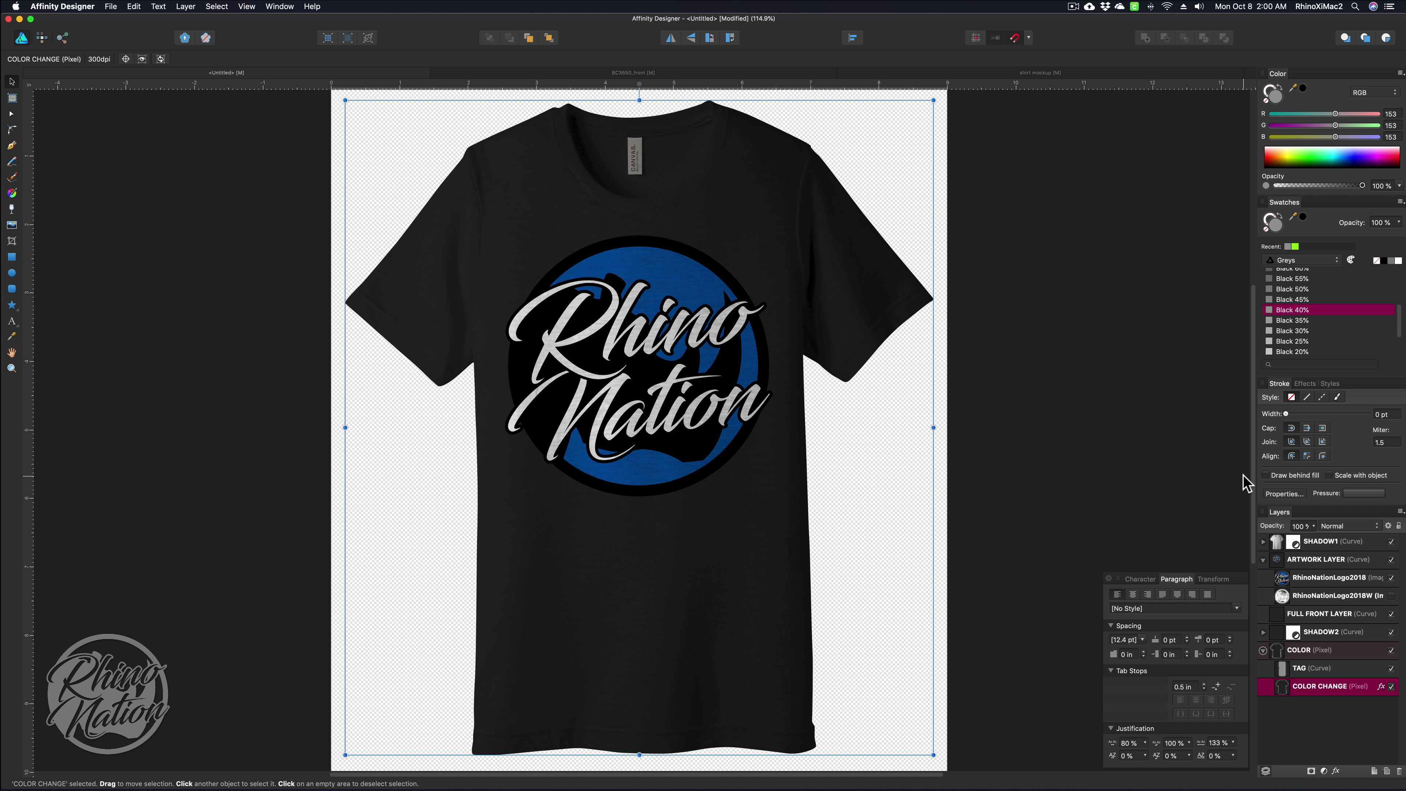
# - Undo the dark Color Overlay changes on the shirt and the enlargement of the blue logo
pyautogui.press('super+z')
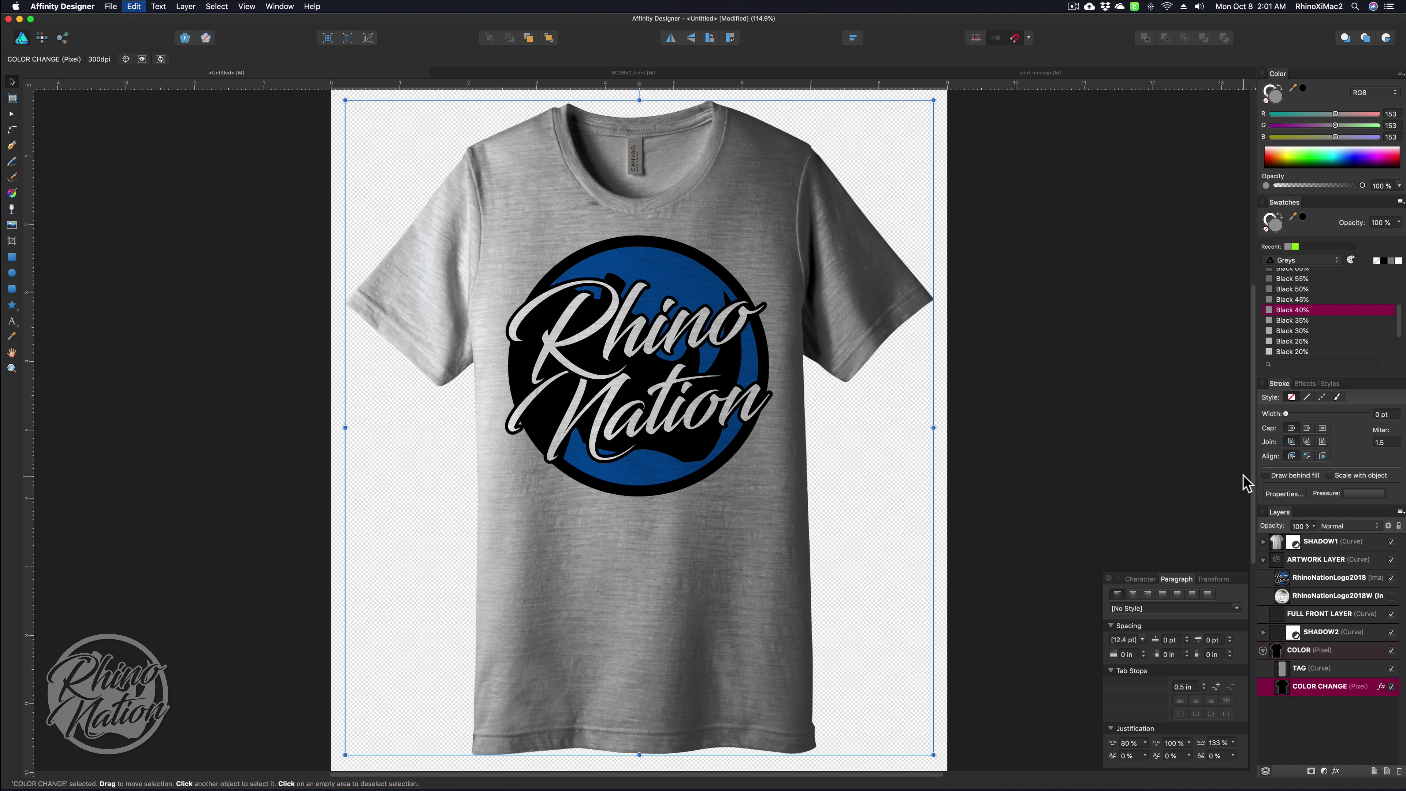
pyautogui.press('super+z')
pyautogui.press('super+z')
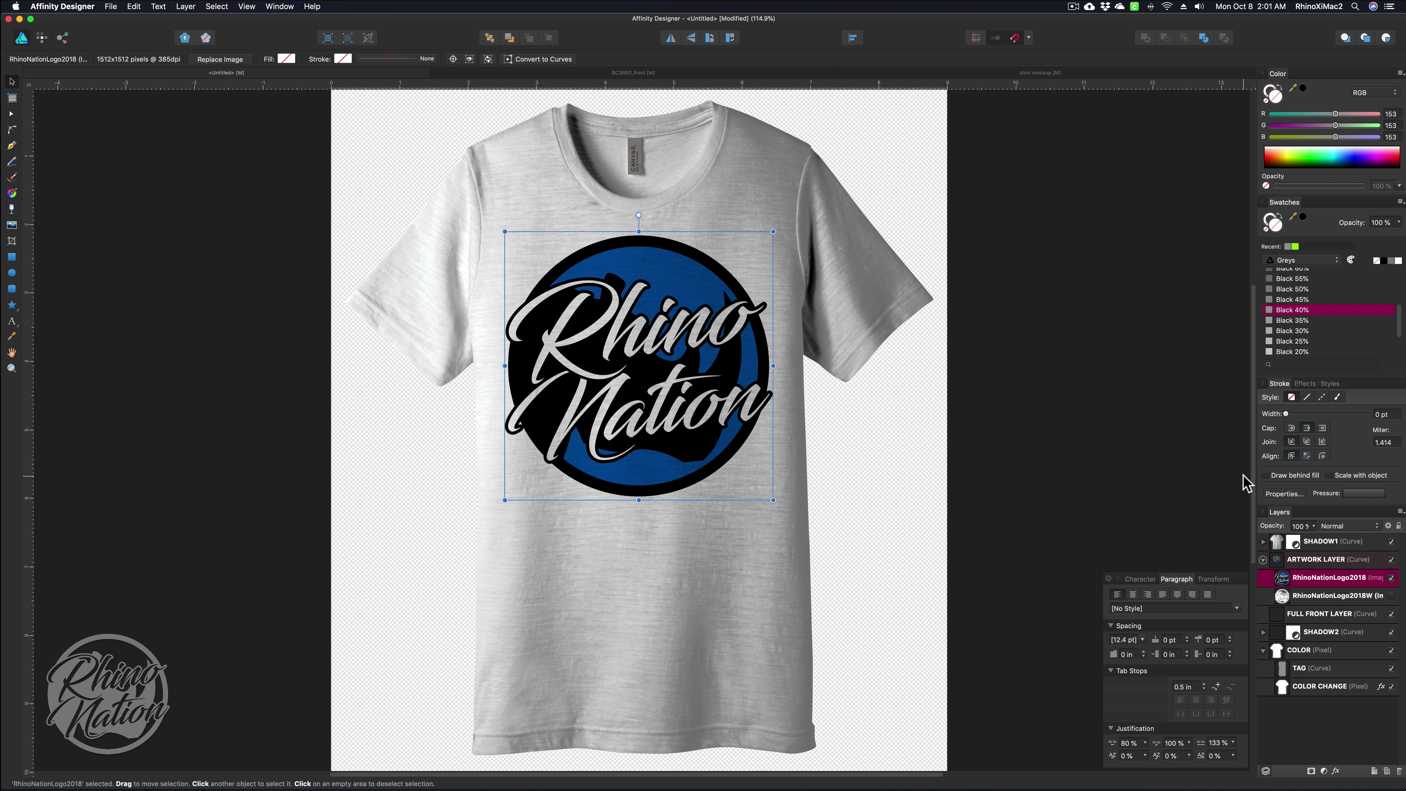
pyautogui.press('super+z')
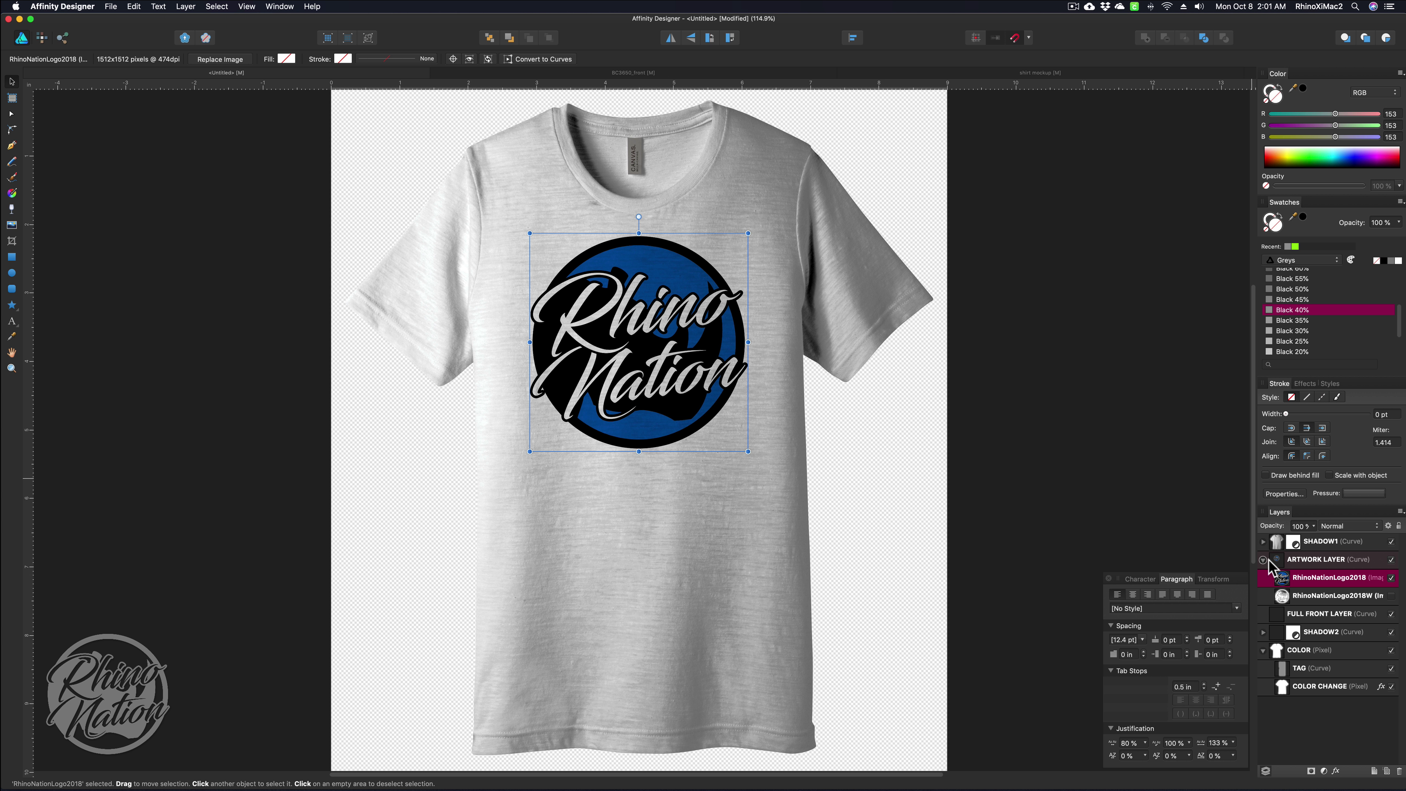
# - Hide ARTWORK LAYER, then move the LION image over the shirt and enlarge it beyond the shirt's width
pyautogui.click(1390, 560)
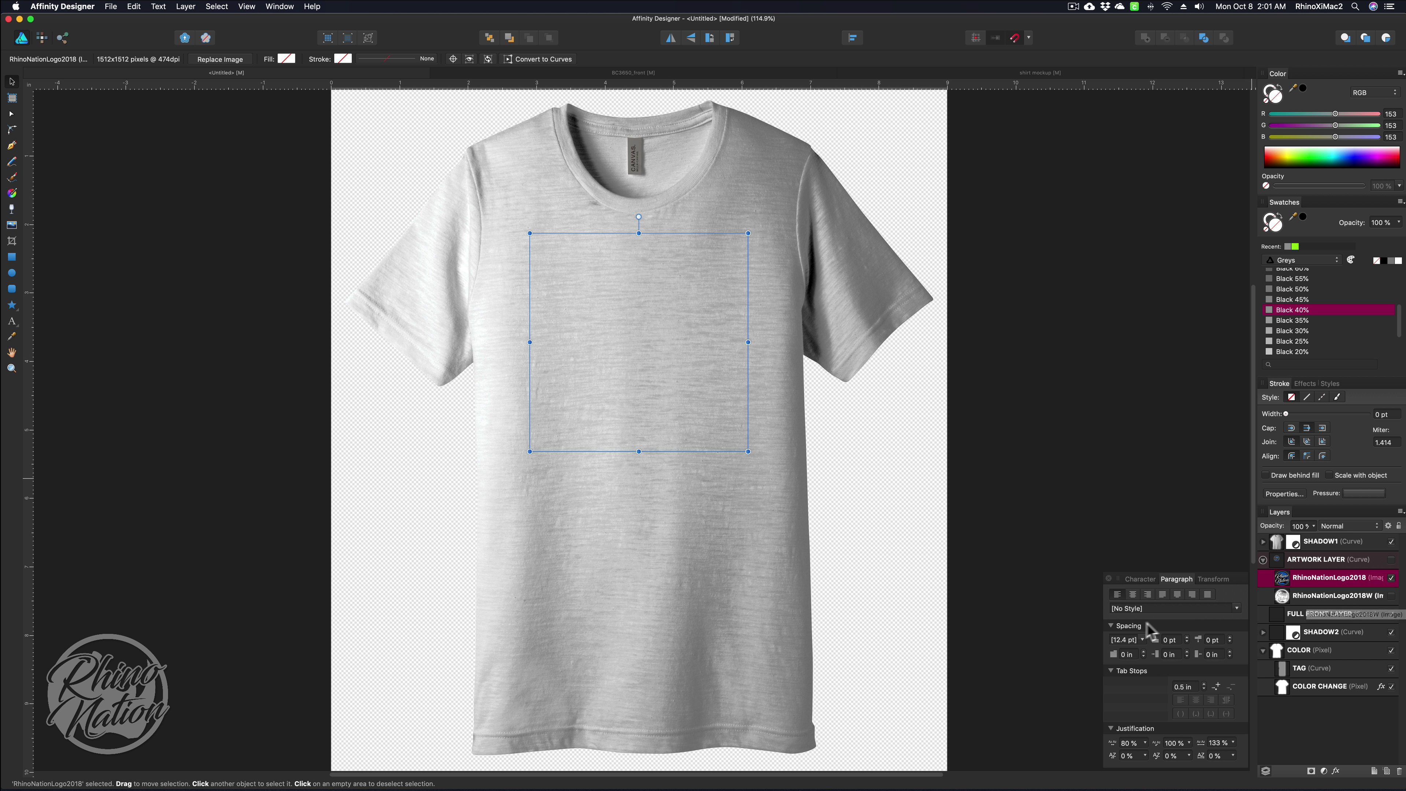
pyautogui.press('super+d')
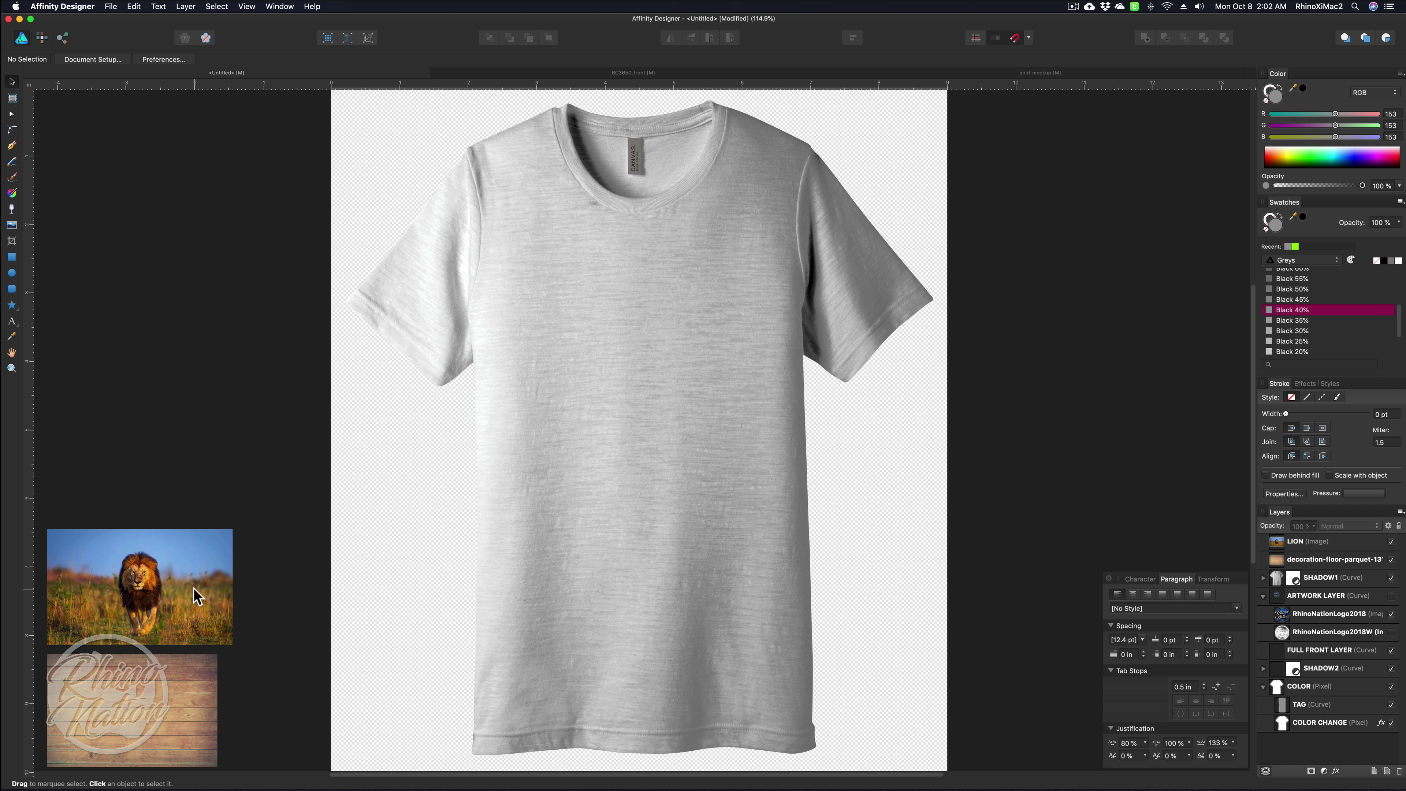
pyautogui.moveTo(115, 577); pyautogui.dragTo(241, 353)
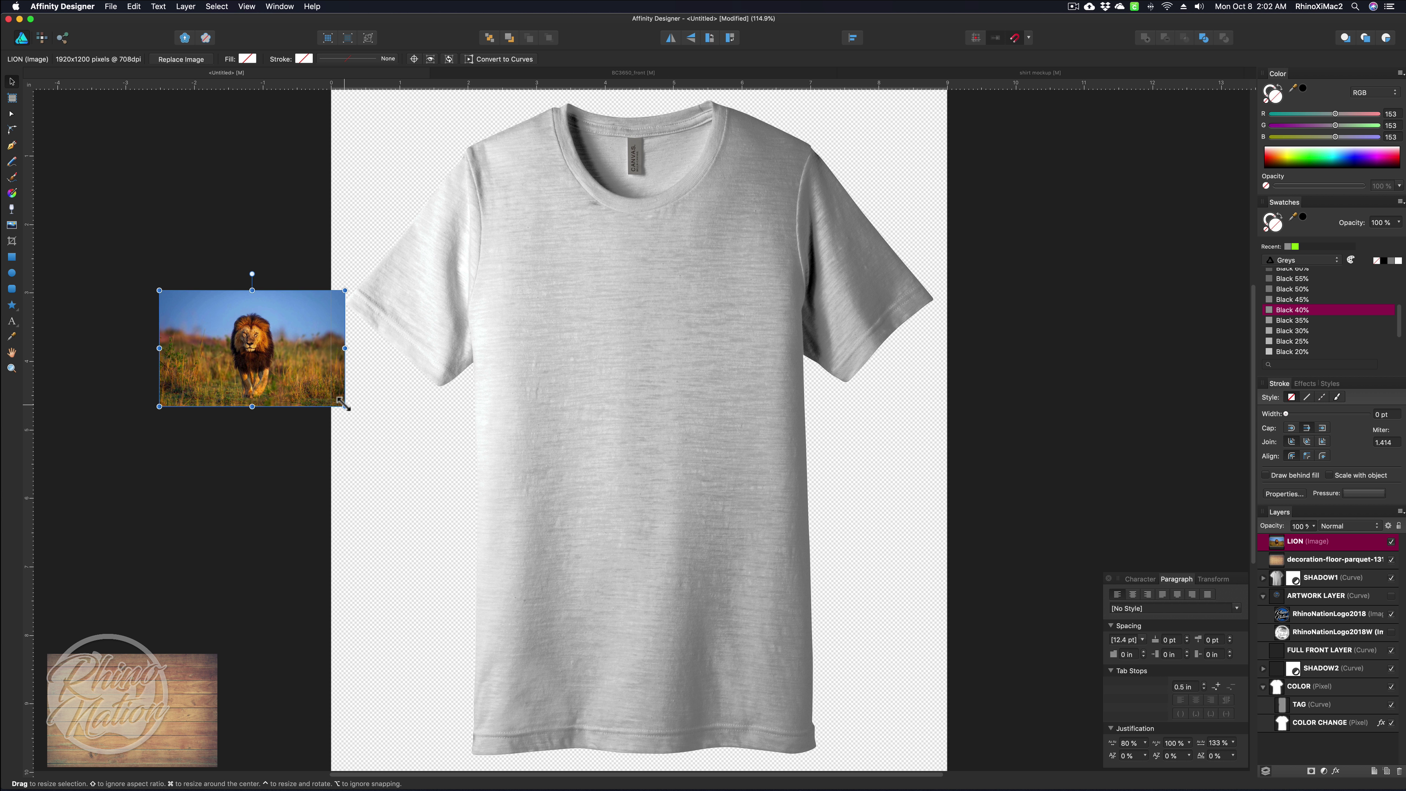
pyautogui.moveTo(343, 405); pyautogui.dragTo(831, 576)
pyautogui.moveTo(362, 320); pyautogui.dragTo(681, 361)
pyautogui.moveTo(603, 300); pyautogui.dragTo(644, 344)
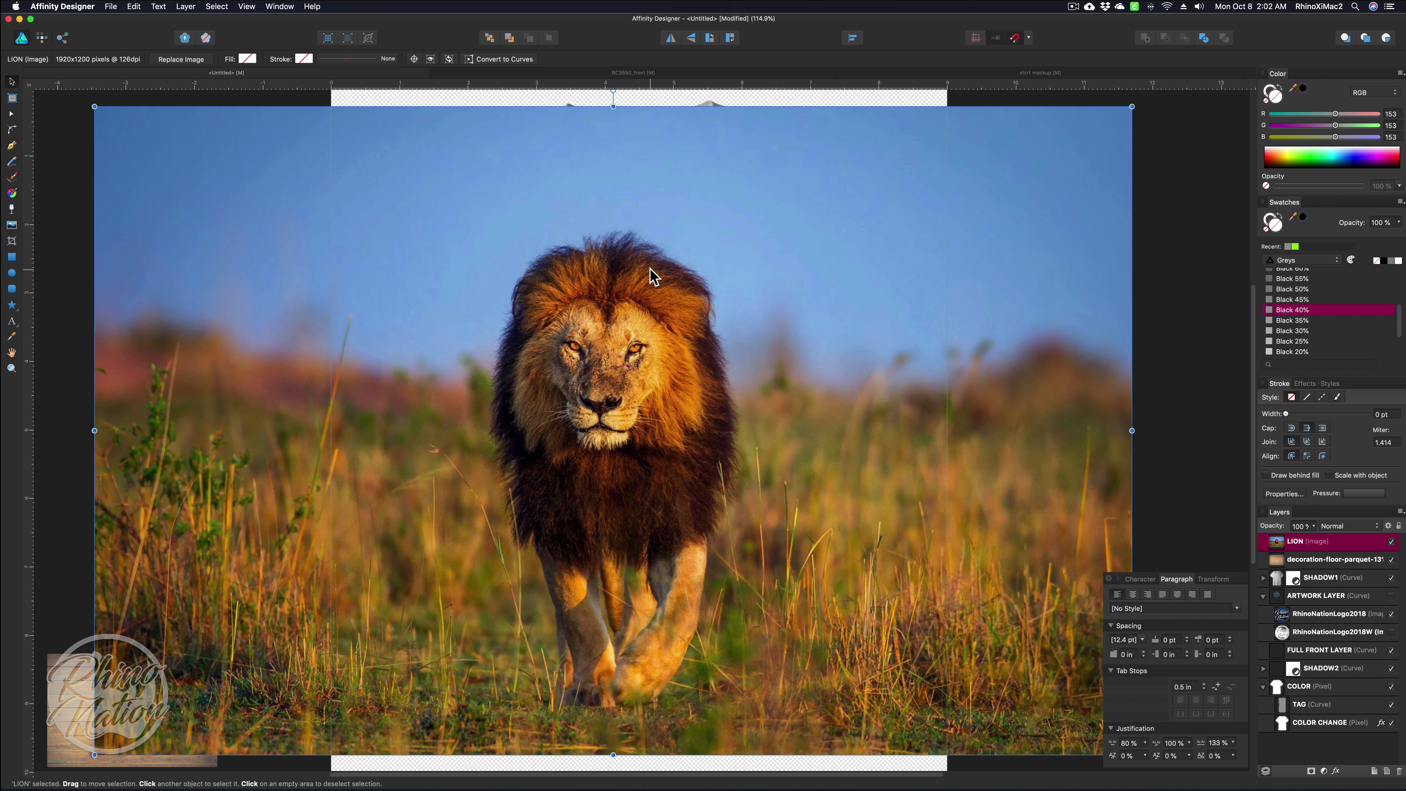
# - Center and enlarge the LION image to cover the whole shirt, and nest it inside FULL FRONT LAYER
pyautogui.press('super+minus')
pyautogui.press('super+minus')
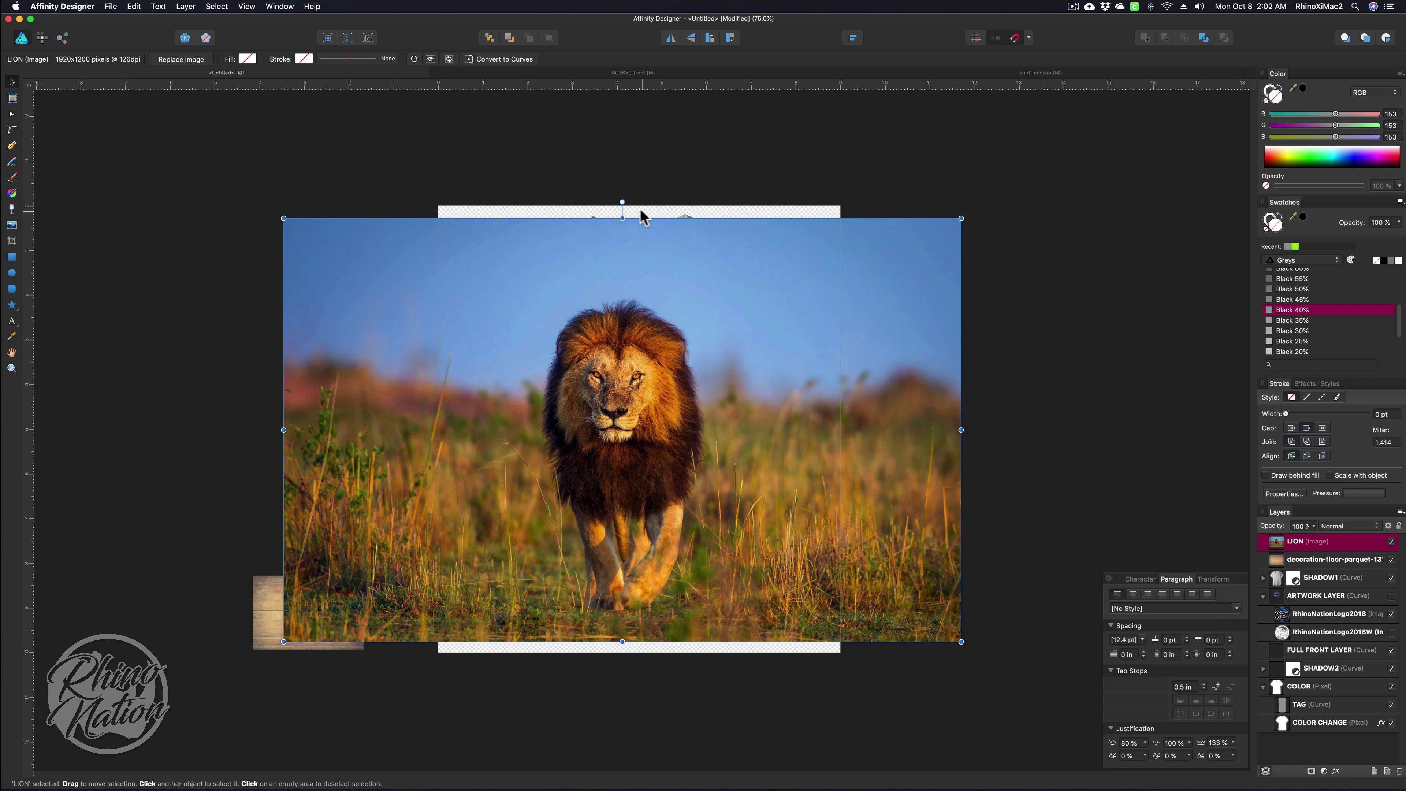
pyautogui.moveTo(642, 217); pyautogui.dragTo(690, 313)
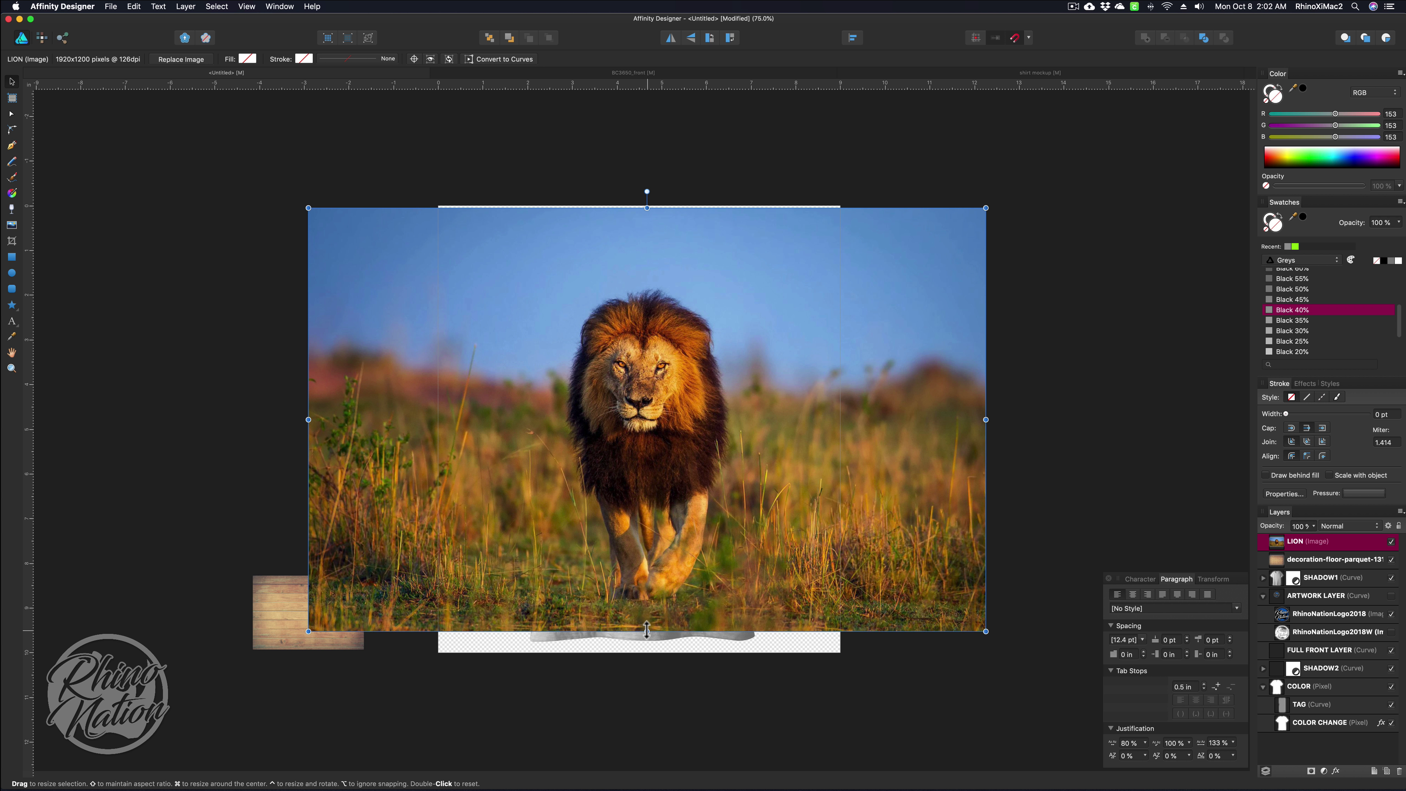
pyautogui.moveTo(646, 630); pyautogui.dragTo(649, 645)
pyautogui.click(64, 130)
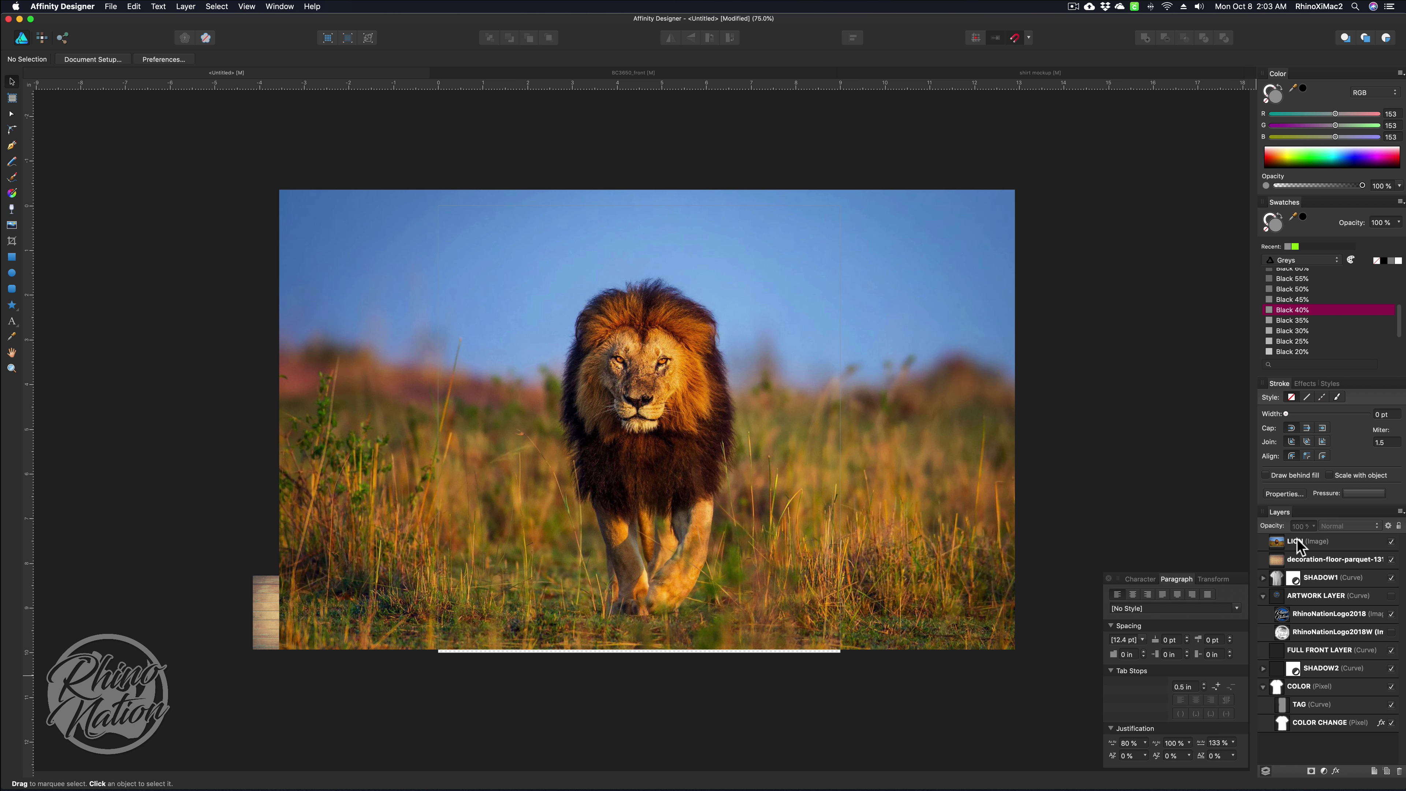
pyautogui.moveTo(1321, 638); pyautogui.dragTo(1329, 662)
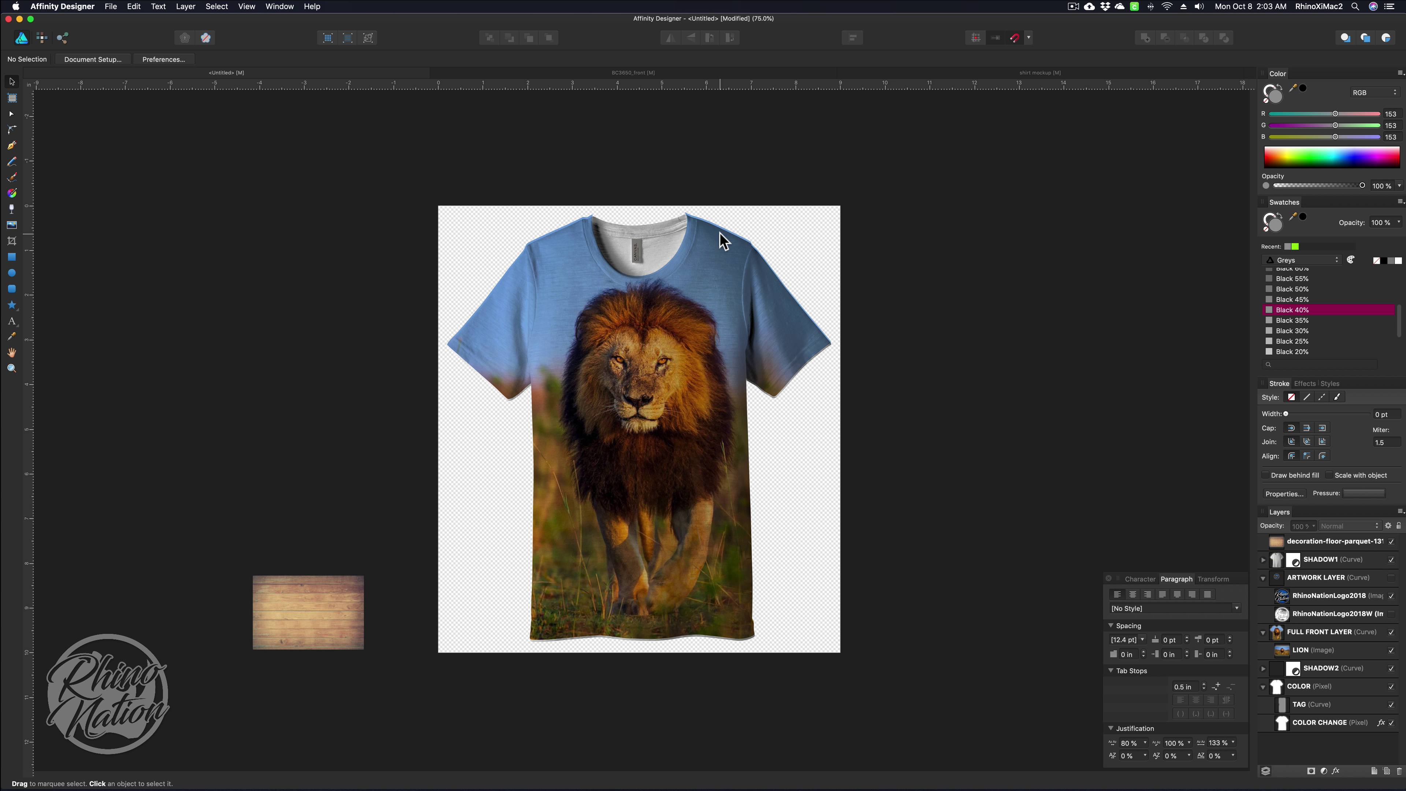
# - Shift FULL FRONT LAYER slightly down so the lion print lines up with the shirt's shoulder and collar edges
pyautogui.press('super+plus')
pyautogui.press('super+plus')
pyautogui.moveTo(758, 149); pyautogui.dragTo(769, 489)
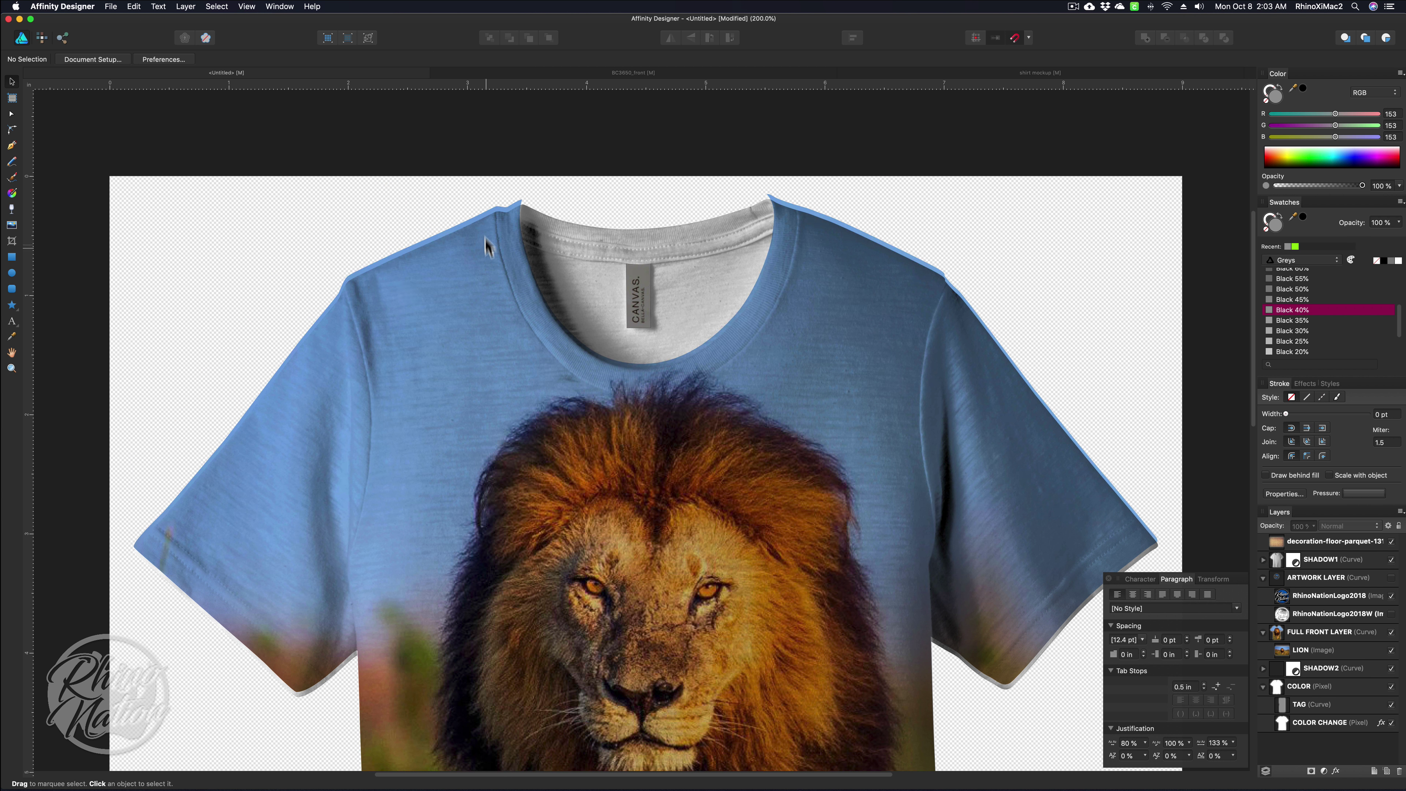
pyautogui.click(504, 214)
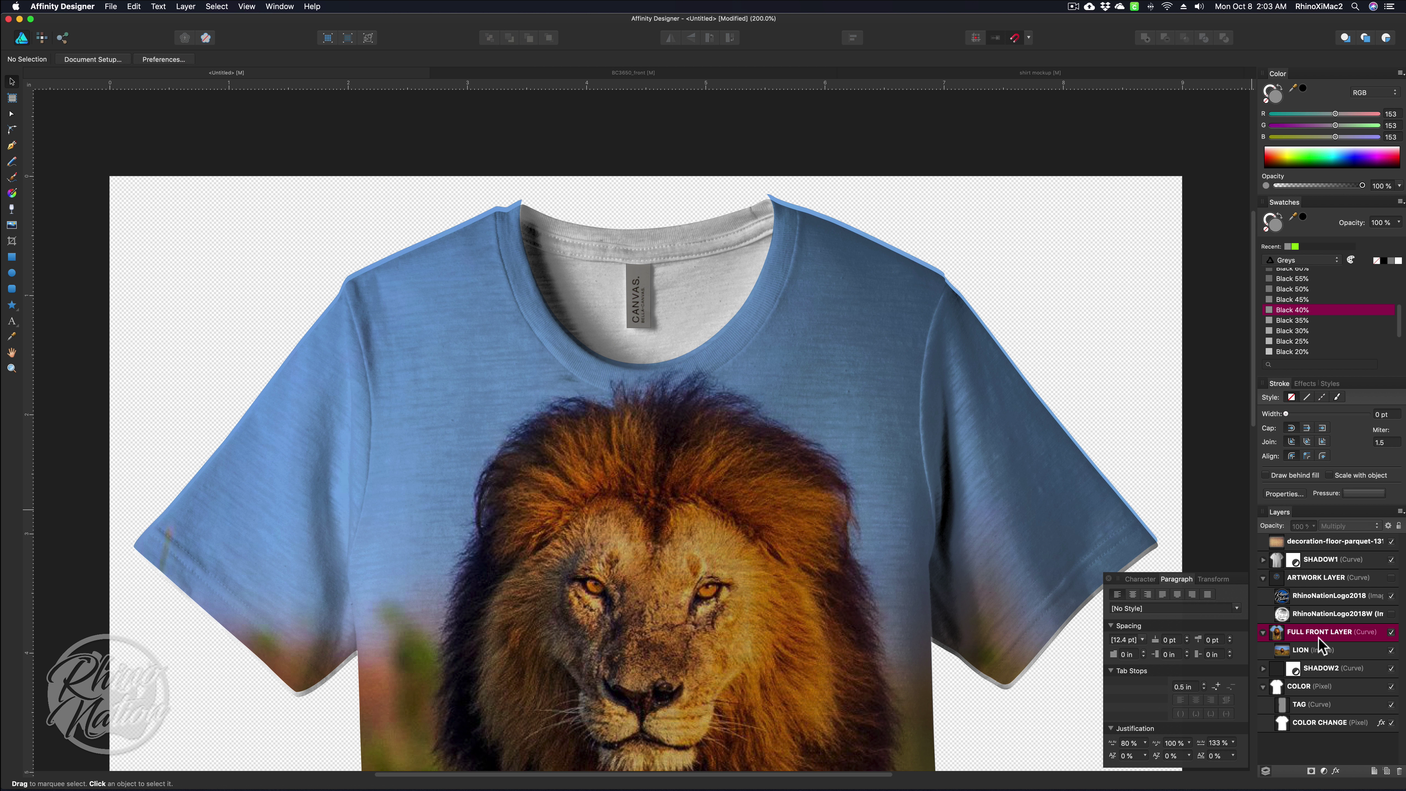
pyautogui.moveTo(512, 203); pyautogui.dragTo(512, 209)
pyautogui.click(582, 162)
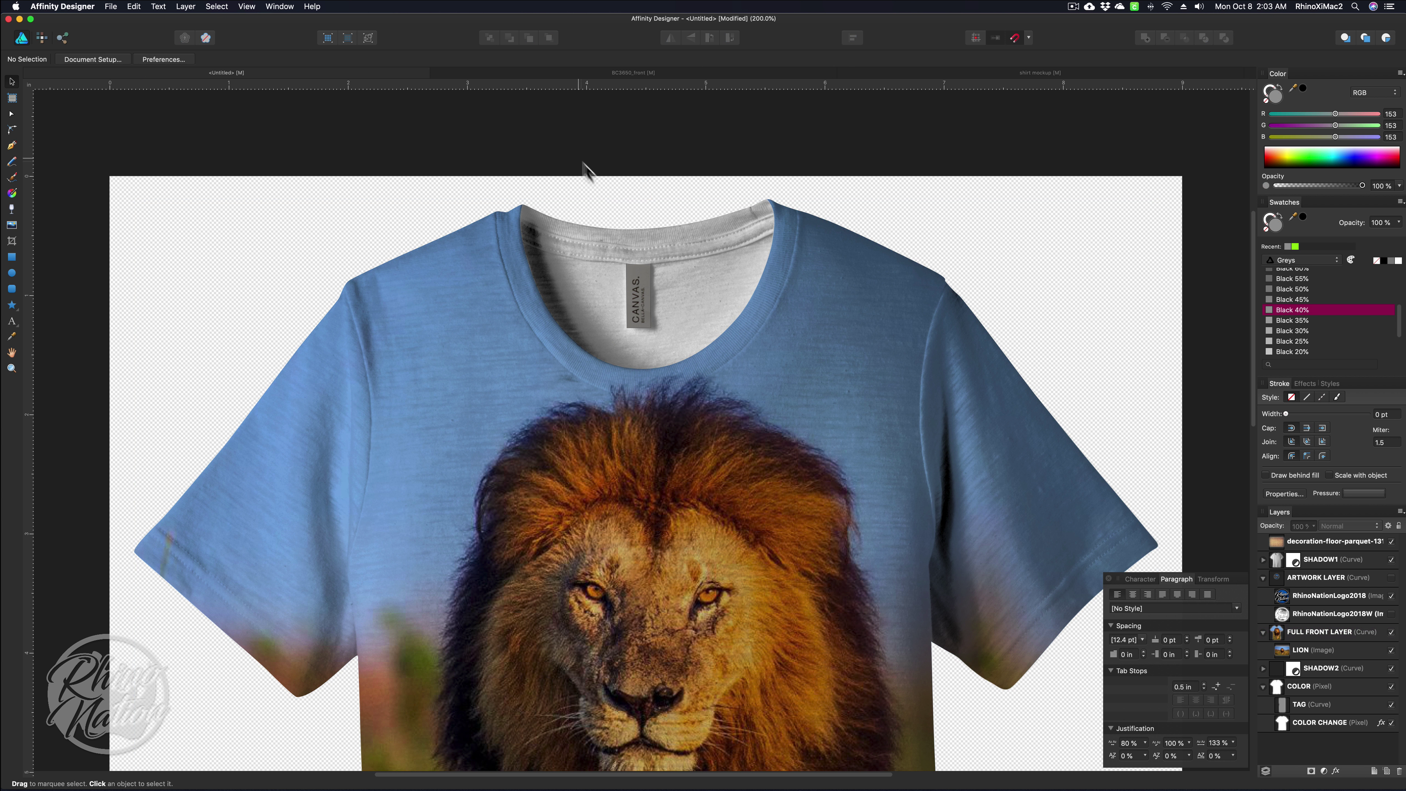
# - Reduce the opacity of the SHADOW1 layer to 70% to soften the shading over the lion print
pyautogui.press('super+0')
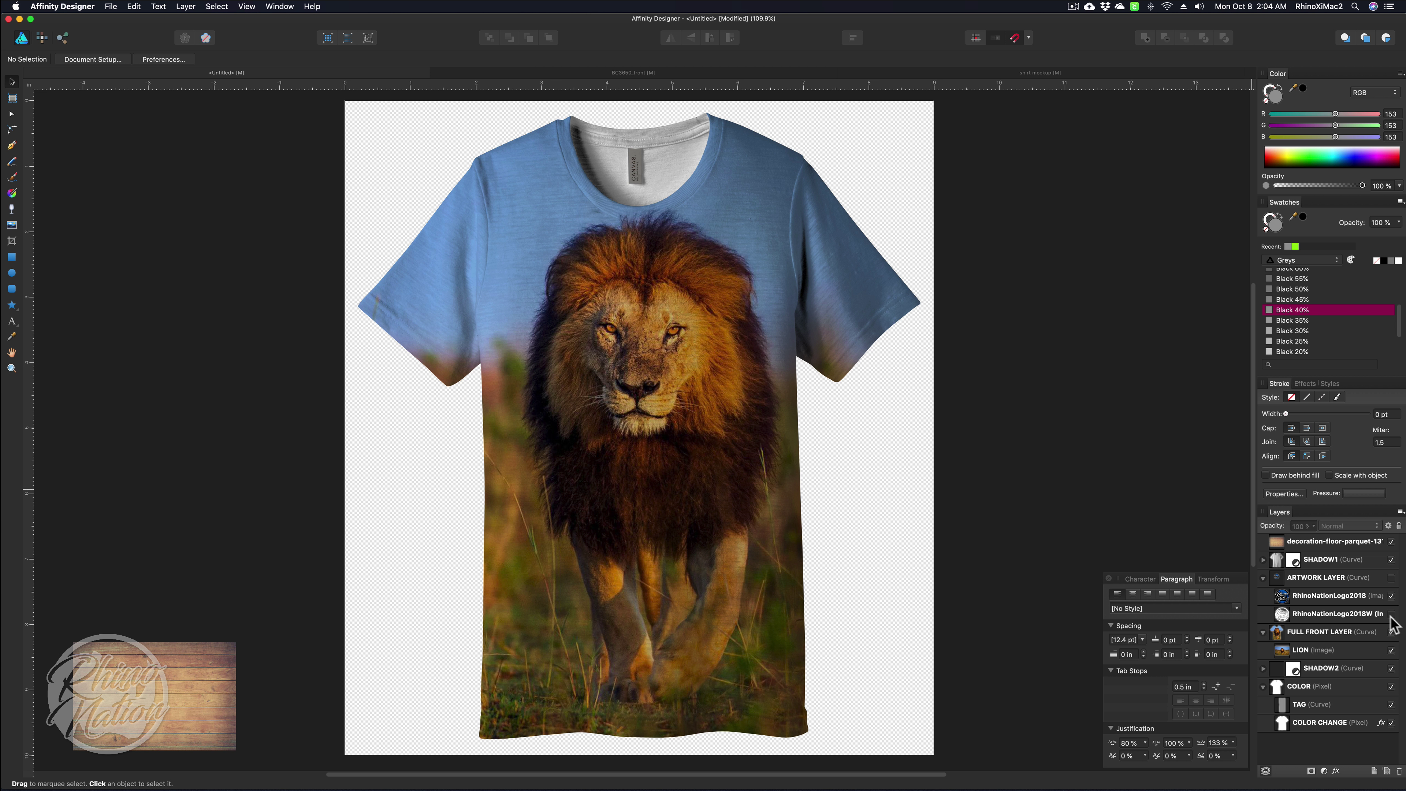
pyautogui.click(1320, 671)
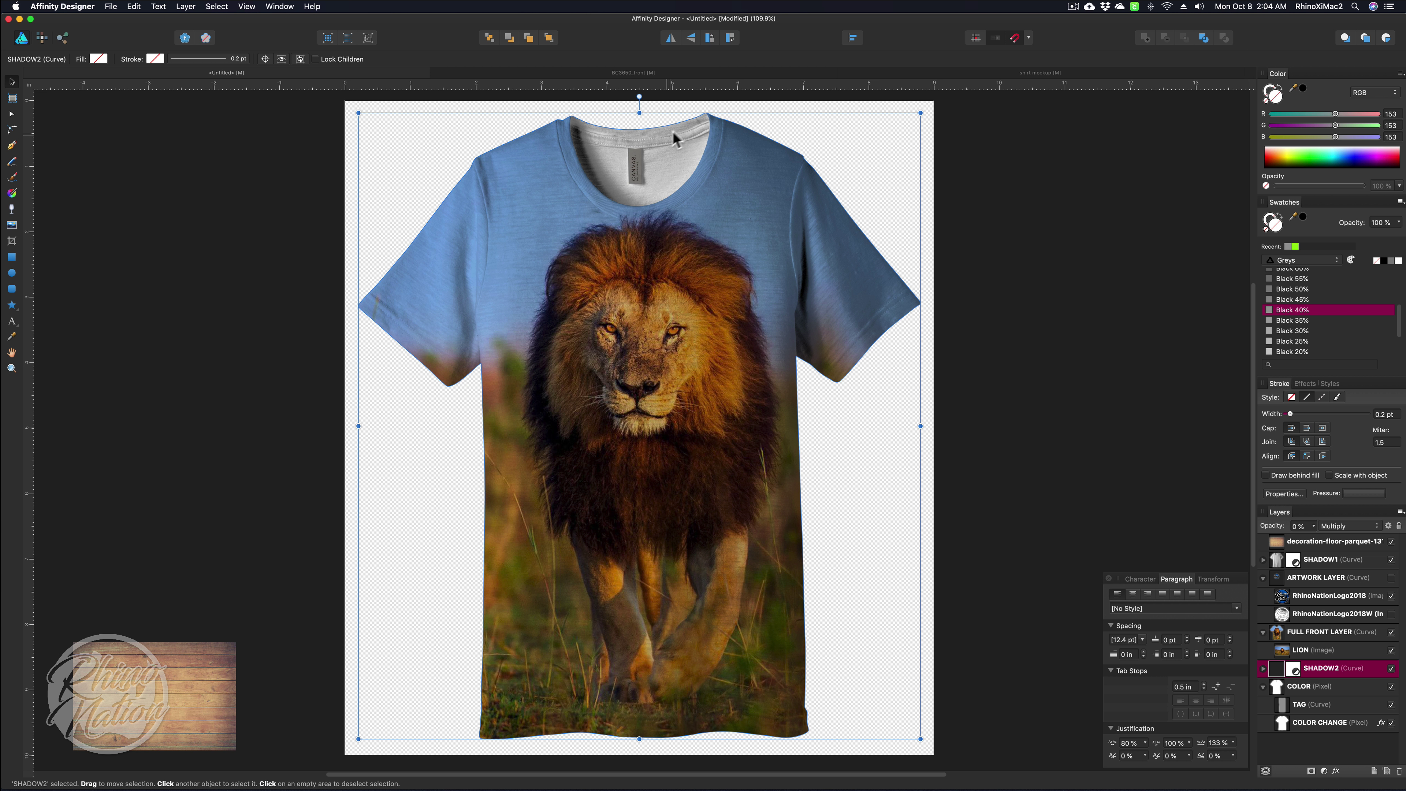
pyautogui.click(1315, 562)
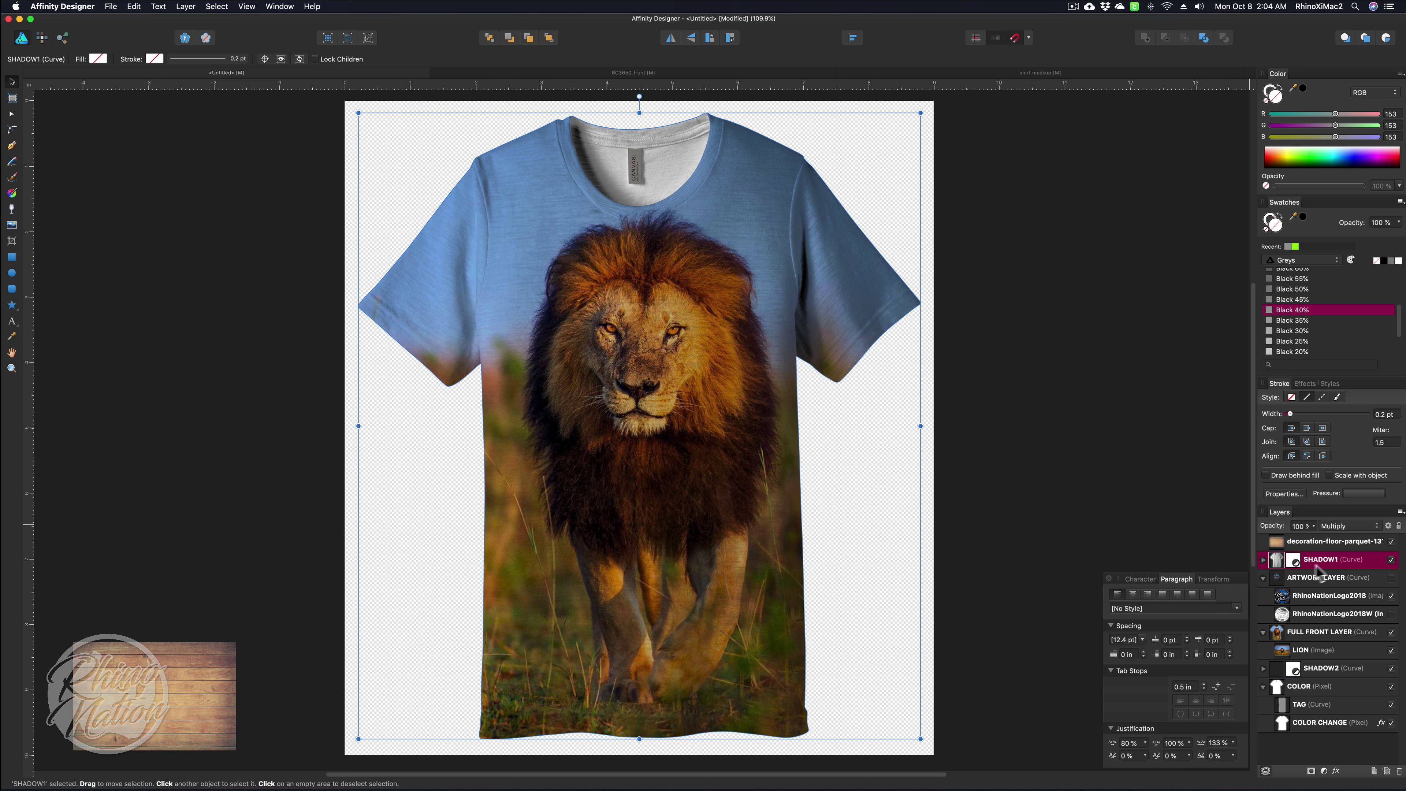
pyautogui.click(1314, 526)
pyautogui.moveTo(1313, 540); pyautogui.dragTo(1283, 544)
pyautogui.click(1098, 421)
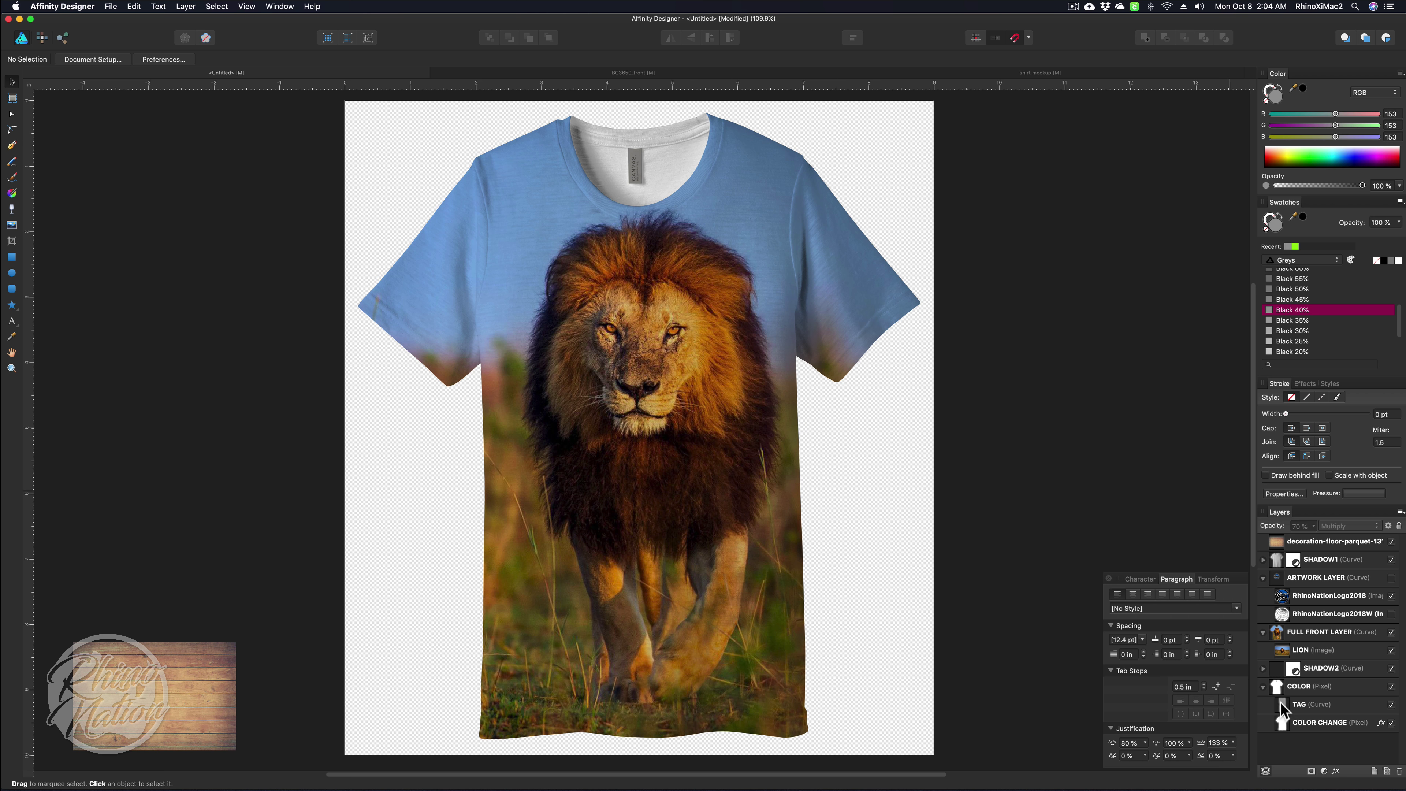
# - Recolor the TAG curve inside the shirt's collar with the Black 30% grey swatch
pyautogui.click(1313, 704)
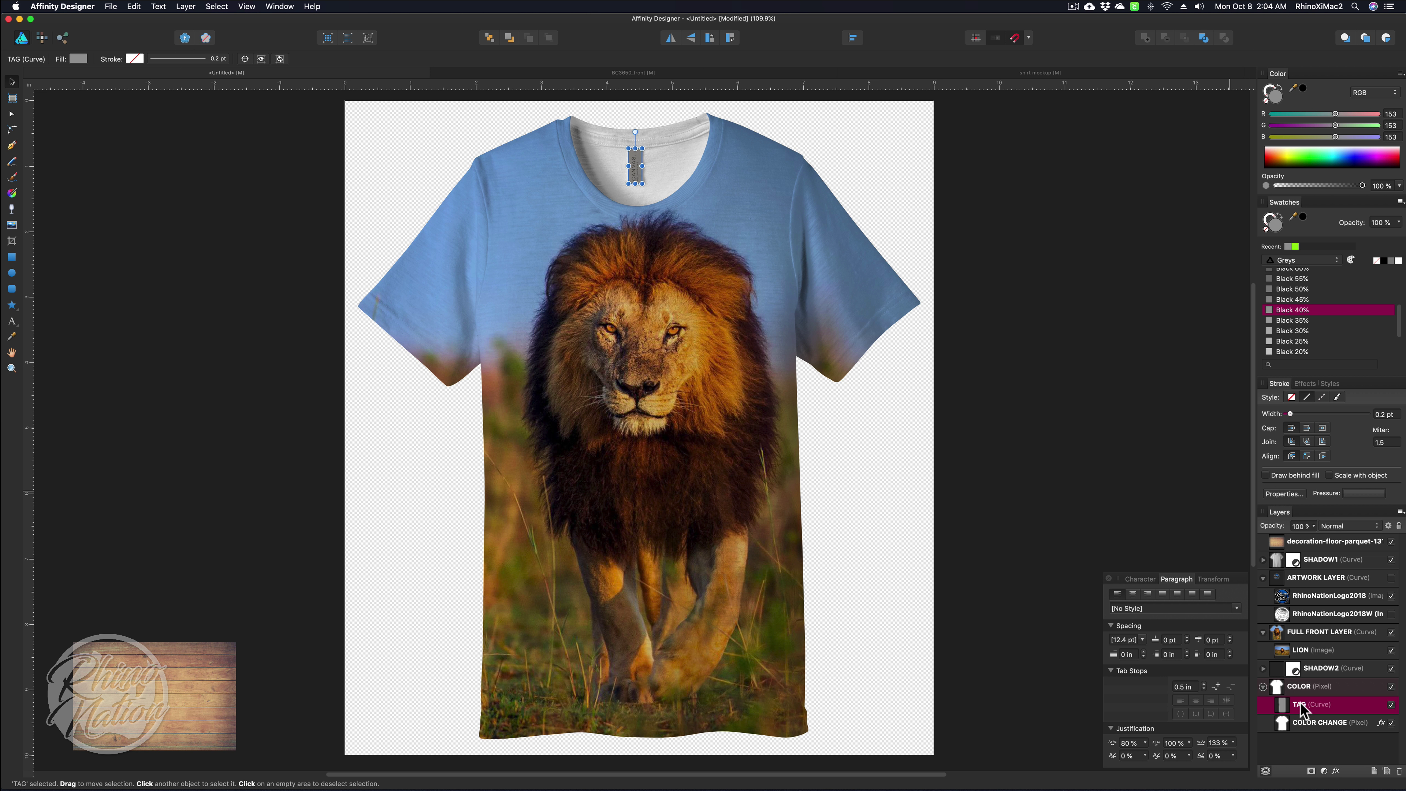
pyautogui.click(1282, 331)
pyautogui.click(1087, 302)
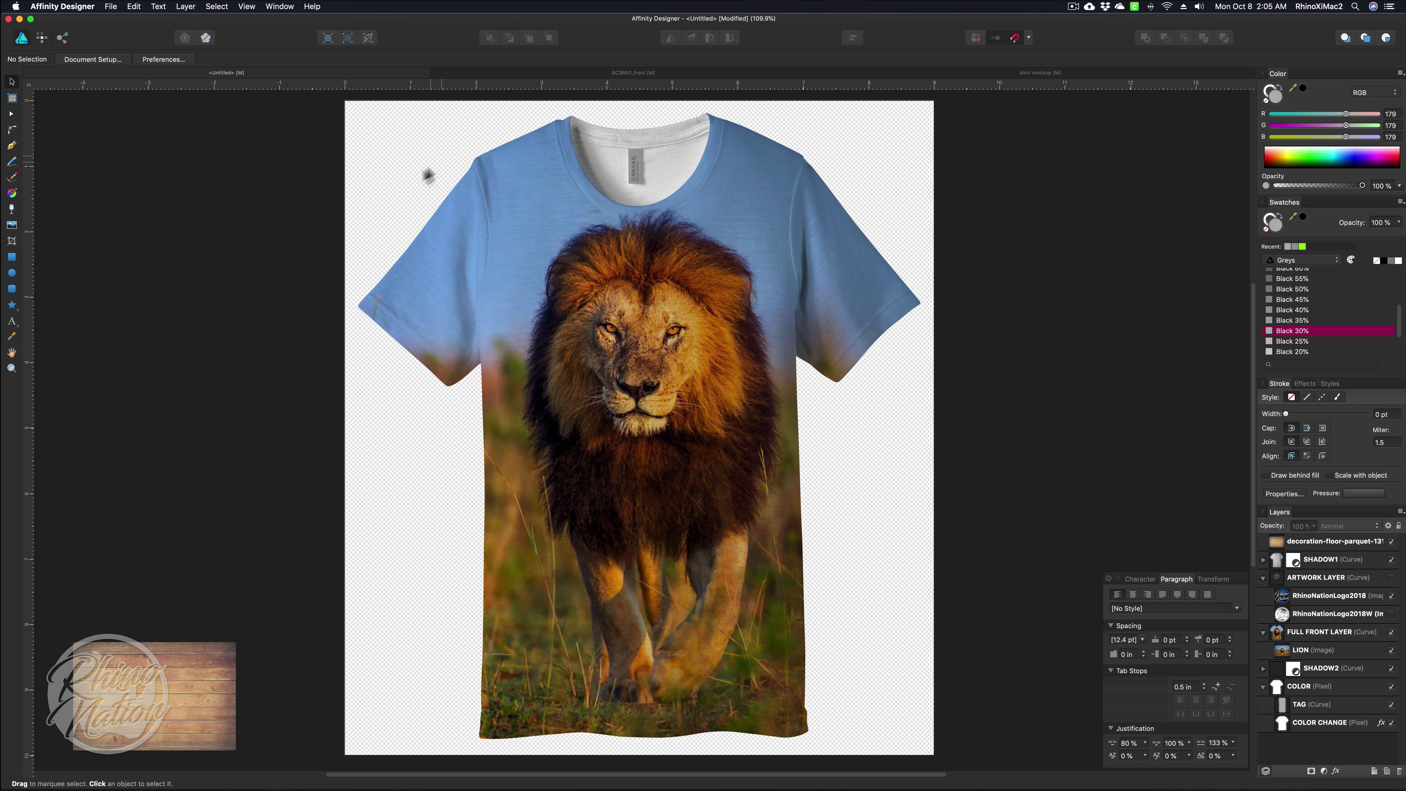
pyautogui.click(111, 7)
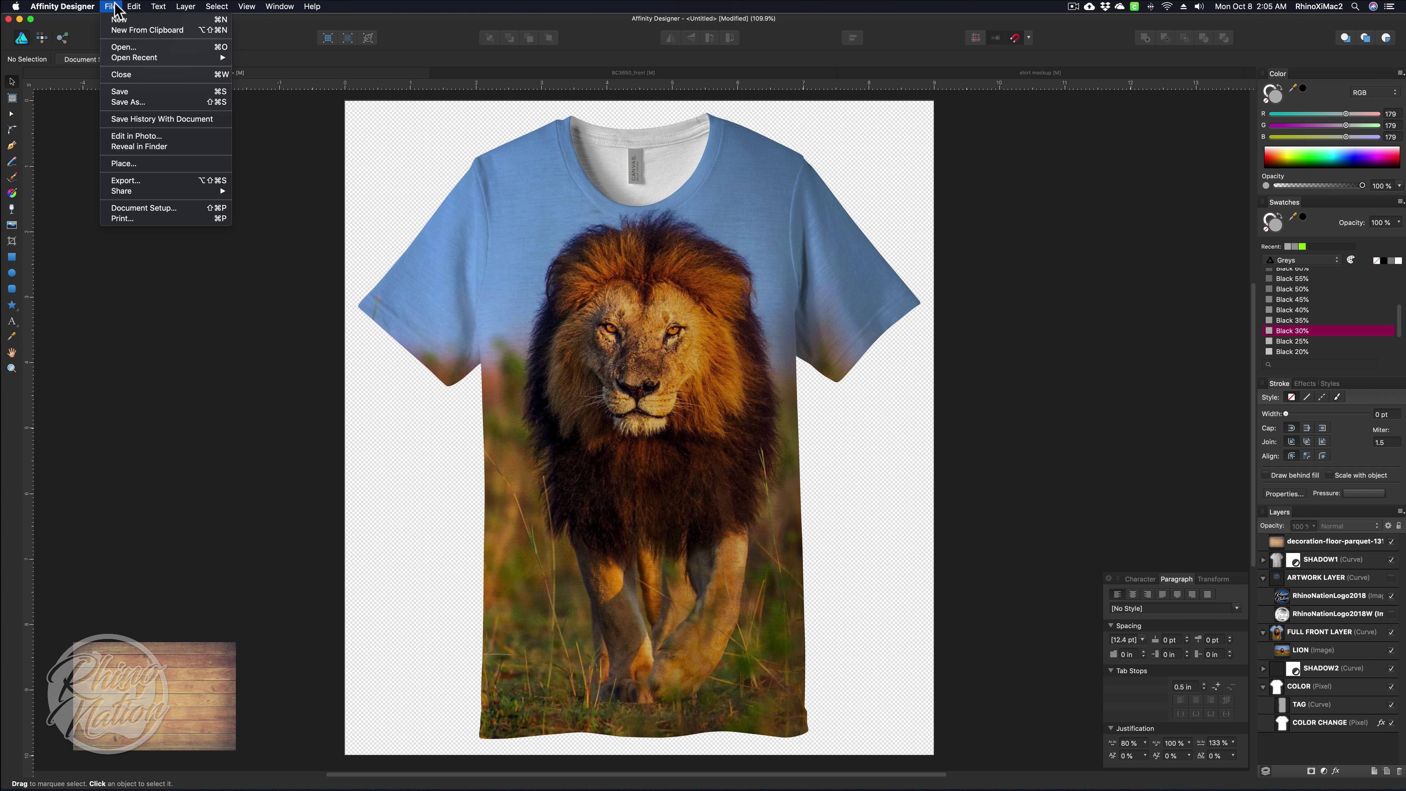
pyautogui.click(150, 180)
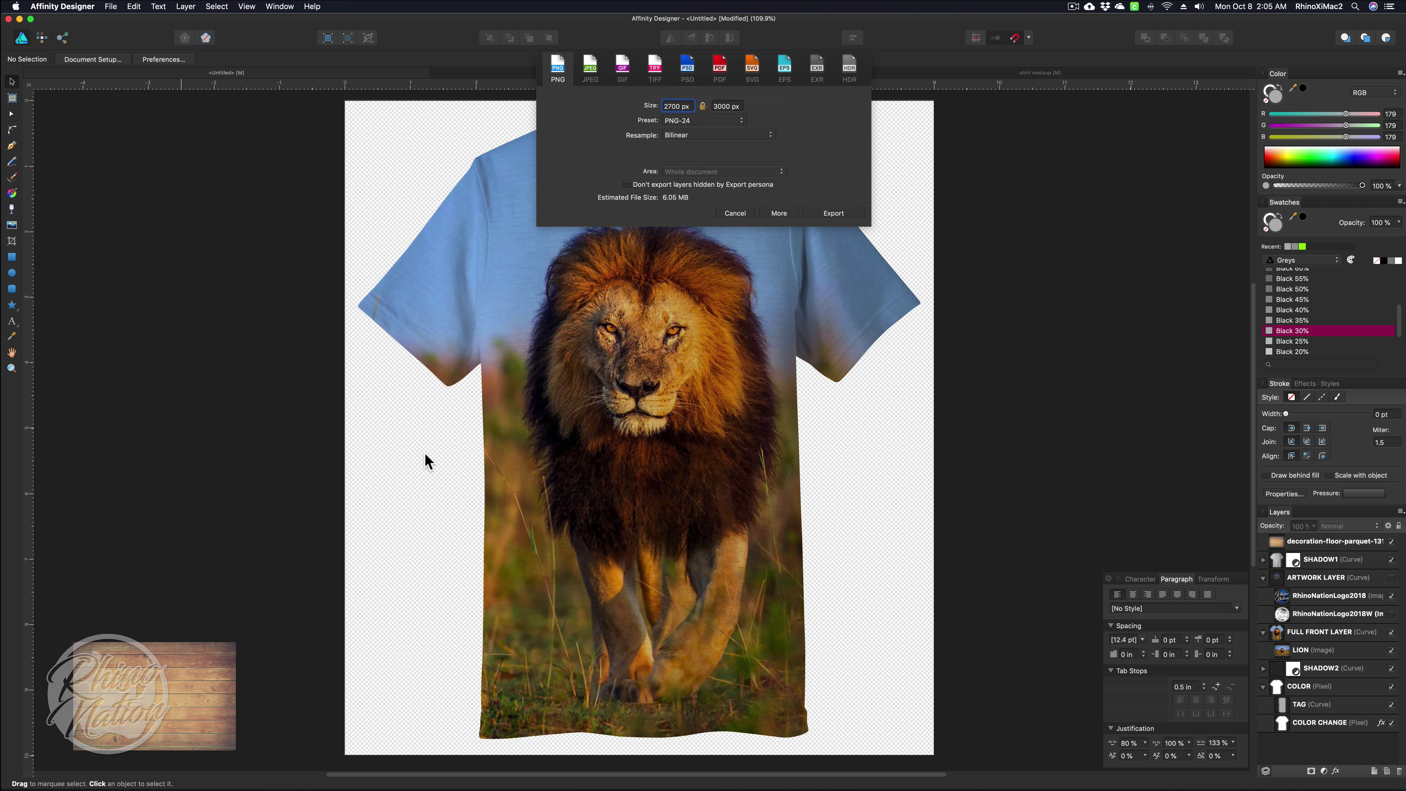
pyautogui.click(744, 213)
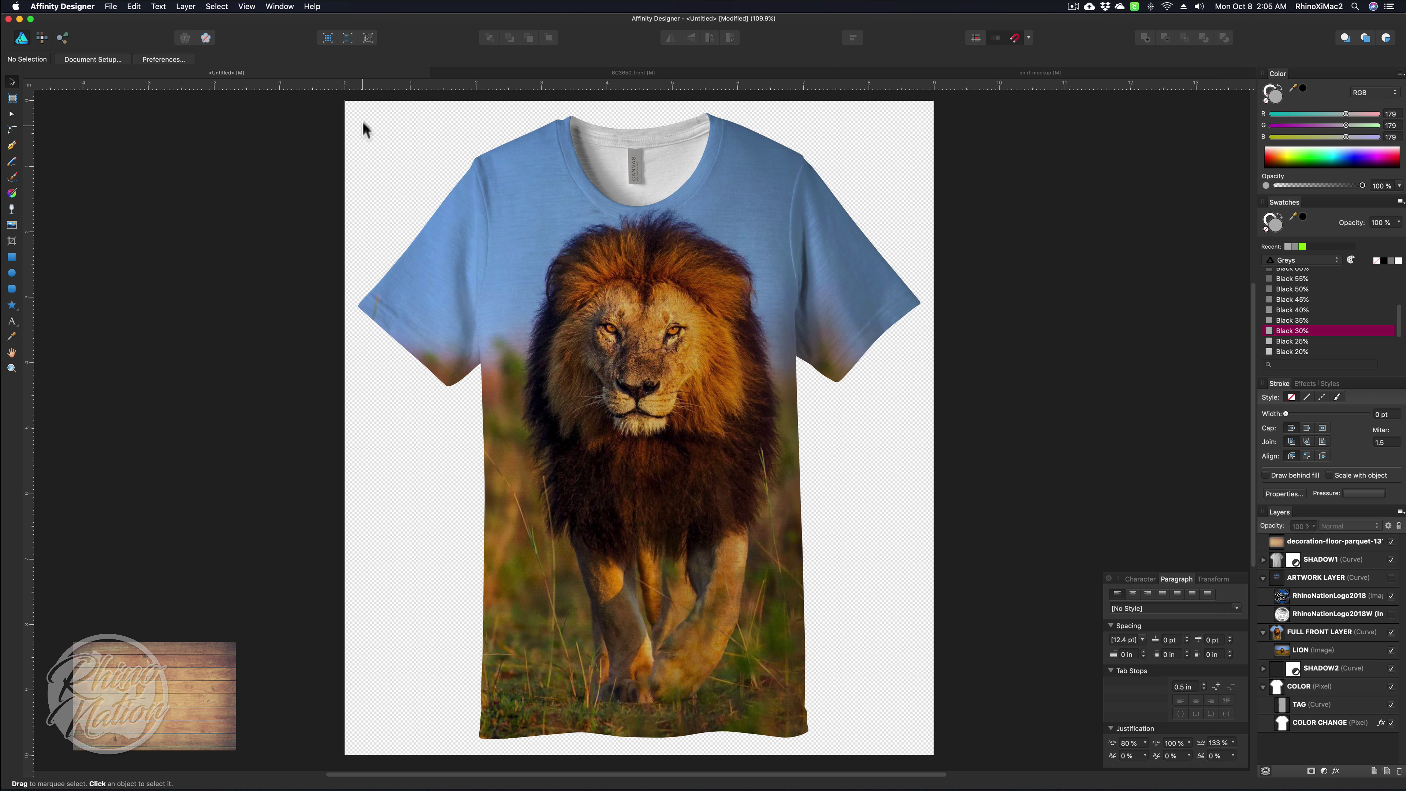
# - Move the wood floor image up beside the shirt and place its layer beneath all the other layers
pyautogui.click(133, 686)
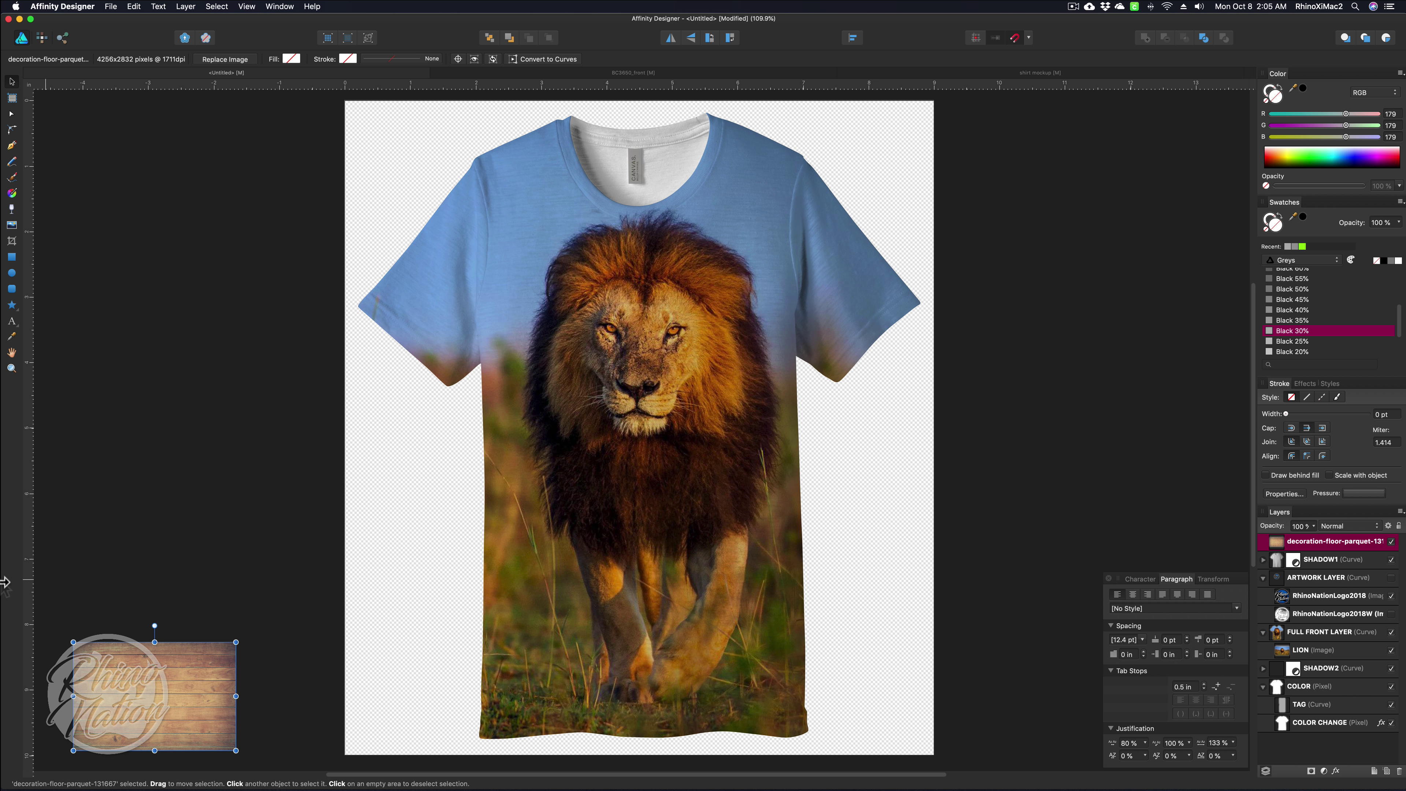
pyautogui.moveTo(127, 682); pyautogui.dragTo(288, 295)
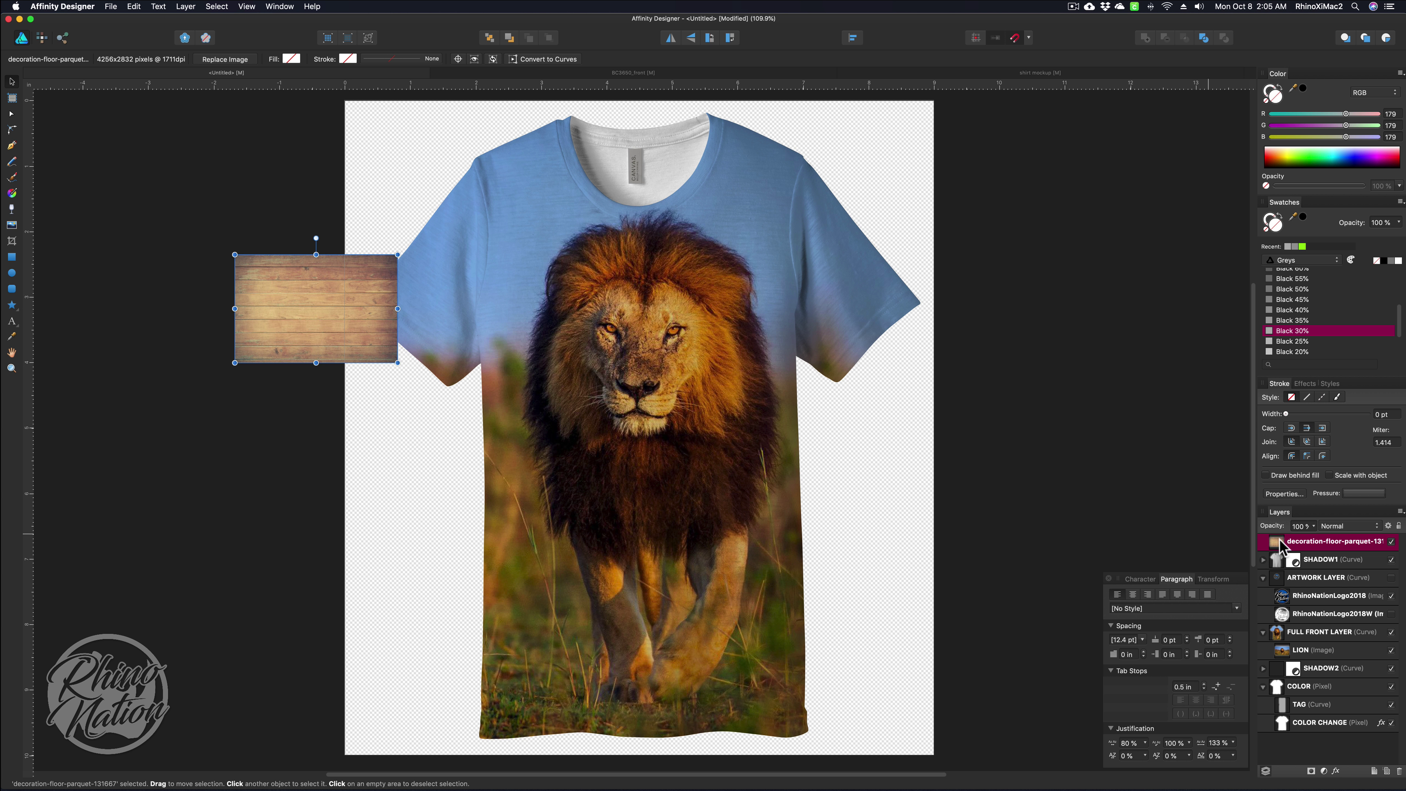
pyautogui.moveTo(1284, 547); pyautogui.dragTo(1269, 756)
# - Align the wood floor image with the page's upper-left corner and stretch it to cover the whole page behind the shirt
pyautogui.moveTo(297, 310); pyautogui.dragTo(406, 155)
pyautogui.moveTo(507, 208); pyautogui.dragTo(938, 494)
pyautogui.moveTo(642, 495); pyautogui.dragTo(653, 681)
pyautogui.scroll(-1, 1065, 502)
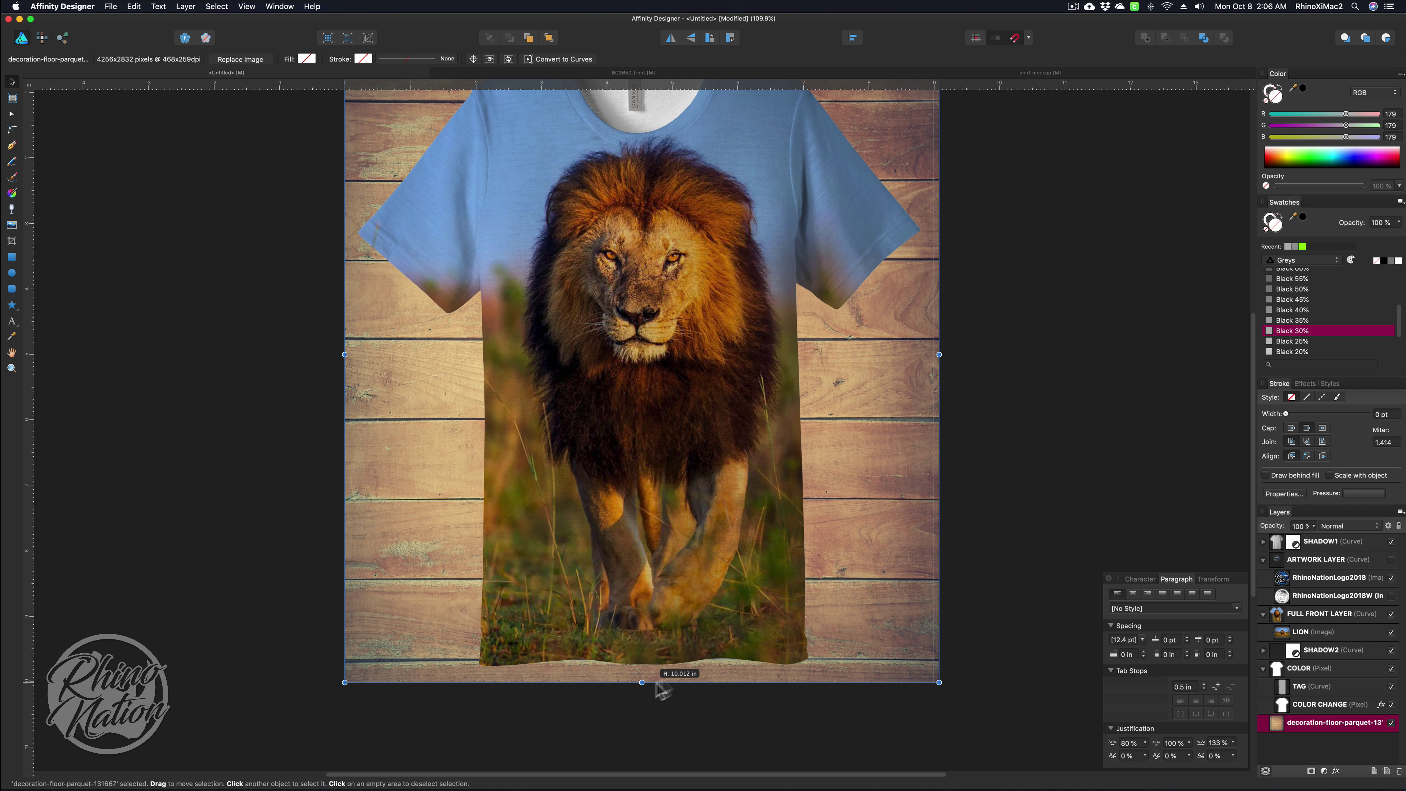
pyautogui.moveTo(940, 354); pyautogui.dragTo(947, 355)
pyautogui.moveTo(759, 385); pyautogui.dragTo(781, 461)
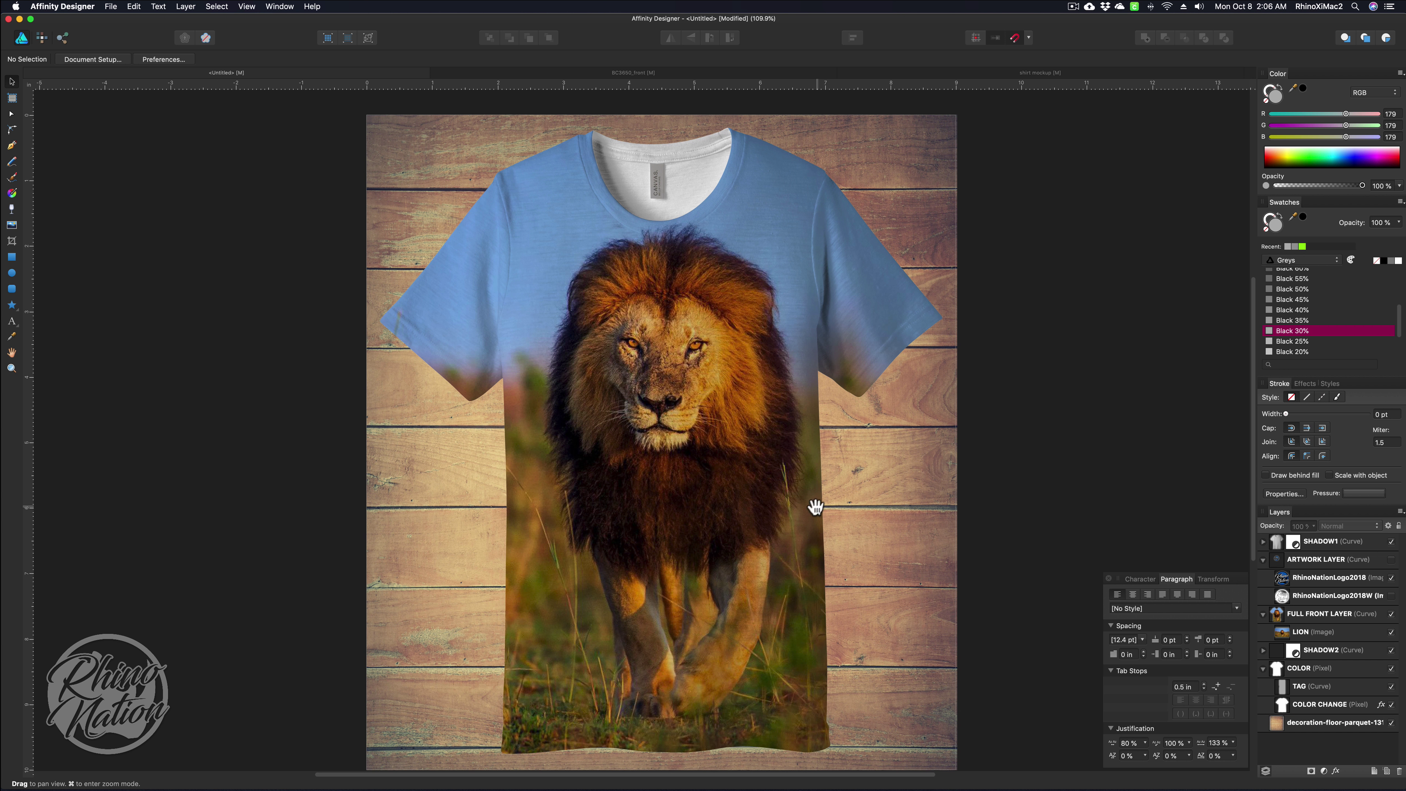
pyautogui.moveTo(815, 509); pyautogui.dragTo(812, 490)
pyautogui.press('super+1')
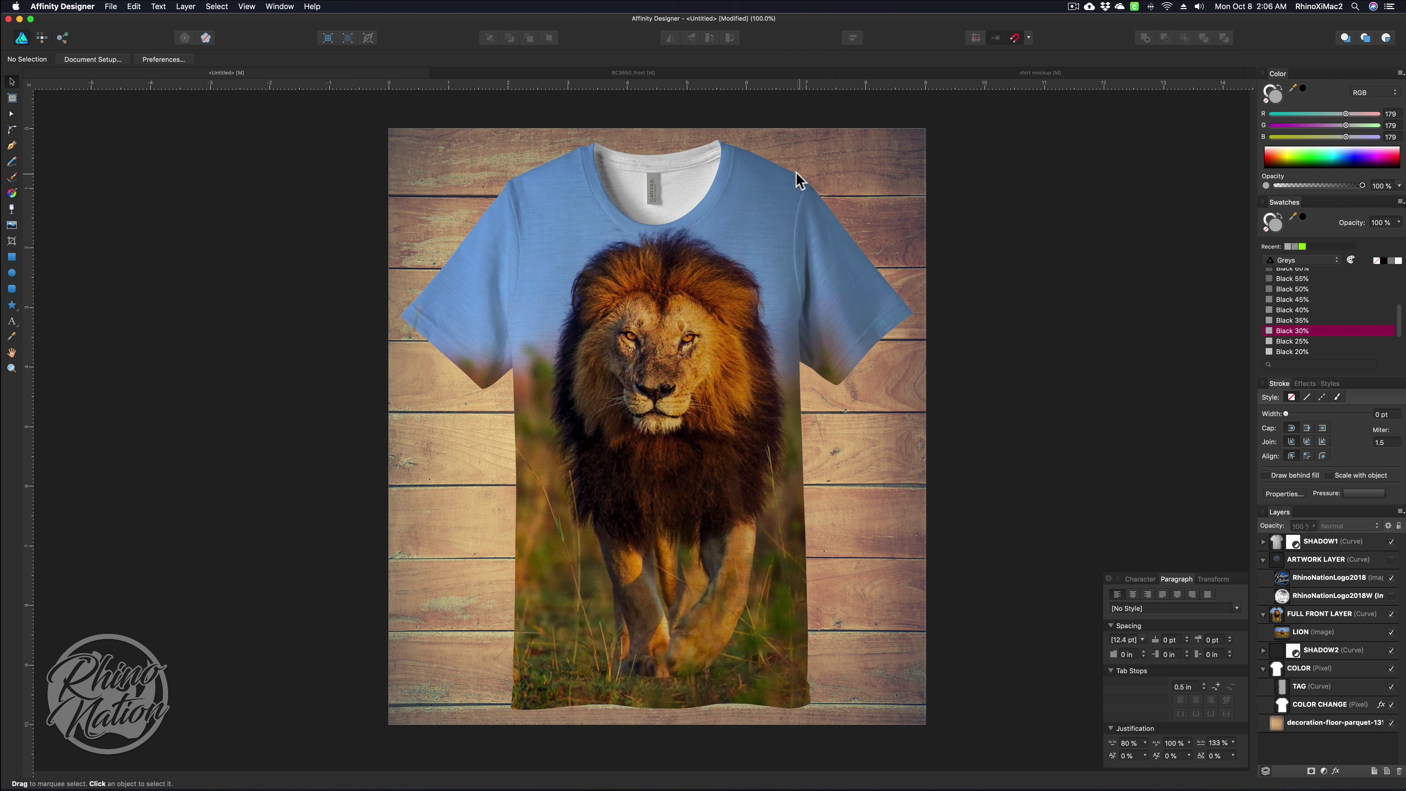
# - Add an Outer Shadow effect to the COLOR layer with a radius of 100 px
pyautogui.click(1263, 669)
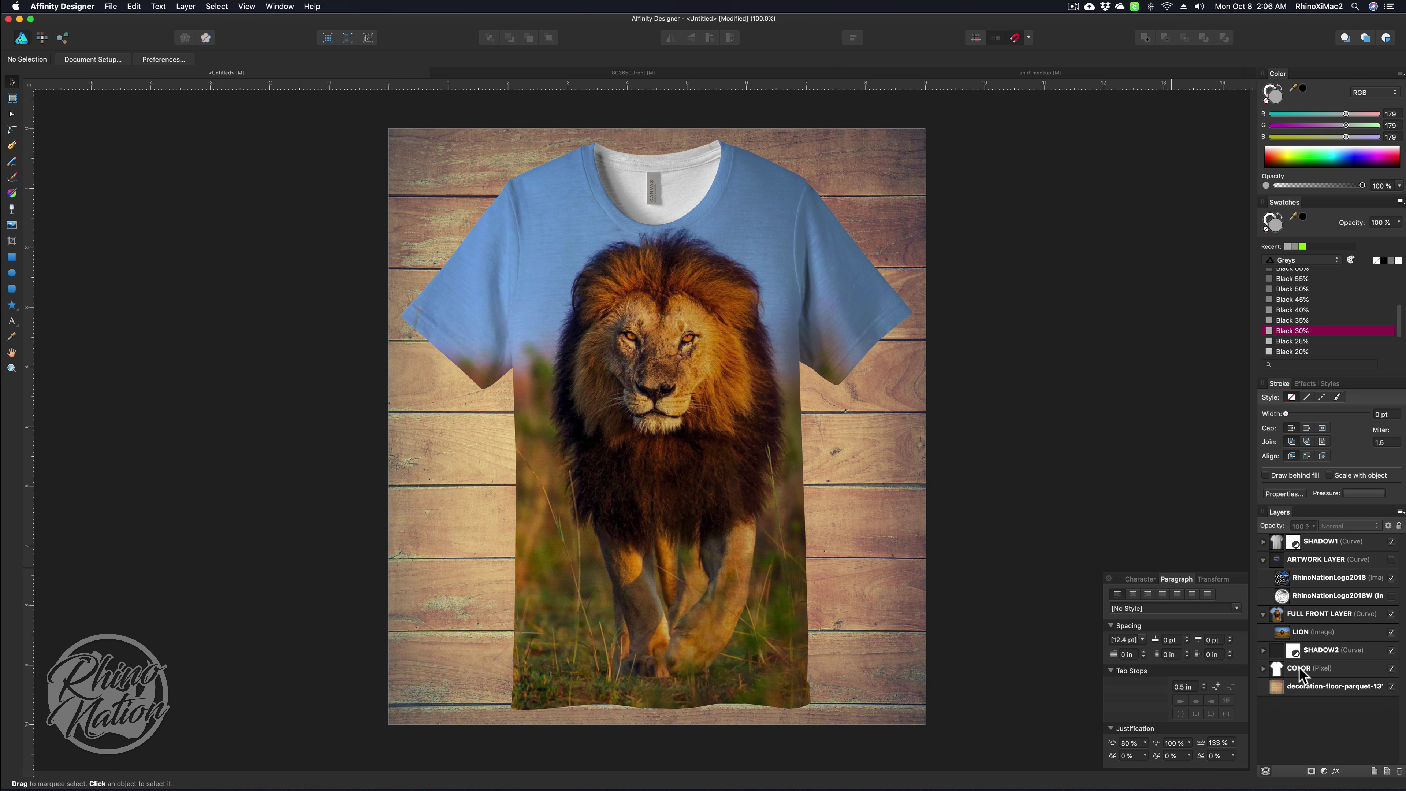
pyautogui.click(1300, 670)
pyautogui.click(1263, 668)
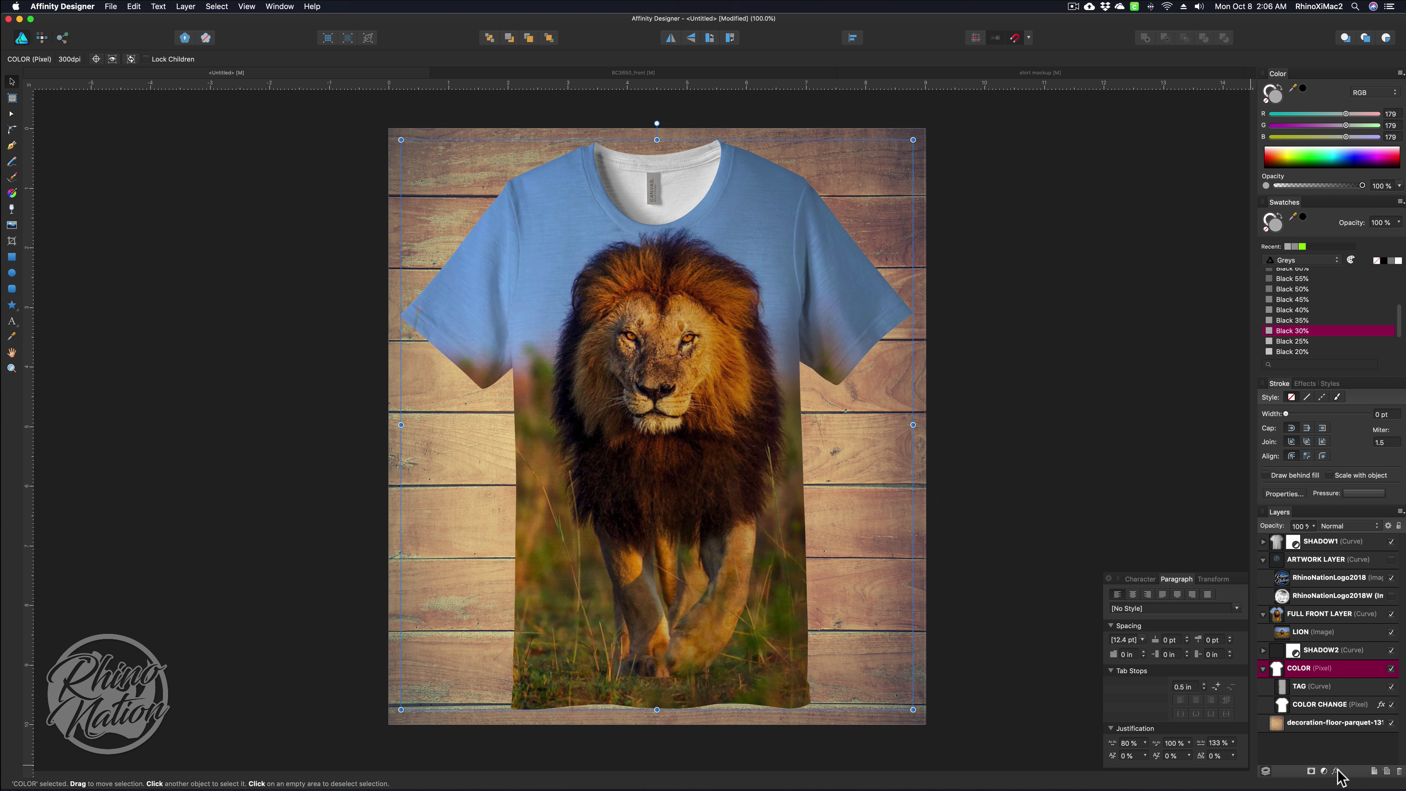
pyautogui.click(1336, 771)
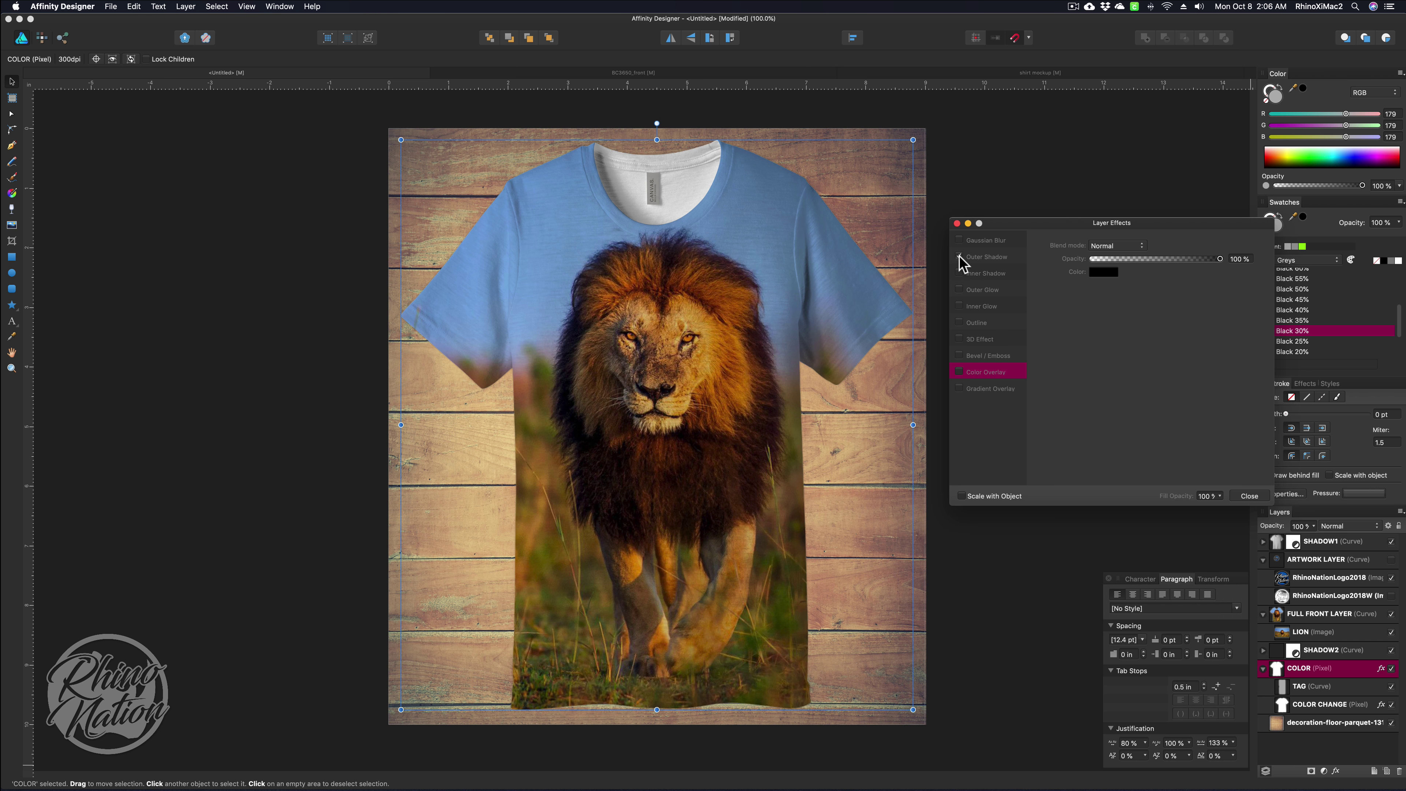
pyautogui.click(986, 257)
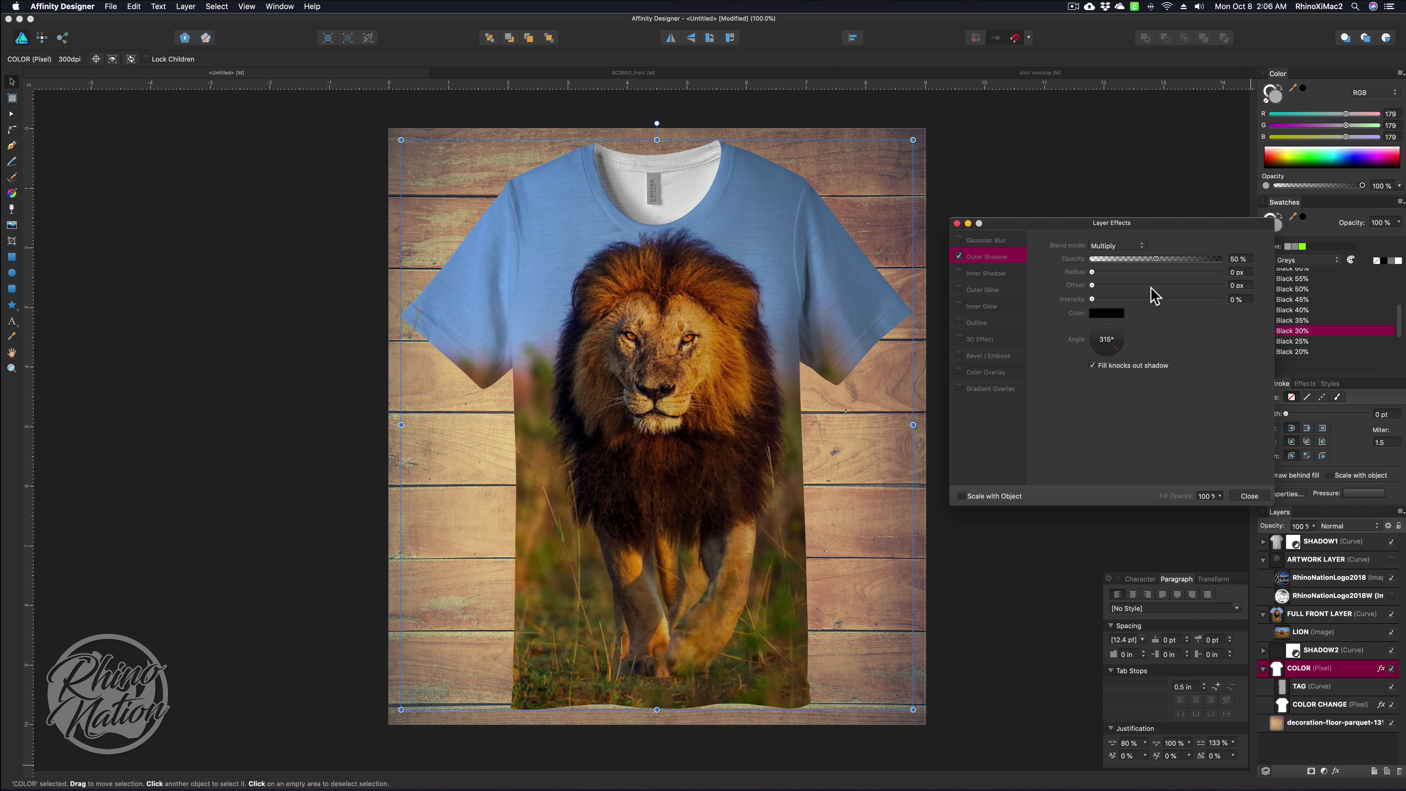
pyautogui.moveTo(1173, 272); pyautogui.dragTo(1229, 272)
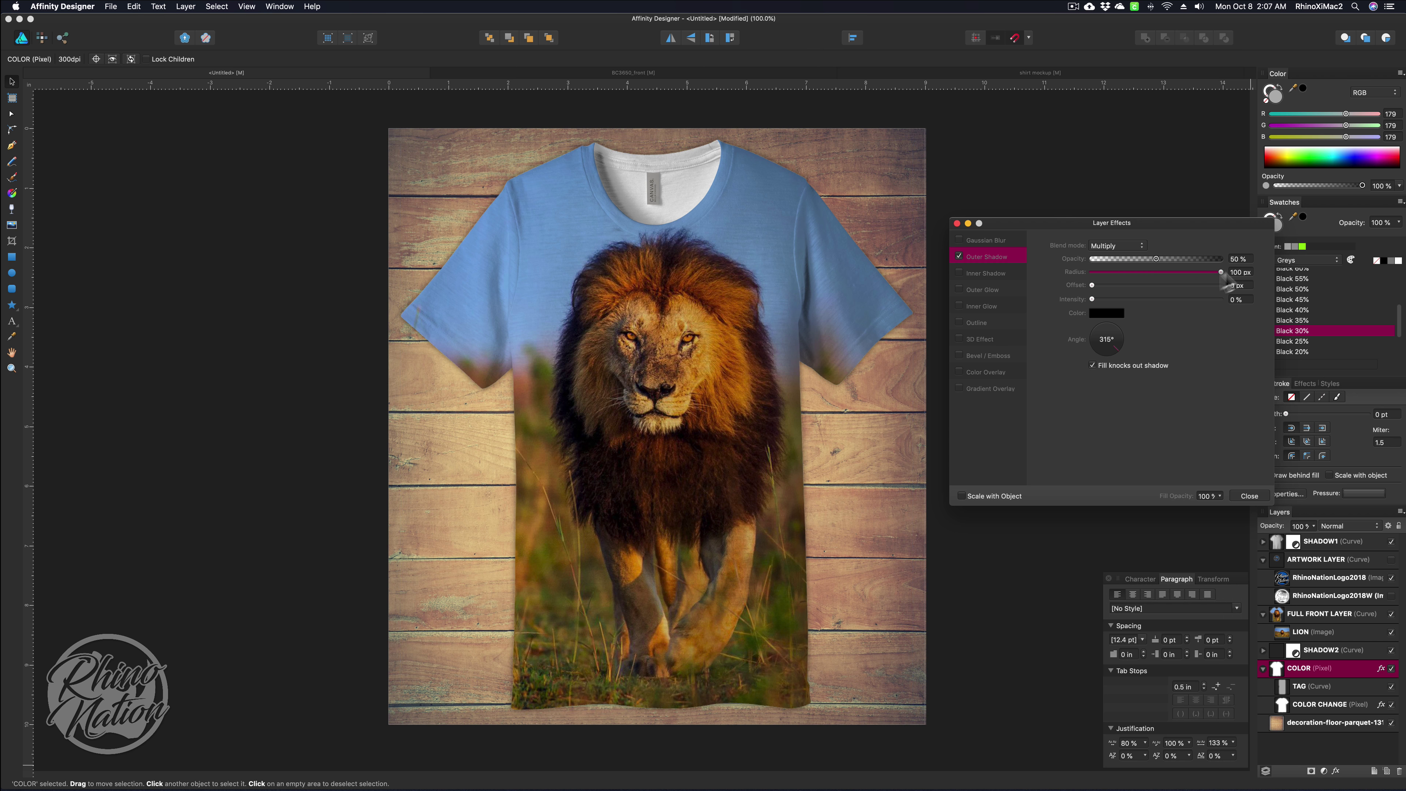
# - Set the outer shadow's offset to 31.4 px and intensity to 32%, slightly lower its opacity, and deselect the layer
pyautogui.moveTo(1133, 286)
pyautogui.mouseDown()
pyautogui.moveTo(1192, 299)
pyautogui.moveTo(1169, 310)
pyautogui.moveTo(1135, 287)
pyautogui.moveTo(1188, 259)
pyautogui.moveTo(1141, 286)
pyautogui.moveTo(1208, 302)
pyautogui.moveTo(1133, 299)
pyautogui.mouseUp()
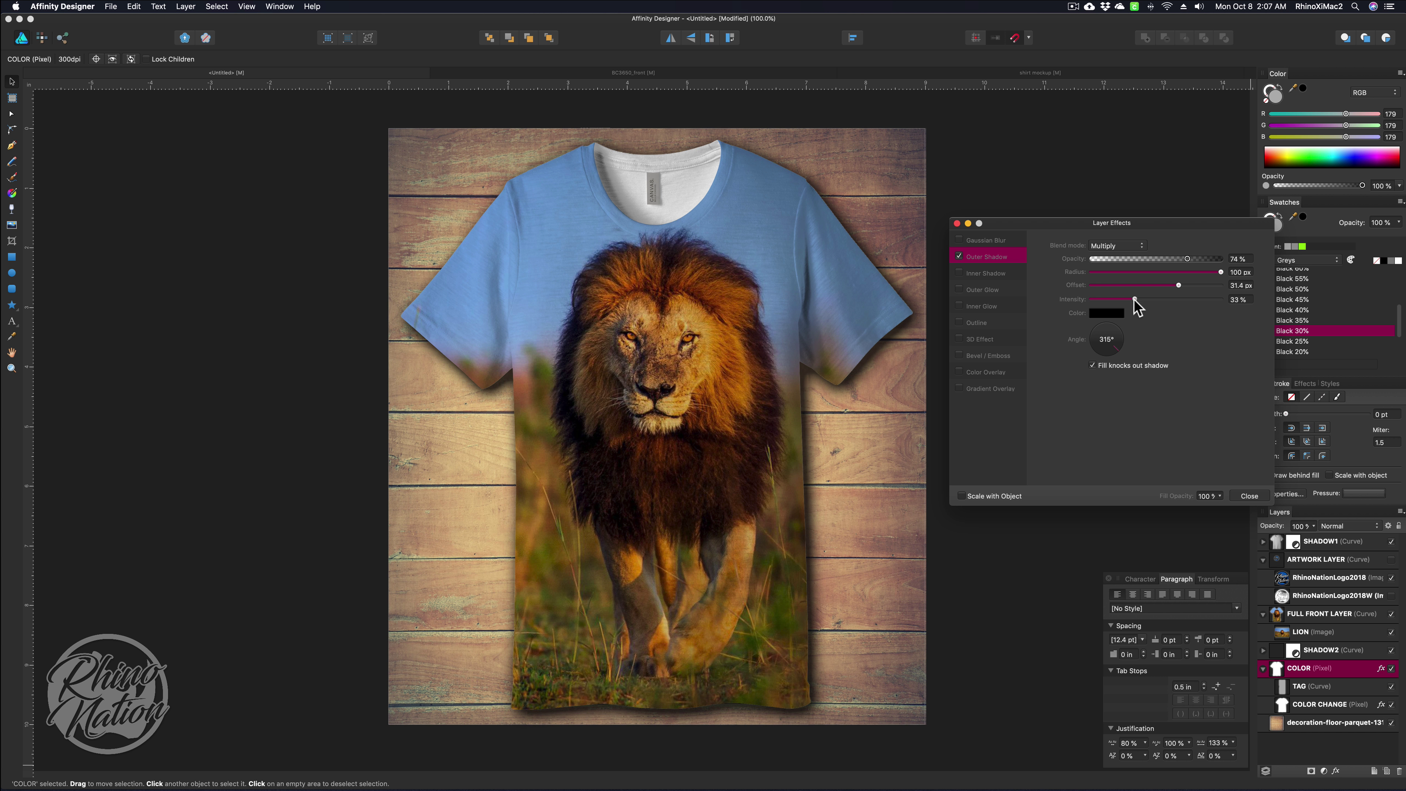
pyautogui.moveTo(1221, 272)
pyautogui.mouseDown()
pyautogui.moveTo(1199, 276)
pyautogui.moveTo(1223, 275)
pyautogui.mouseUp()
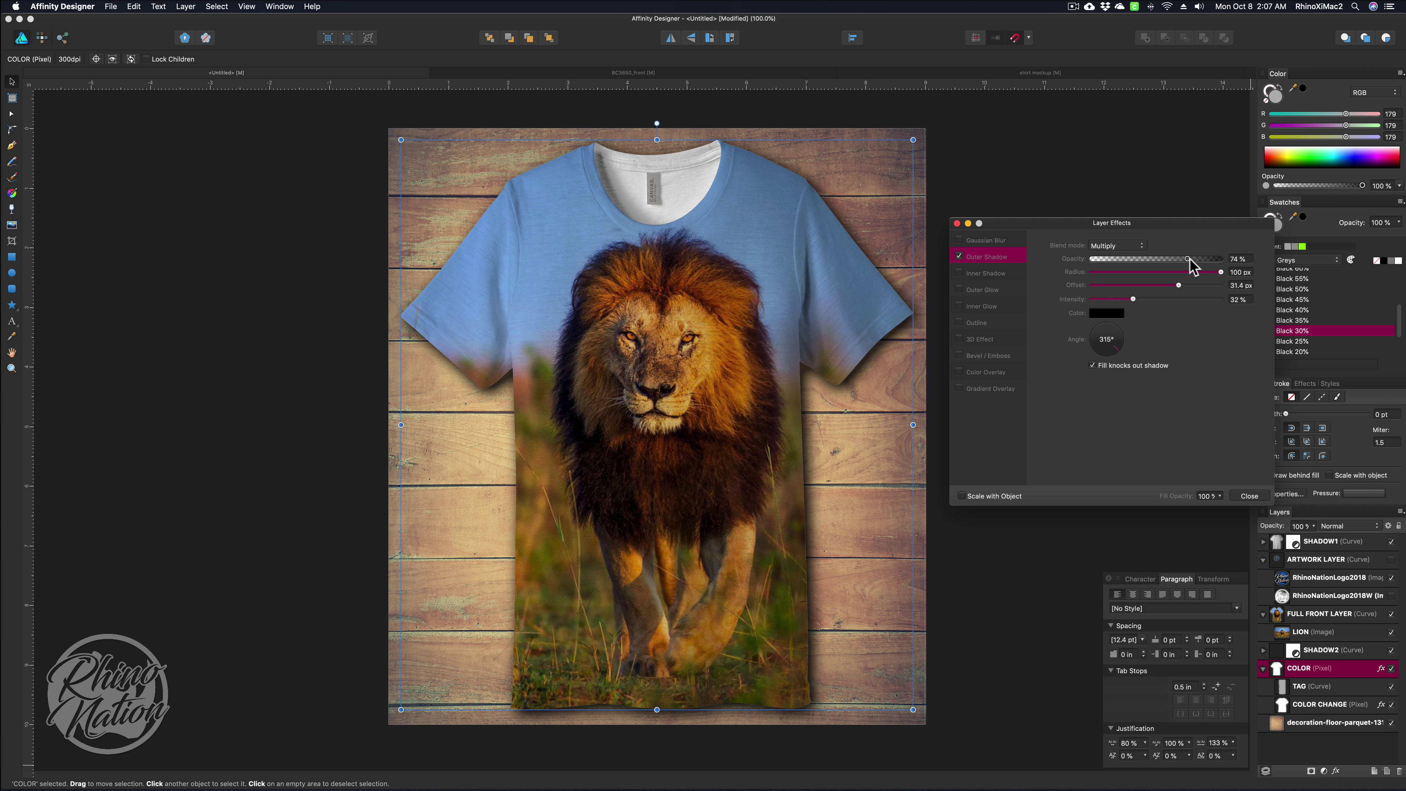
pyautogui.moveTo(1189, 259); pyautogui.dragTo(1180, 259)
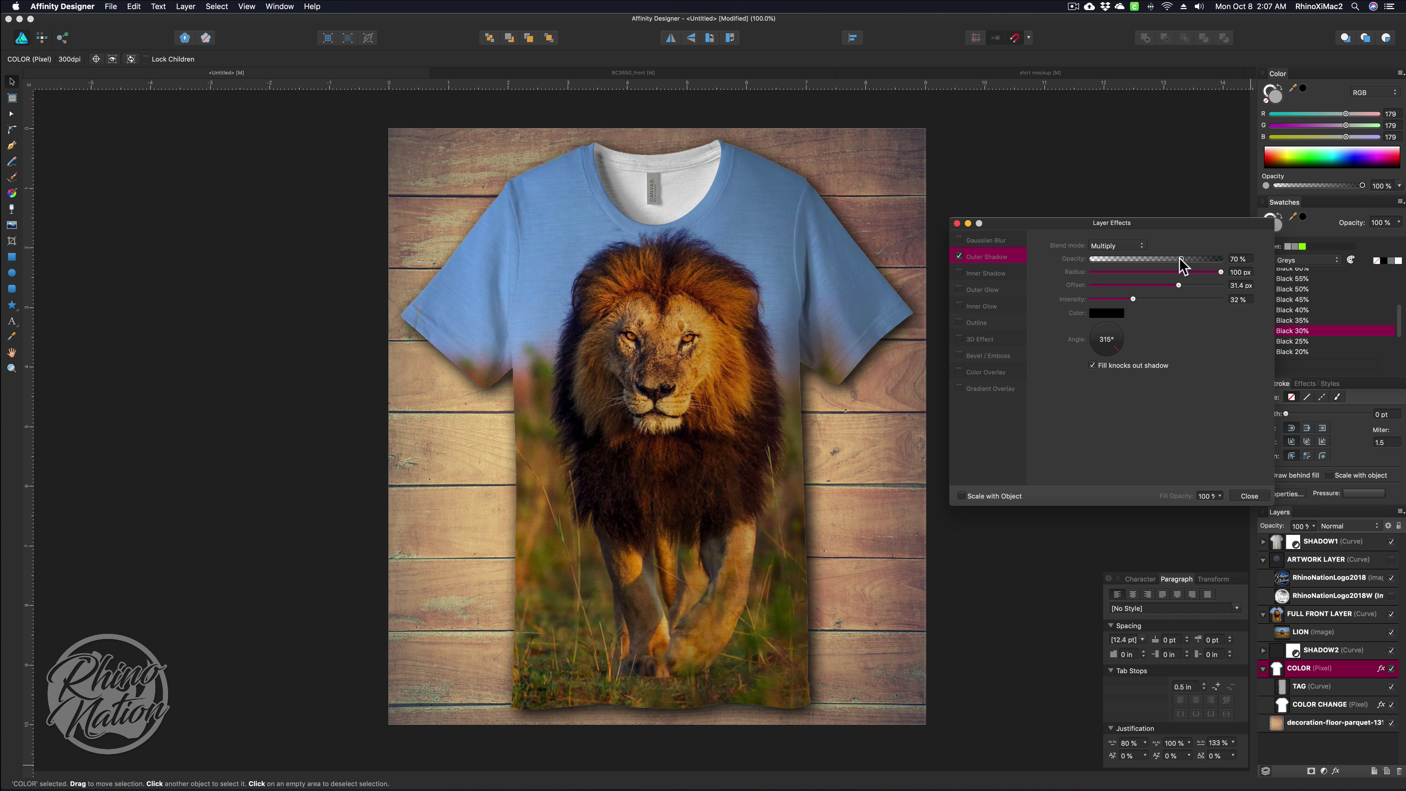
pyautogui.click(1249, 496)
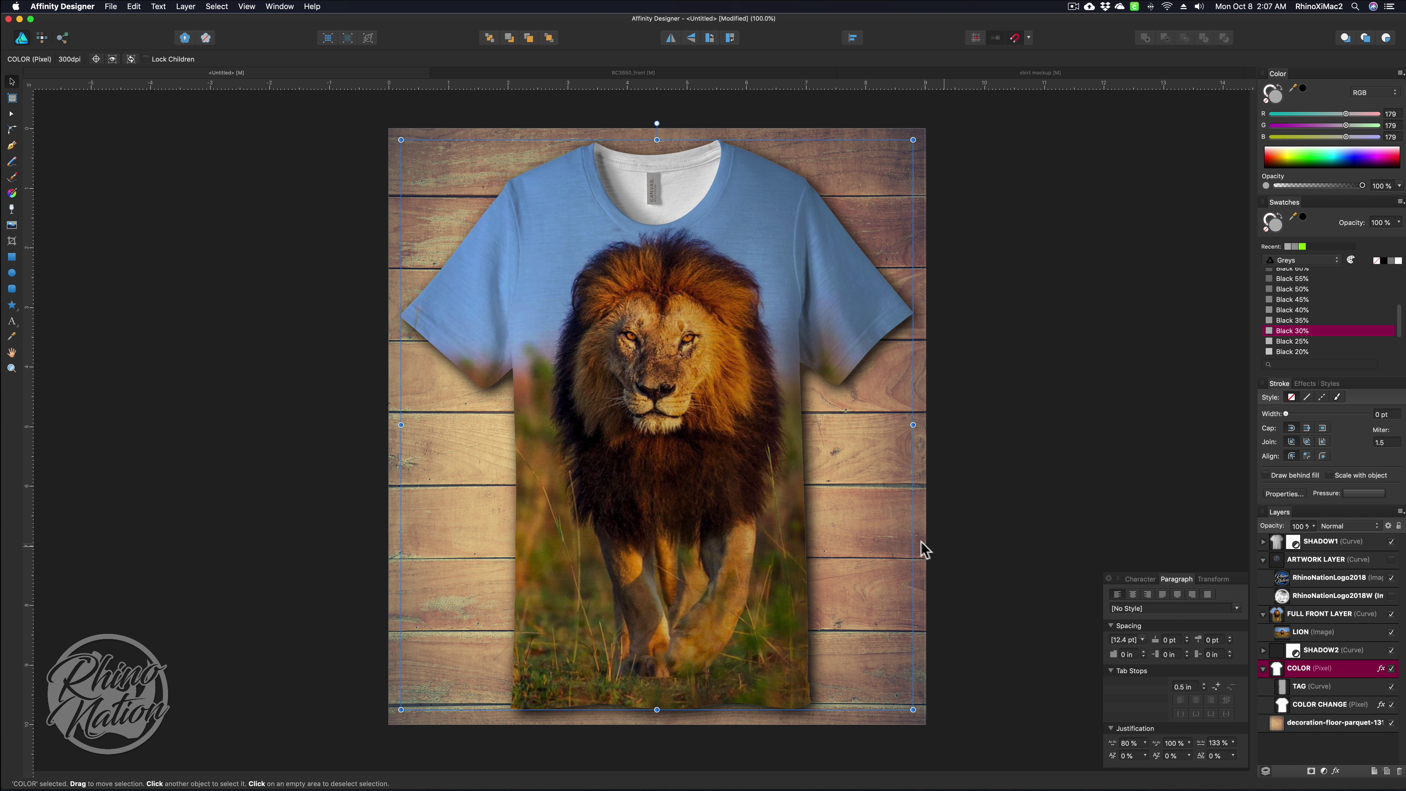
pyautogui.press('super+d')
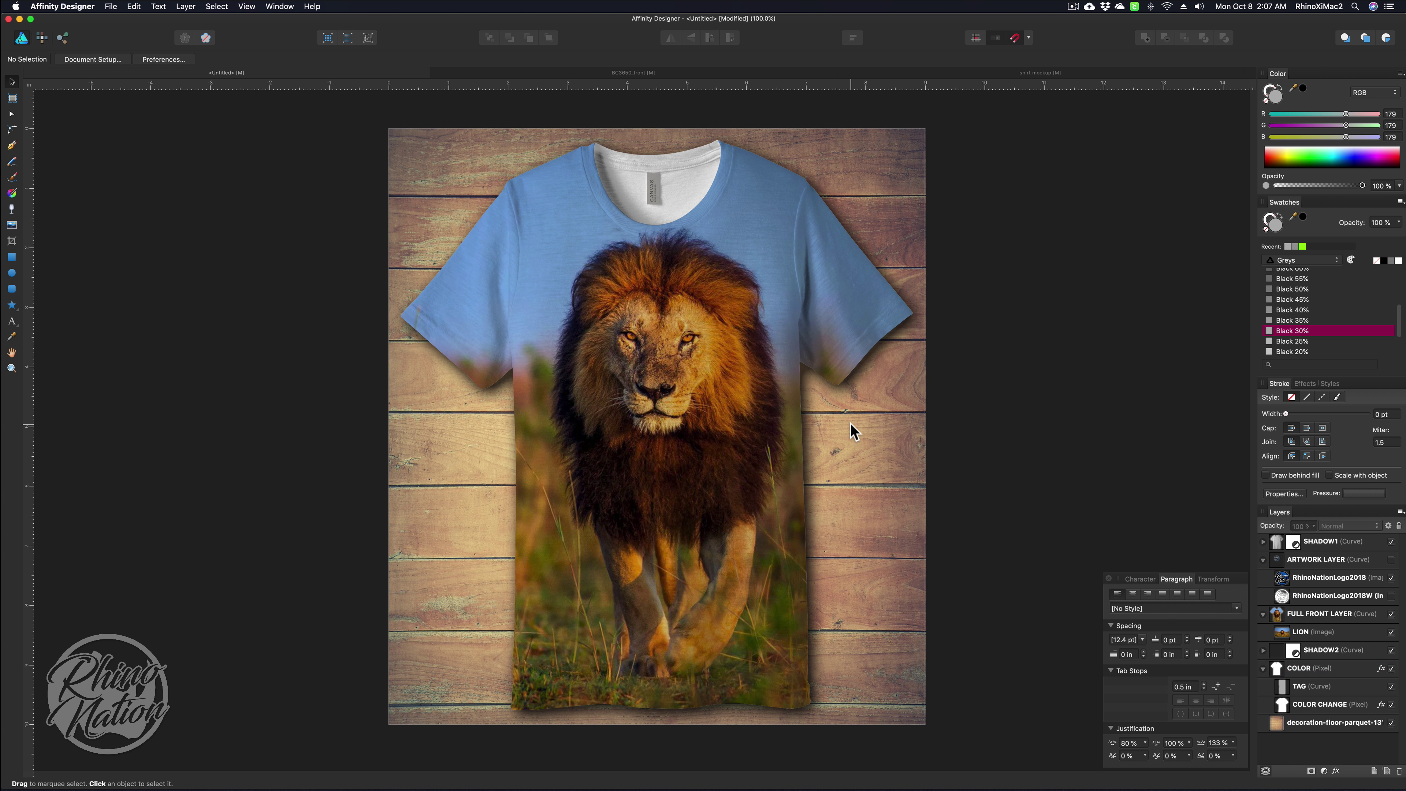